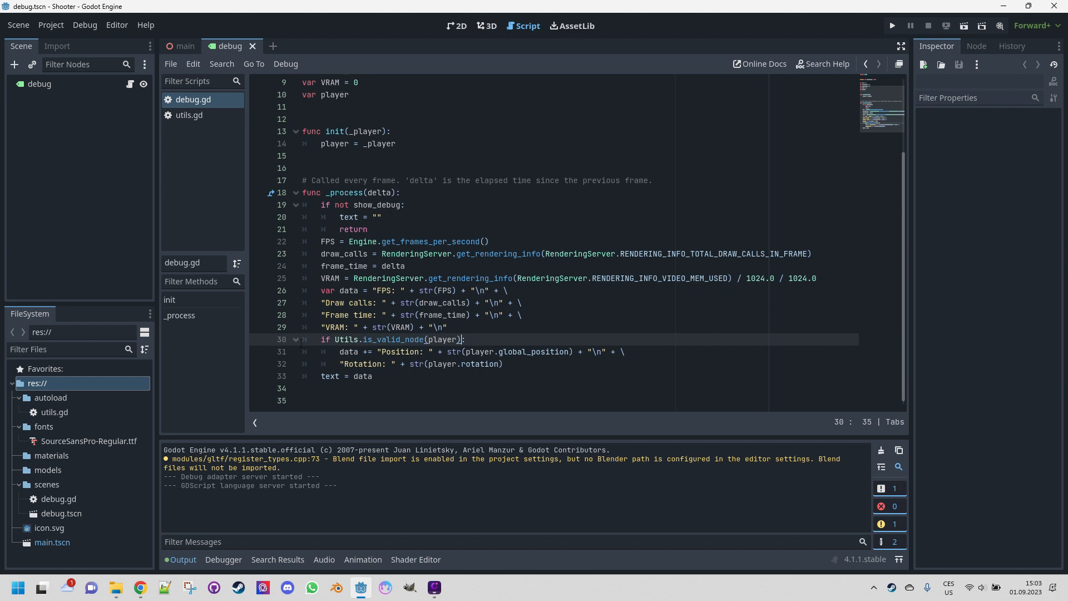
Create a new scene named HUD in the scenes folder with a CanvasLayer as its root node.
left_click_drag(38, 485, 31, 489)
right_click(31, 489)
mouse_move(115, 388)
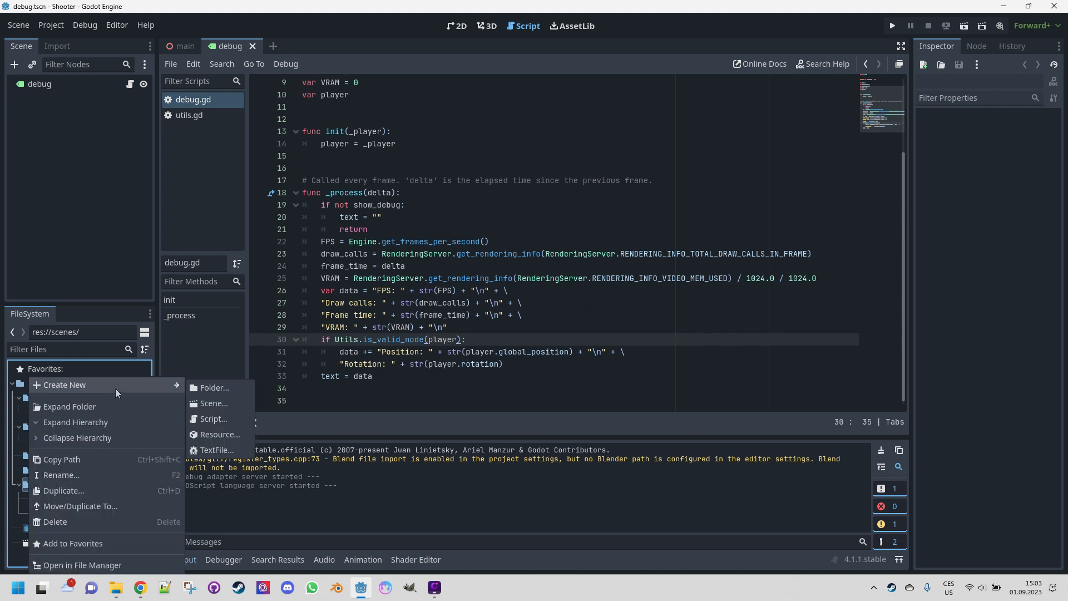
left_click(214, 399)
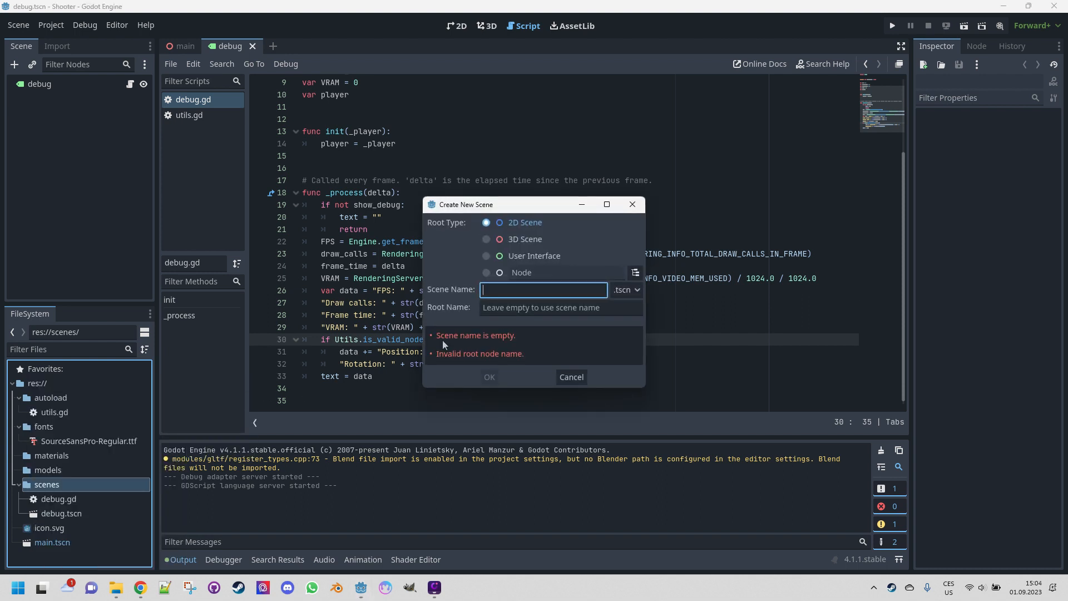
left_click(487, 273)
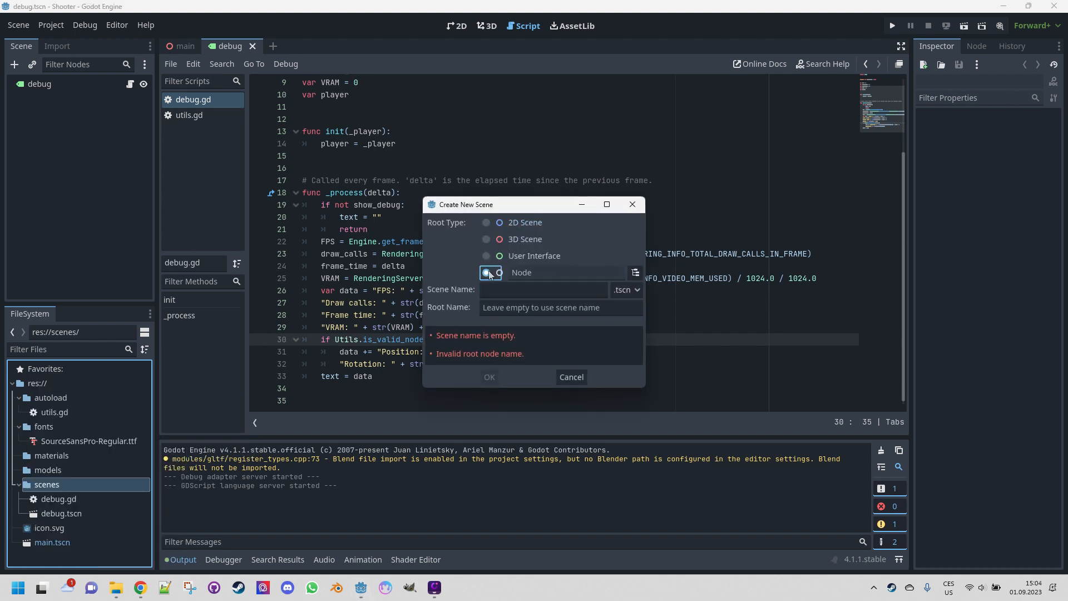
left_click(636, 273)
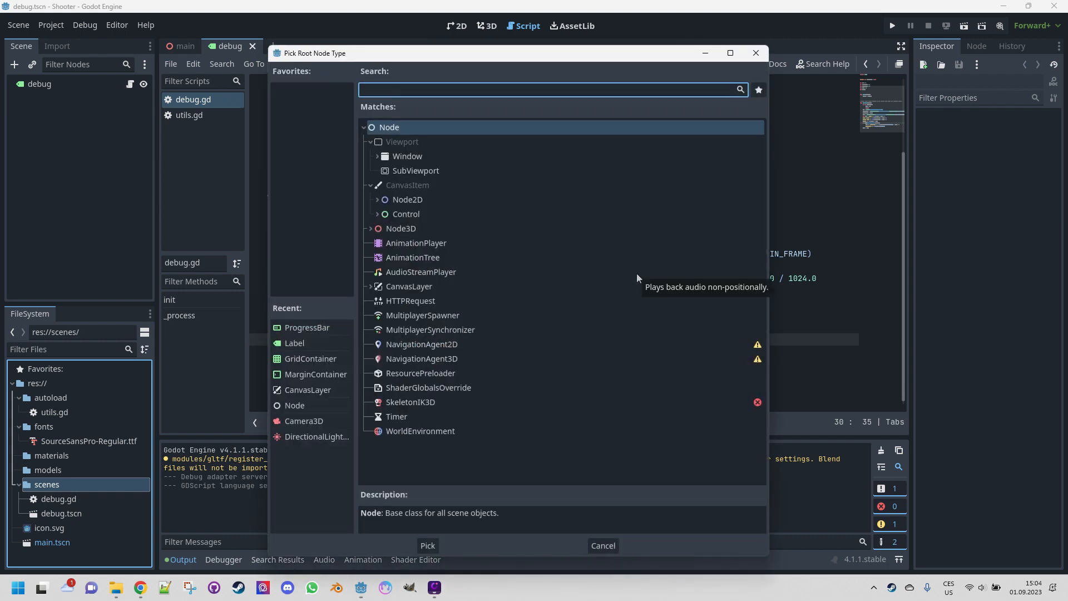
type("canva")
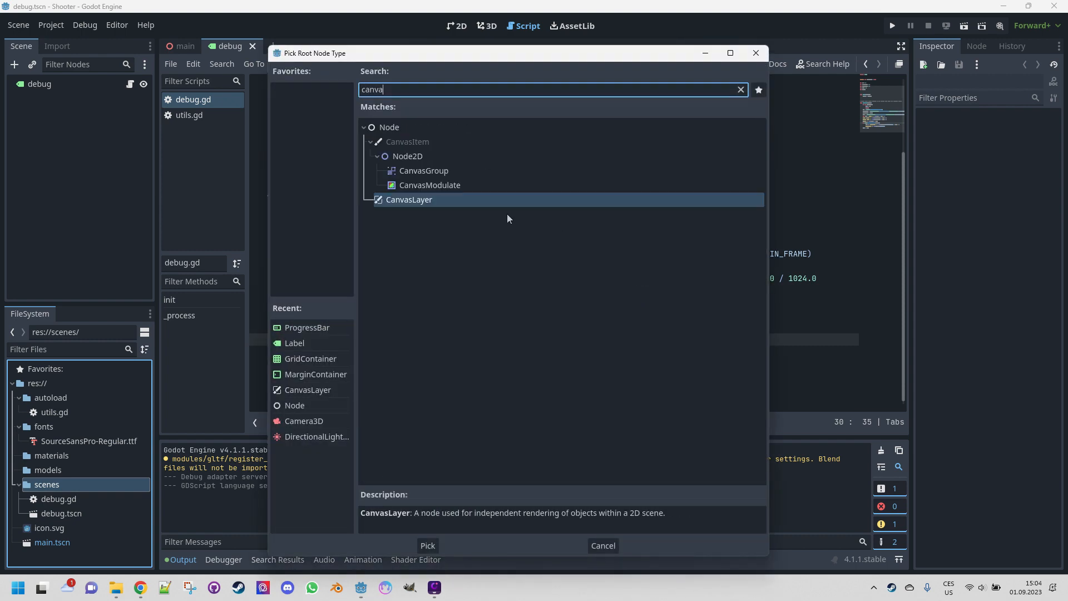
double_click(482, 199)
left_click(517, 291)
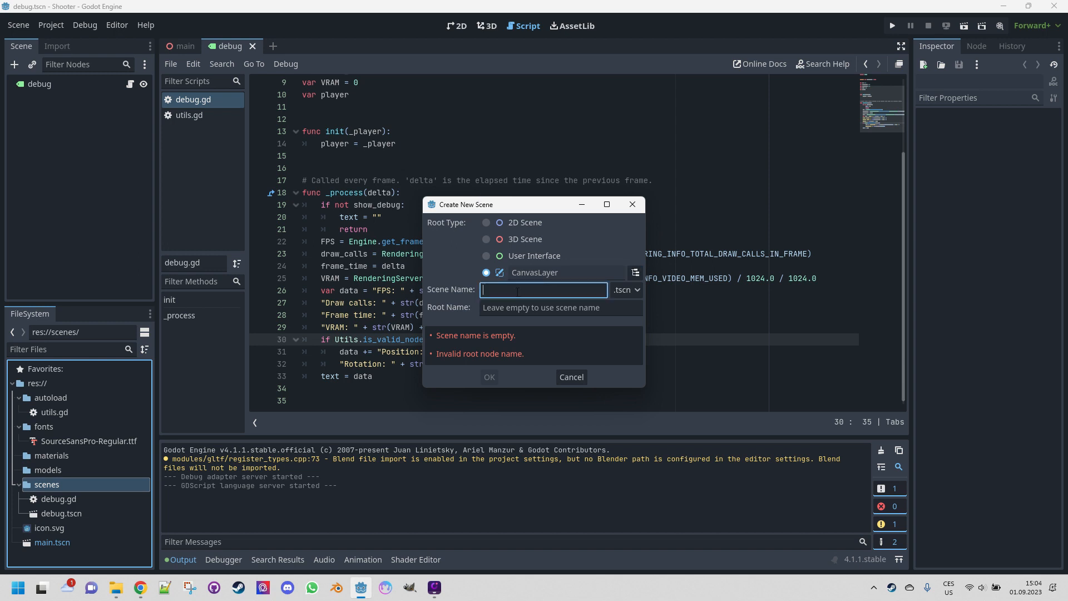
type("HUD")
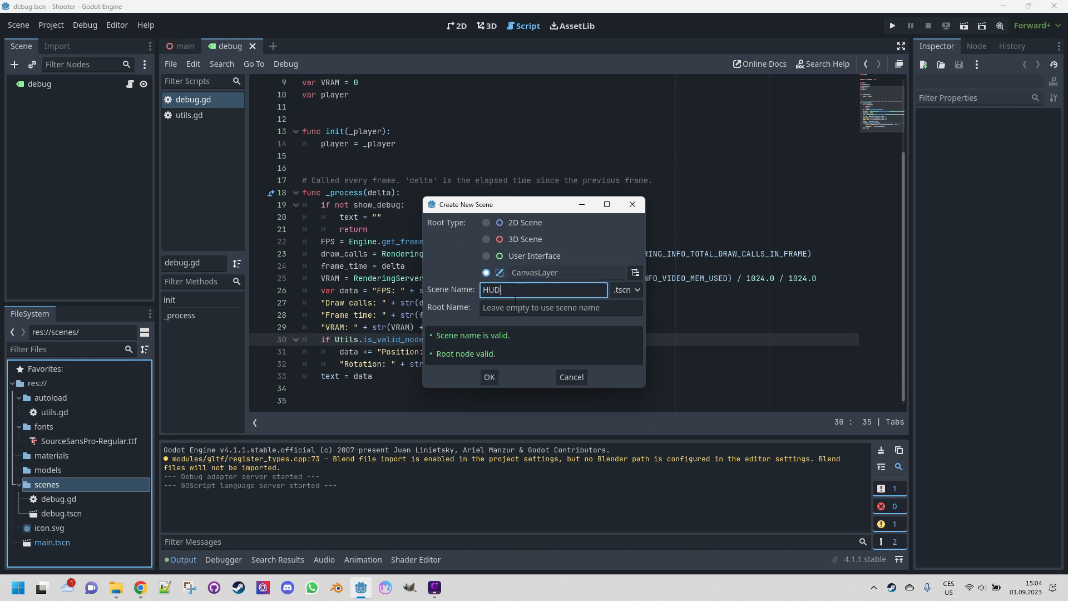
left_click(490, 377)
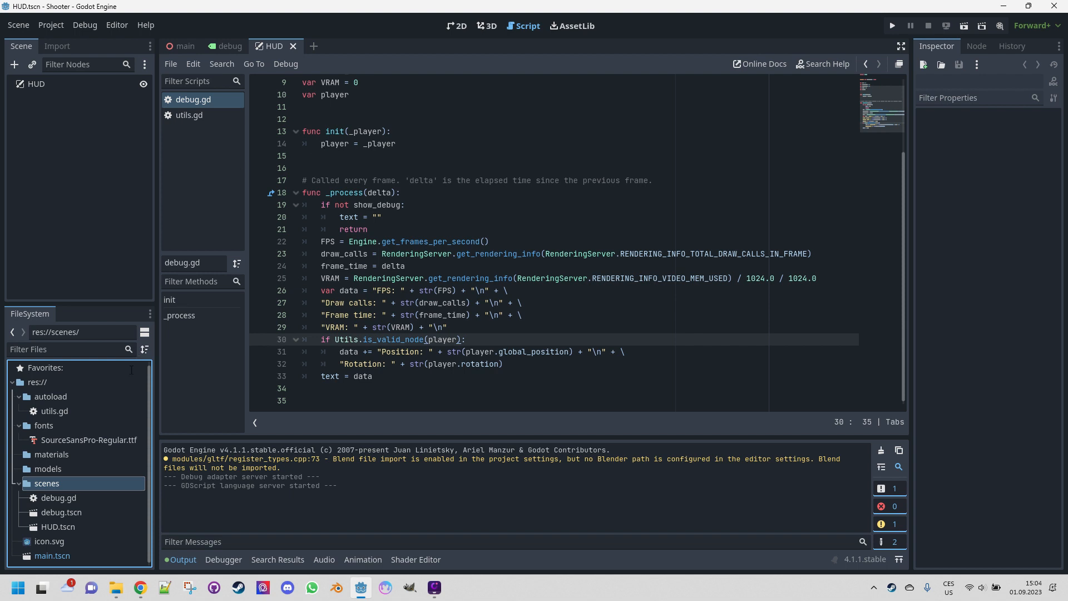
Import BrunoAceSC-Regular.ttf from the Bruno_Ace_SC download folder into the project's fonts folder.
left_click(58, 439)
left_click(57, 427)
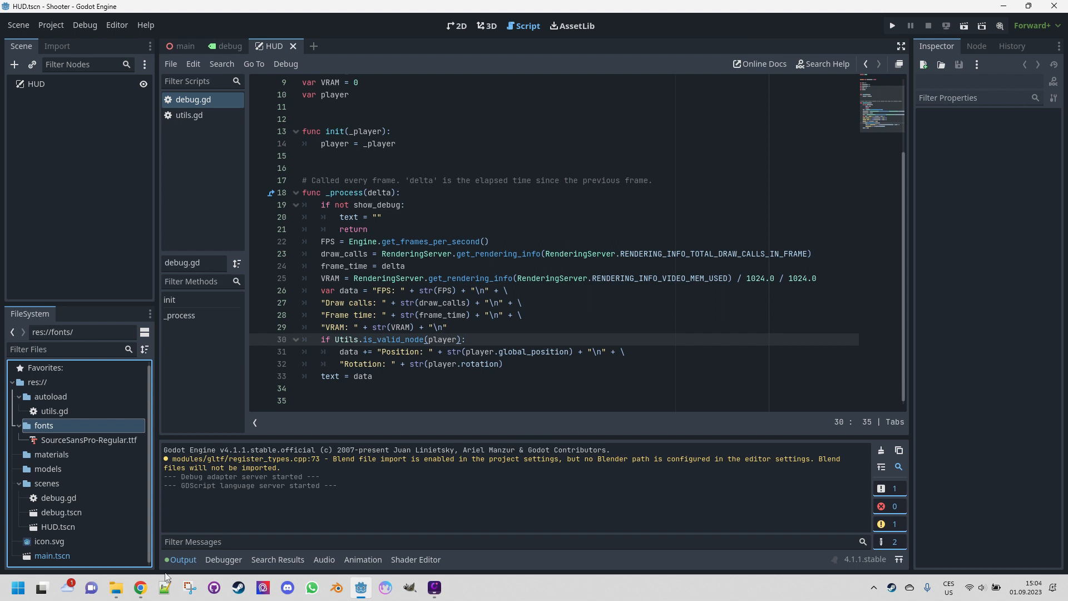
left_click(116, 591)
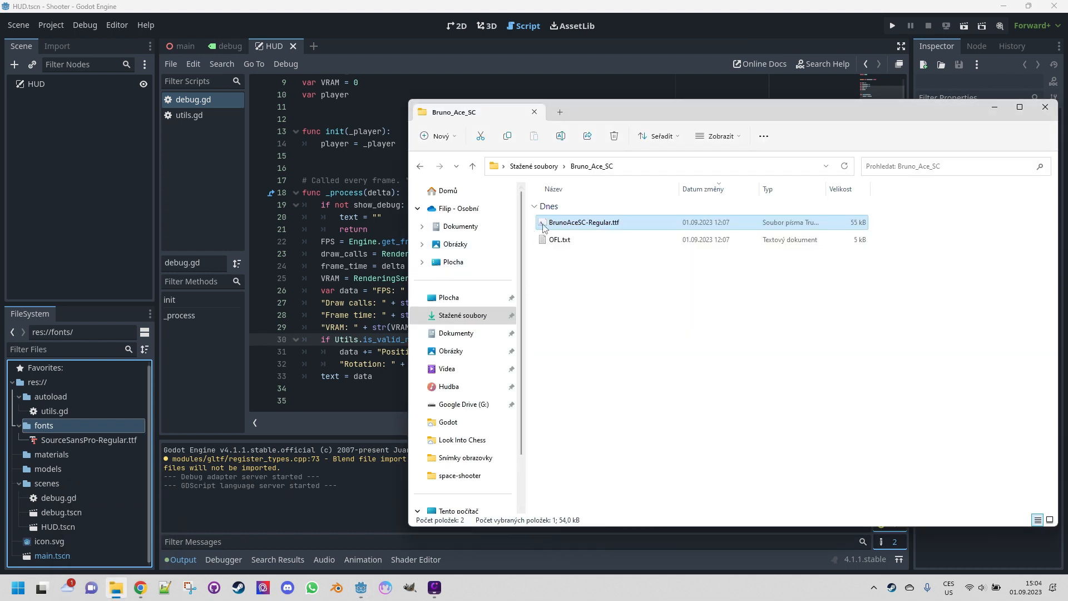
left_click_drag(547, 224, 49, 429)
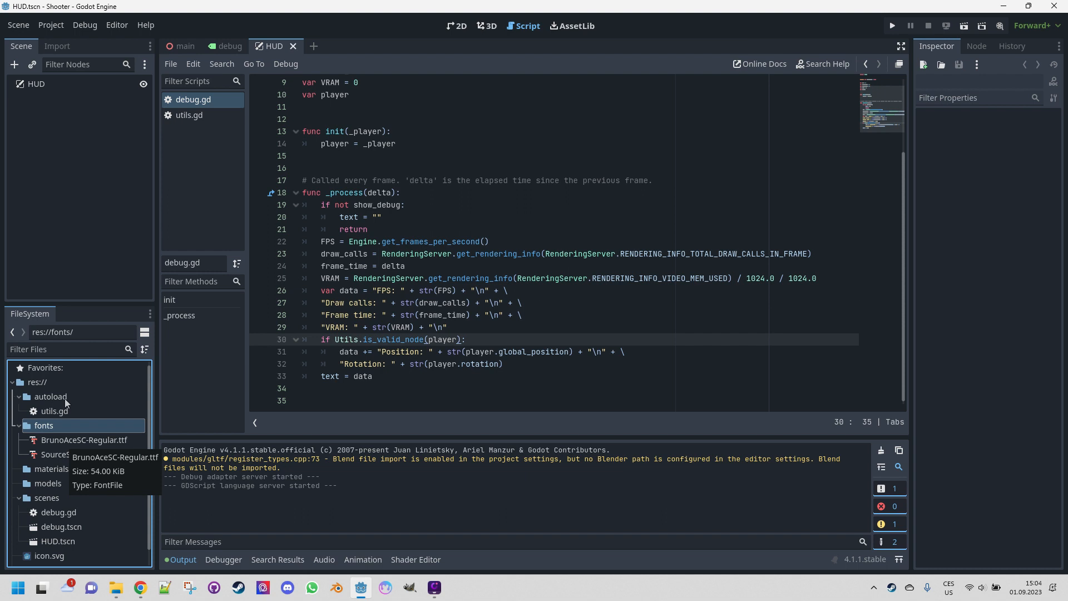
In the 2D view, add a MarginContainer under the HUD root node and rename it Player.
left_click(465, 26)
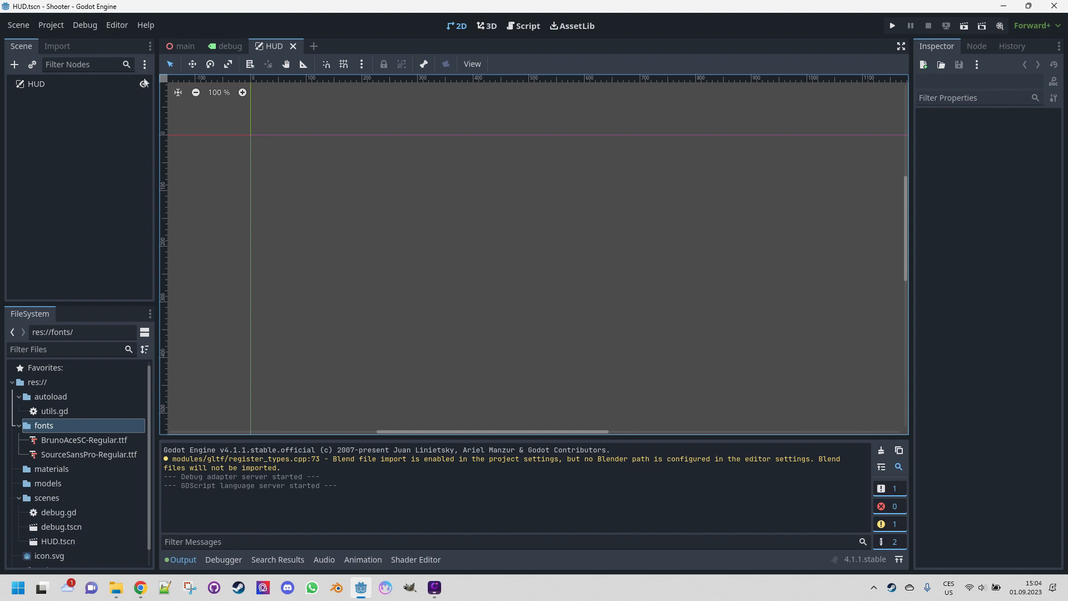
right_click(34, 85)
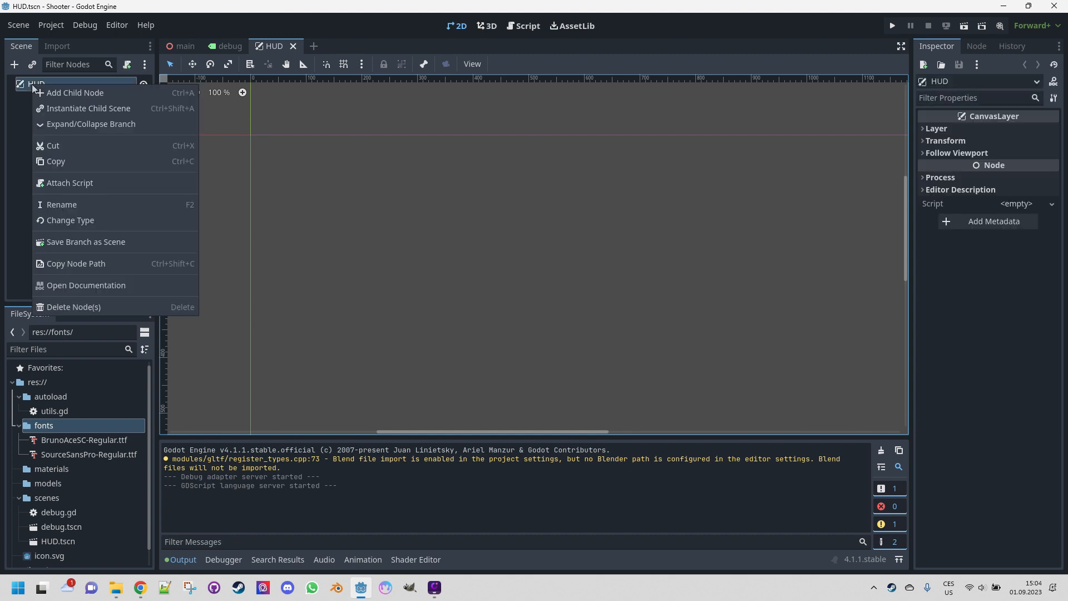
left_click(73, 92)
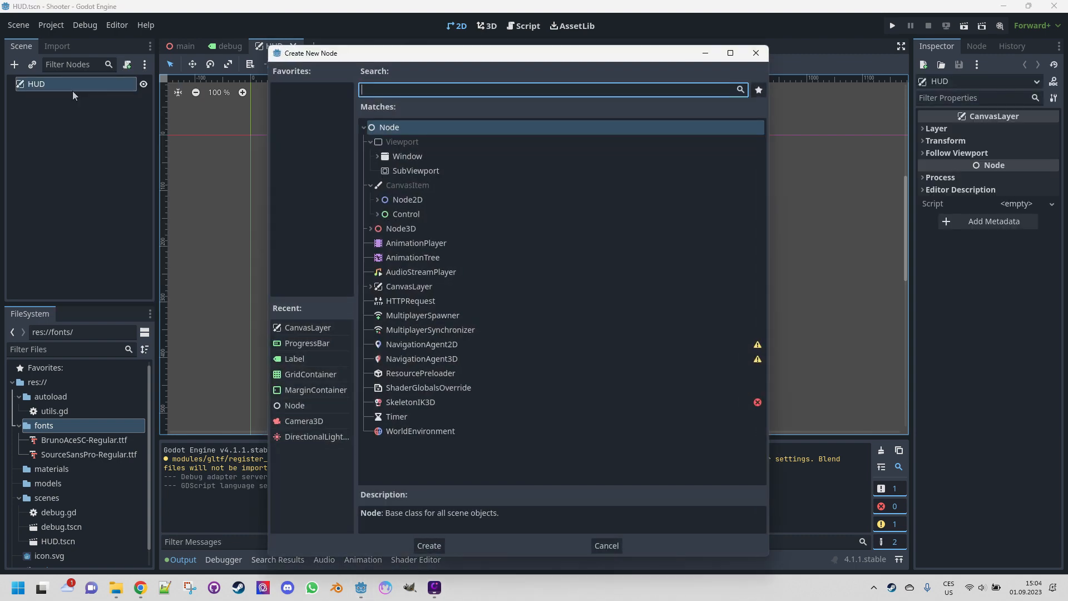
type("margin")
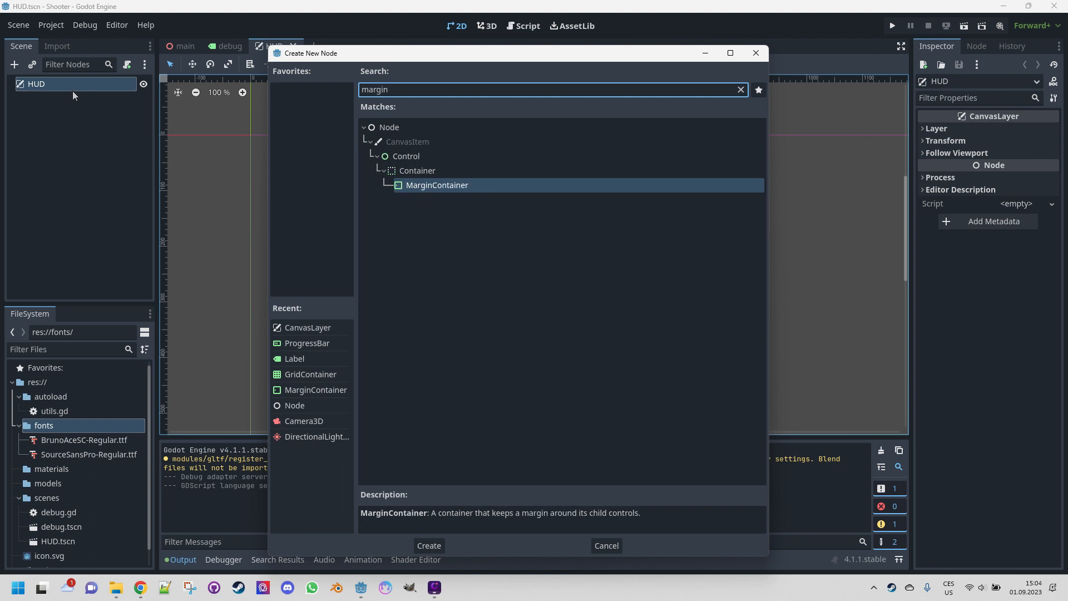
double_click(439, 186)
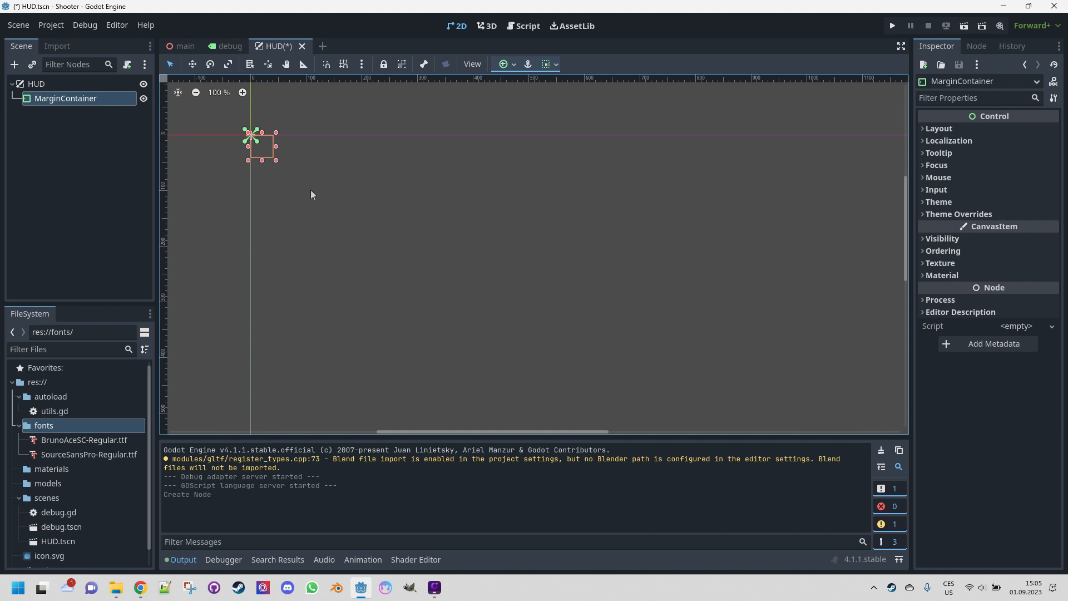
left_click(96, 103)
type("Player")
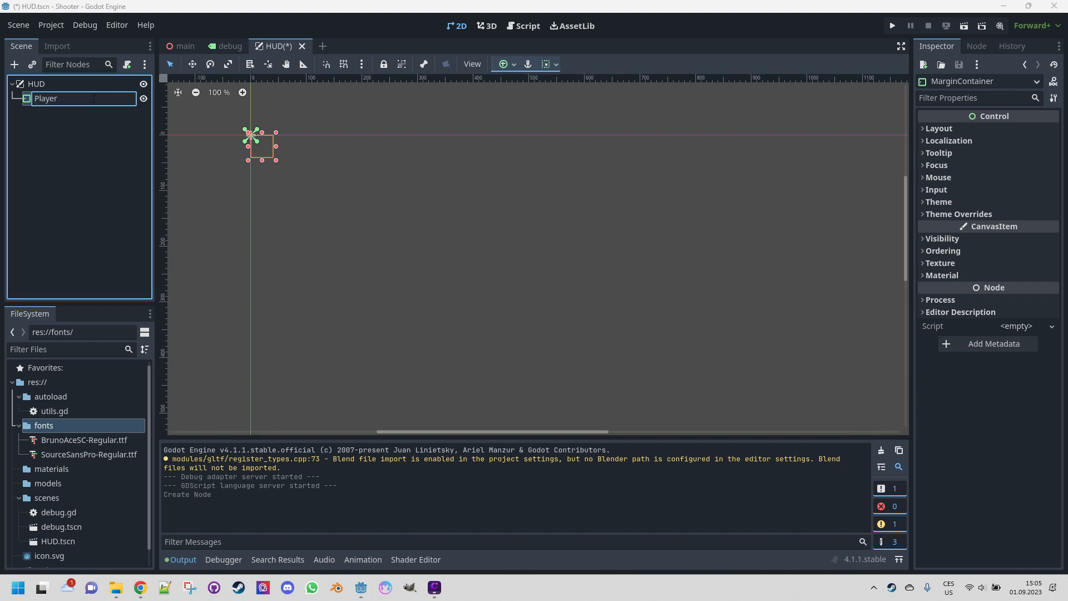
key("Return")
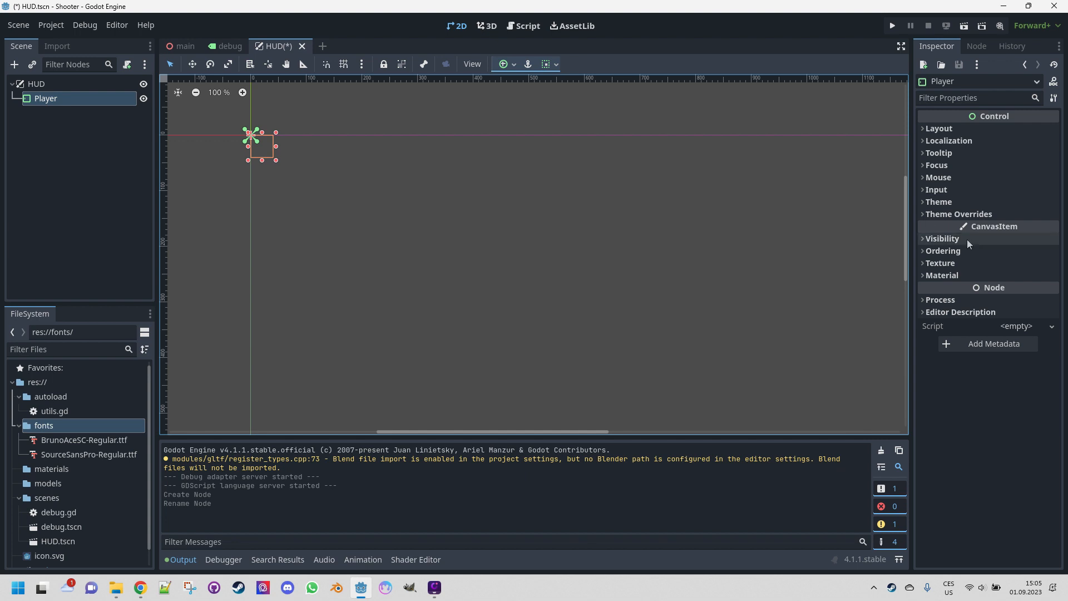
Override the Player container's left, top, right and bottom margin constants with 10 each.
left_click(923, 128)
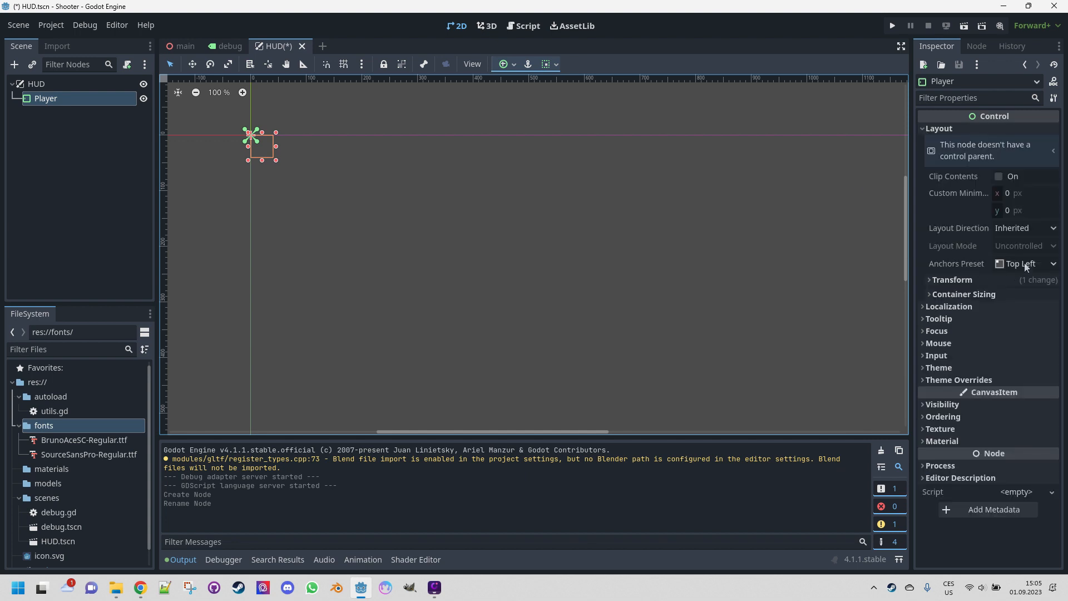
left_click(934, 382)
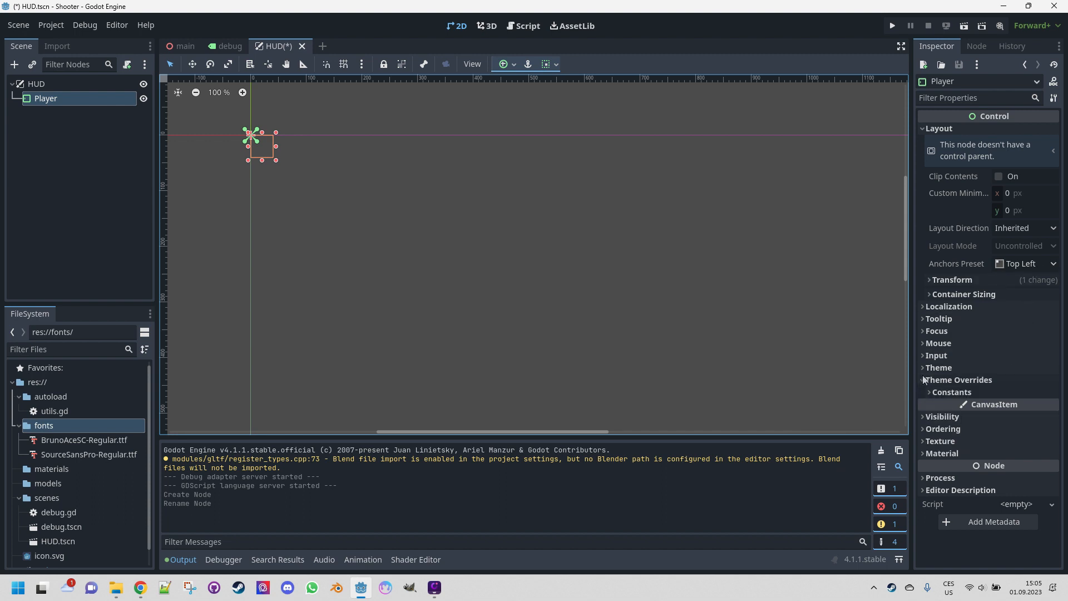
left_click(928, 392)
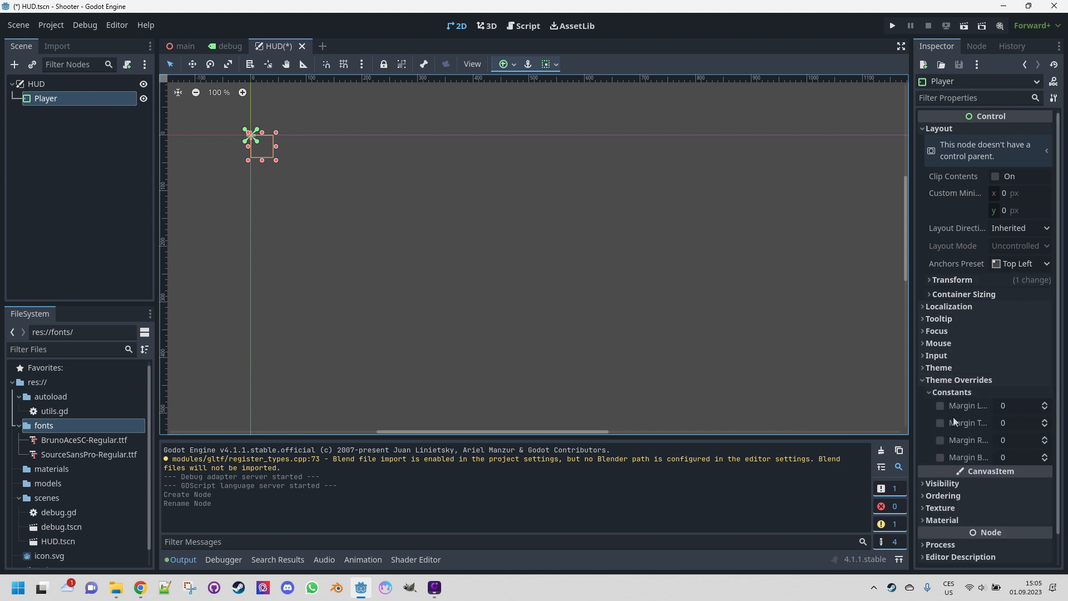
left_click(1011, 406)
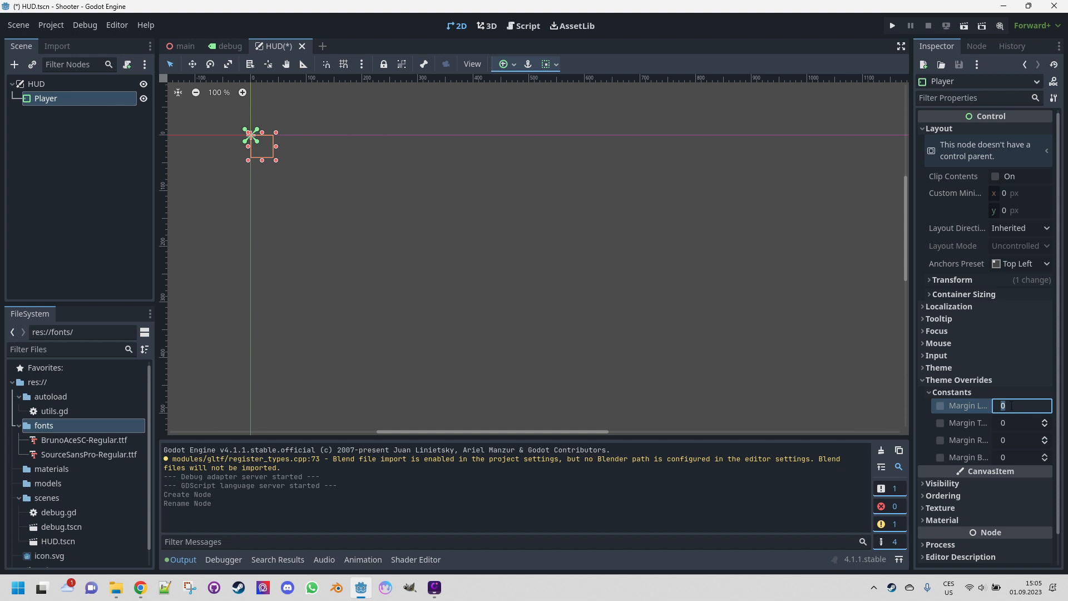
type("10")
key("Tab")
type("10")
key("Tab")
type("10")
key("Tab")
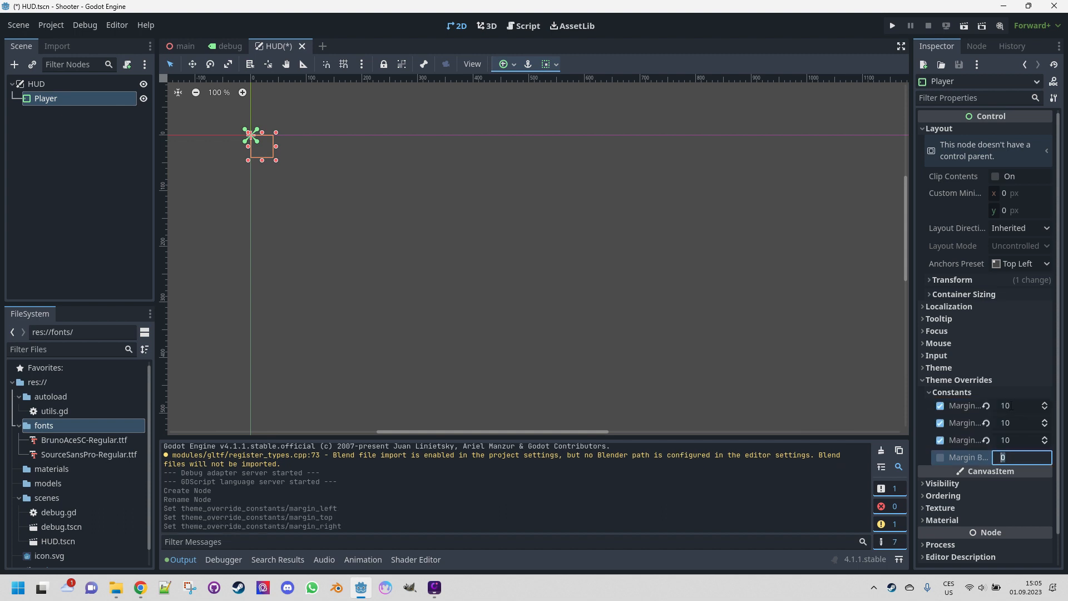
type("10")
key("Return")
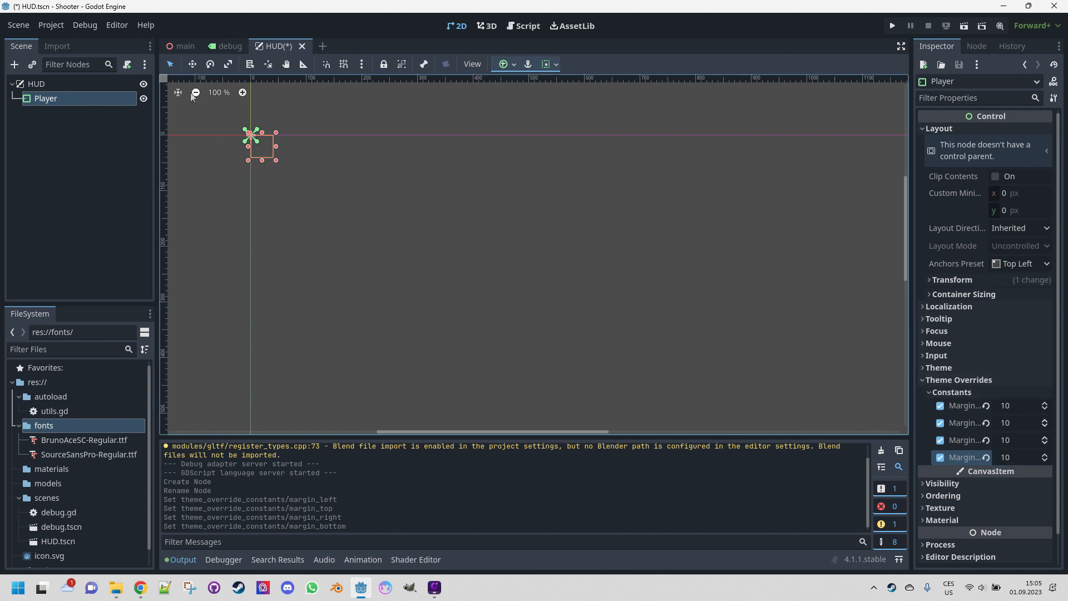
Add a GridContainer as a child of the Player node and set its columns to 2.
right_click(51, 100)
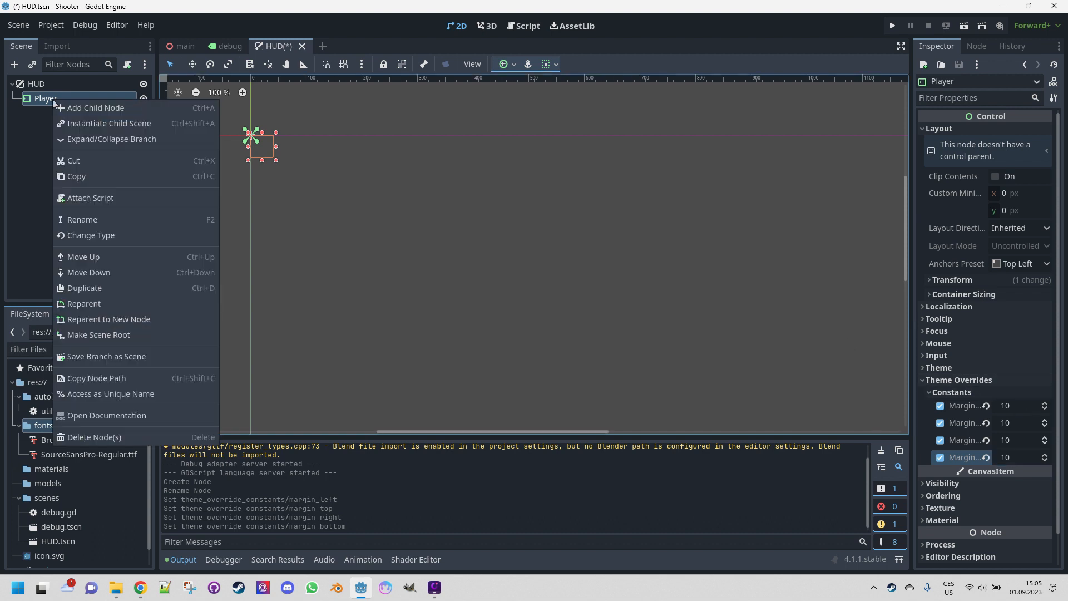
left_click(85, 107)
type("grin")
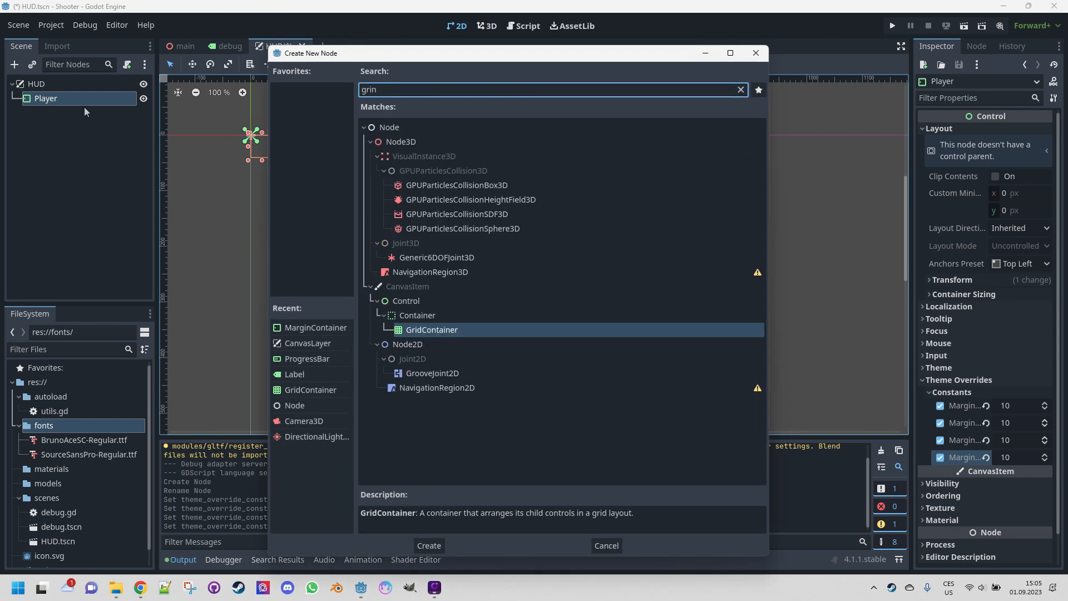
key("BackSpace")
type("dc")
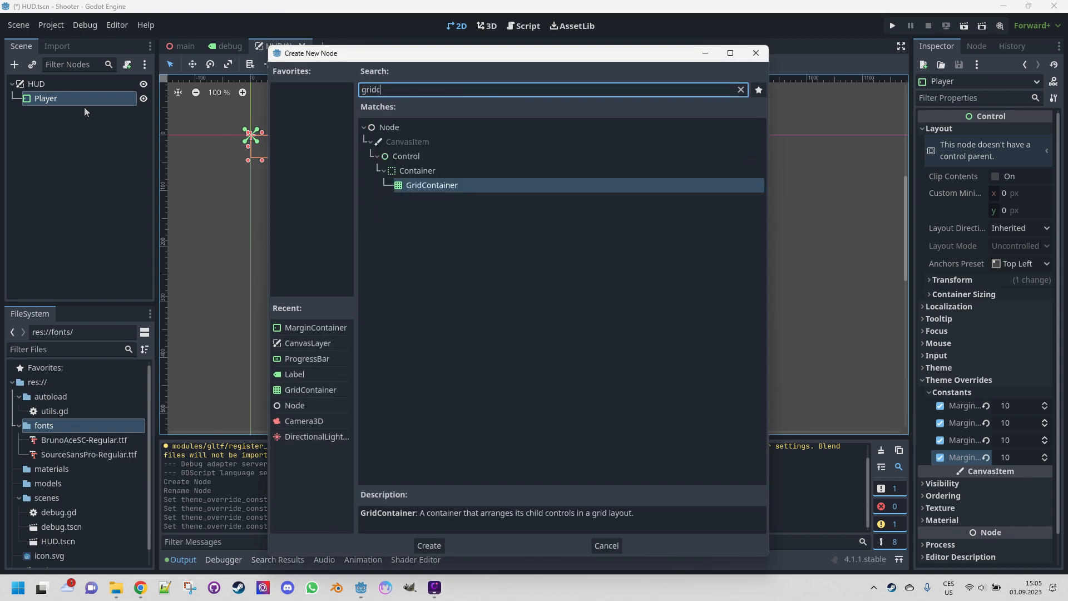
double_click(446, 186)
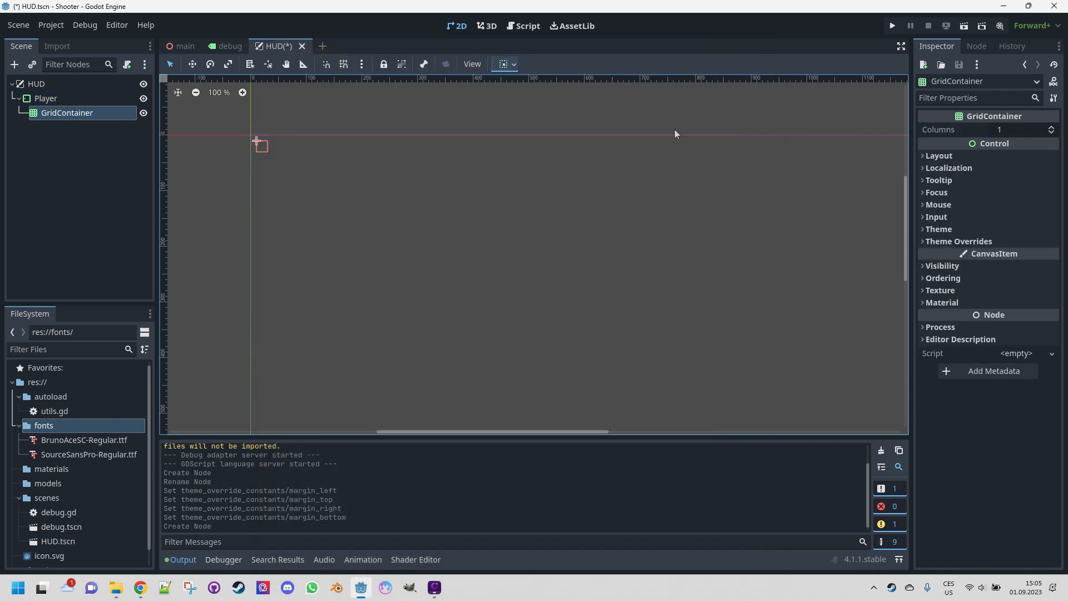
left_click(1022, 129)
type("2")
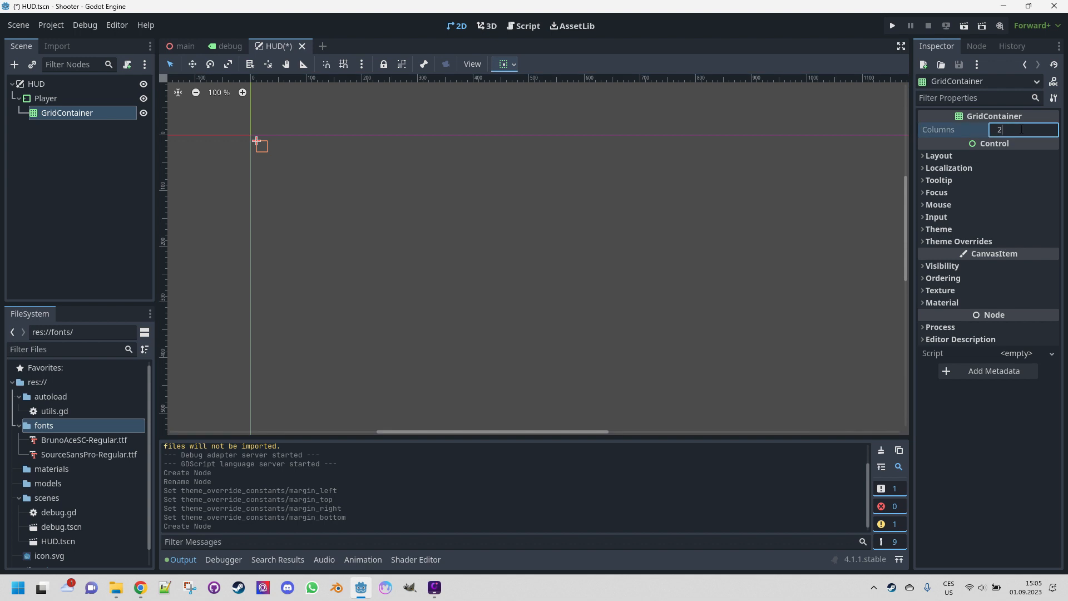
key("Return")
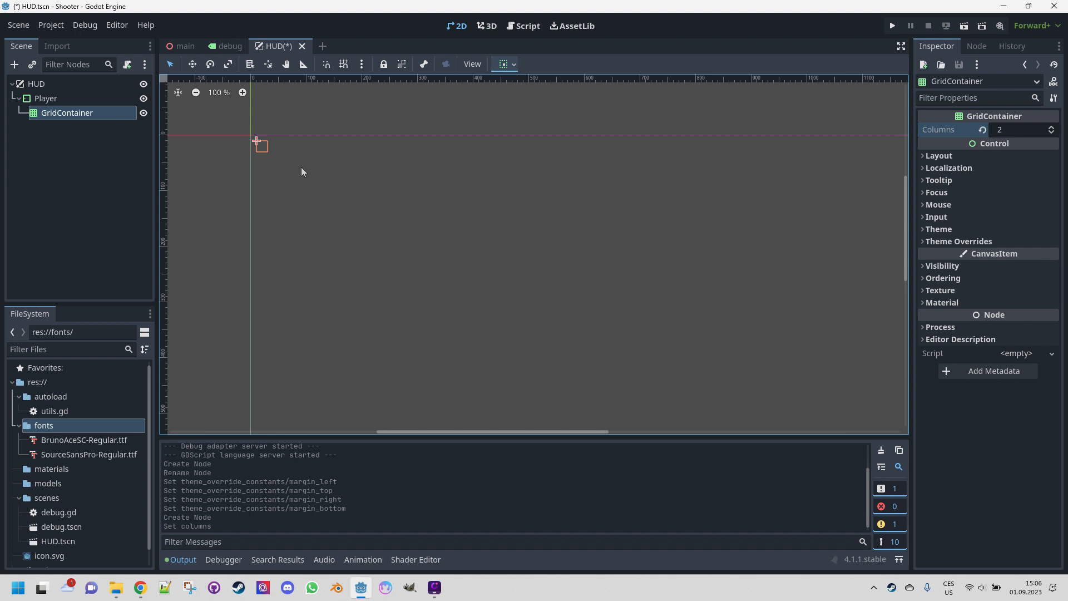
Add a Label node under the GridContainer and rename it HullIntegrityLabel.
right_click(42, 112)
left_click(84, 116)
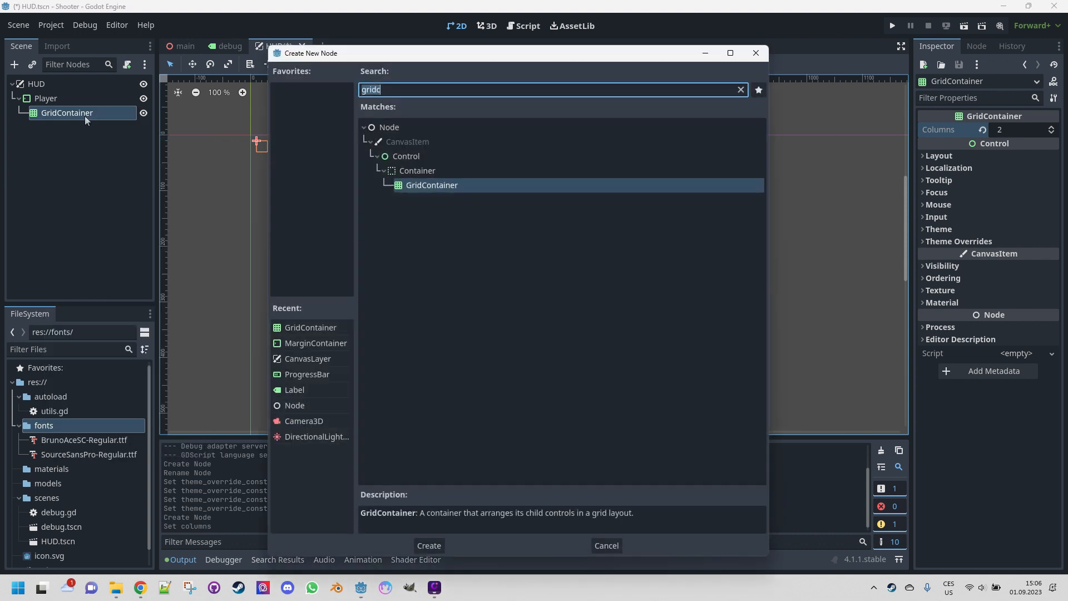
type("labe")
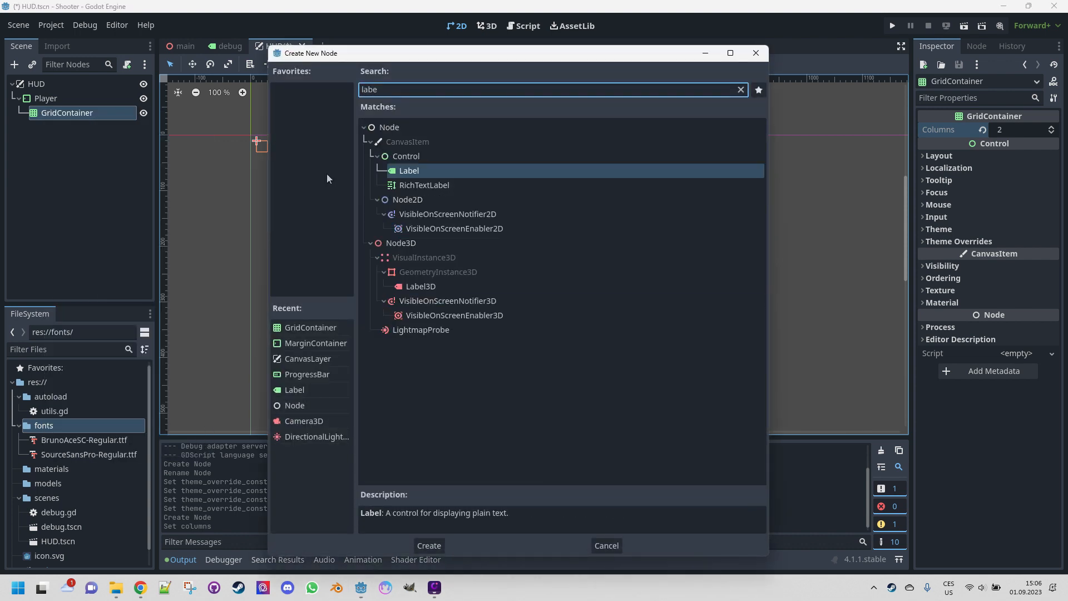
double_click(421, 167)
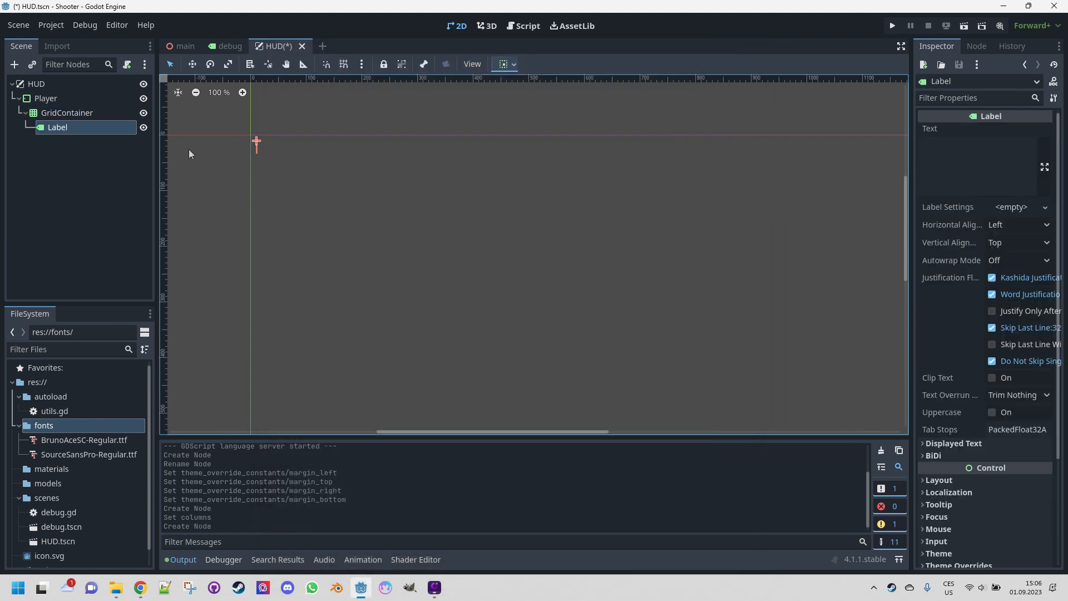
double_click(66, 127)
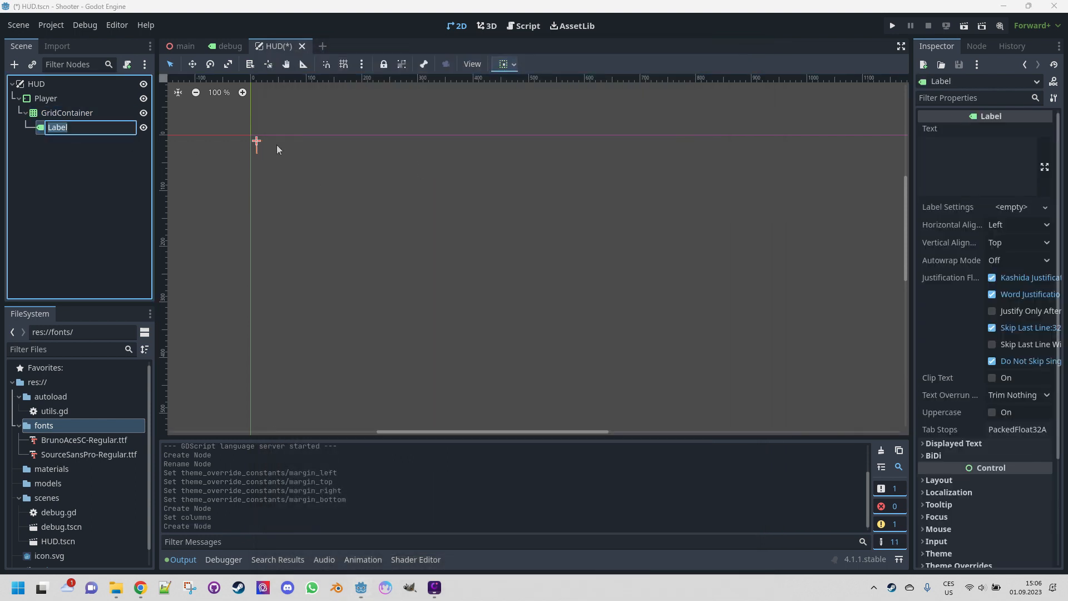
type("HullInty")
type("grityLabel")
key("Return")
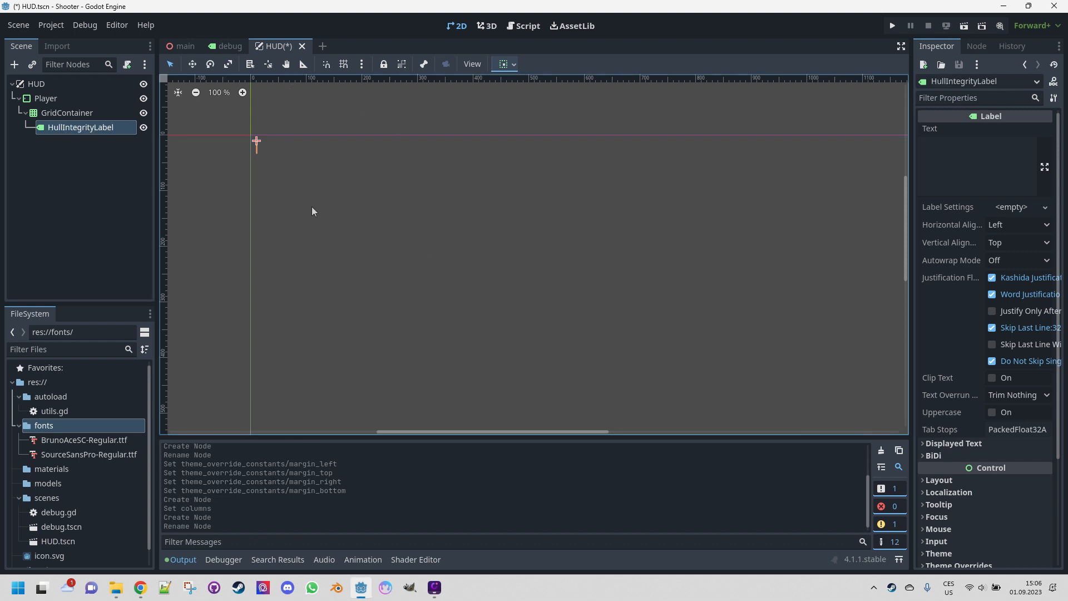
Set the HullIntegrityLabel's text to "Hull integrity:".
left_click(979, 160)
type("Hul")
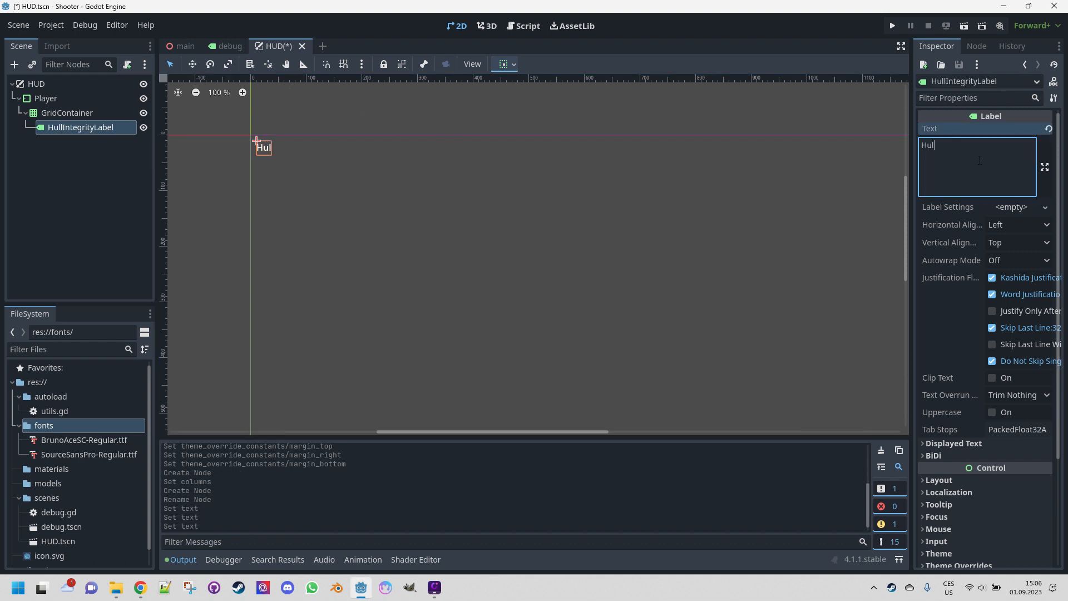
type("l integri")
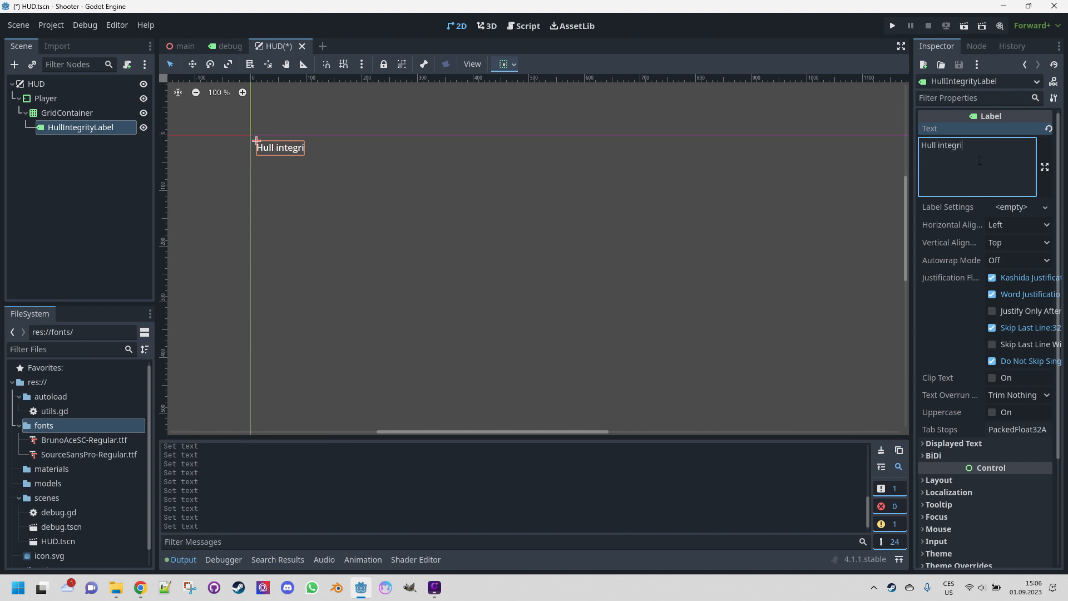
type("ty:")
left_click(41, 128)
Override the HullIntegrityLabel's theme font with BrunoAceSC-Regular.ttf and its font size with 20 px.
scroll(1000, 458, "down", 5)
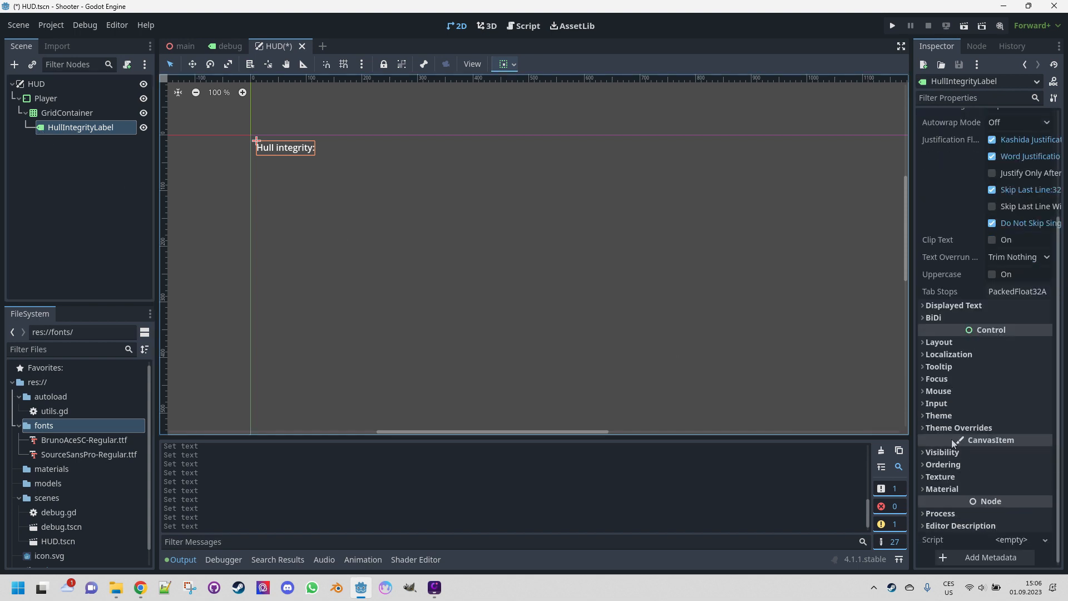
left_click(924, 428)
left_click(942, 468)
scroll(942, 469, "down", 3)
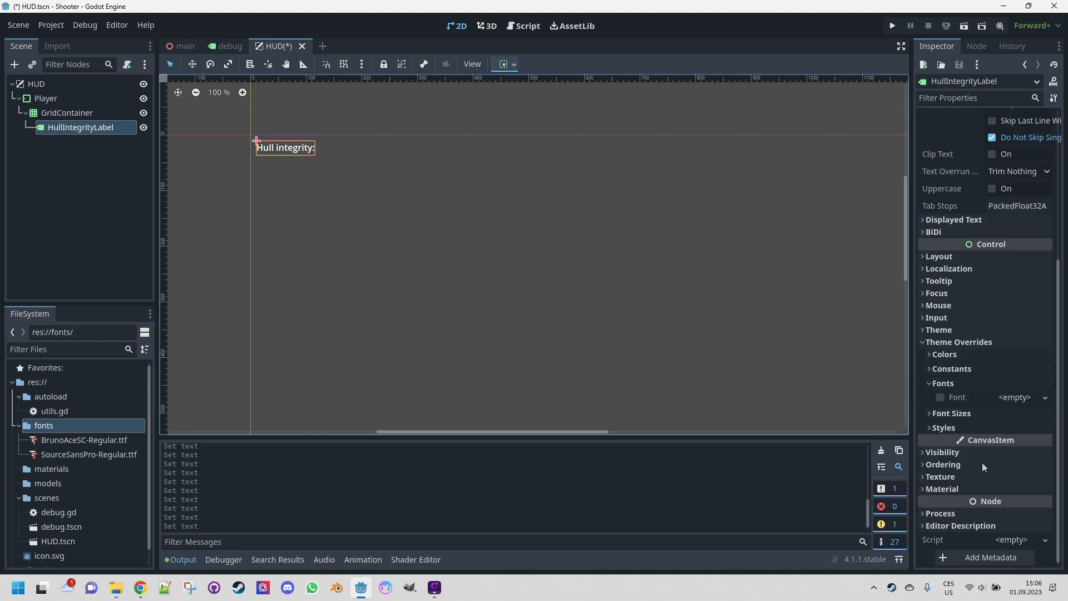
left_click_drag(78, 440, 1026, 406)
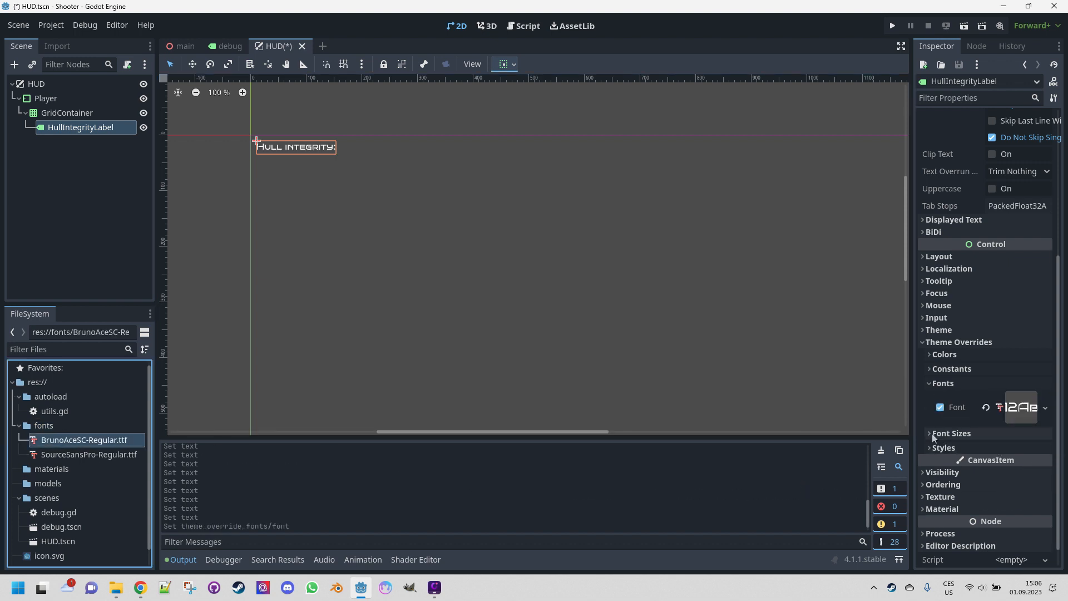
left_click(1010, 433)
left_click(1017, 448)
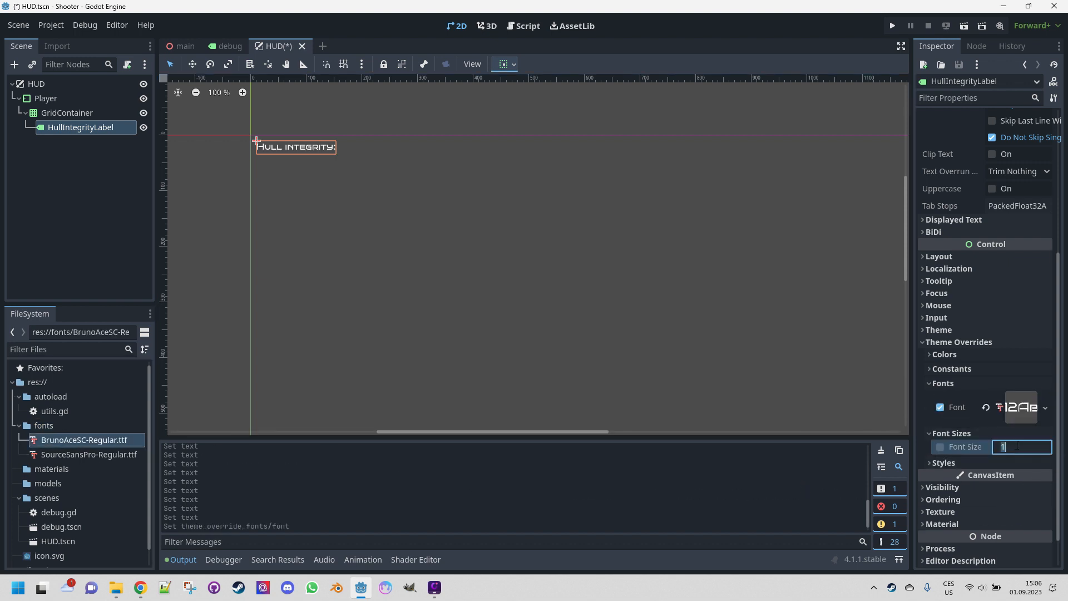
type("20")
key("Return")
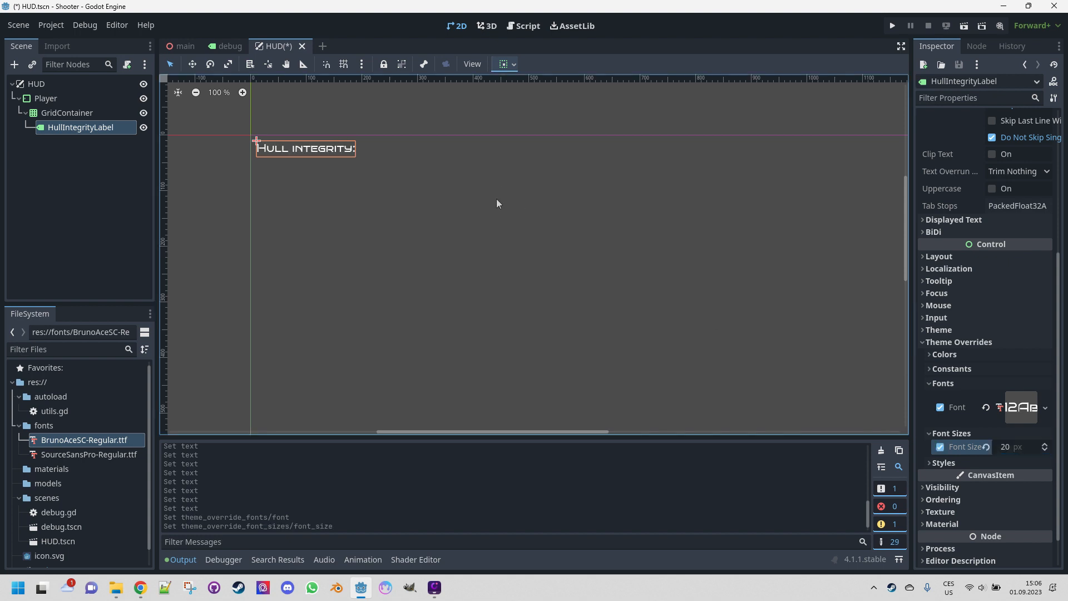
Add a ProgressBar node under the GridContainer and set its value to 100.
left_click(67, 113)
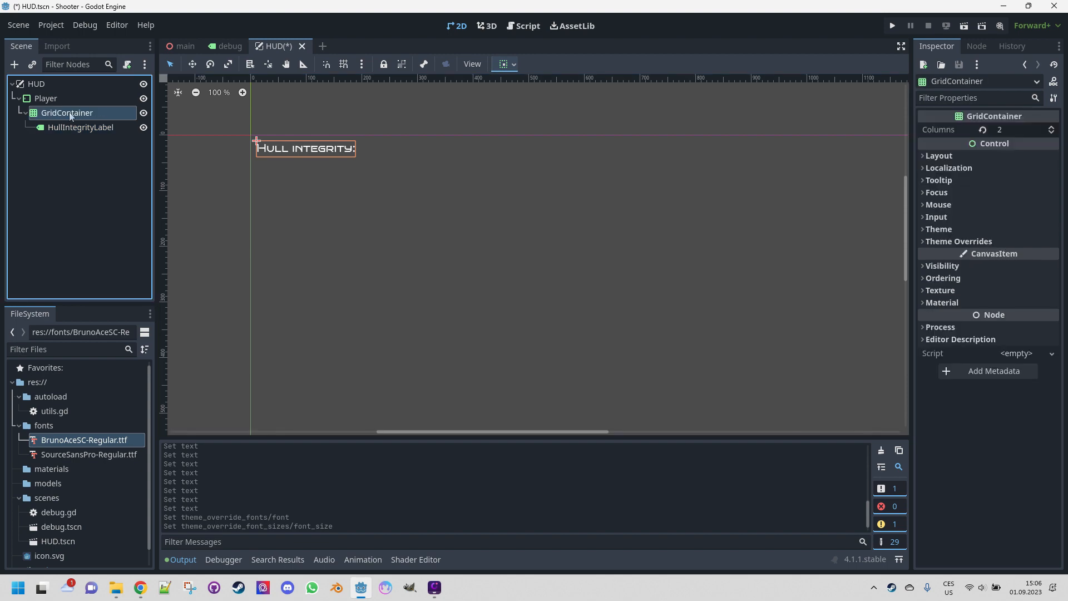
right_click(69, 113)
left_click(117, 119)
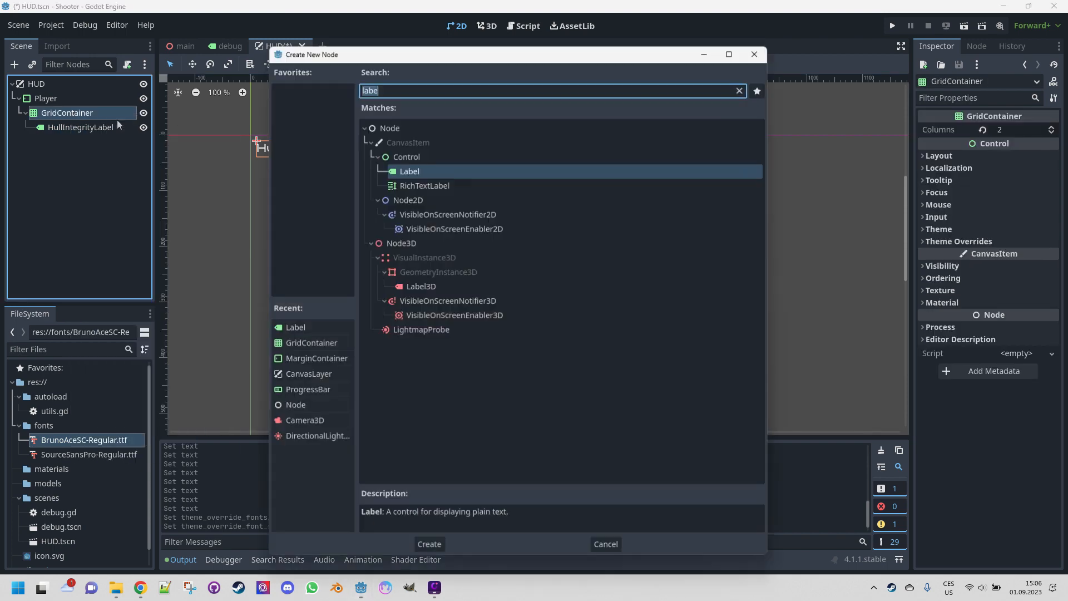
type("progress")
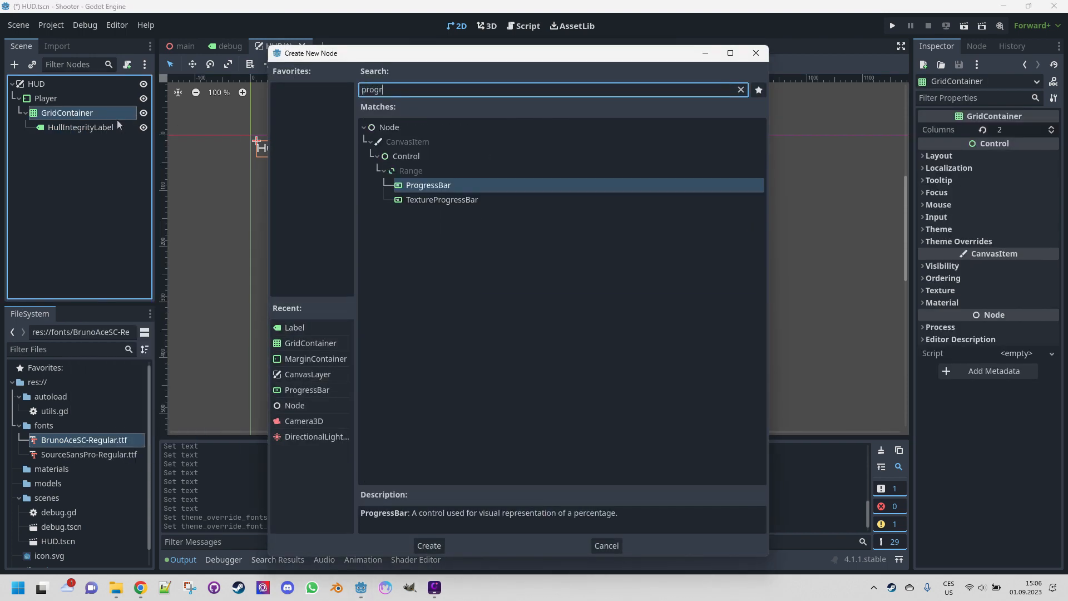
double_click(423, 186)
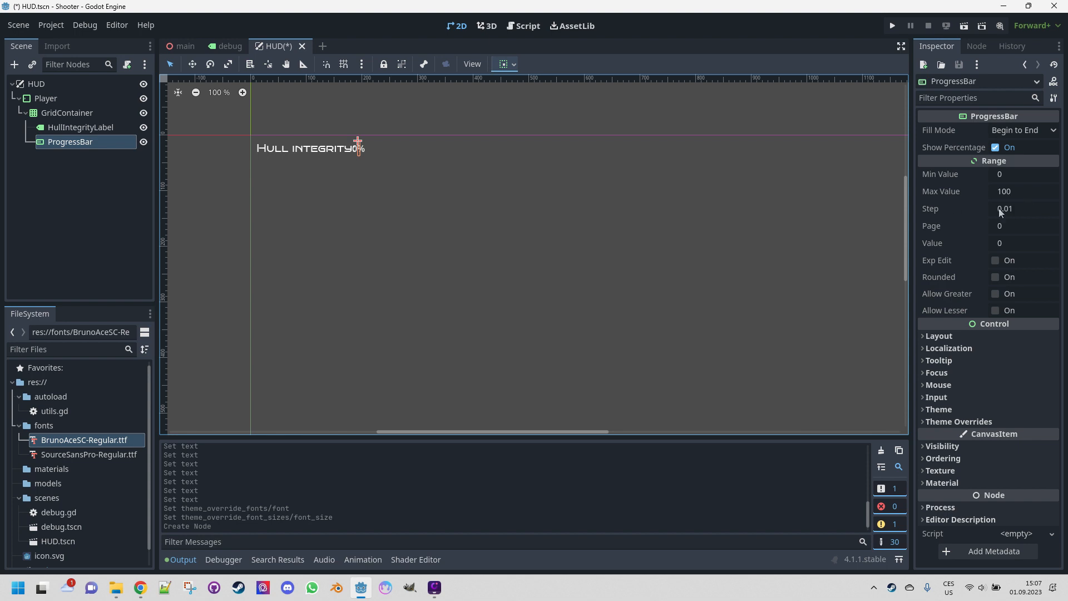
left_click(1018, 240)
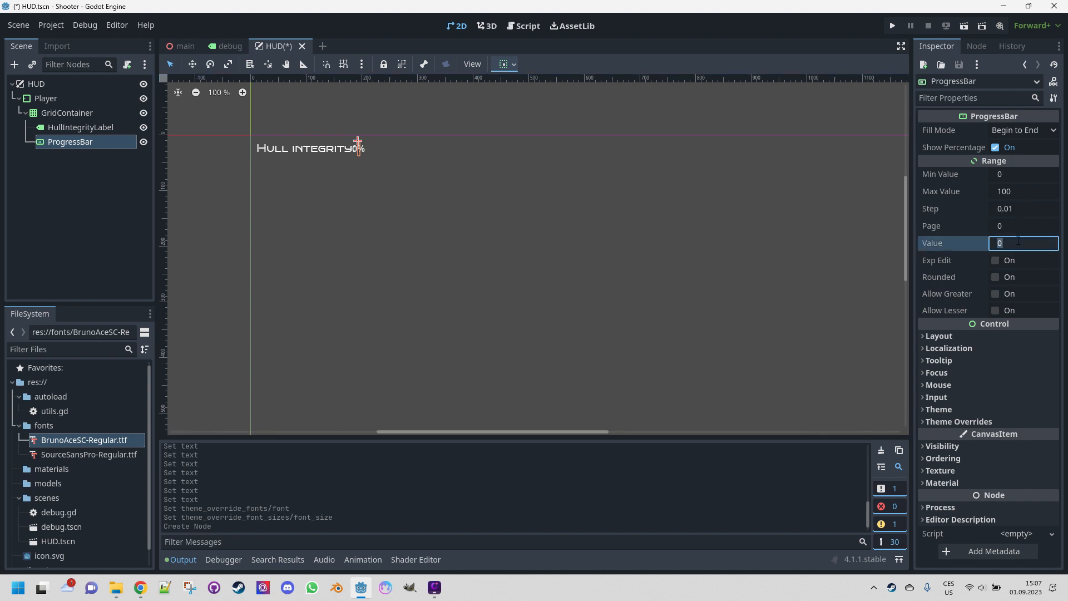
type("100")
key("Return")
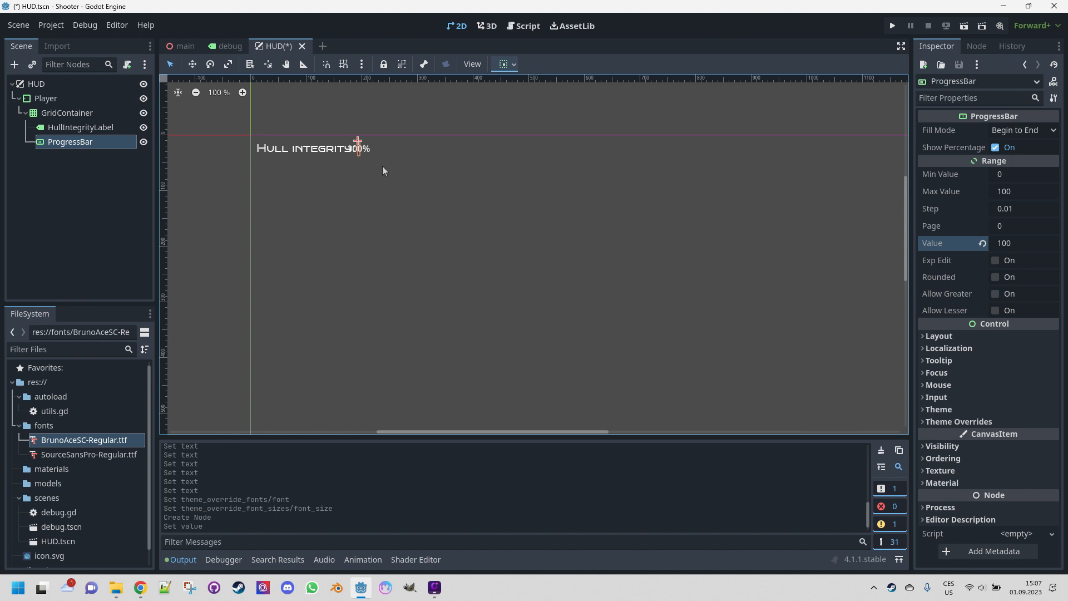
Enable horizontal Expand in the progress bar's container sizing and widen the Player container to about 386 by 49 px.
left_click(923, 339)
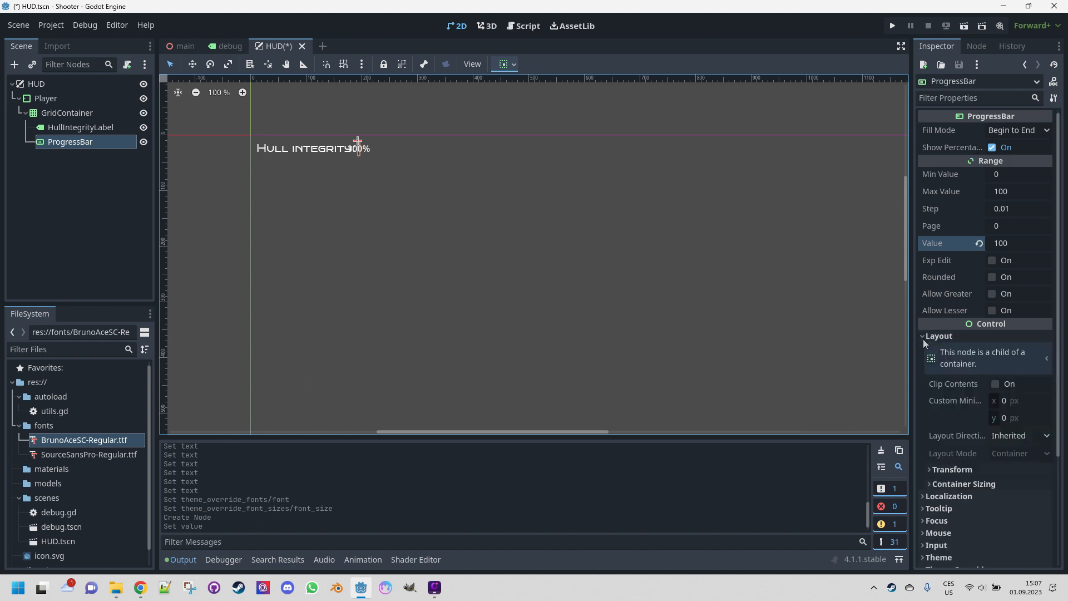
scroll(975, 358, "down", 2)
left_click(927, 368)
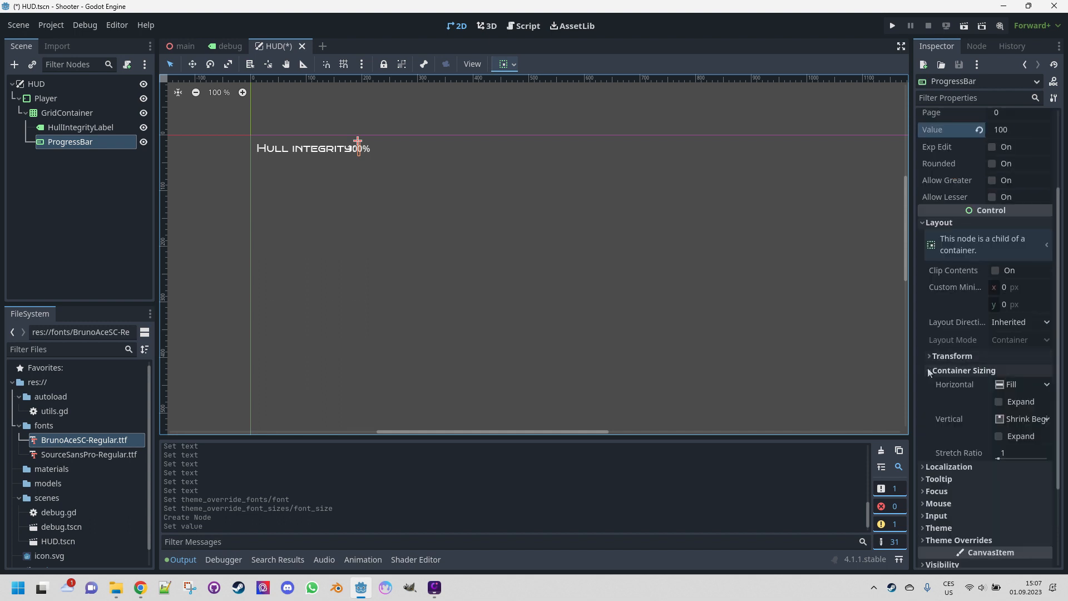
scroll(969, 359, "down", 2)
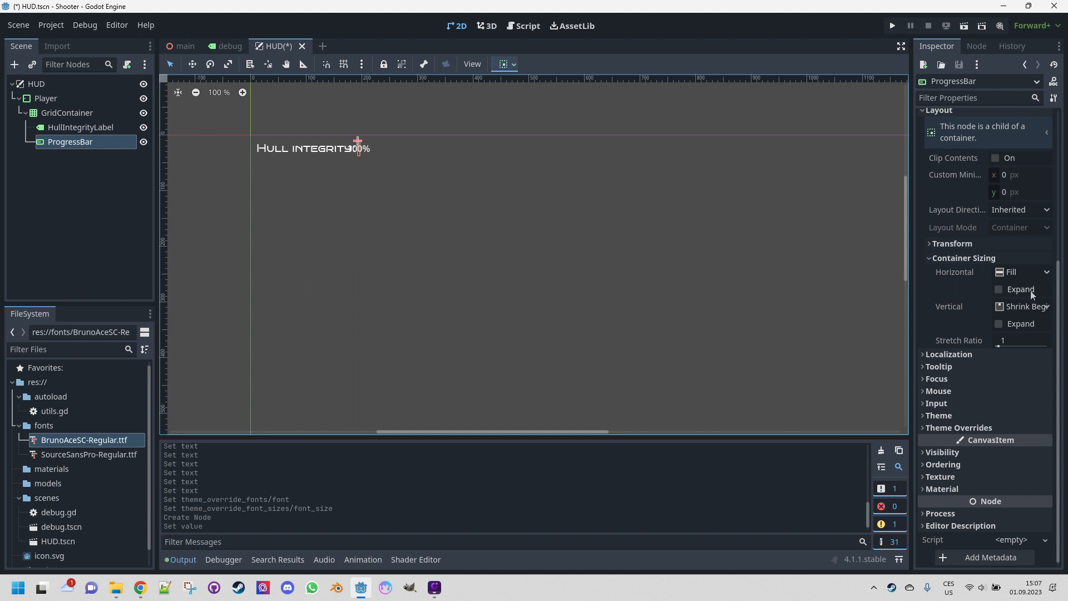
left_click(1005, 295)
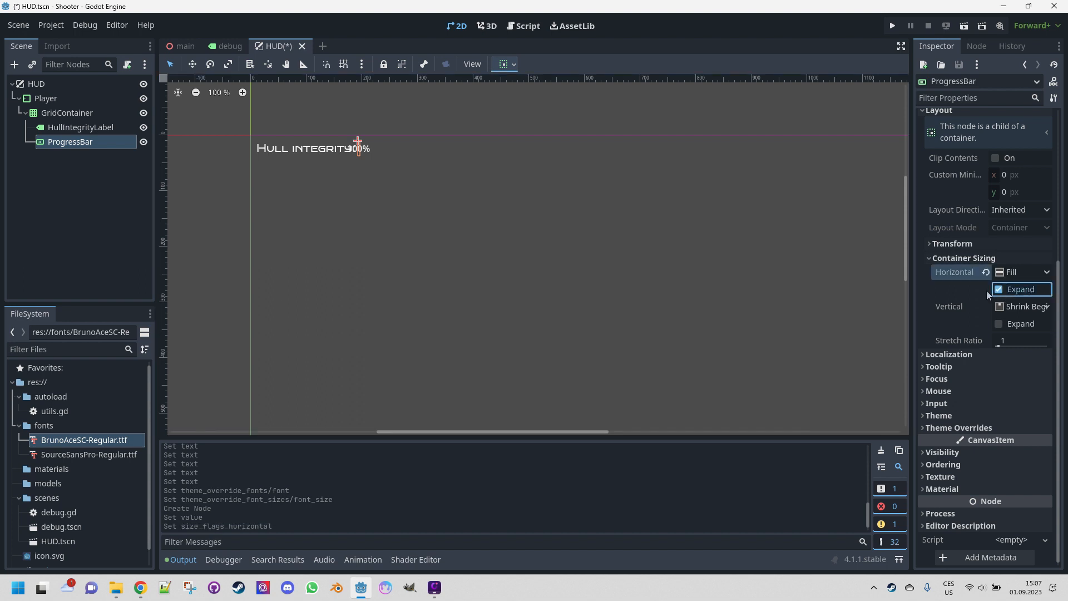
left_click(50, 98)
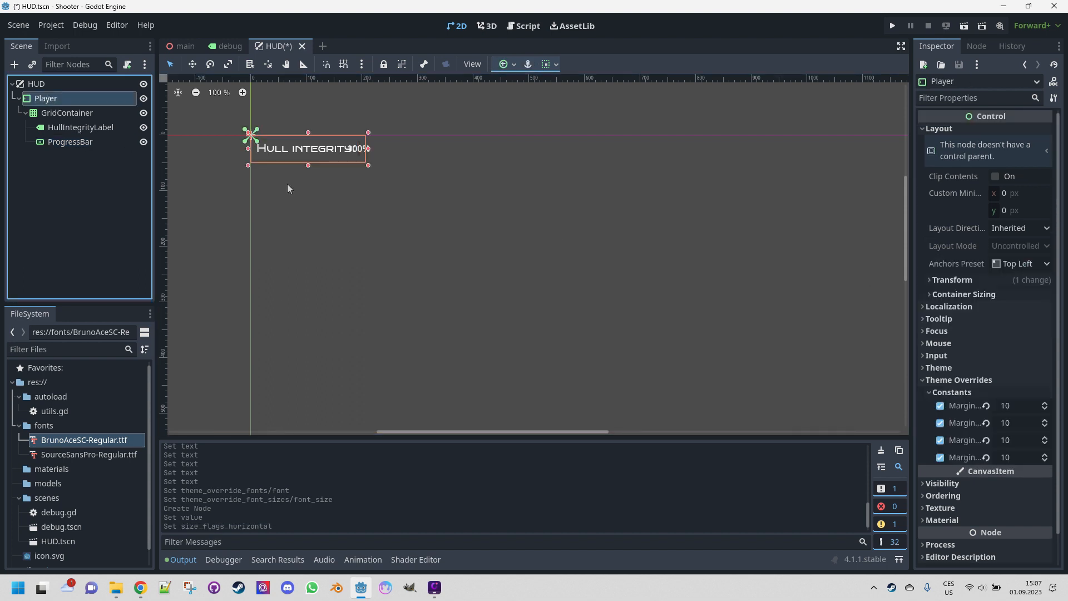
left_click_drag(369, 148, 468, 148)
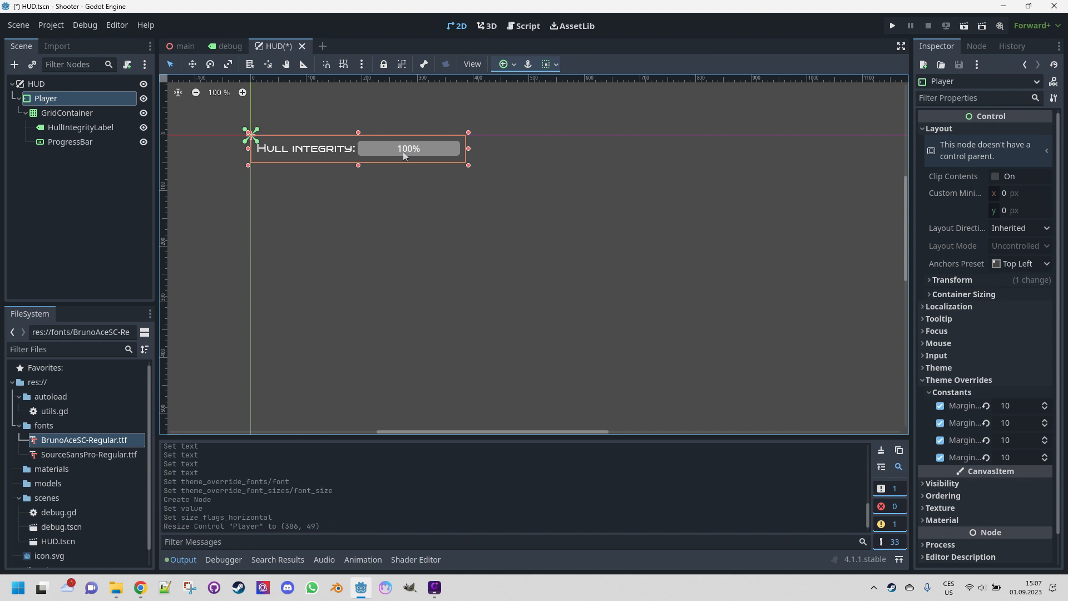
Add a second Label node under the GridContainer and rename it ShieldPowerLabel.
left_click(62, 112)
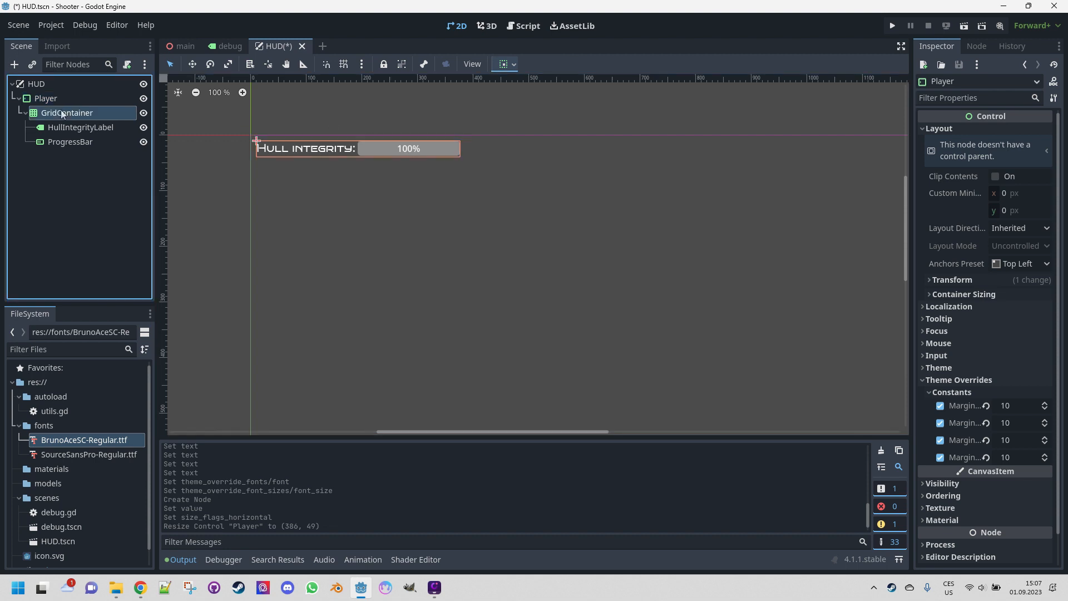
right_click(61, 111)
left_click(109, 121)
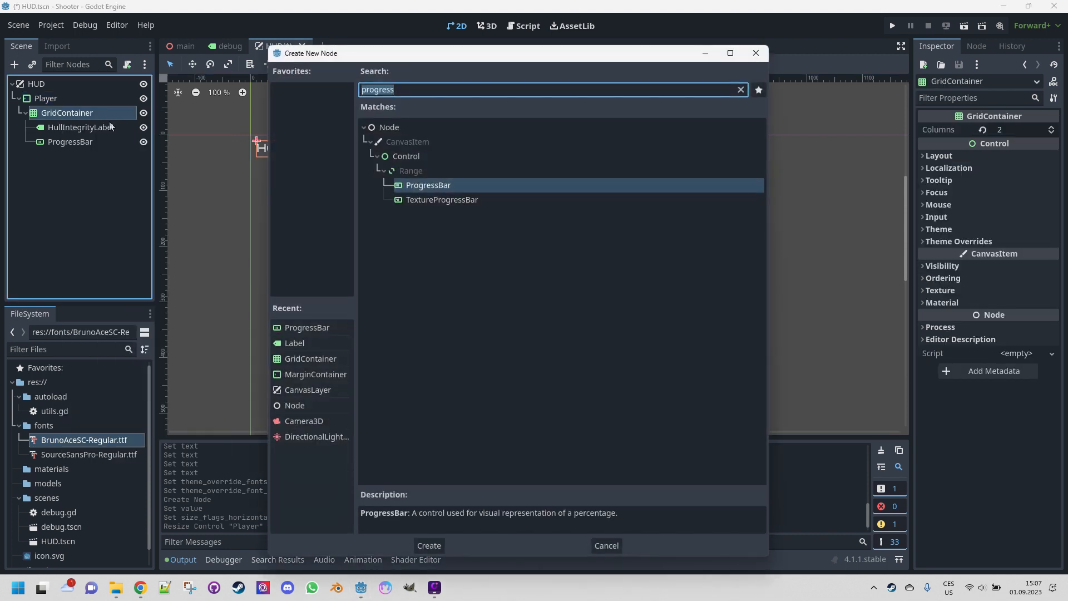
double_click(295, 343)
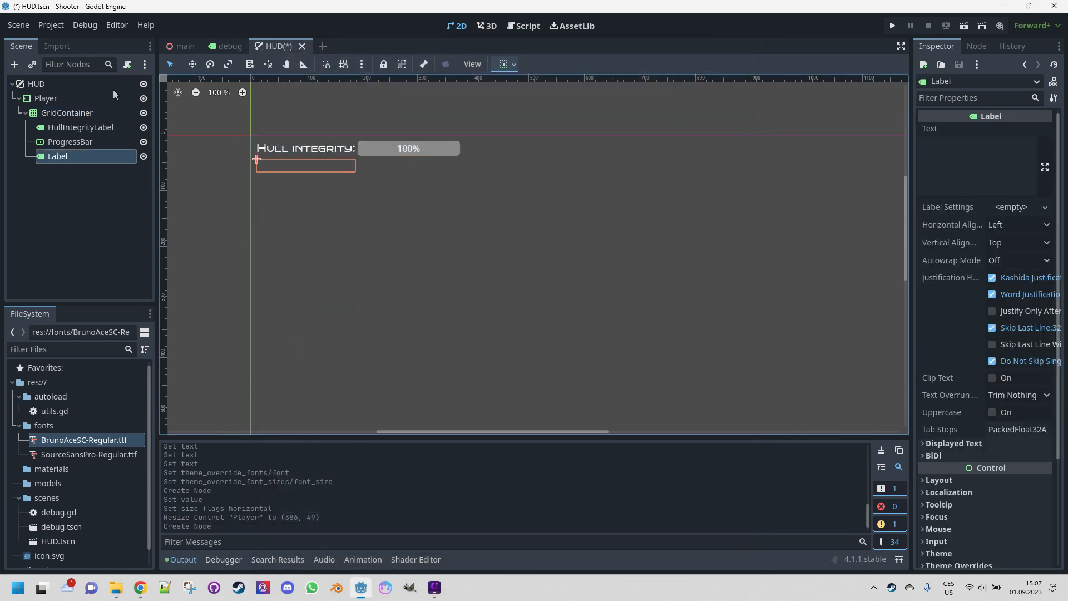
double_click(58, 157)
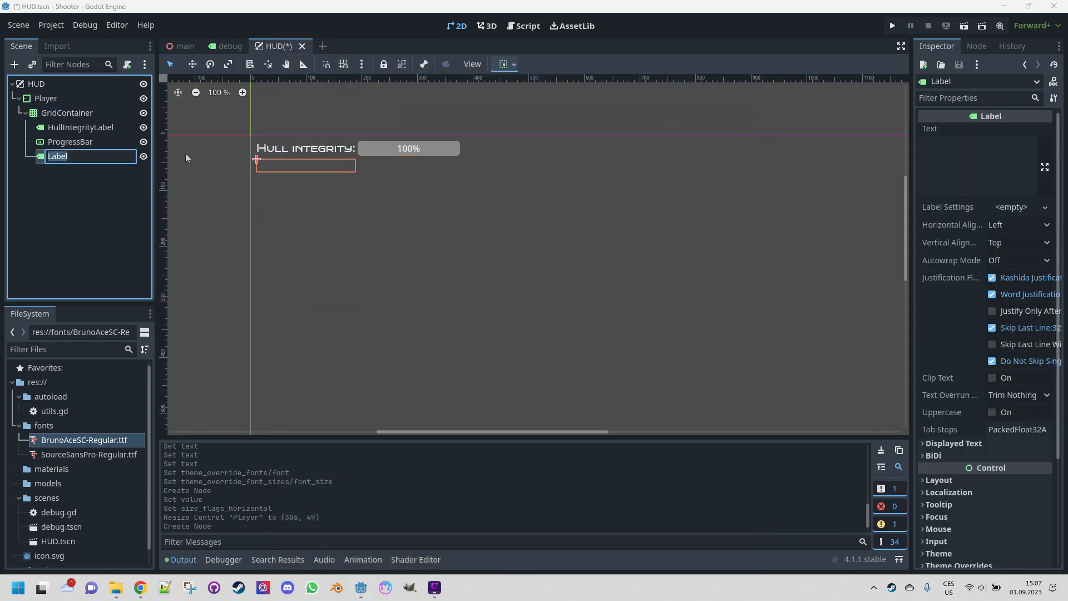
type("ShieldPowerLabel")
key("Return")
Set the ShieldPowerLabel's text to "Shield power:".
left_click(946, 159)
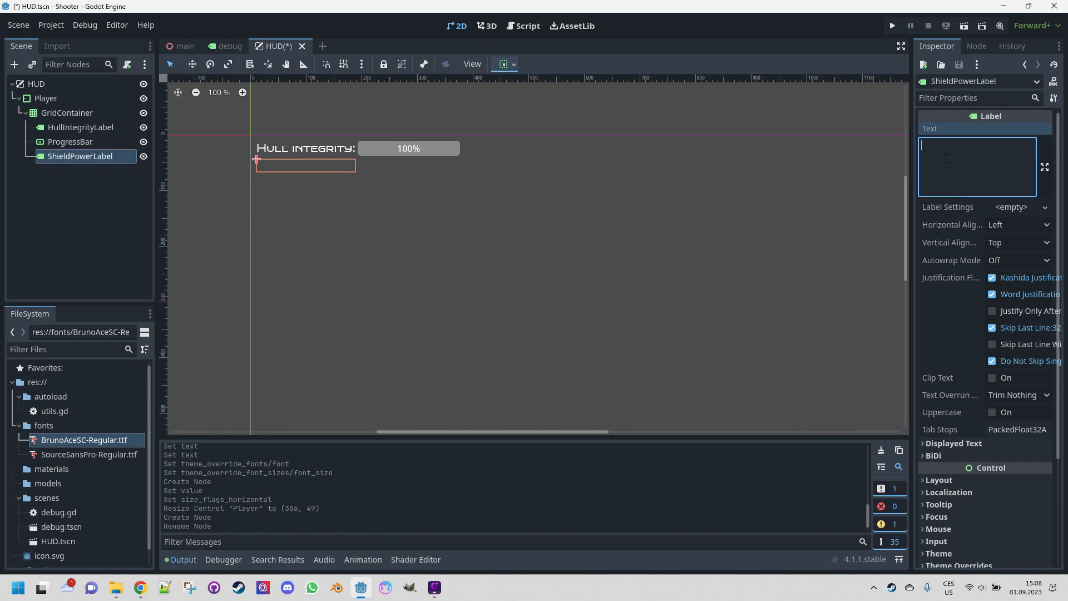
type("Shield")
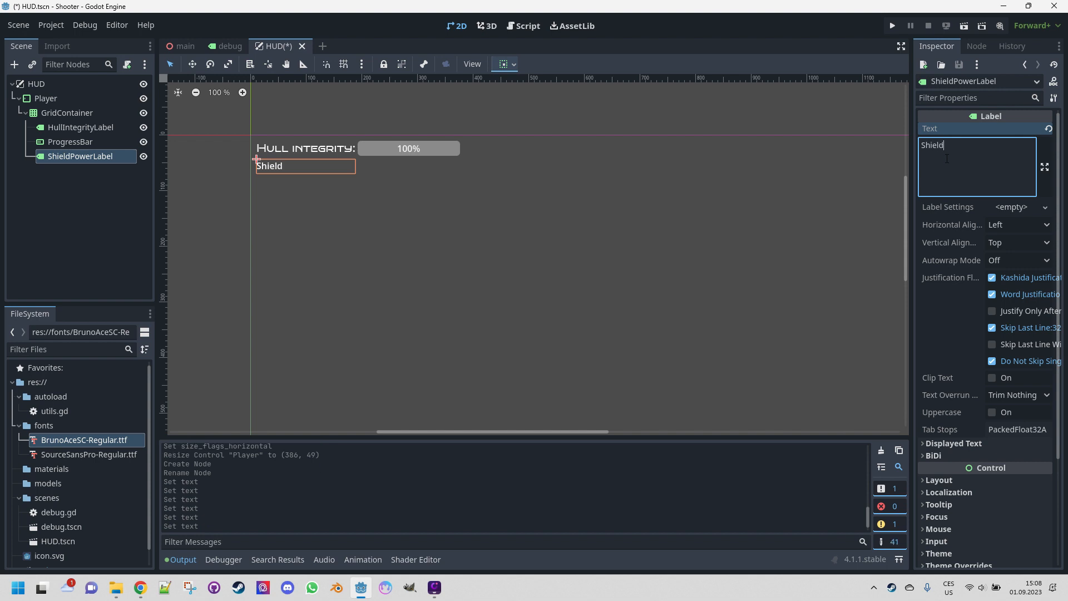
type(" power:")
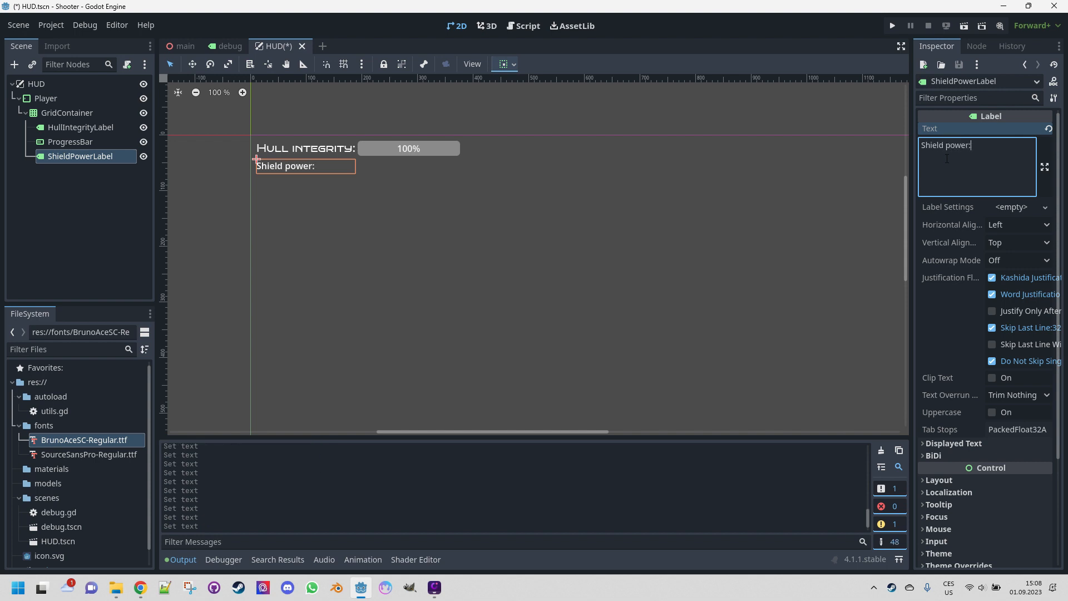
Override the ShieldPowerLabel's theme font with BrunoAceSC-Regular.ttf and its font size with 20 px.
scroll(963, 472, "down", 5)
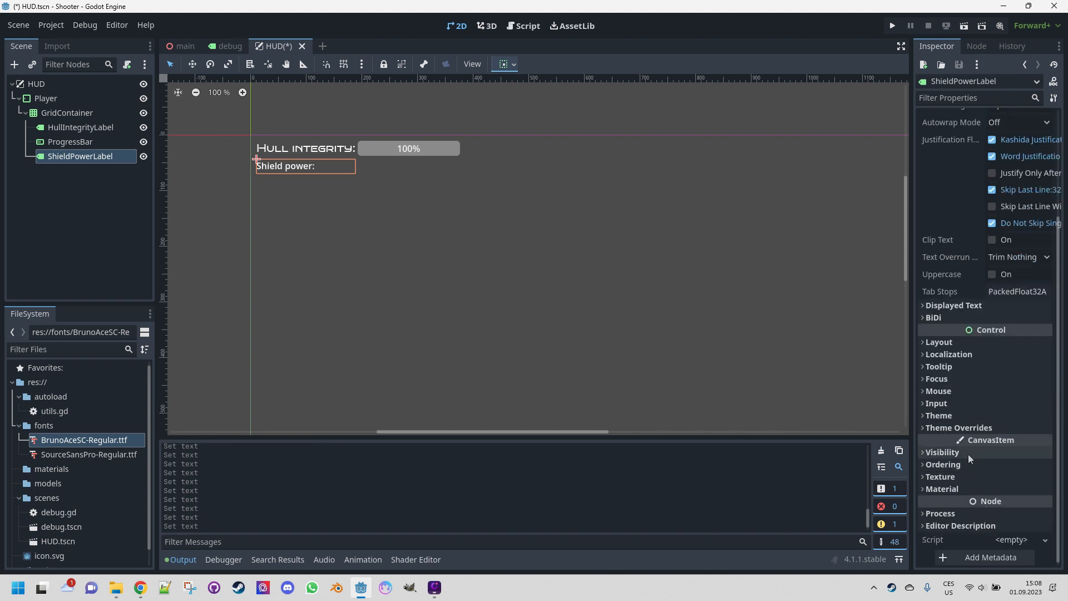
left_click(925, 427)
left_click(929, 468)
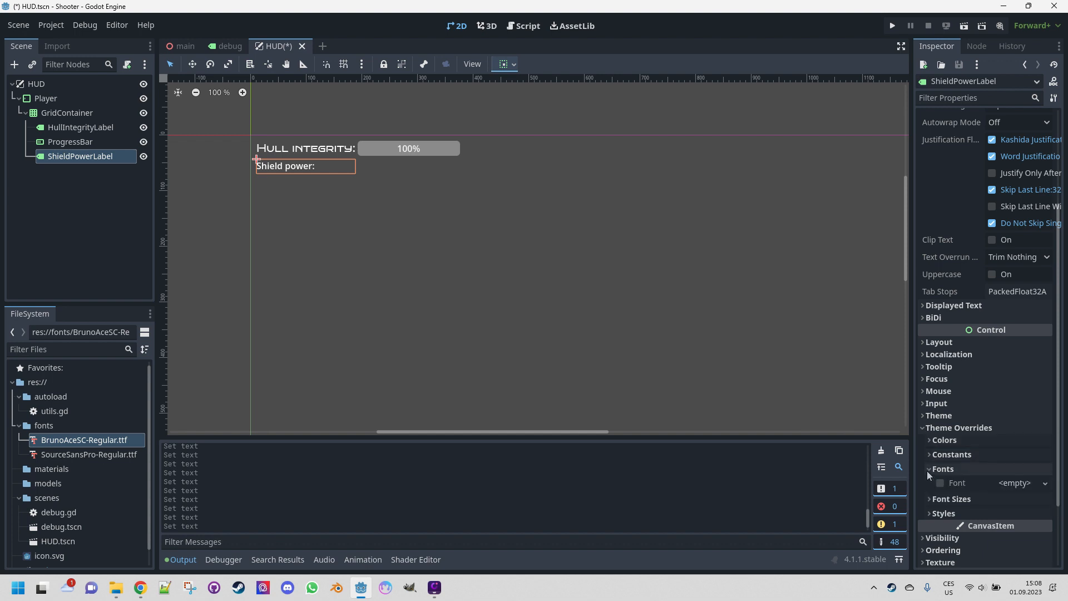
left_click_drag(50, 440, 1012, 483)
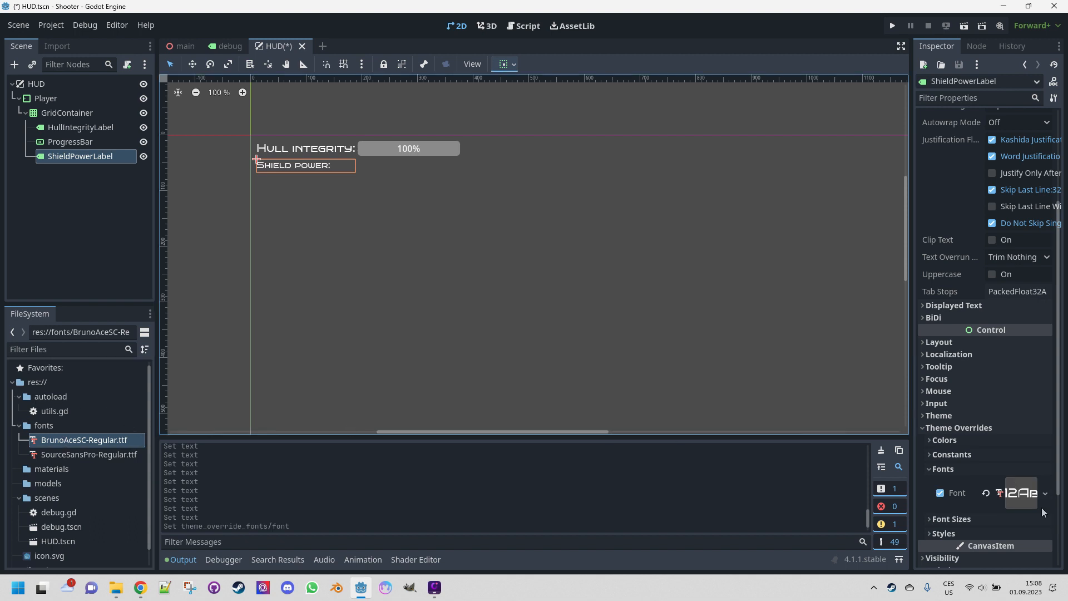
left_click(945, 519)
scroll(946, 500, "down", 2)
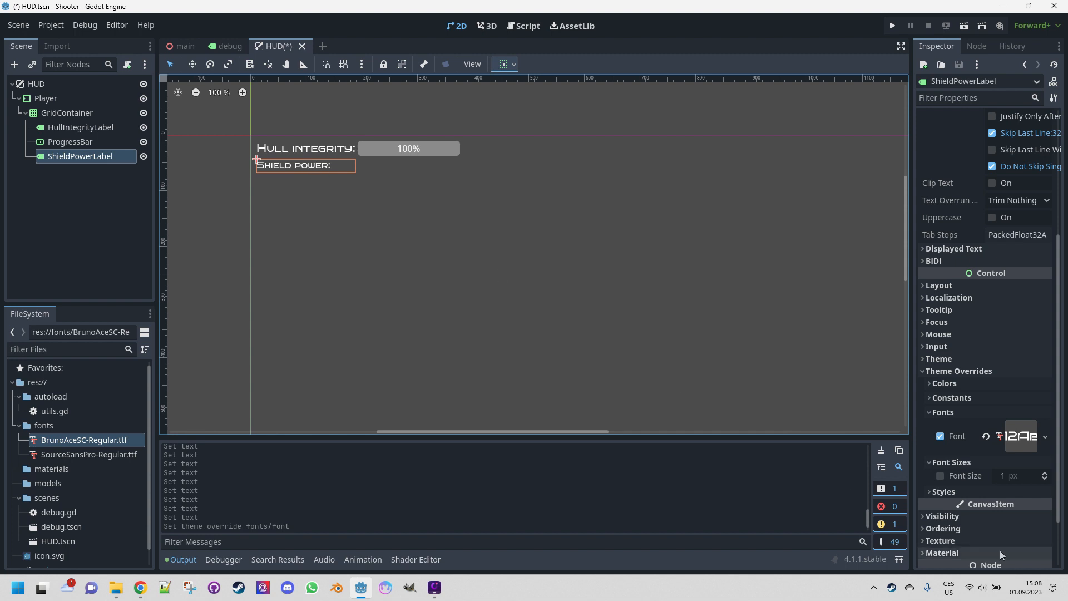
left_click(1010, 476)
type("20")
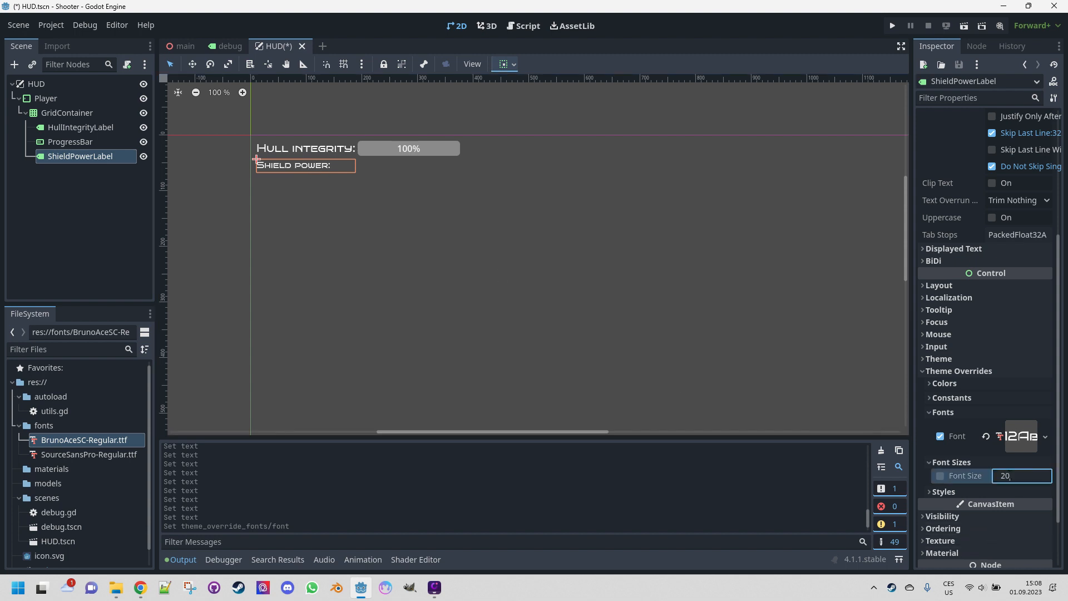
key("Return")
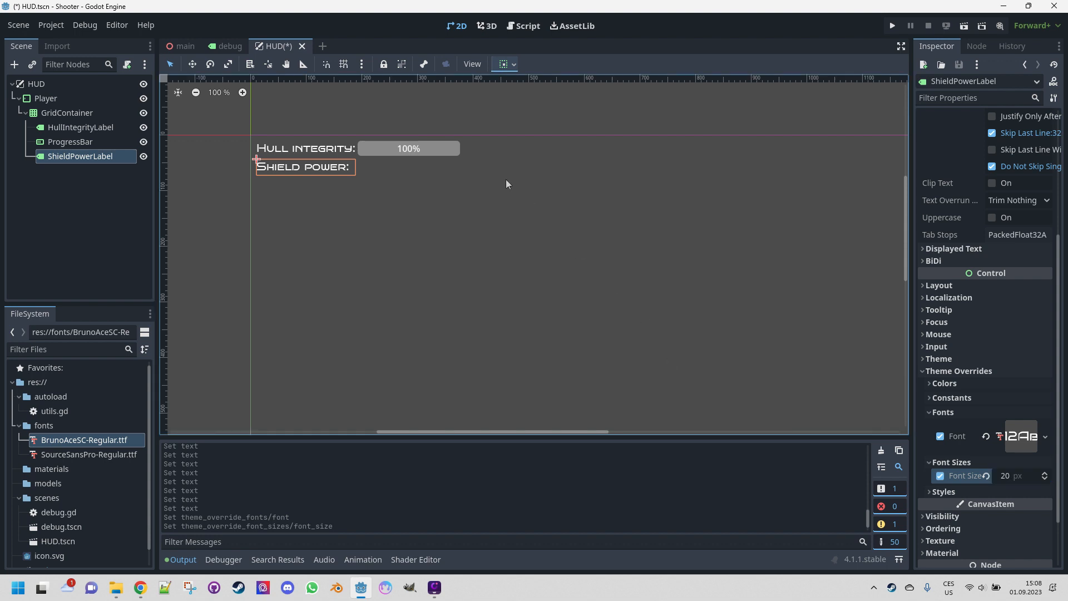
Add a second ProgressBar node under the GridContainer for the shield power row and select it.
left_click(51, 113)
right_click(50, 112)
left_click(75, 123)
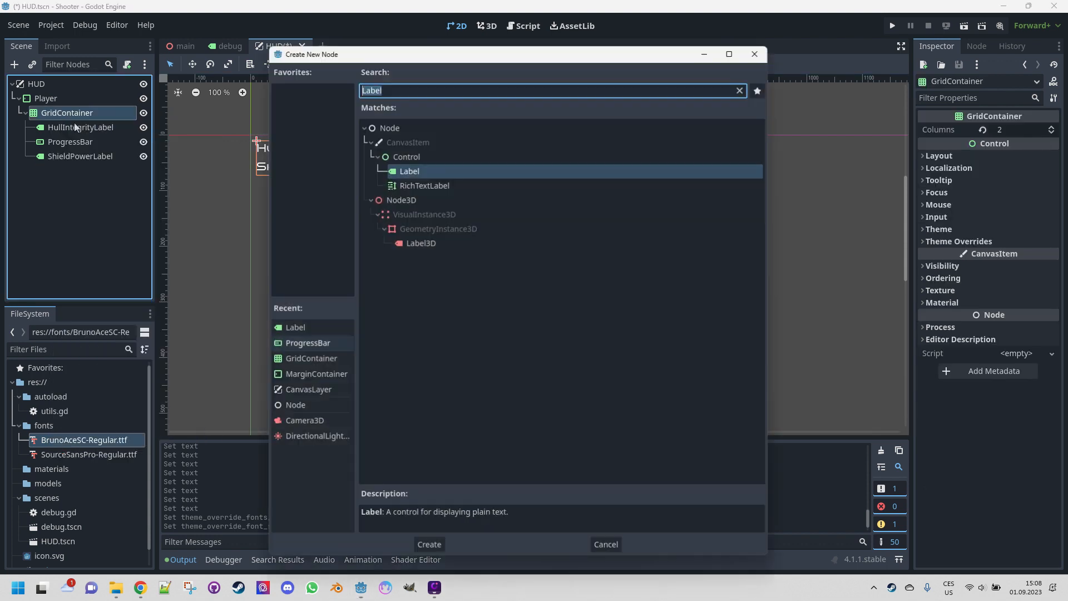
double_click(325, 344)
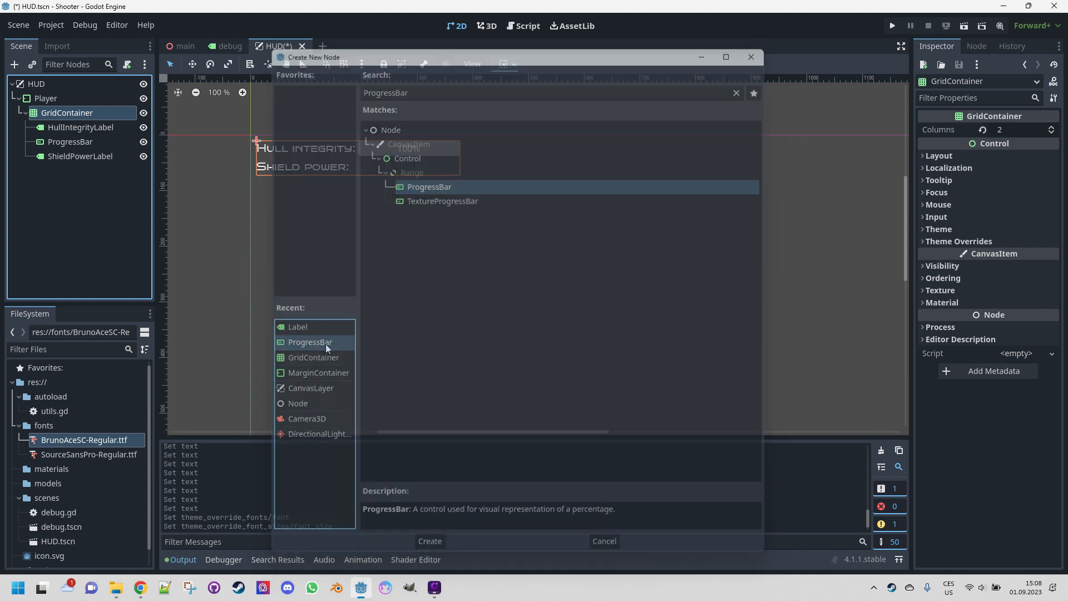
left_click(79, 175)
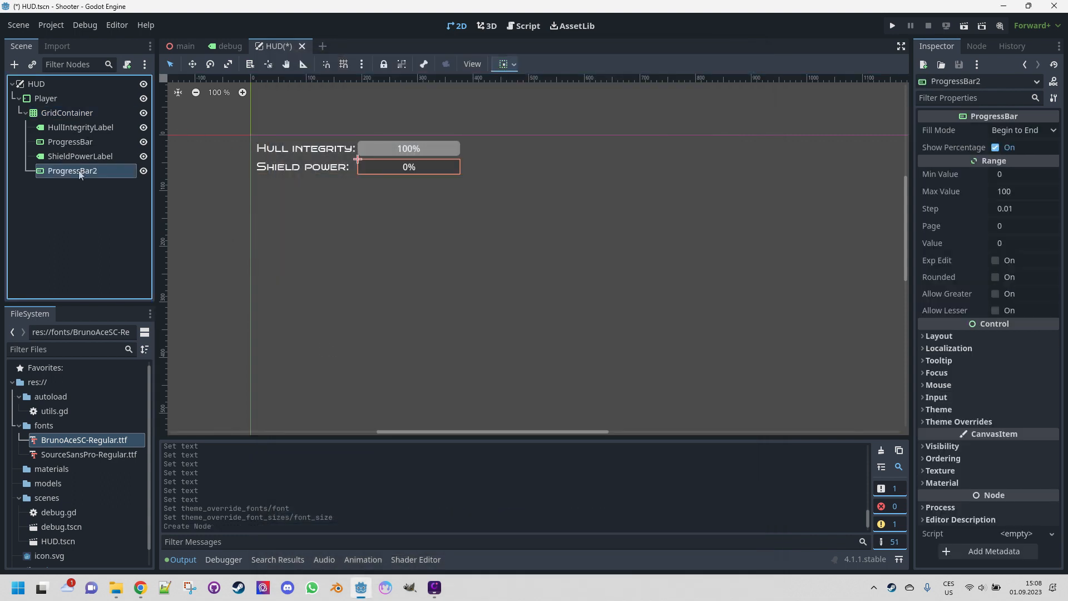
Rename the hull integrity row's ProgressBar node to HullIntegrityBar.
double_click(69, 143)
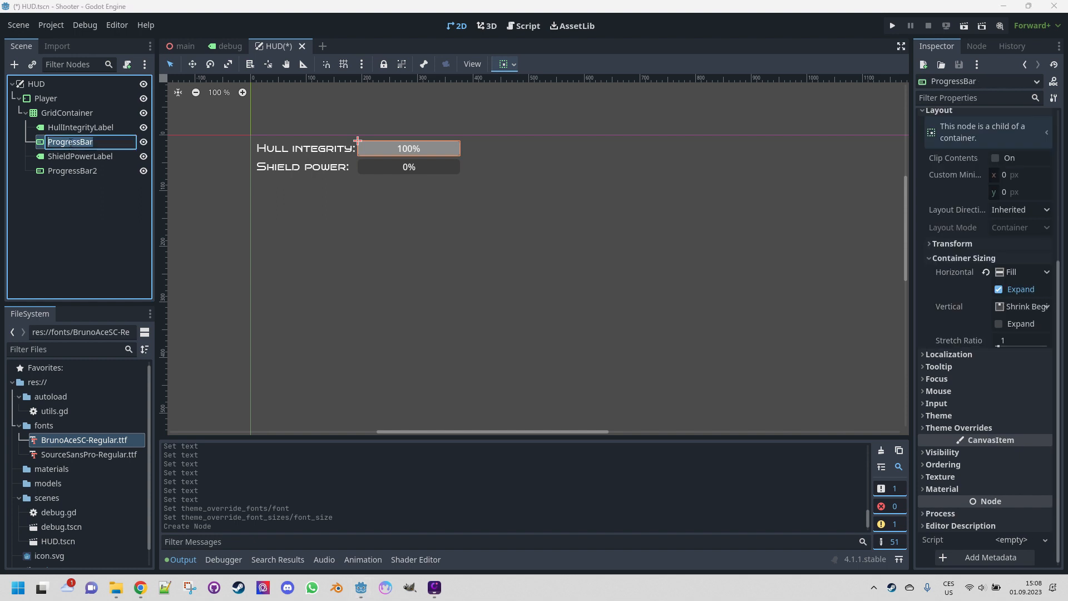
type("hull")
key("BackSpace")
key("BackSpace")
key("BackSpace")
type("HullIntegrityBar")
key("Return")
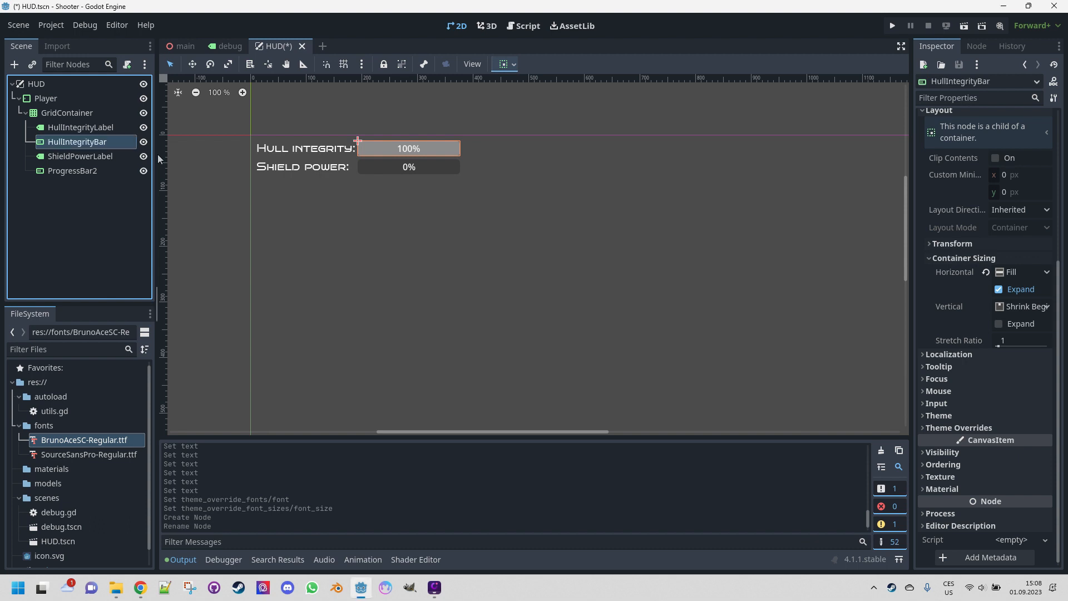
Rename the ProgressBar2 node of the shield power row to ShiledPowerBar.
double_click(81, 171)
type("Shile")
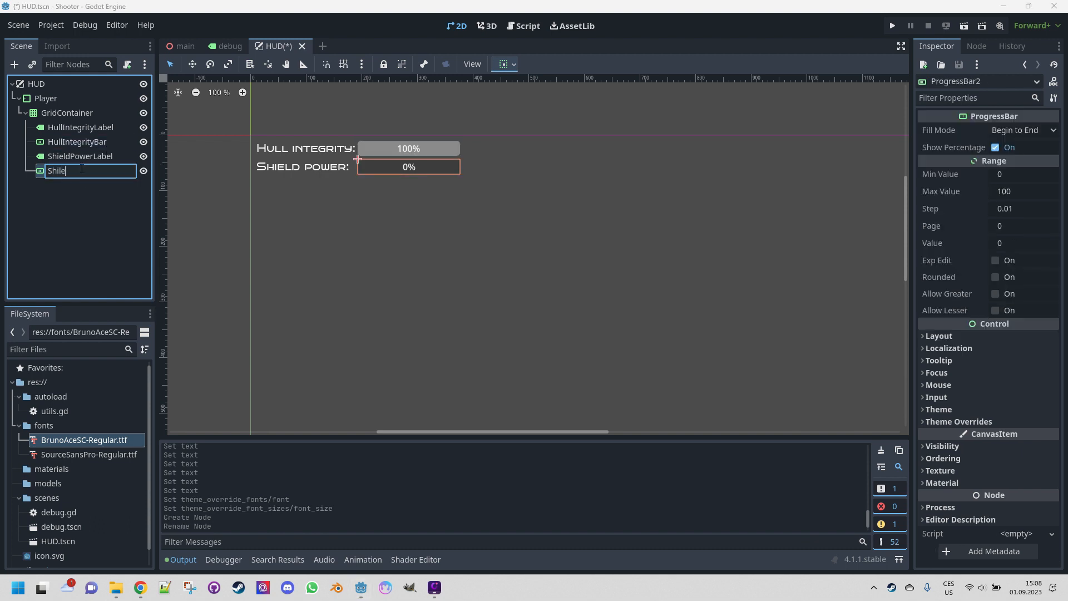
type("dPowerBar")
key("Return")
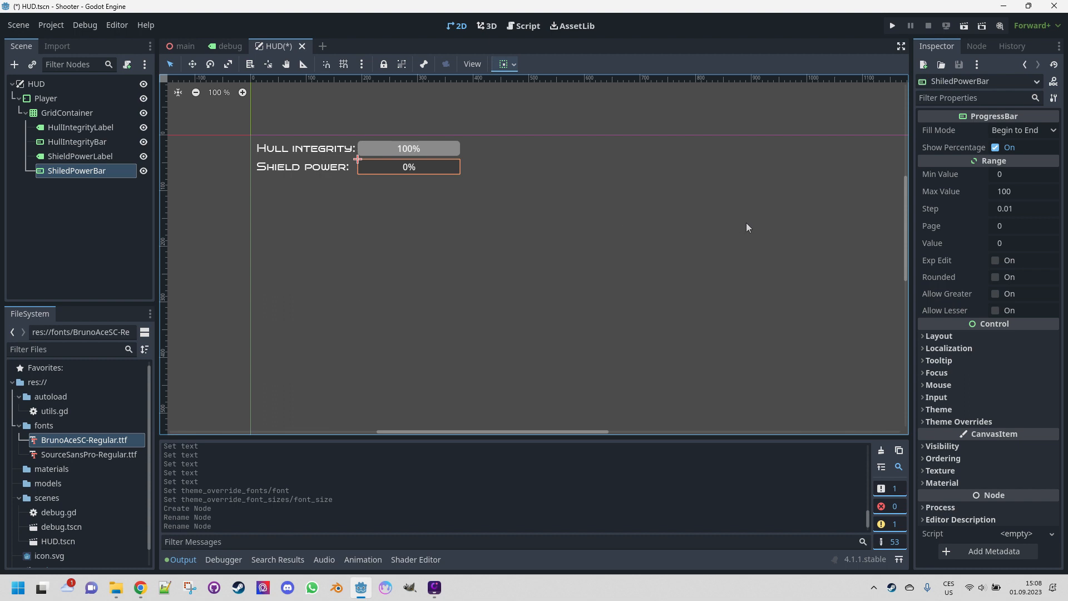
Set the shield power bar's value to 100 and save the HUD scene.
left_click(1013, 243)
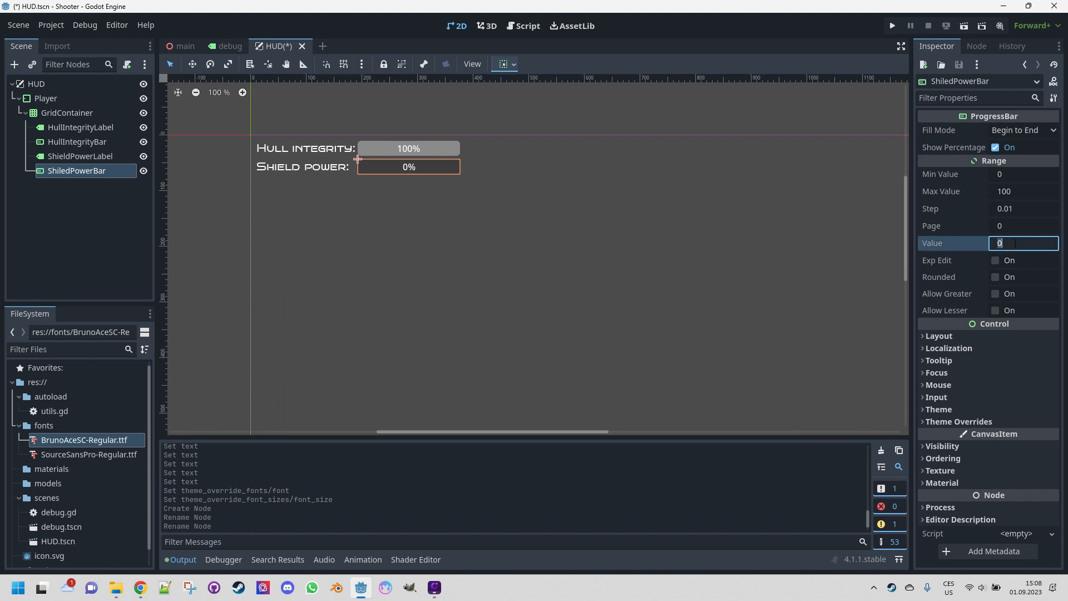
type("100")
key("Return")
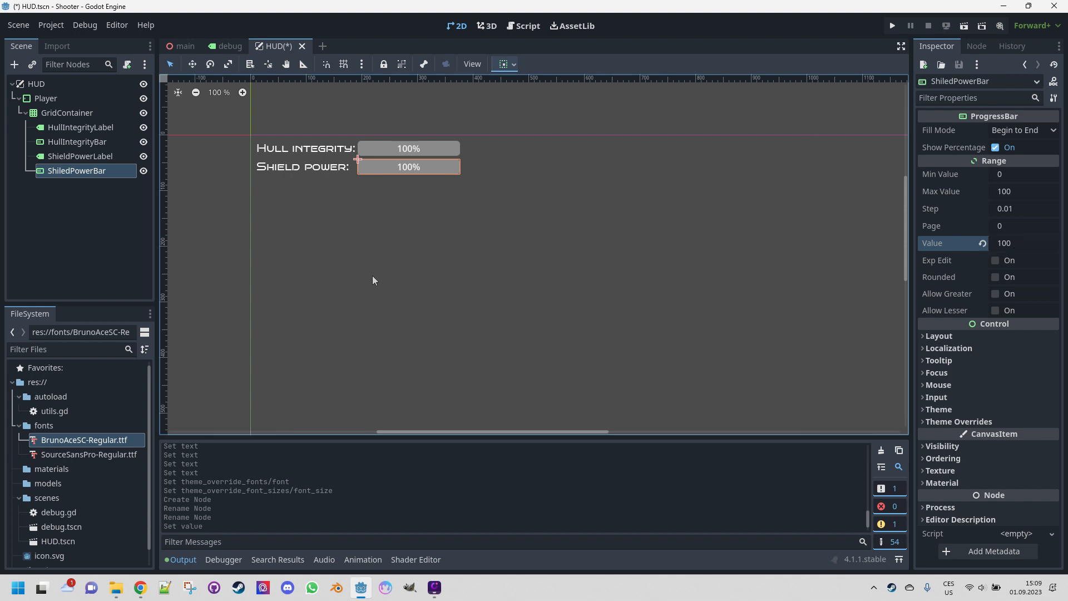
key("ctrl+s")
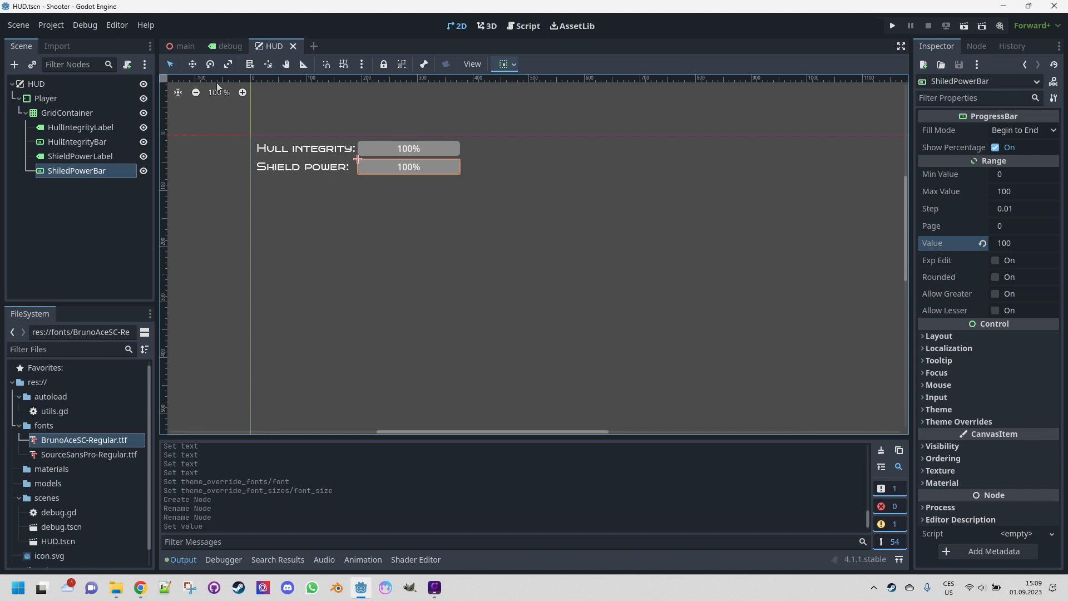
Instance HUD.tscn under MainRoot in the main scene and run the project to check the HUD, closing the game window at the end.
left_click(183, 46)
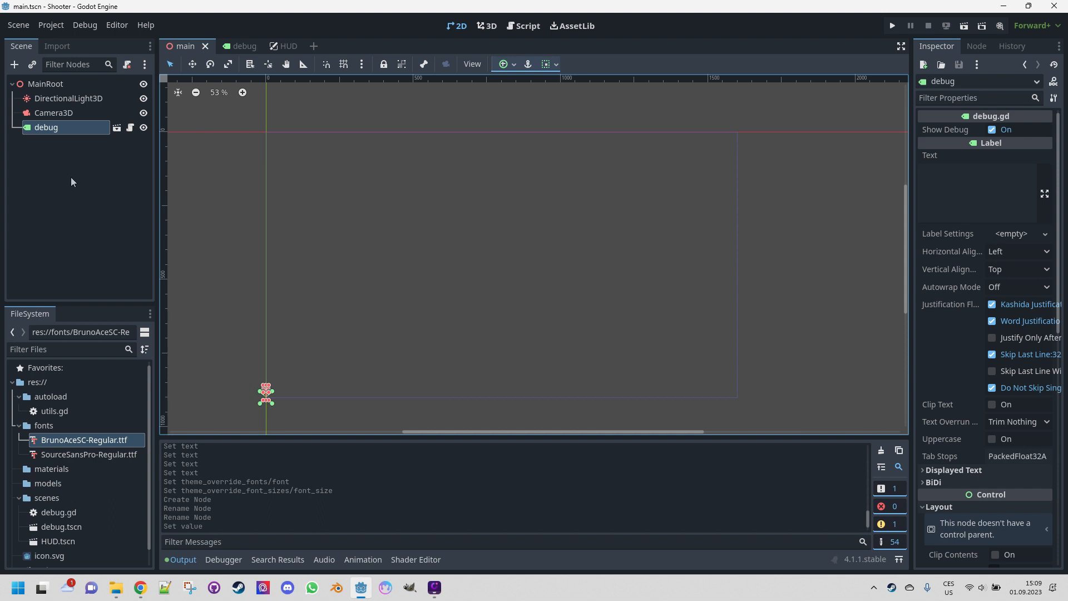
scroll(106, 493, "down", 1)
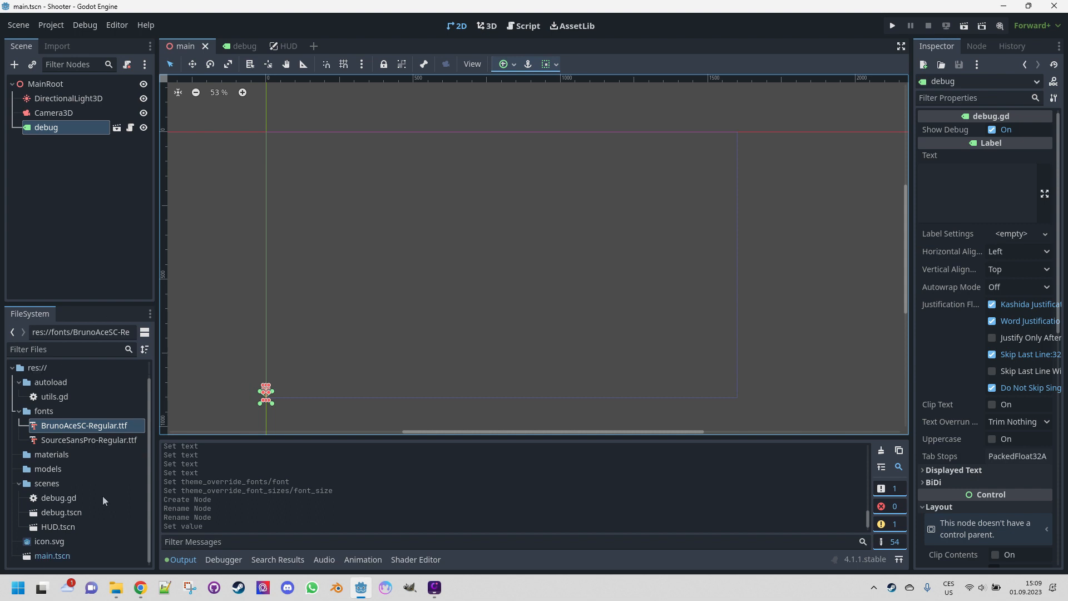
left_click_drag(32, 530, 54, 85)
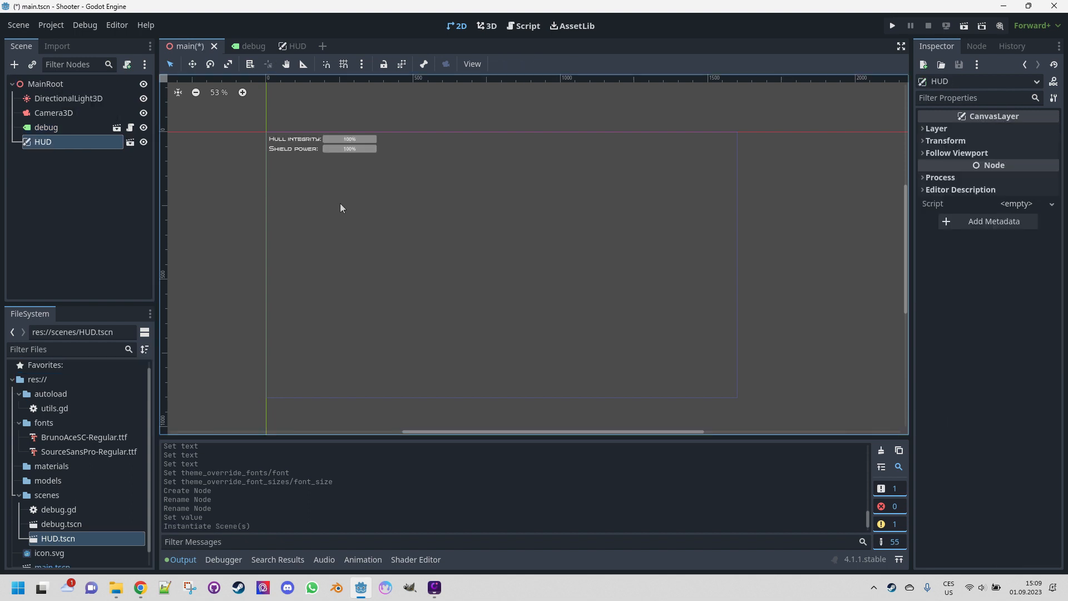
left_click(892, 26)
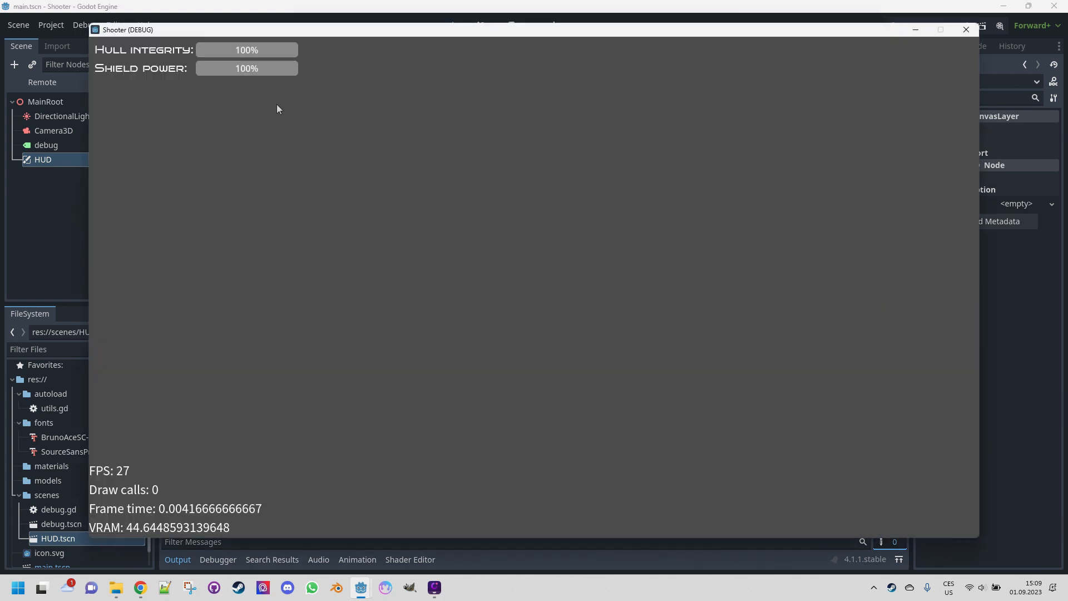
left_click(970, 29)
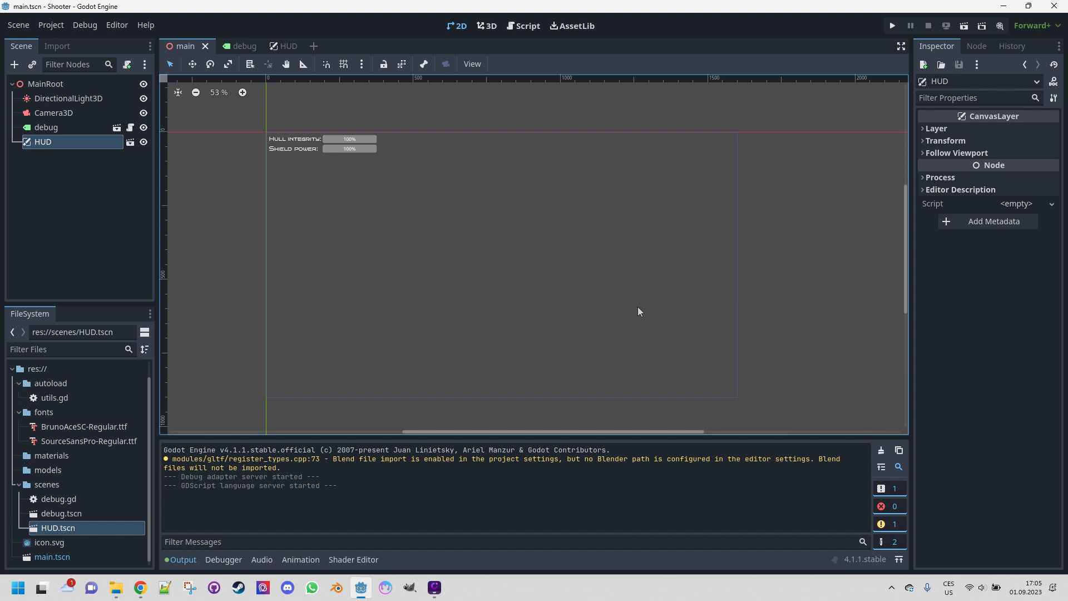
Switch to Blender, dismiss the splash screen, and delete the default Camera and Light so only the Cube remains.
left_click(338, 589)
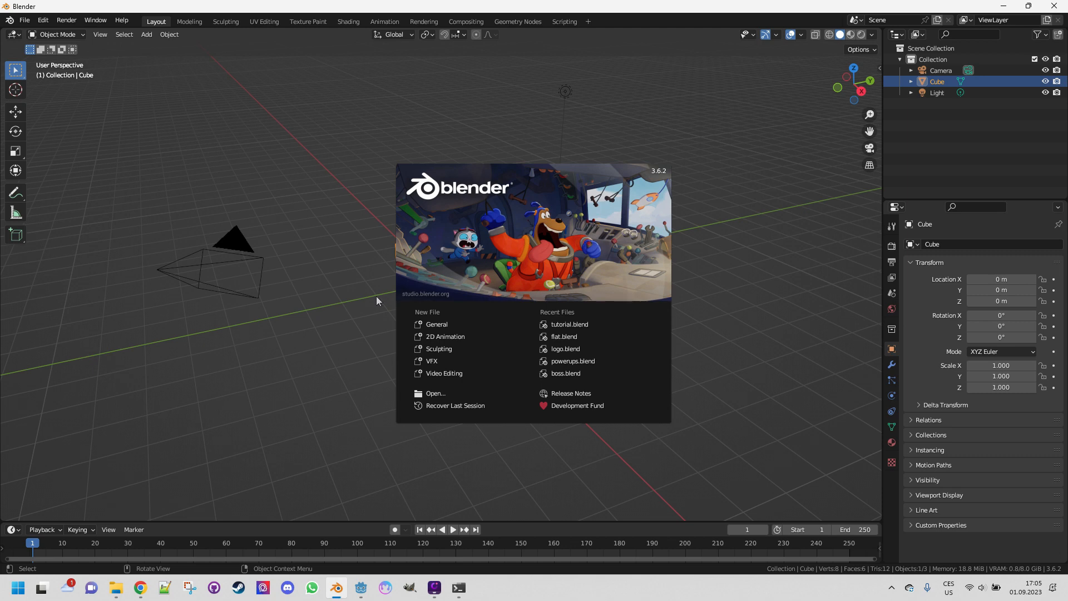
left_click(248, 387)
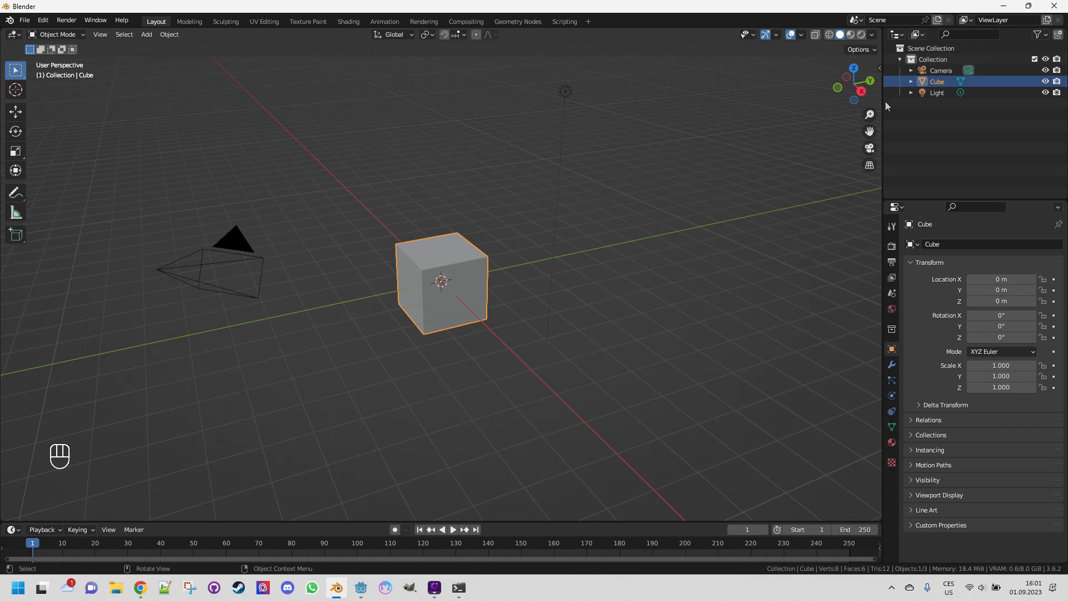
left_click(941, 70)
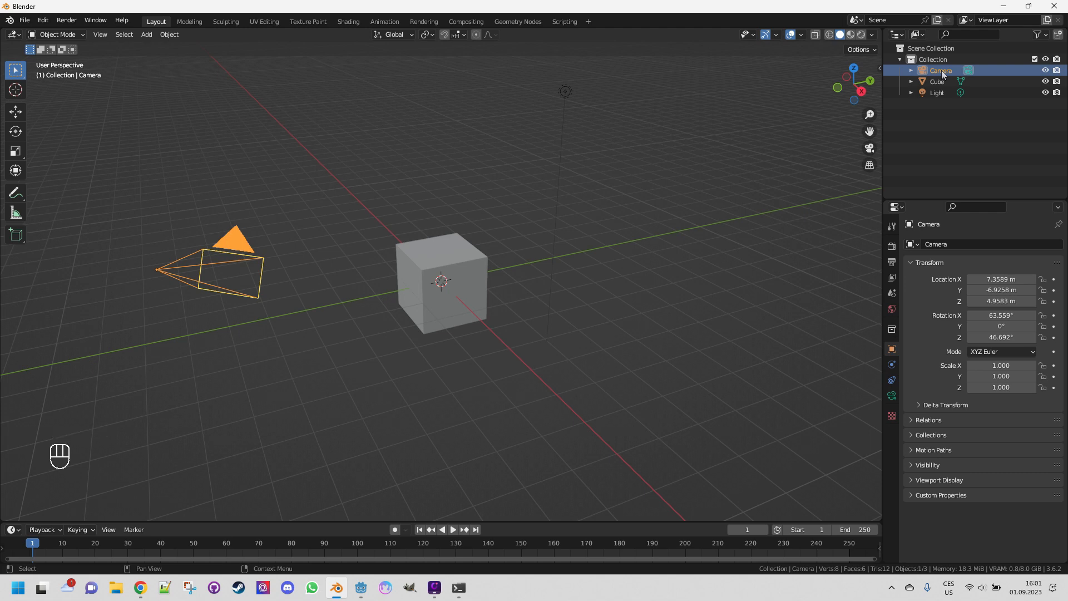
key("x")
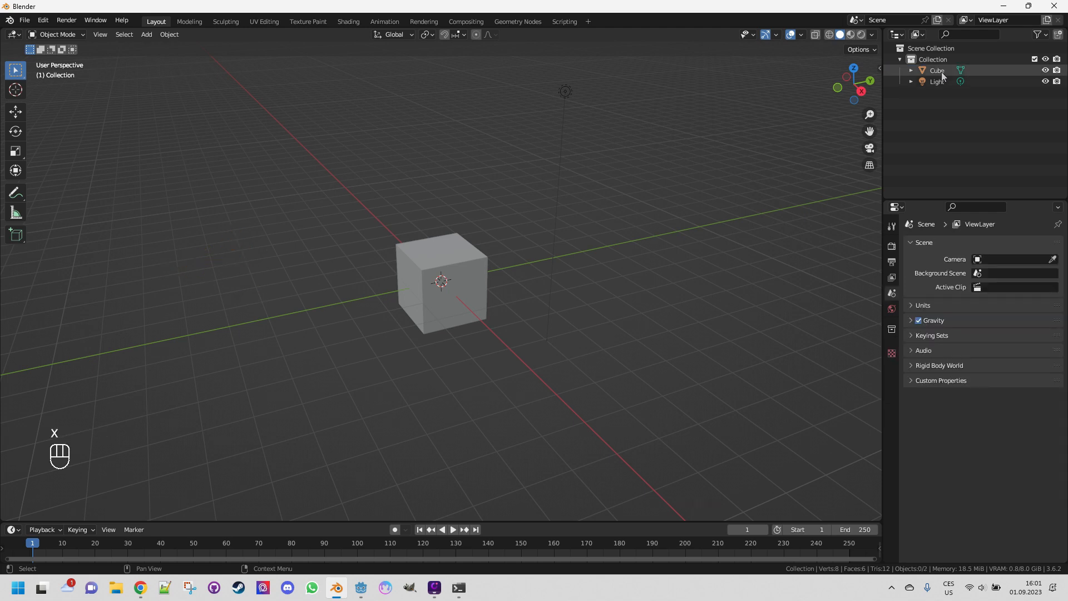
left_click(942, 79)
key("x")
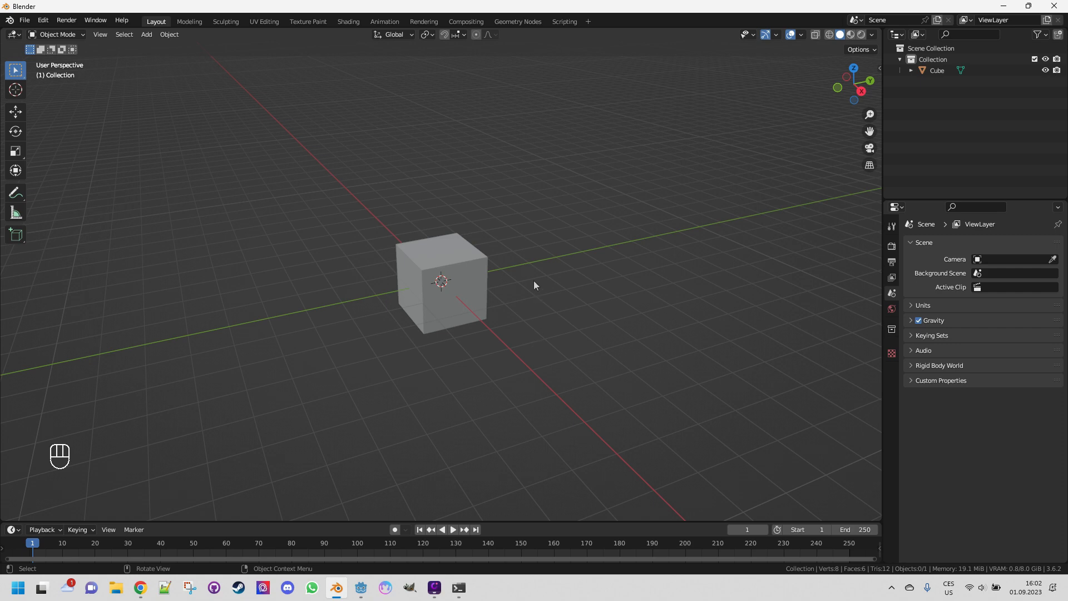
Search the add-ons in the Blender preferences for "auto" to check the Auto Mirror add-on, and close the preferences.
middle_click_drag(533, 285, 604, 262)
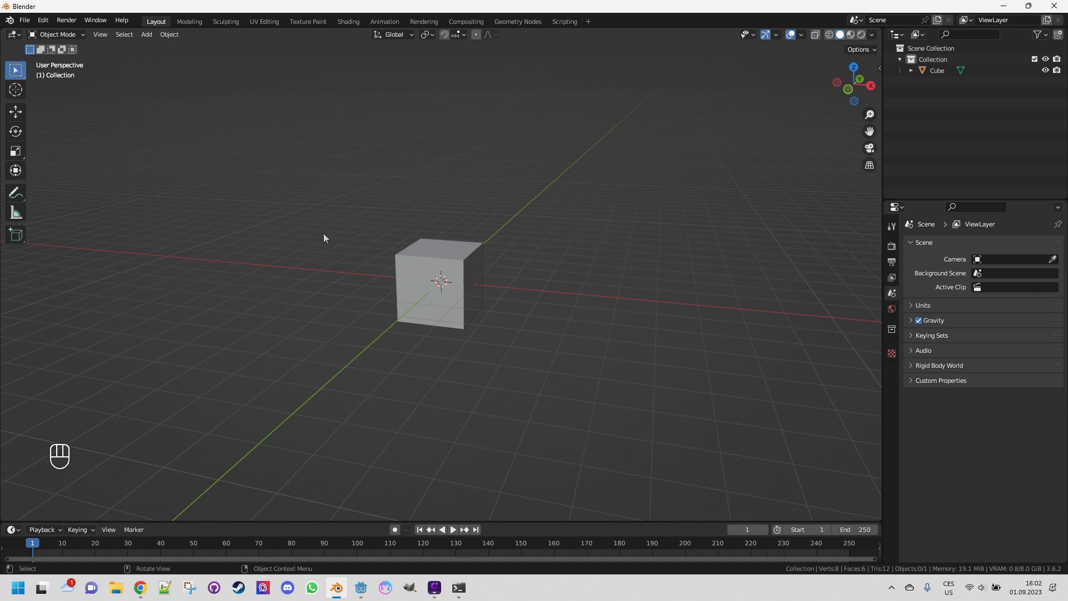
left_click(43, 20)
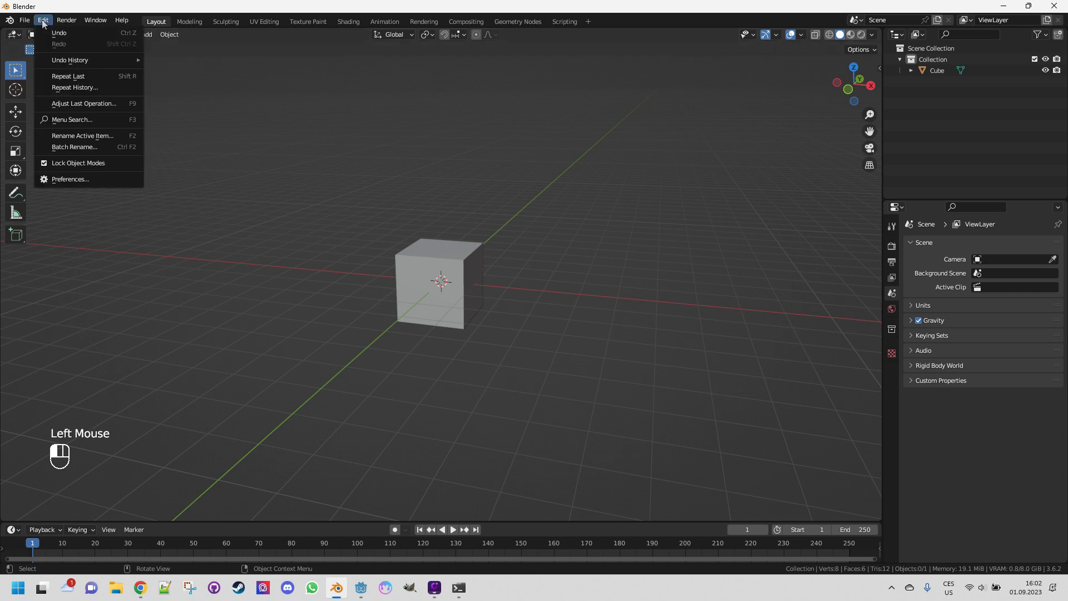
left_click(77, 179)
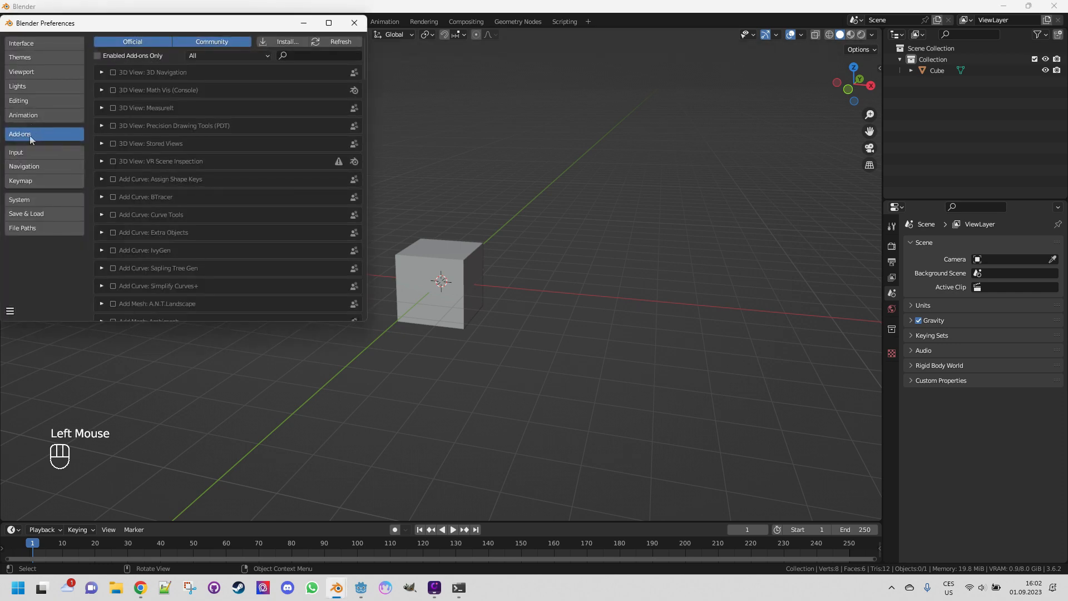
left_click(316, 54)
type("auto")
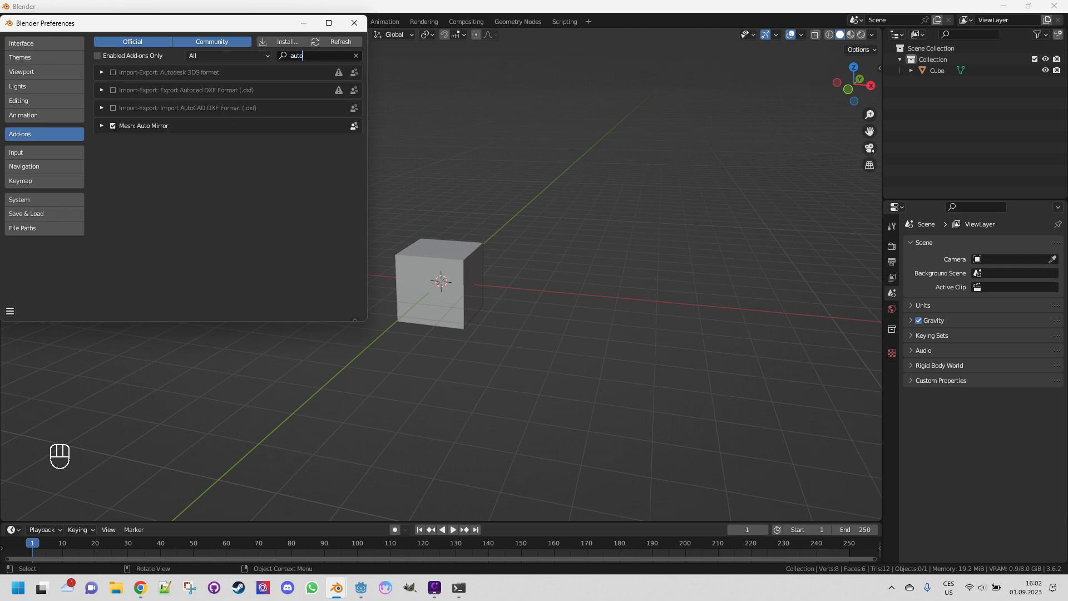
left_click(354, 23)
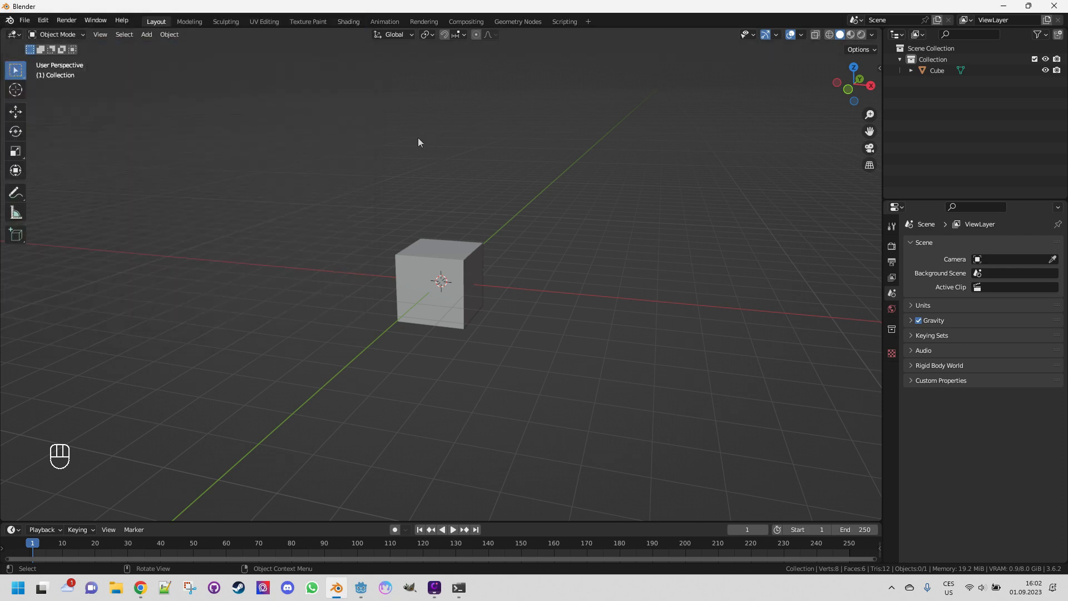
Apply AutoMirror to the cube across the X axis with positive orientation and show its Mirror modifier settings.
left_click(413, 273)
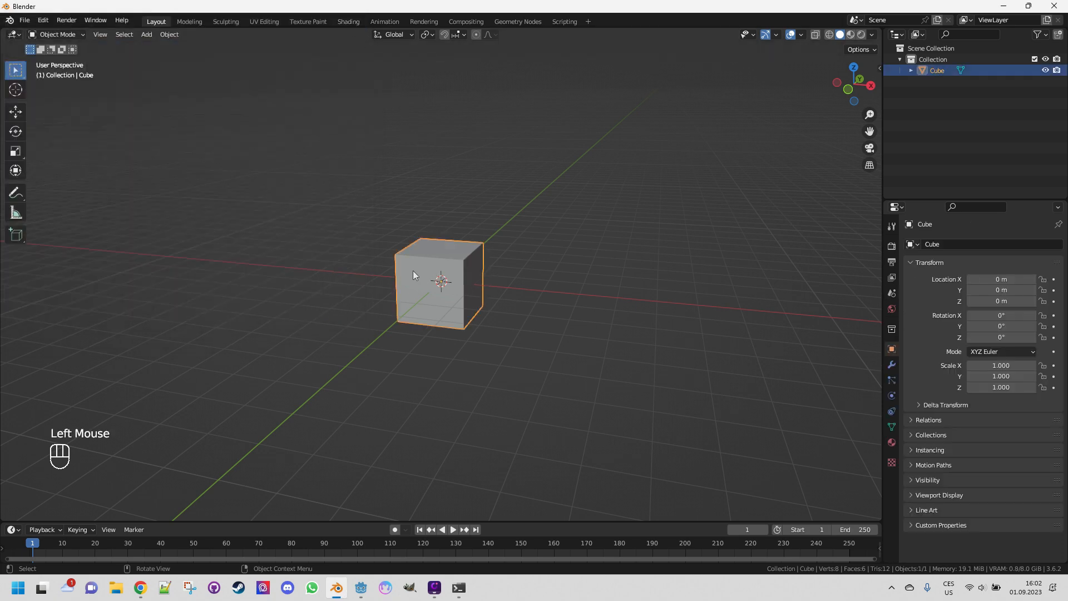
key("n")
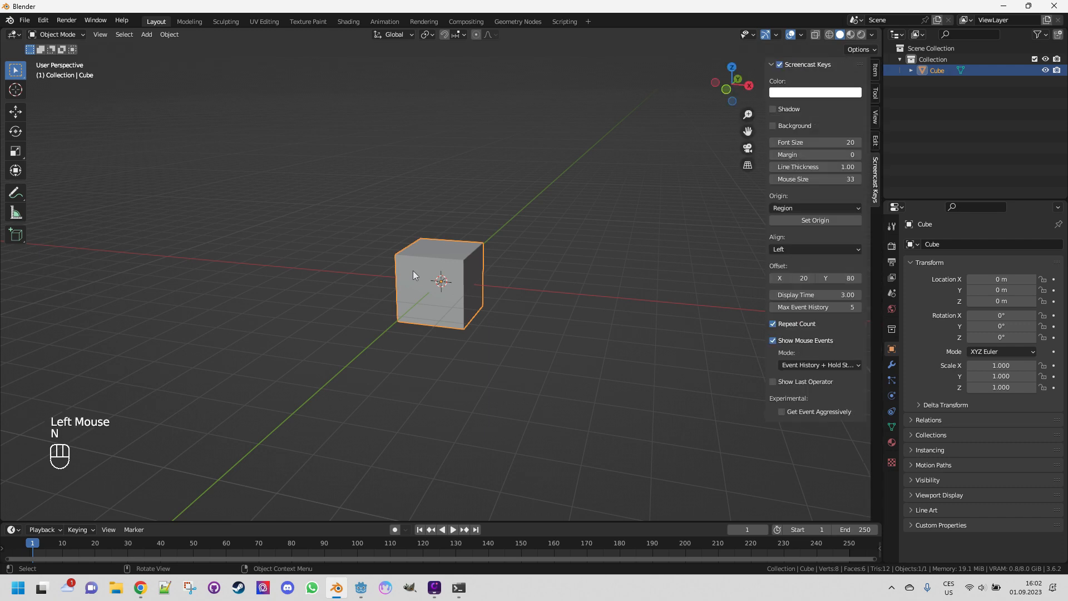
left_click(876, 142)
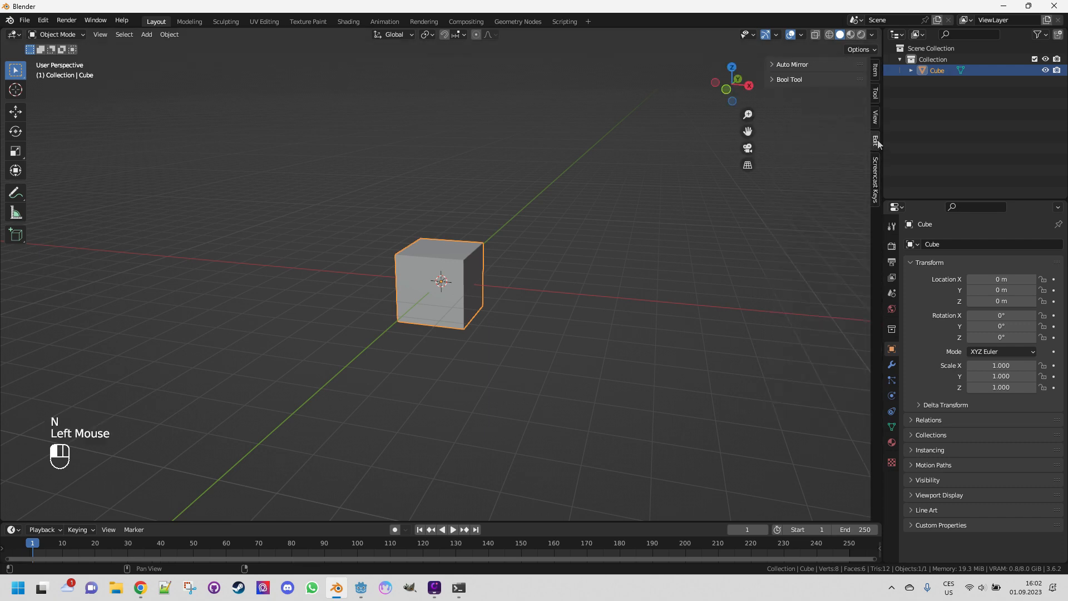
left_click(773, 65)
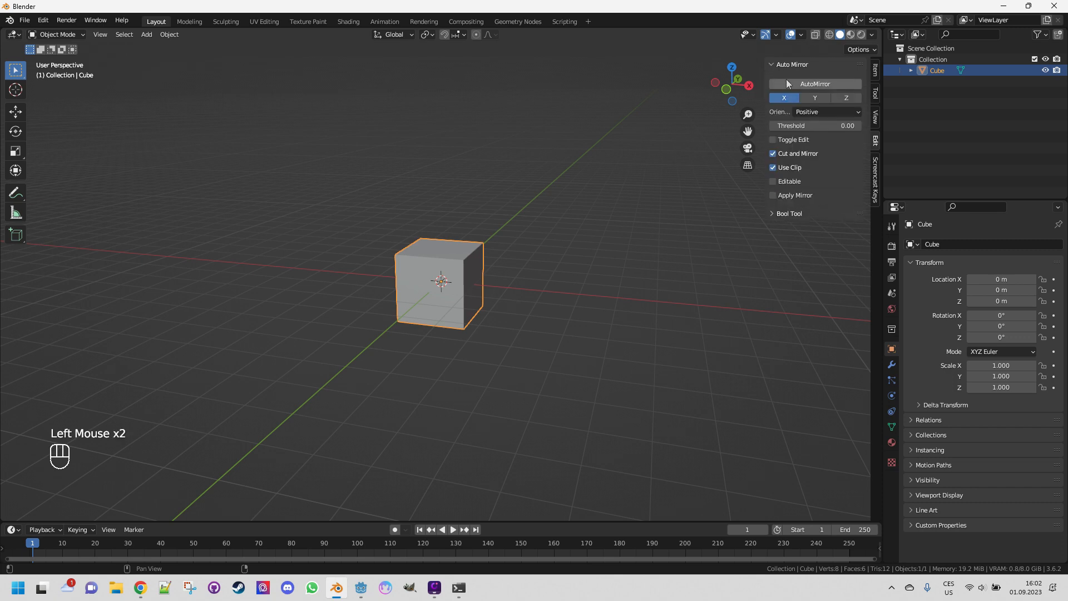
left_click(826, 84)
left_click(892, 365)
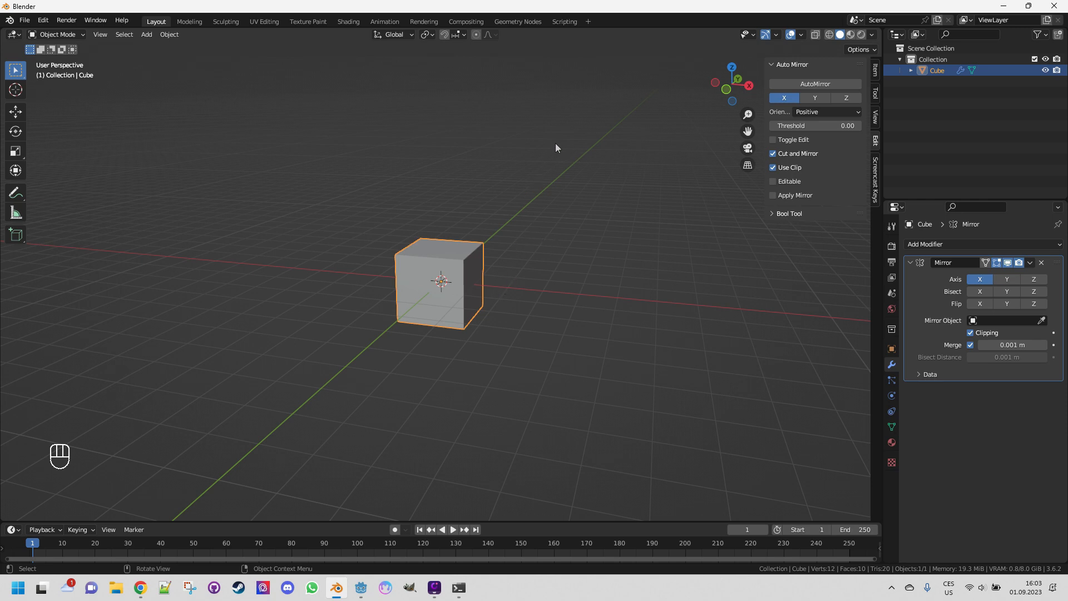
Enable the Move object gizmo in the viewport.
left_click(776, 35)
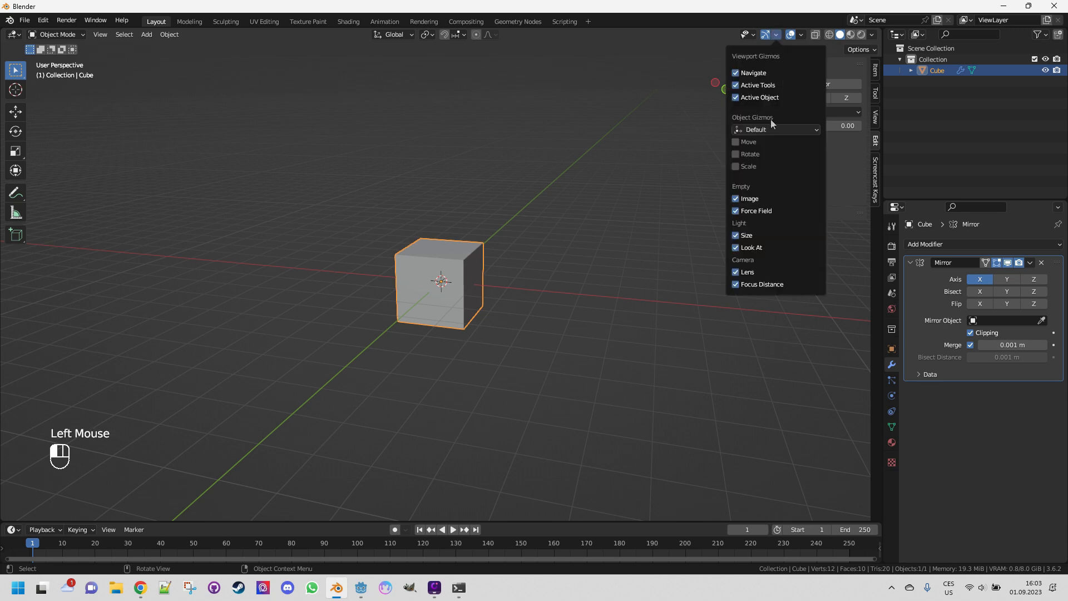
left_click(735, 142)
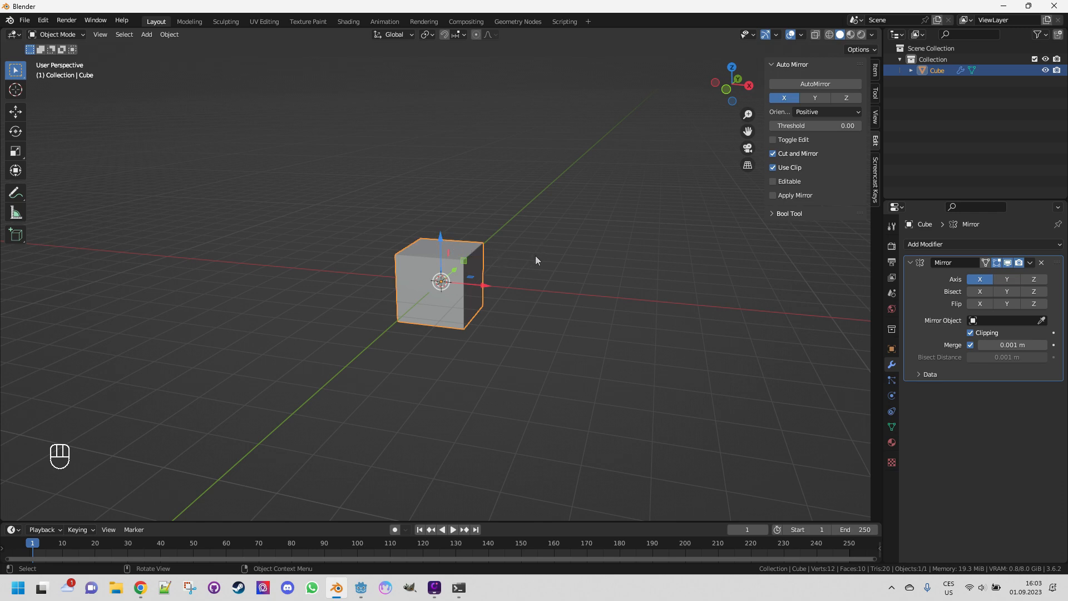
middle_click_drag(553, 243, 551, 253)
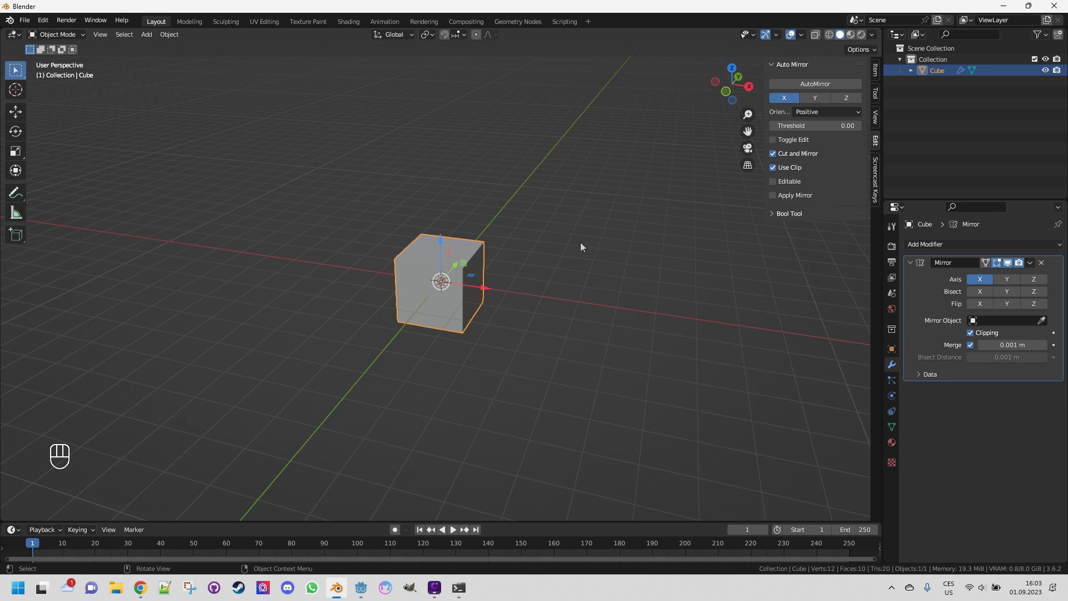
Duplicate the mirrored cube and move the copy along the Y axis well behind the original.
key("shift+d")
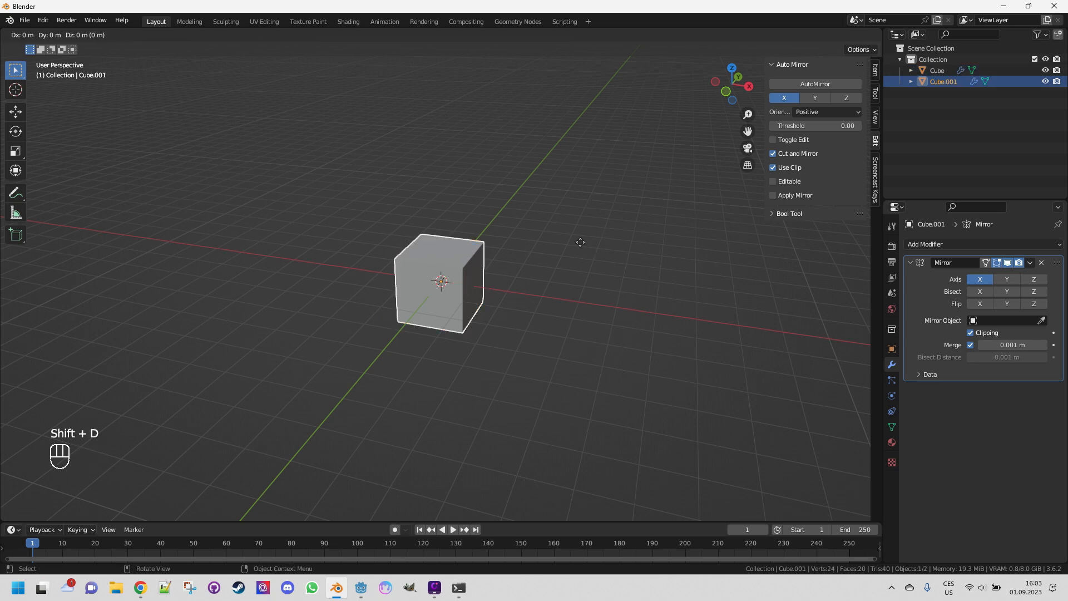
left_click(580, 242)
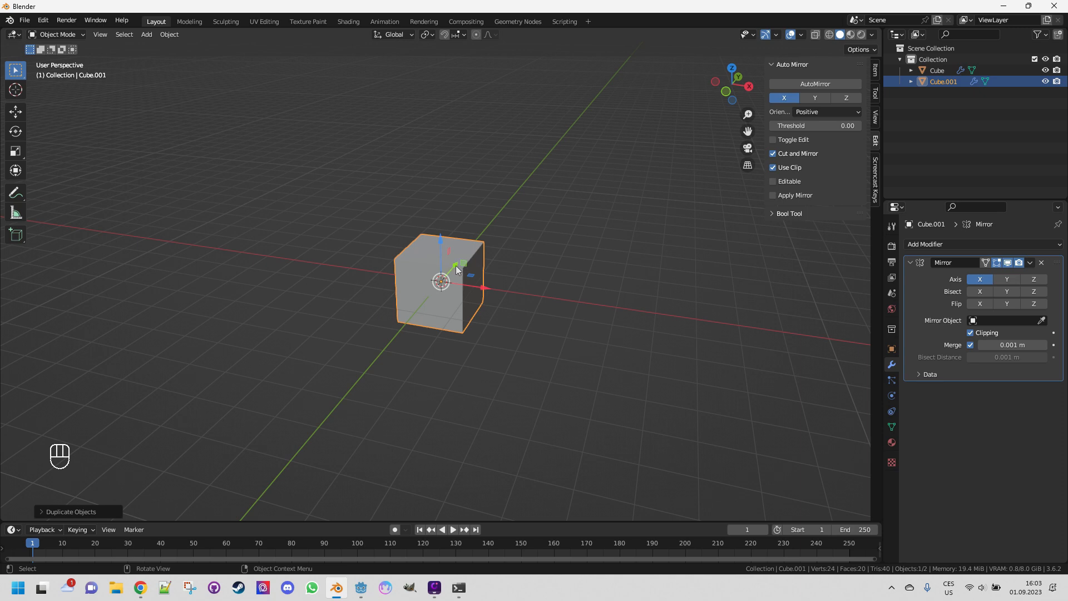
left_click_drag(455, 265, 572, 133)
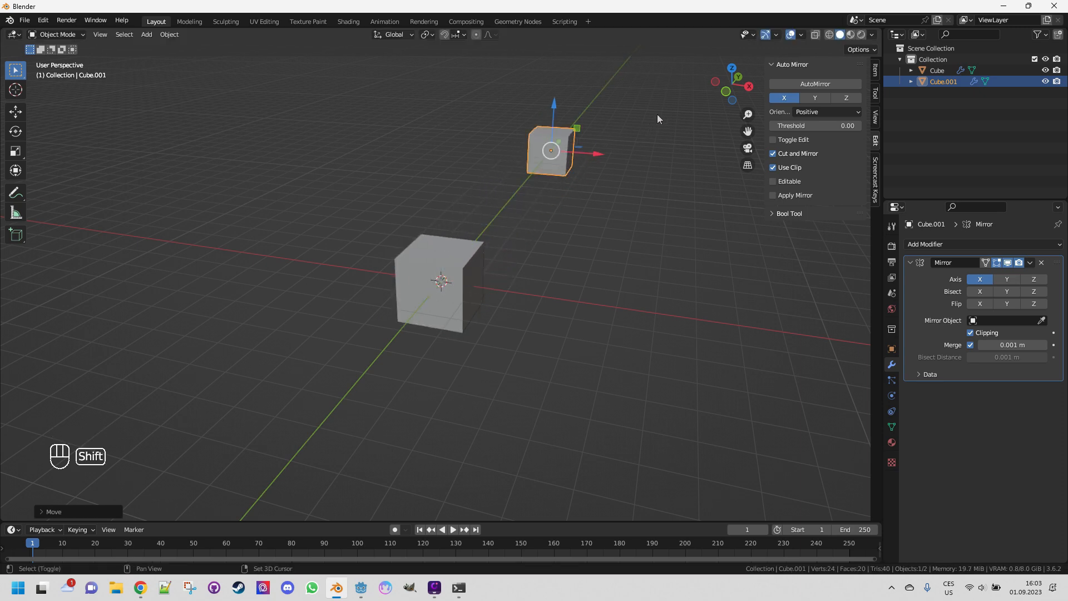
Duplicate the second mirrored cube and move the copy along the Y axis far behind it, forming a row of three.
middle_click_drag(656, 114, 555, 322, "shift")
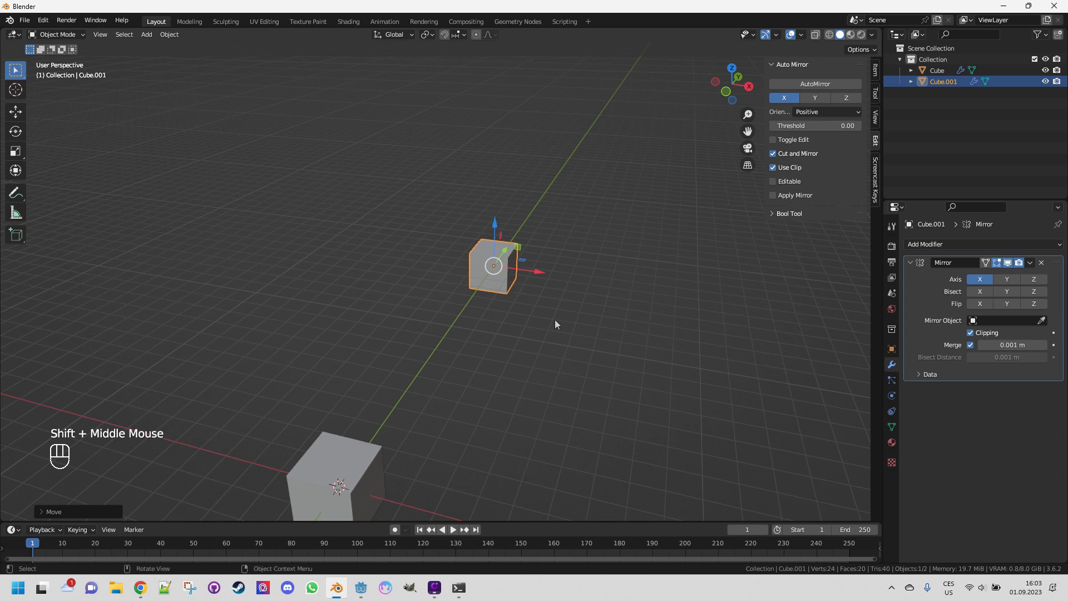
key("shift+d")
left_click(536, 227)
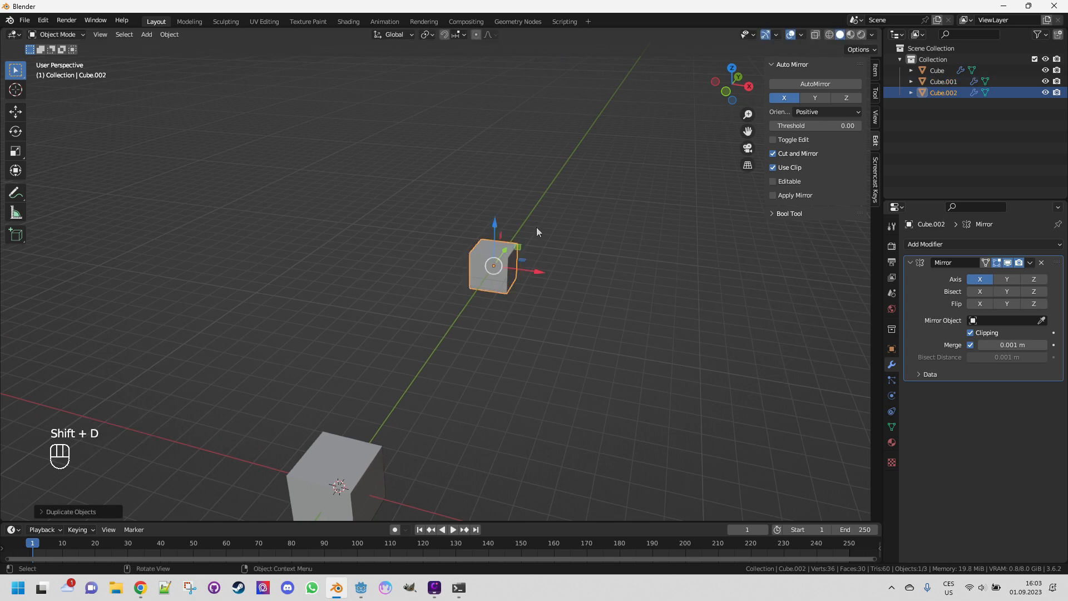
left_click_drag(510, 249, 612, 103)
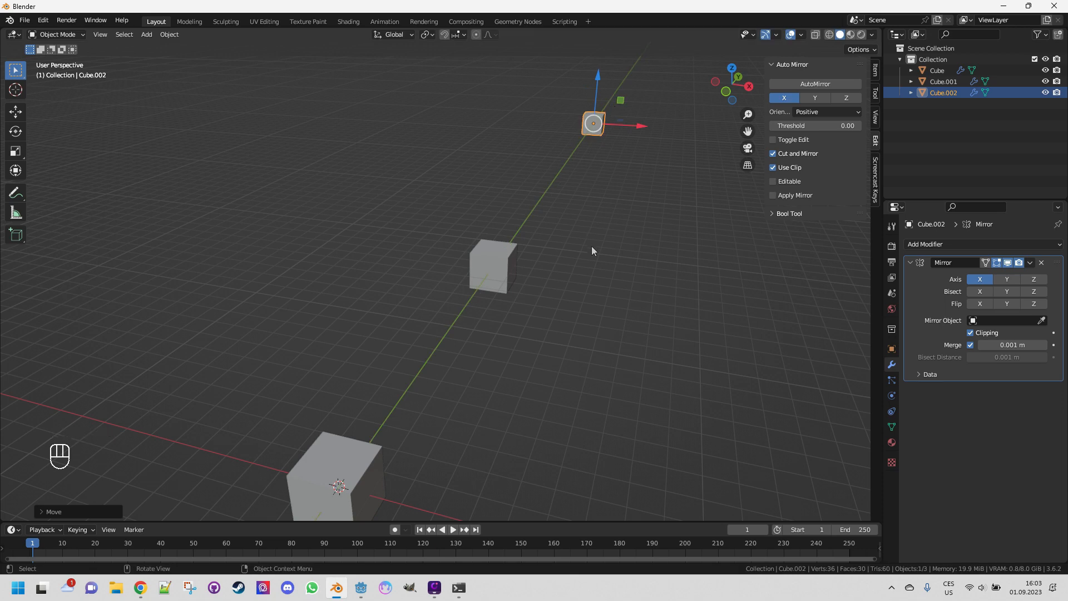
Frame the first cube in the view and scale it along the Z axis to roughly half its height.
left_click(367, 454)
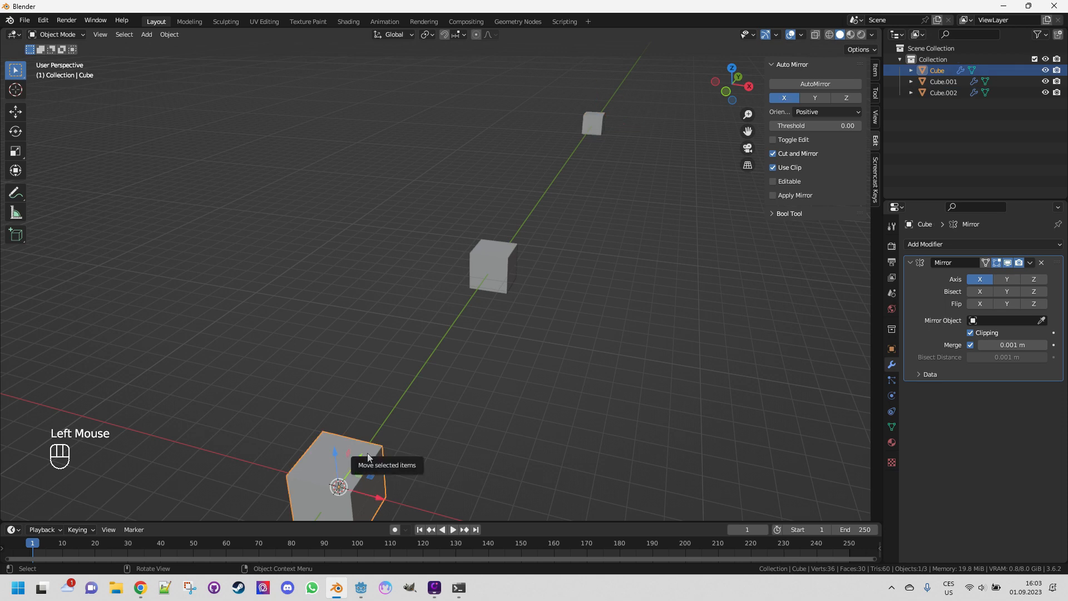
key("KP_Decimal")
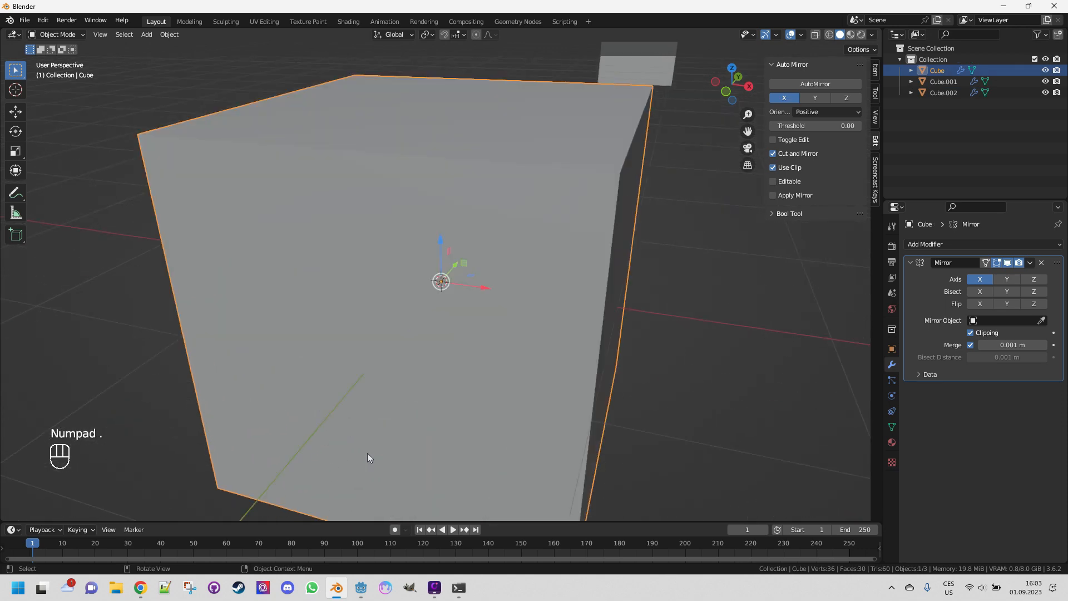
scroll(367, 453, "down", 3)
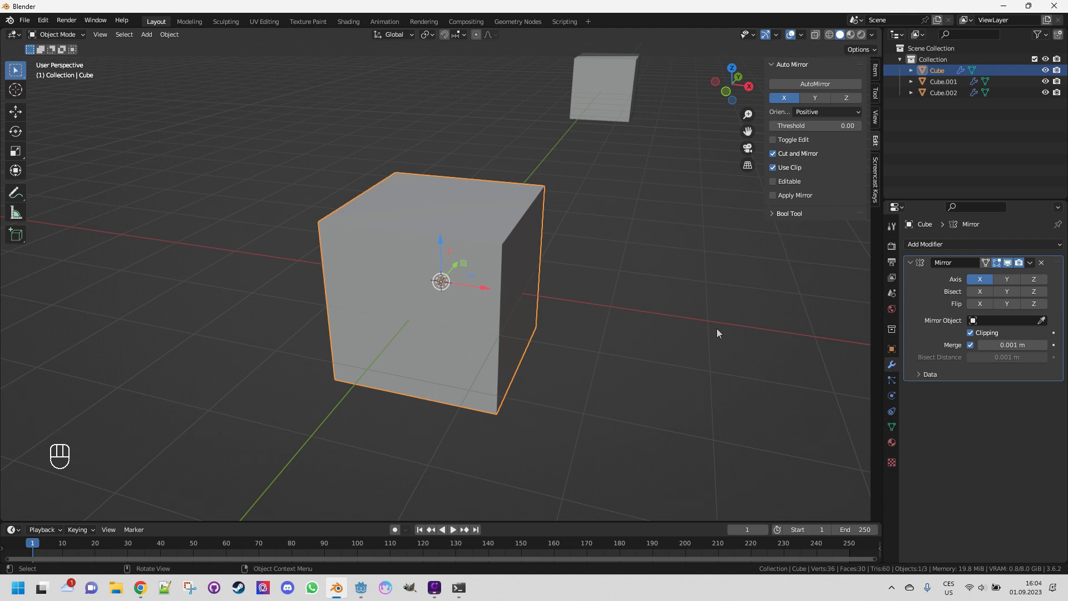
key("s")
key("z")
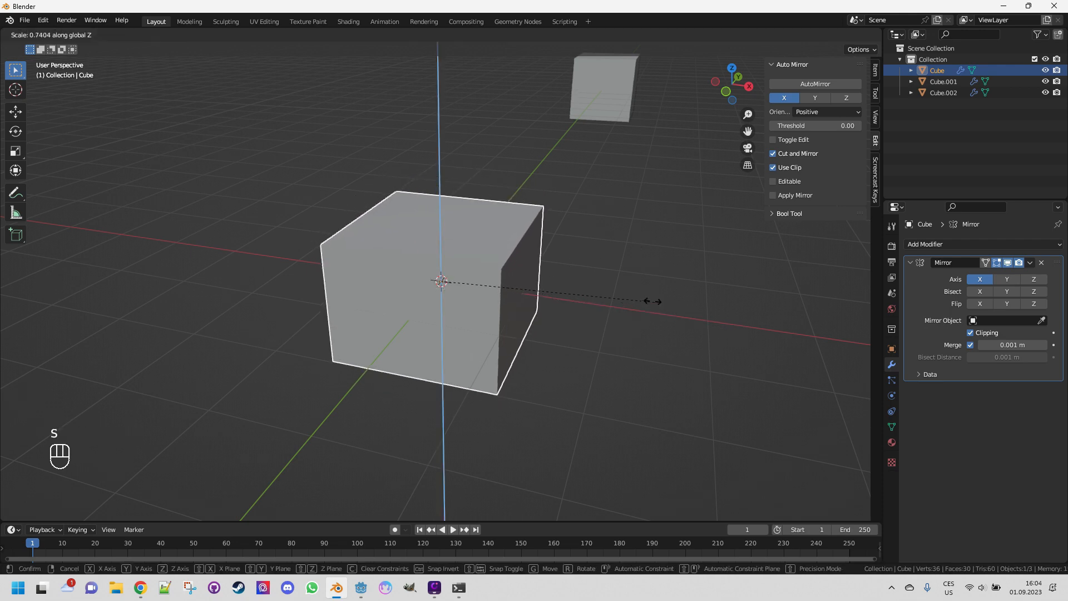
left_click(583, 289)
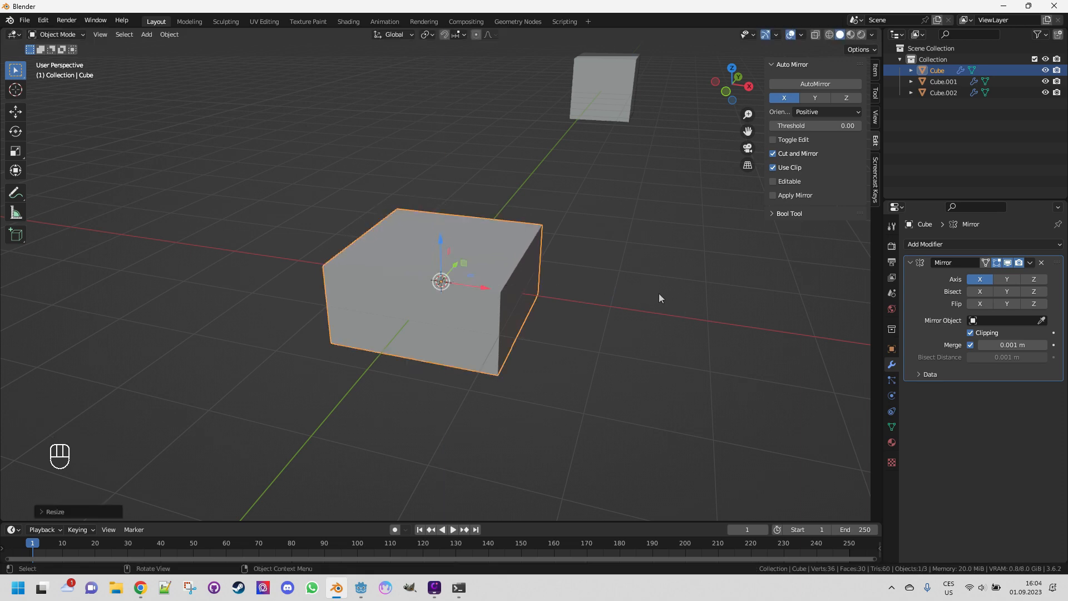
Narrow the first cube along the X axis to about three quarters and stretch it along the Y axis to nearly double its length.
key("s")
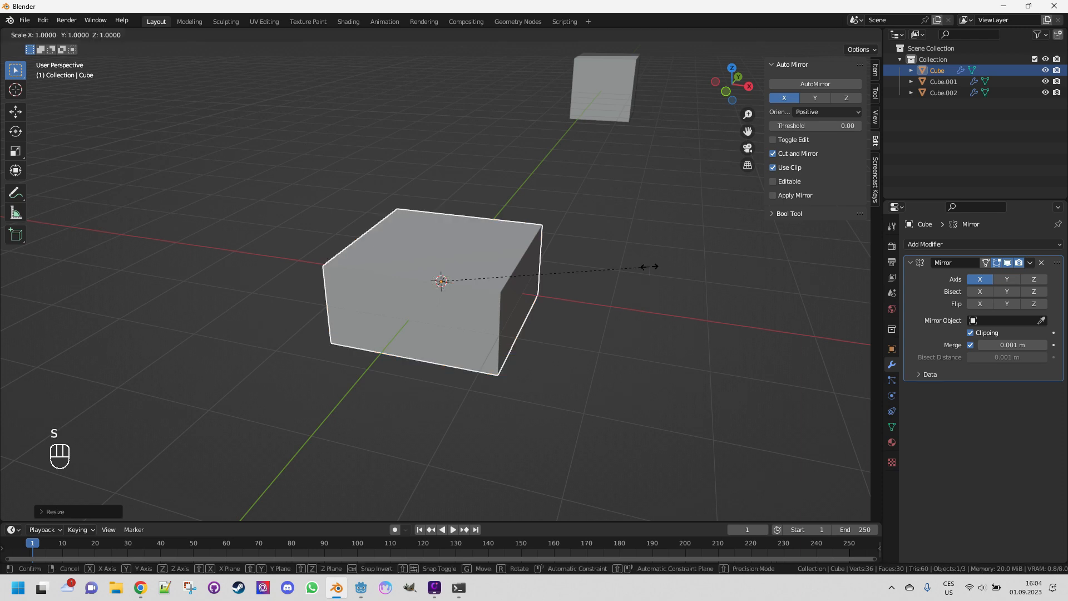
key("x")
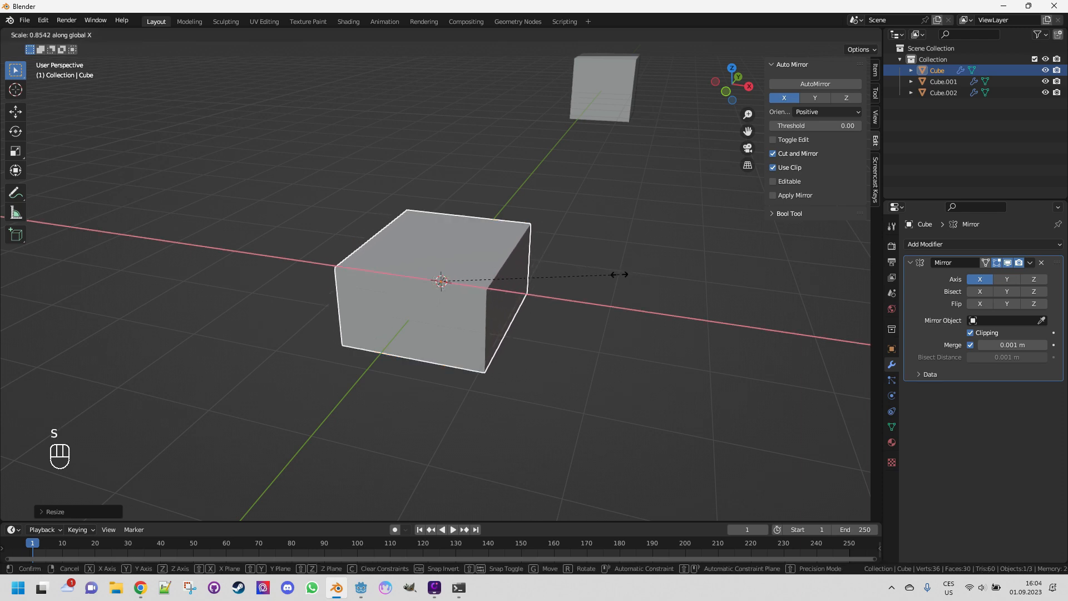
left_click(593, 275)
key("s")
key("y")
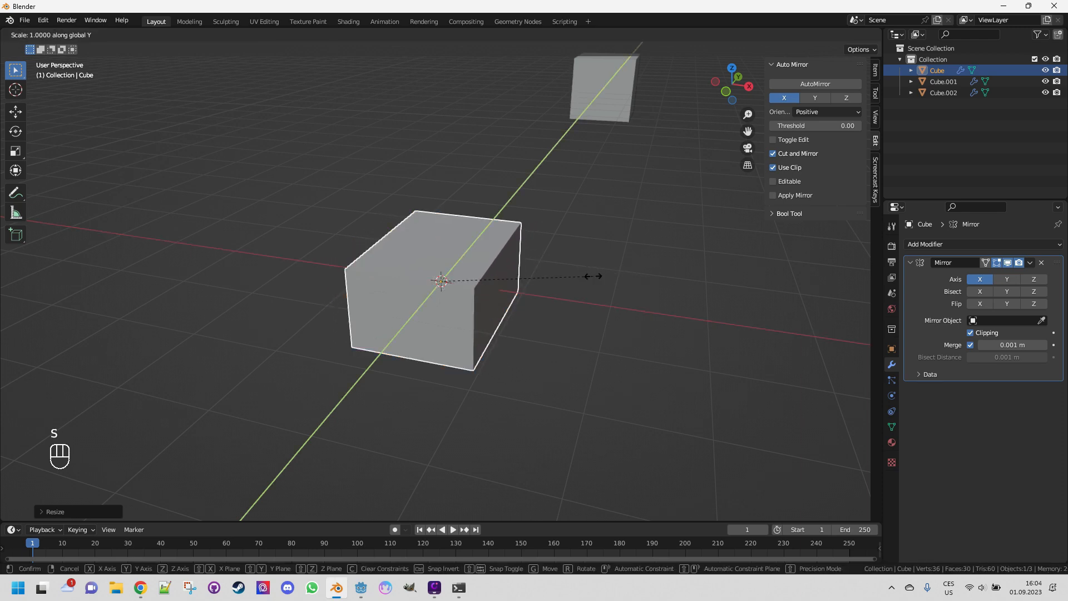
left_click(719, 280)
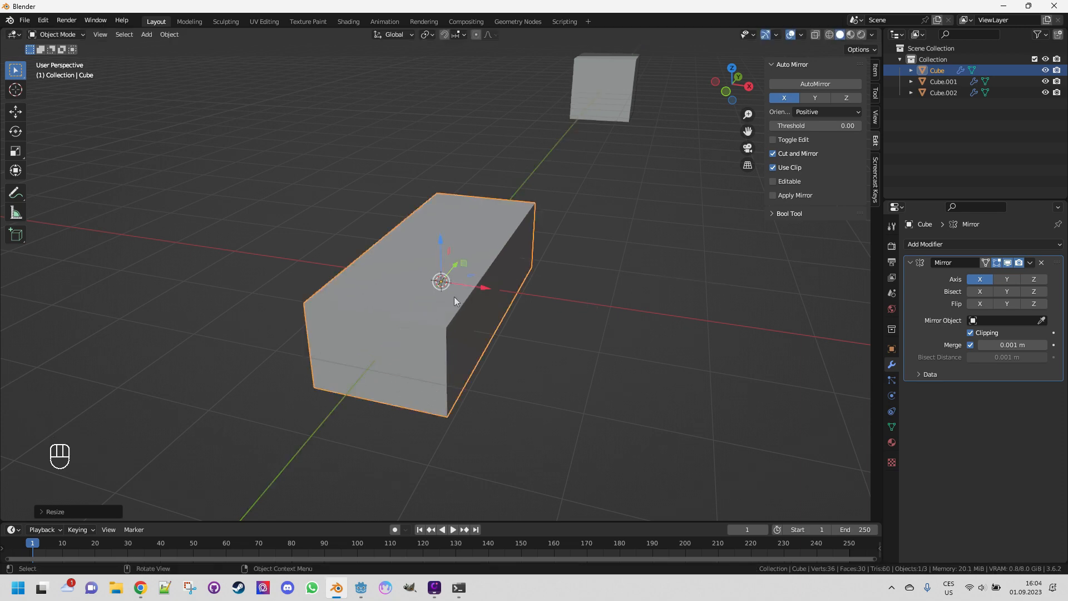
Edit the stretched box's mesh and add two evenly spaced horizontal loop cuts around its sides.
key("Tab")
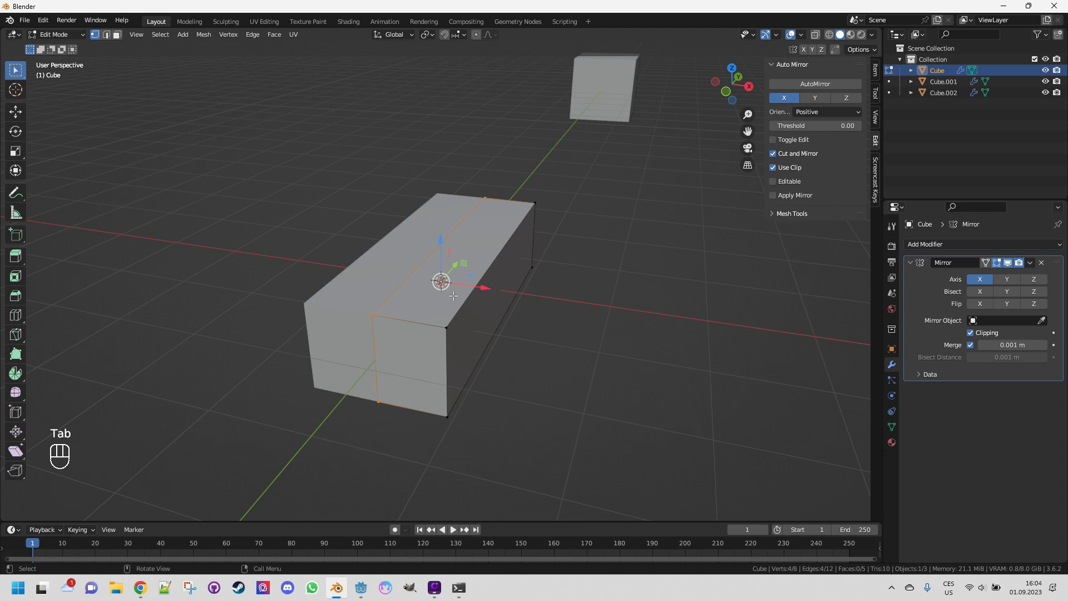
key("ctrl")
key("ctrl+r")
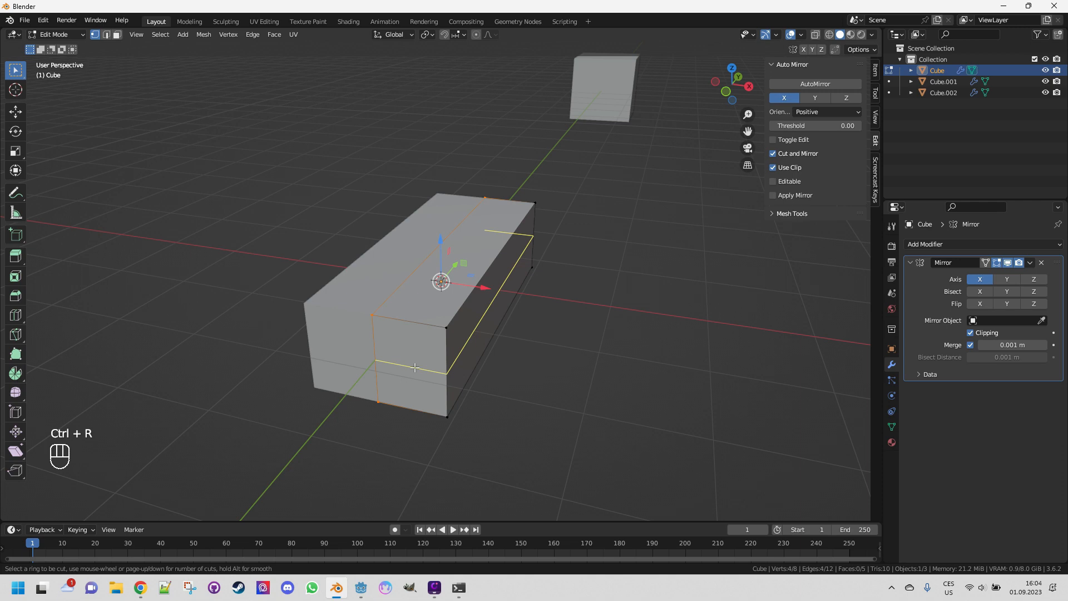
scroll(415, 367, "up", 1)
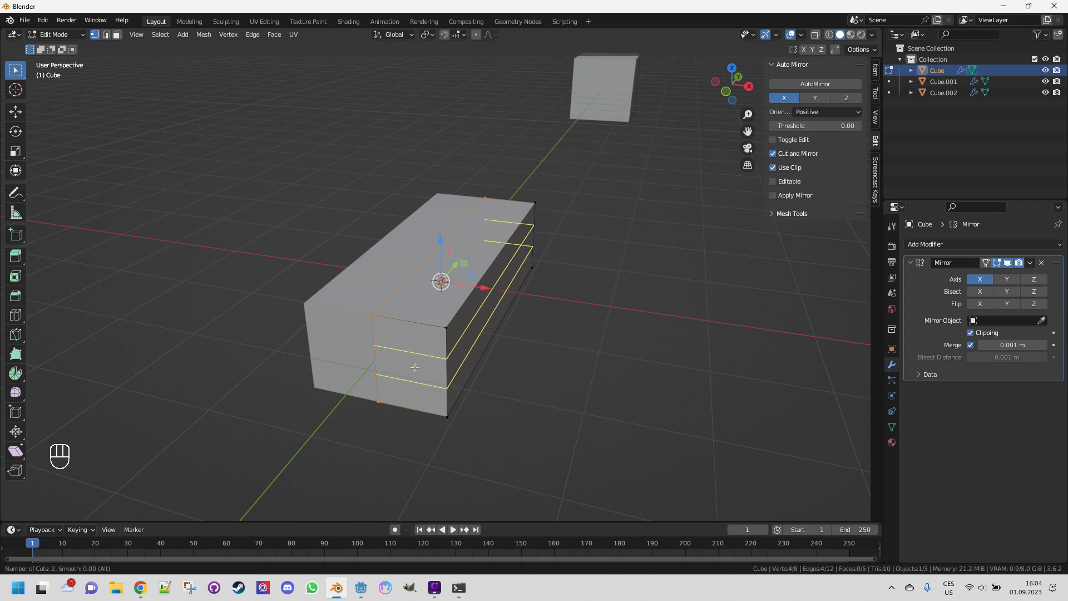
left_click(415, 367)
left_click(414, 367)
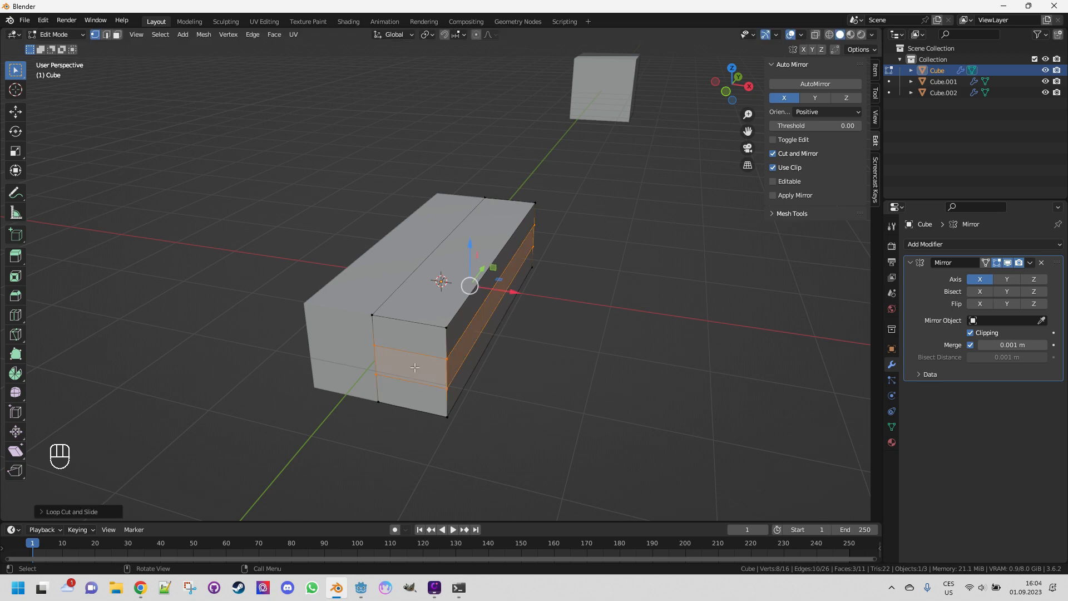
In face selection mode, move the middle face of the box's long side outward along the X axis by slightly over 0.3 m.
left_click(118, 36)
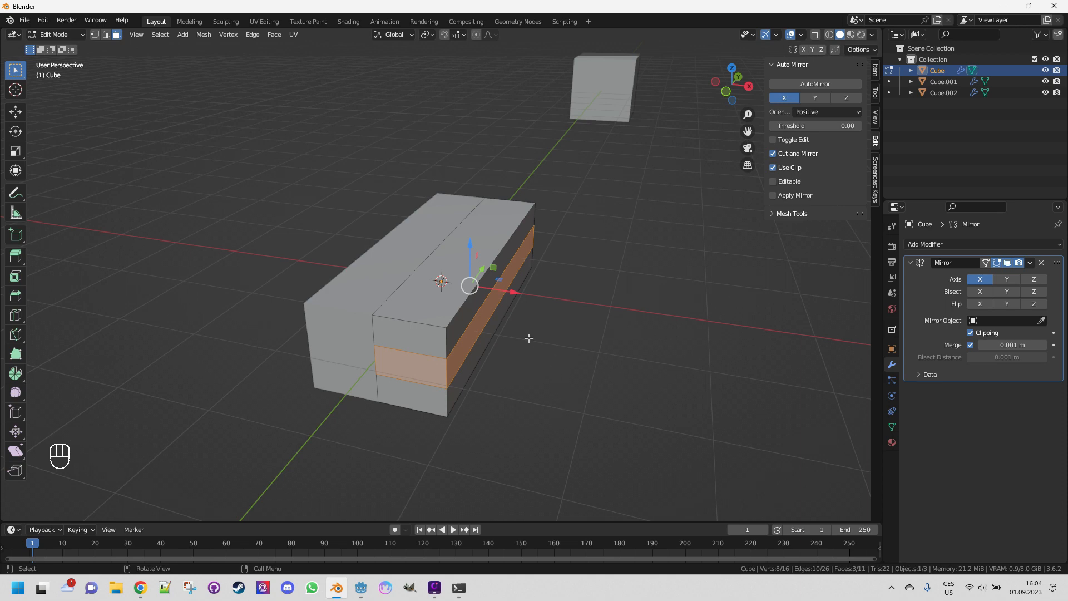
left_click(478, 323)
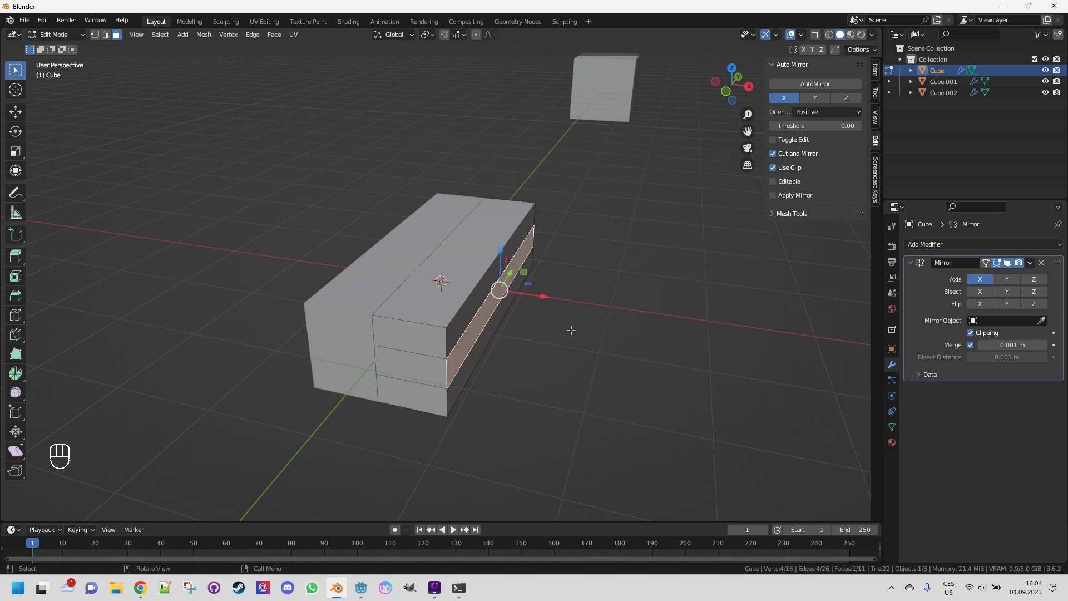
key("g")
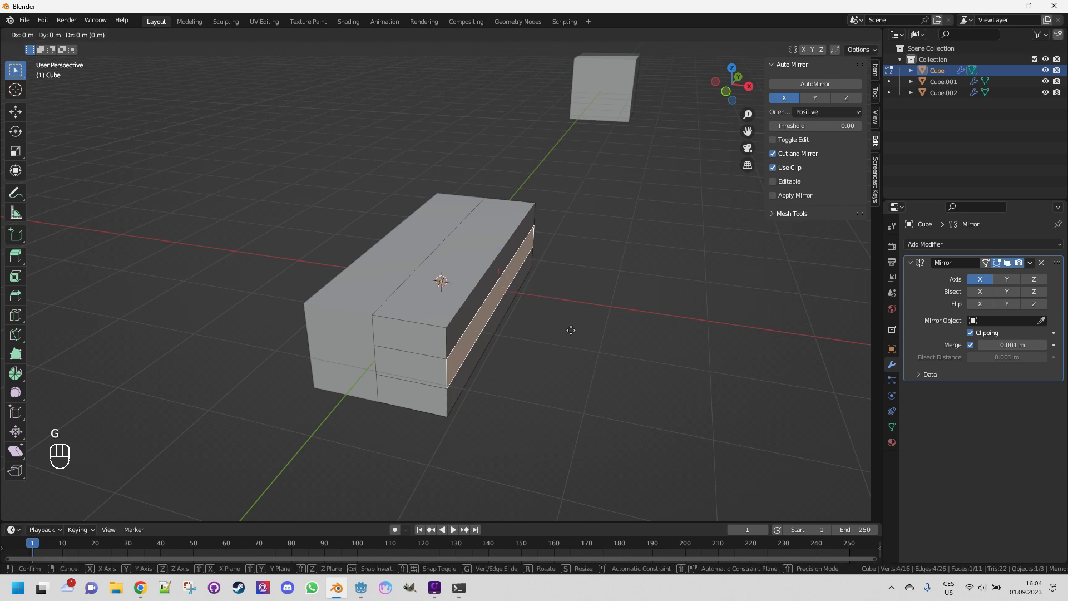
key("x")
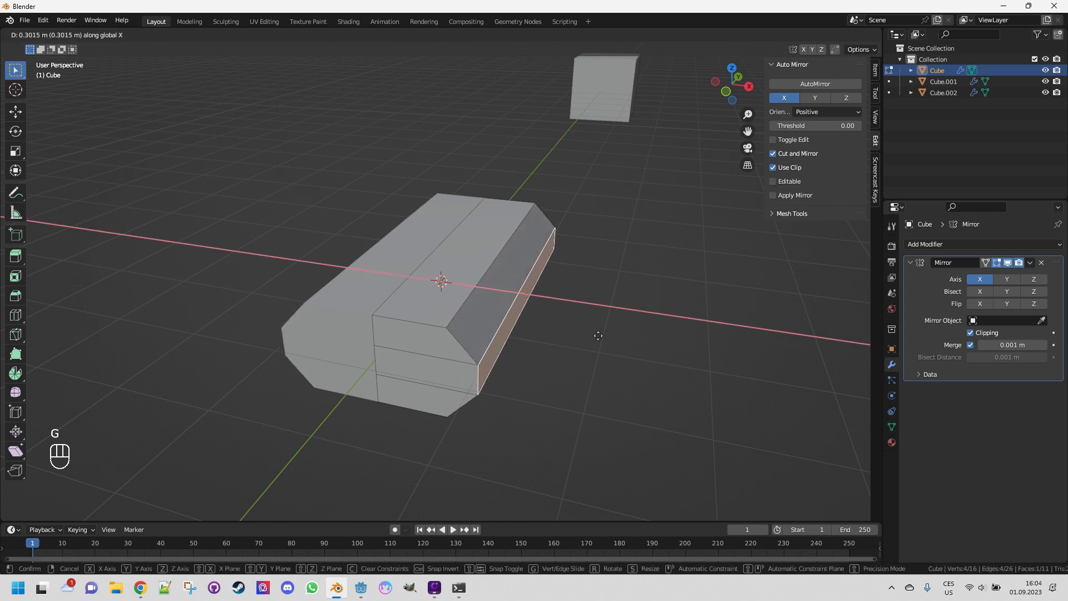
left_click(601, 336)
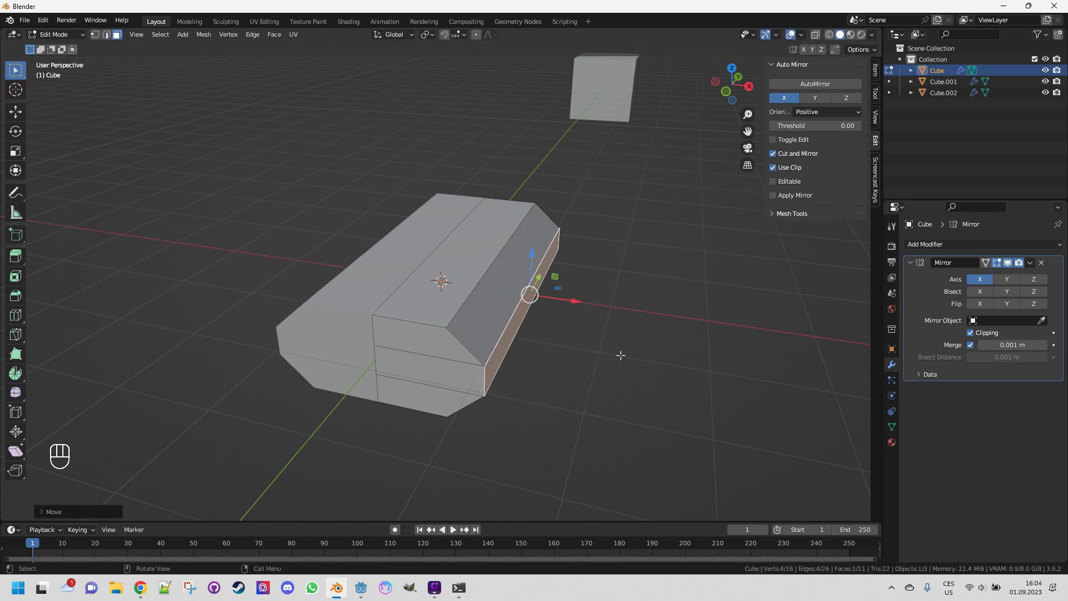
middle_click_drag(634, 368, 634, 356)
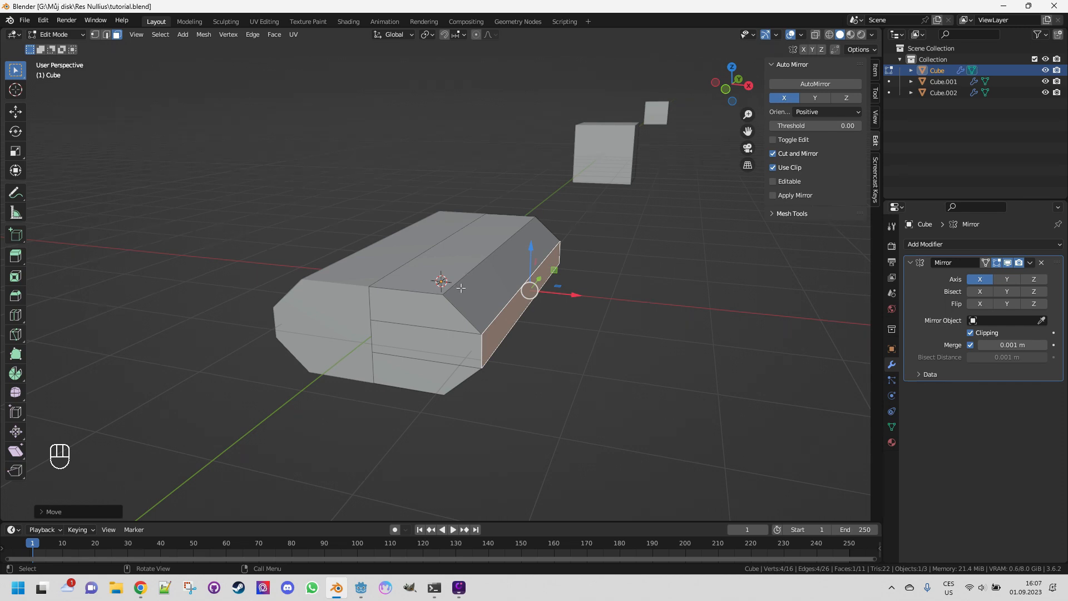
Return to Object Mode, flatten the second cube along Z to roughly 0.3 of its height, and stretch it about 1.6 times along Y.
key("Tab")
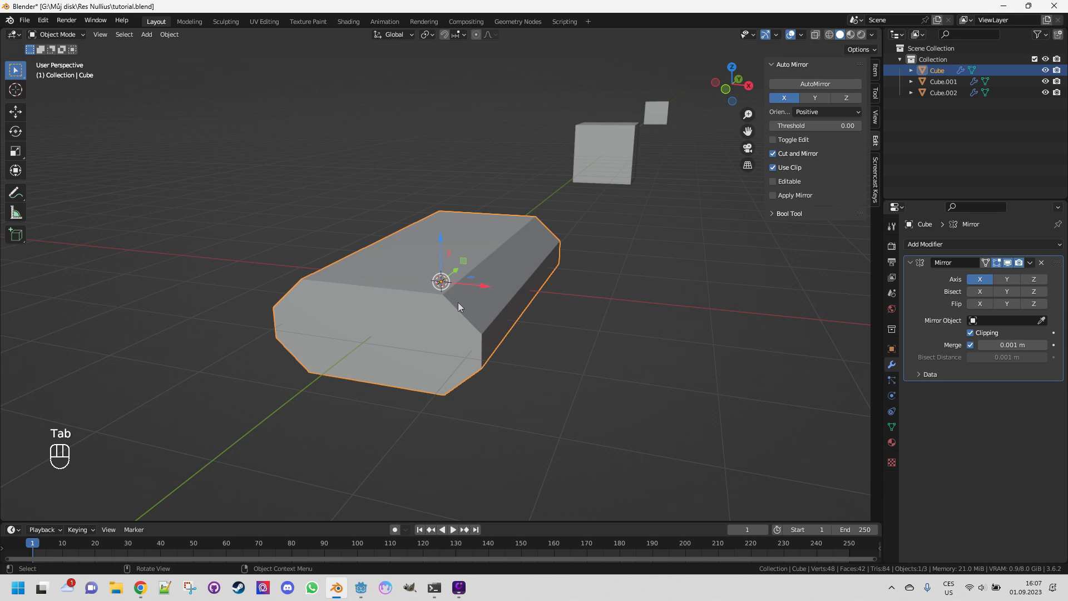
left_click(614, 165)
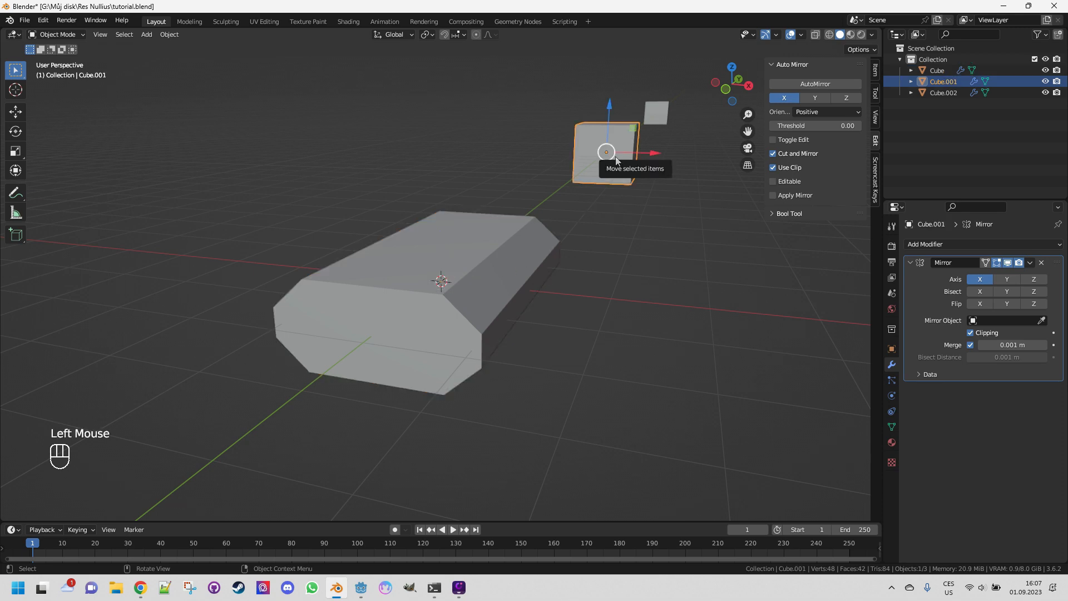
key("KP_Decimal")
scroll(615, 159, "down", 4)
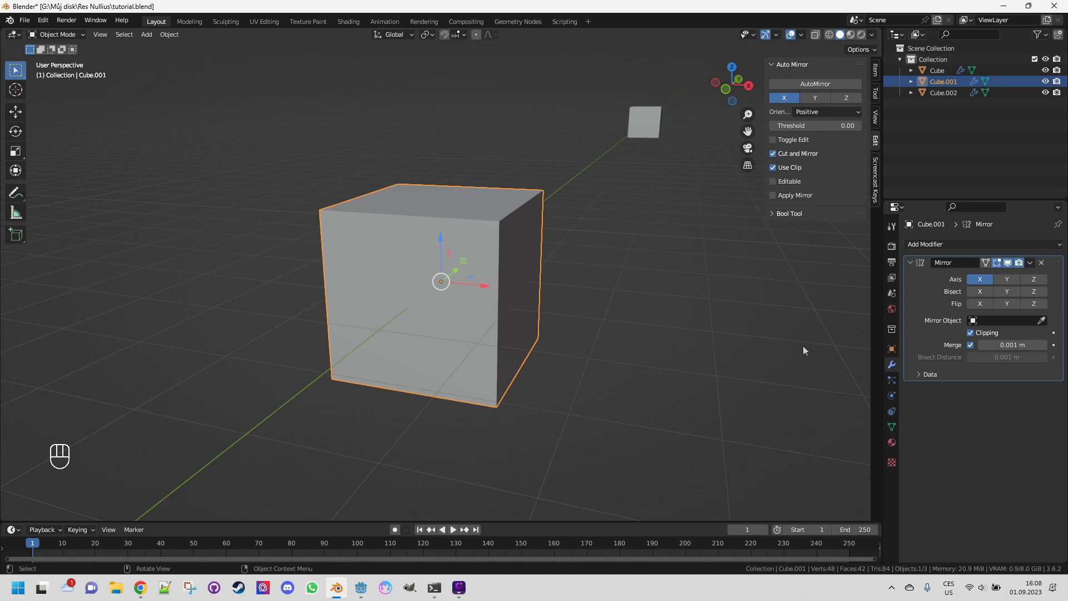
key("s")
key("z")
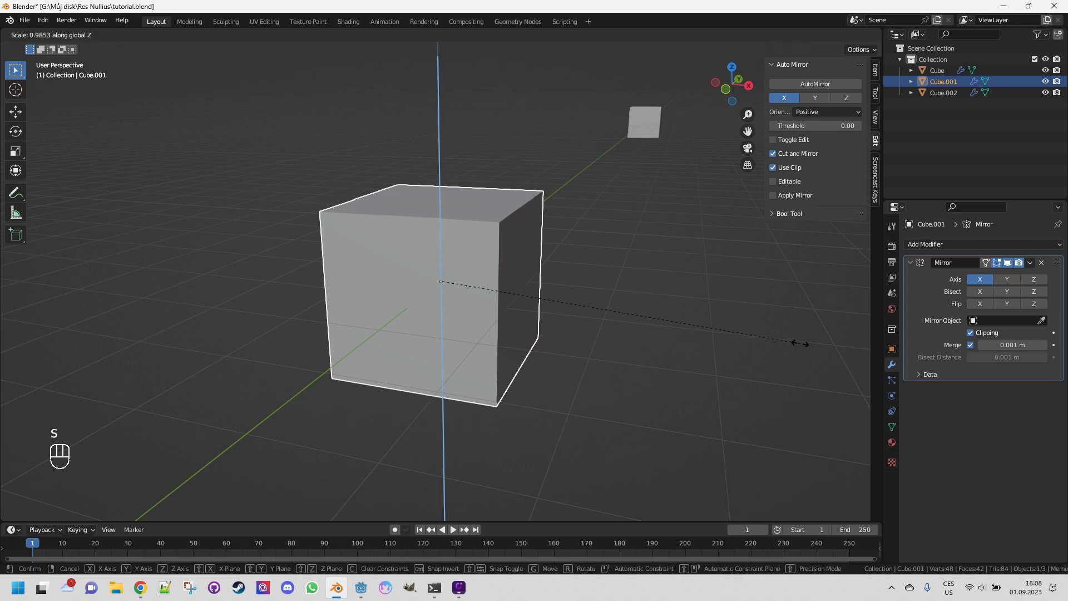
left_click(544, 298)
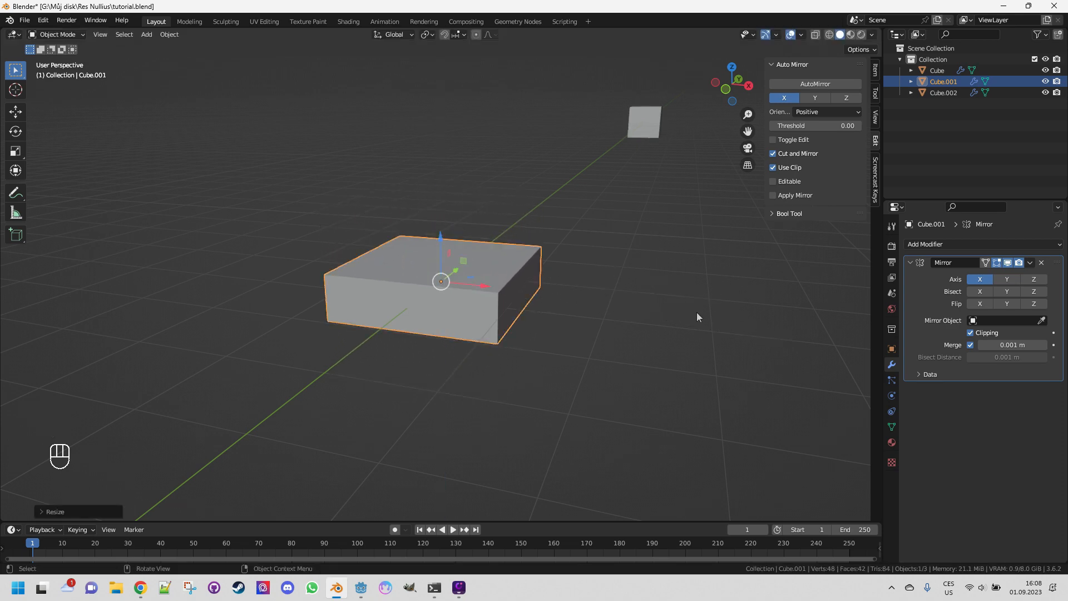
key("s")
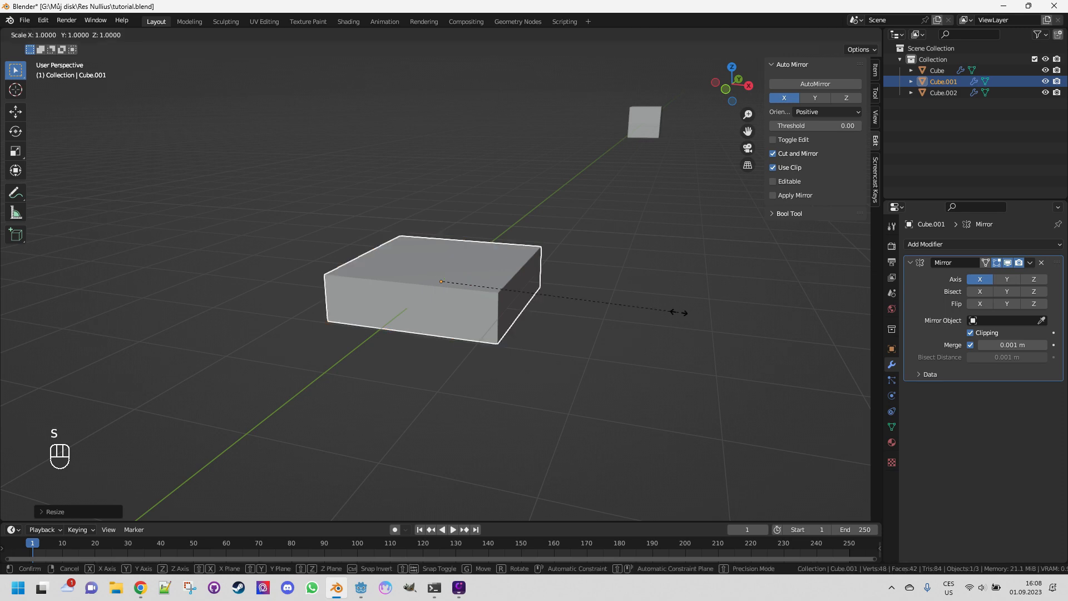
key("y")
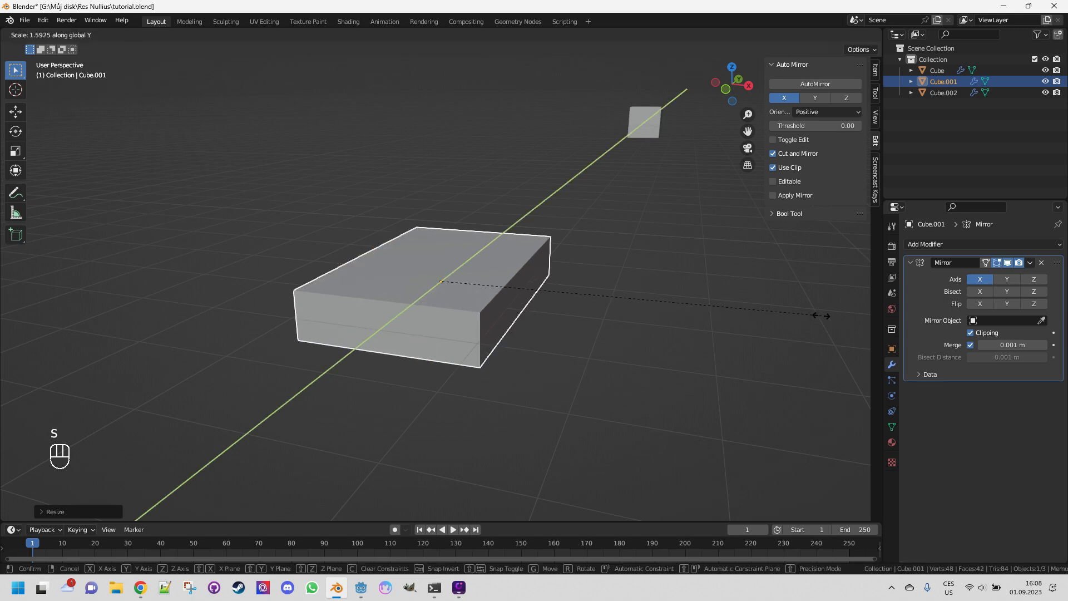
left_click(826, 316)
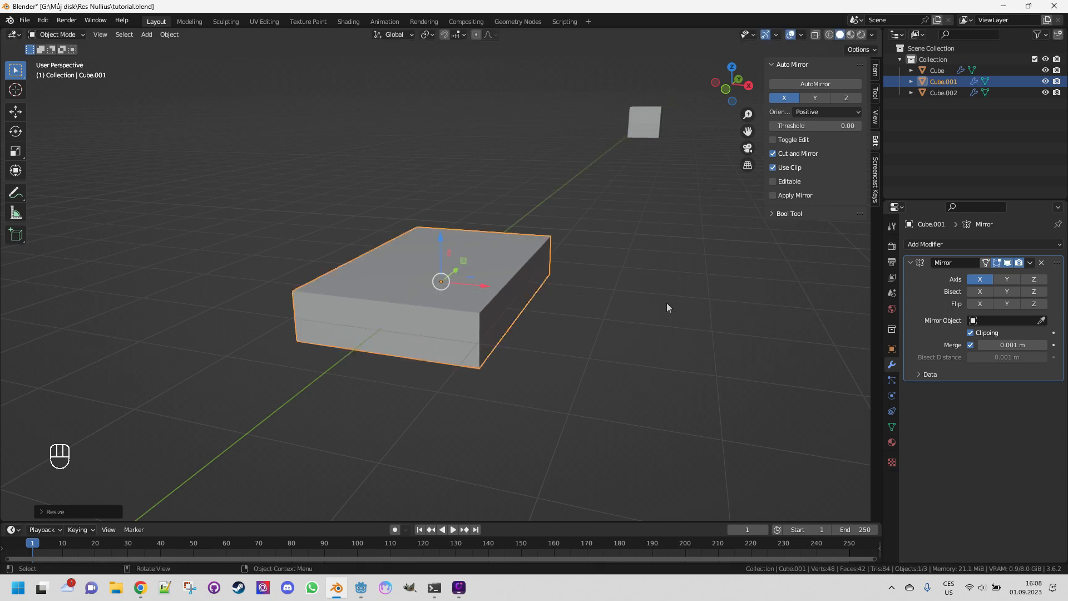
Edit the flattened second cube's mesh and extrude its outer side face outward along X by about 1 m.
key("Tab")
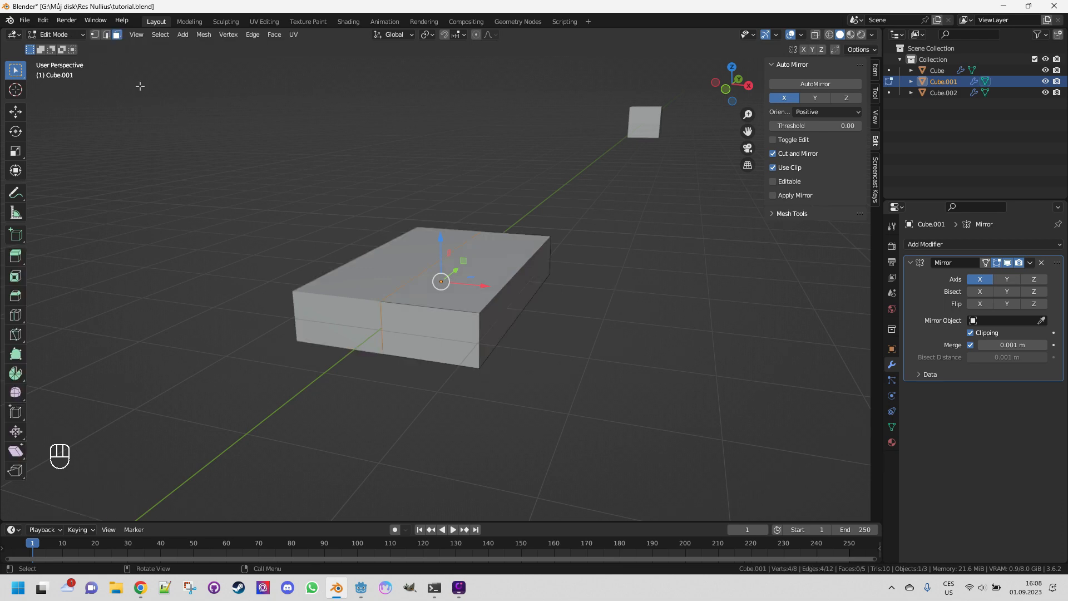
left_click(522, 309)
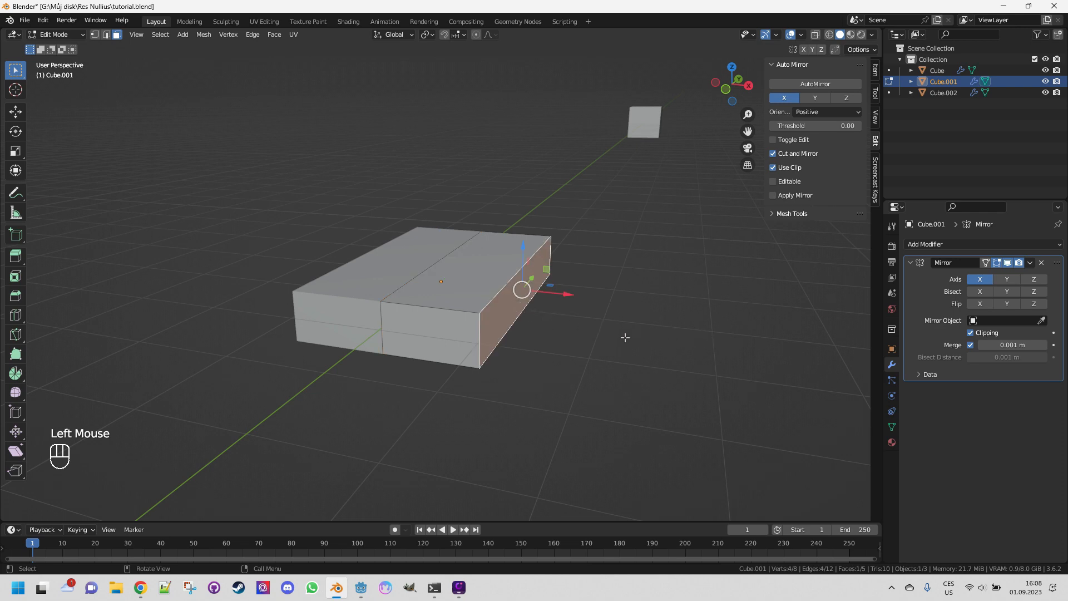
key("e")
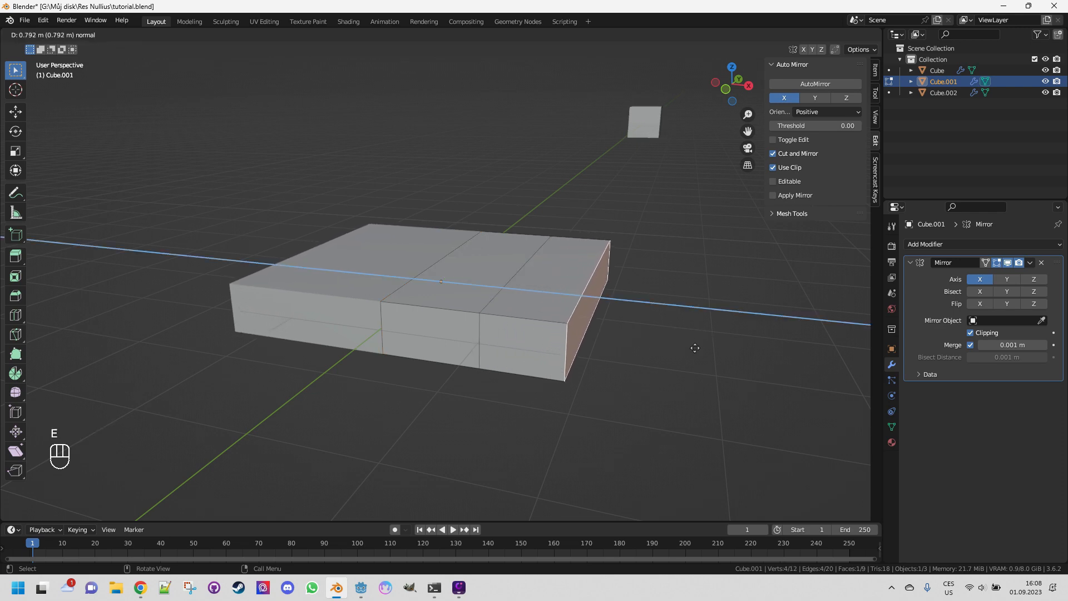
left_click(720, 350)
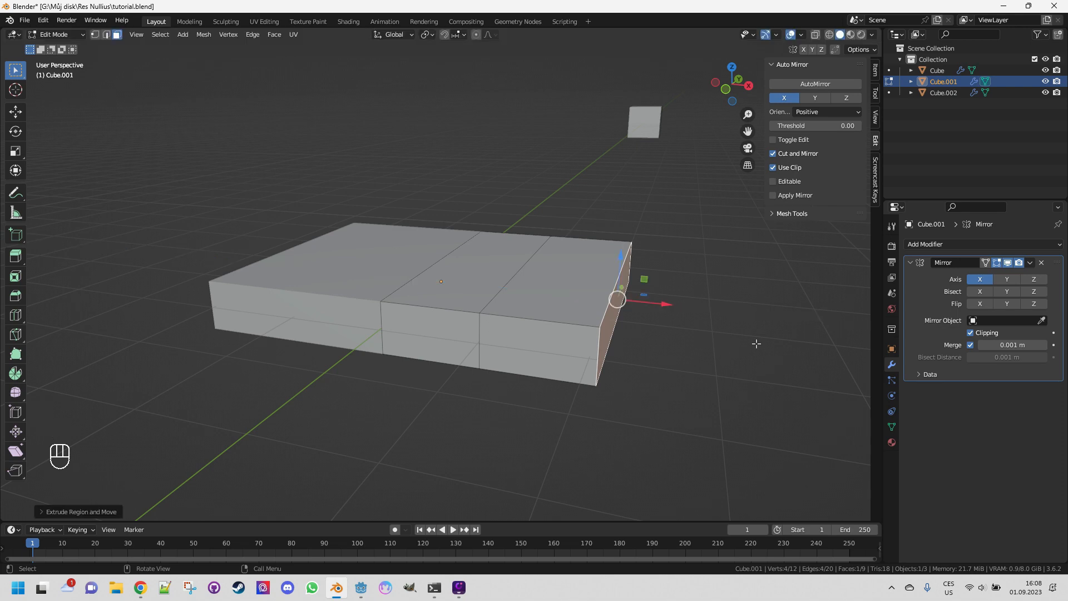
middle_click_drag(756, 344, 722, 340)
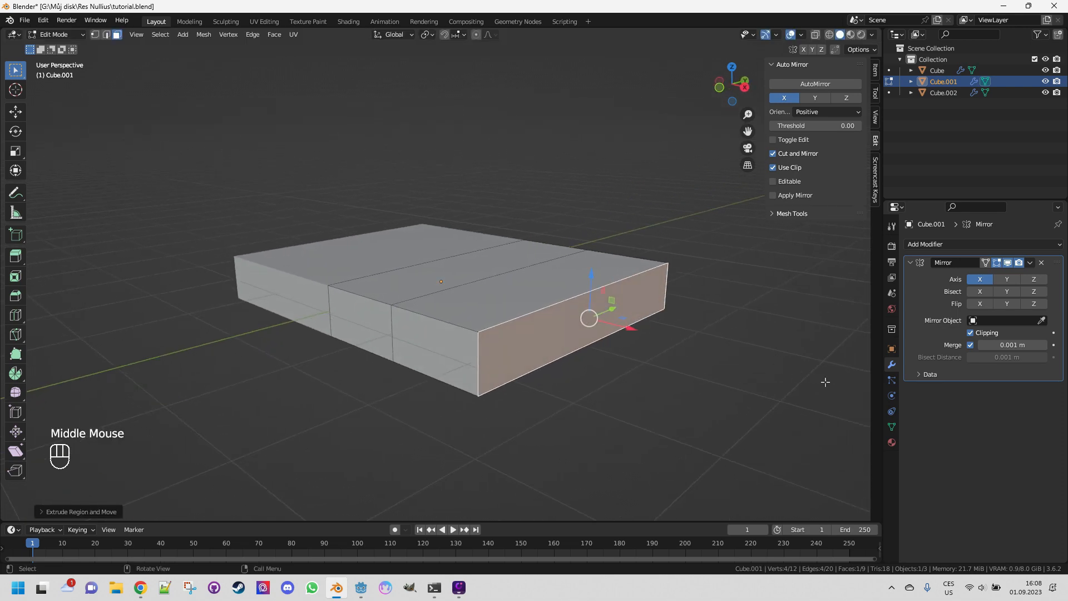
Scale the extruded outer end face of the flattened second cube uniformly to about 0.6.
key("s")
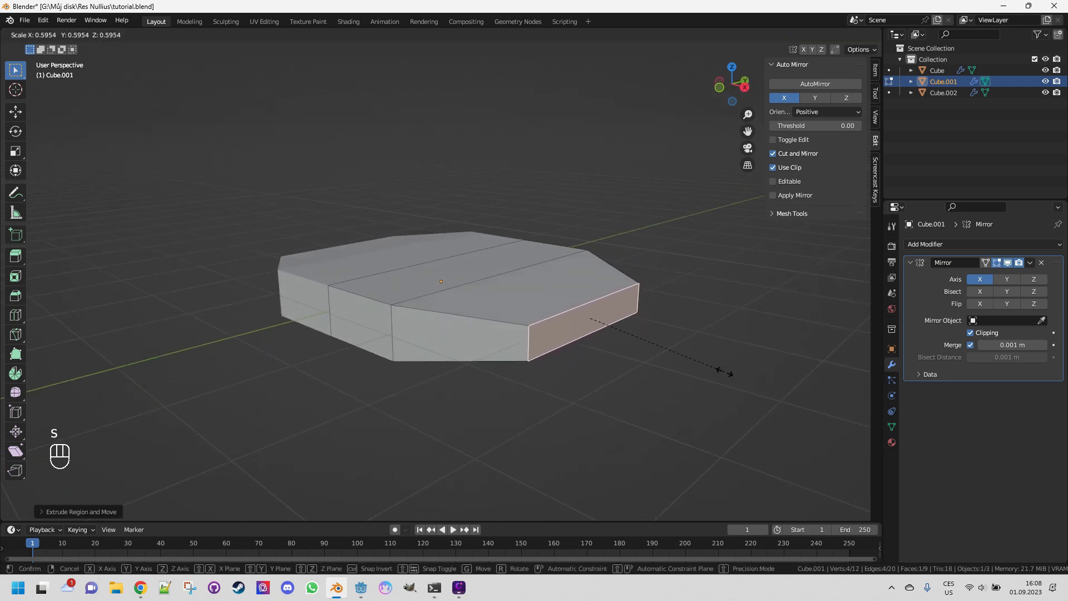
left_click(725, 373)
middle_click_drag(704, 386, 723, 388)
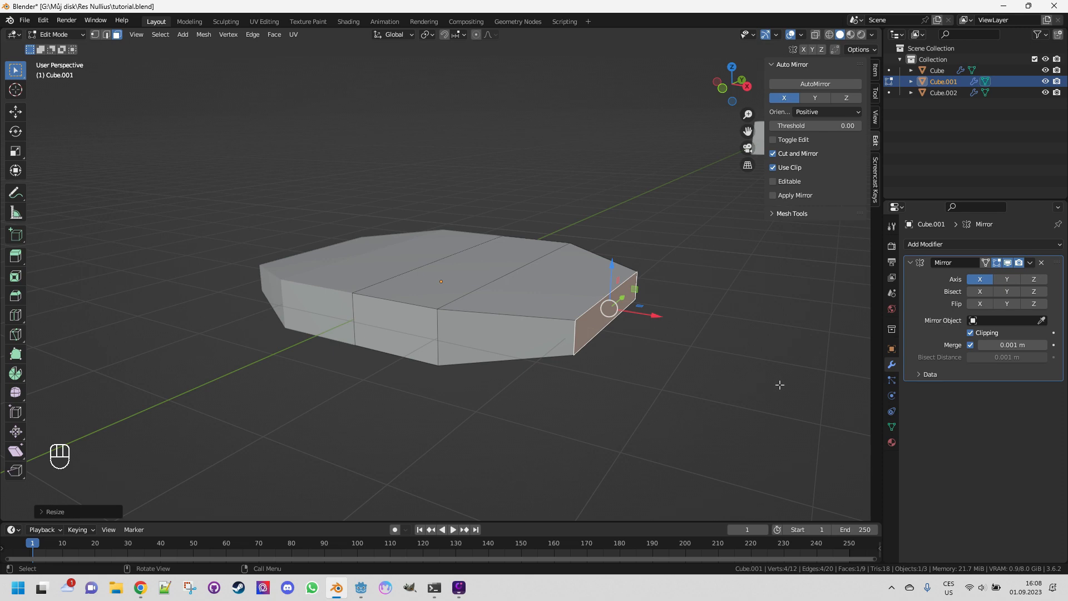
Extrude the narrowed end face further outward and raise the new face by slightly over 0.3 m to bend the wing upward.
middle_click_drag(786, 394, 727, 389, "shift")
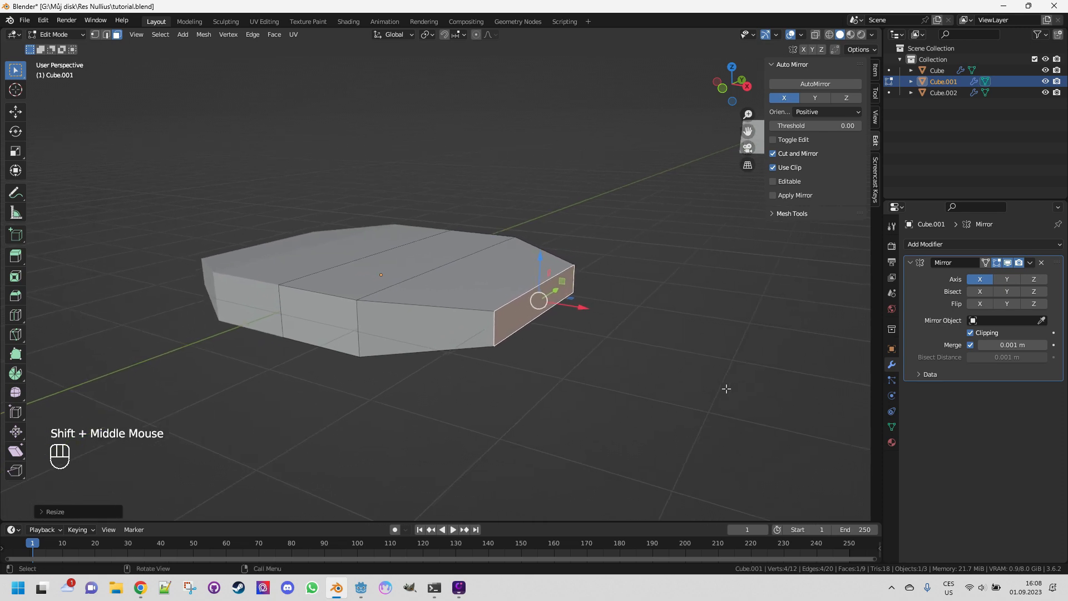
key("e")
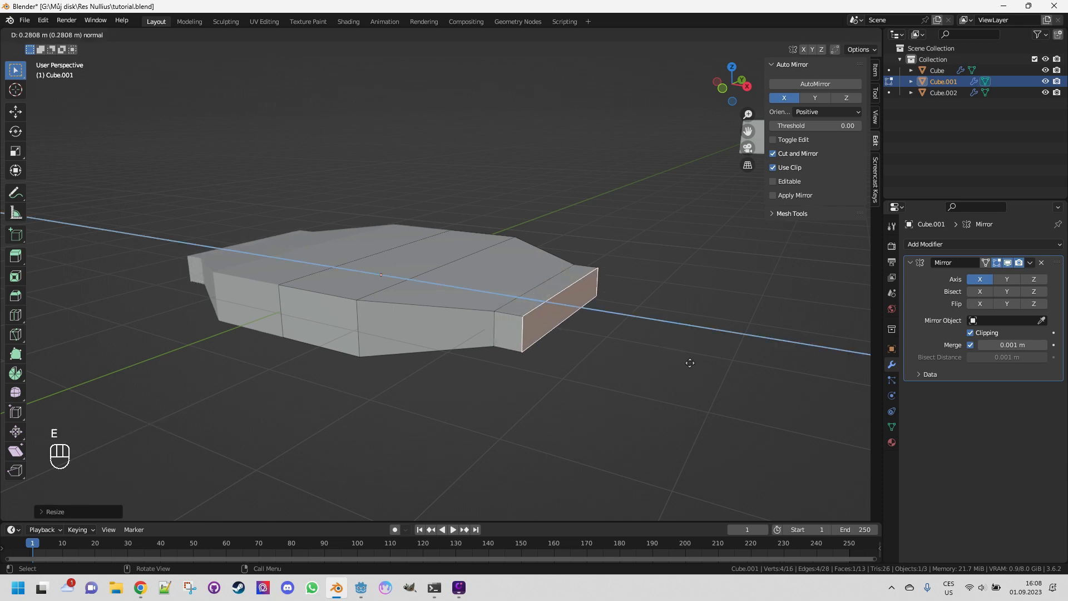
left_click(746, 375)
key("g")
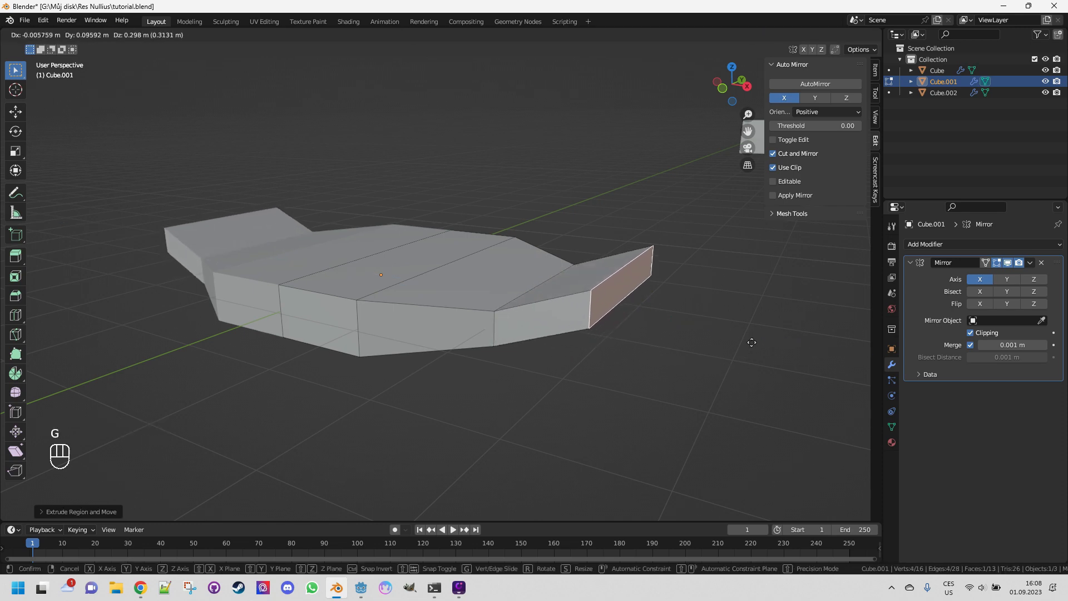
left_click(755, 335)
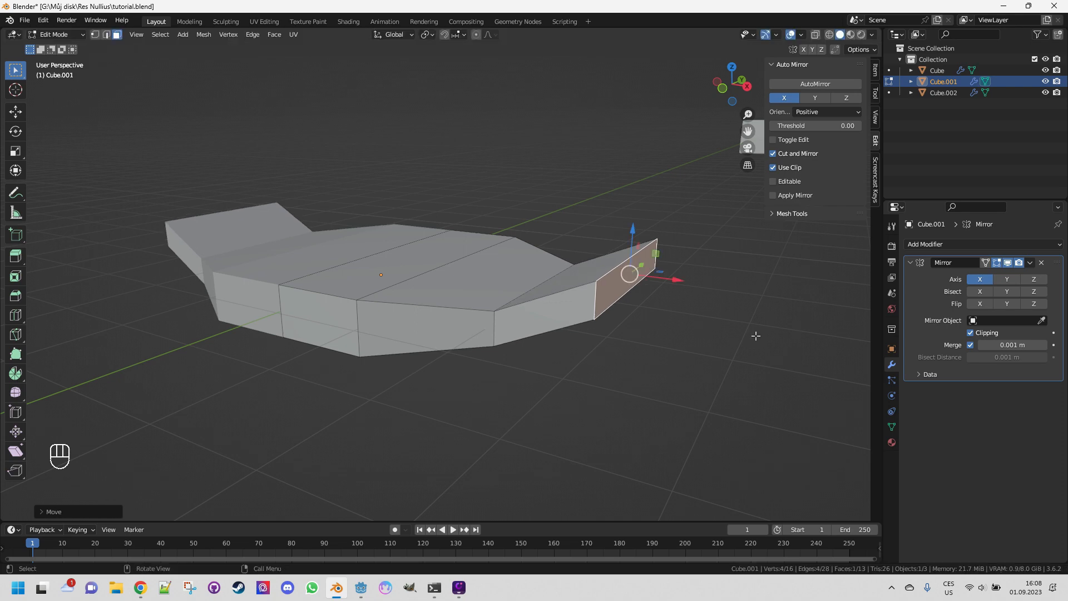
Extrude the raised end face outward by about 0.5 m and scale it to about 0.7.
key("e")
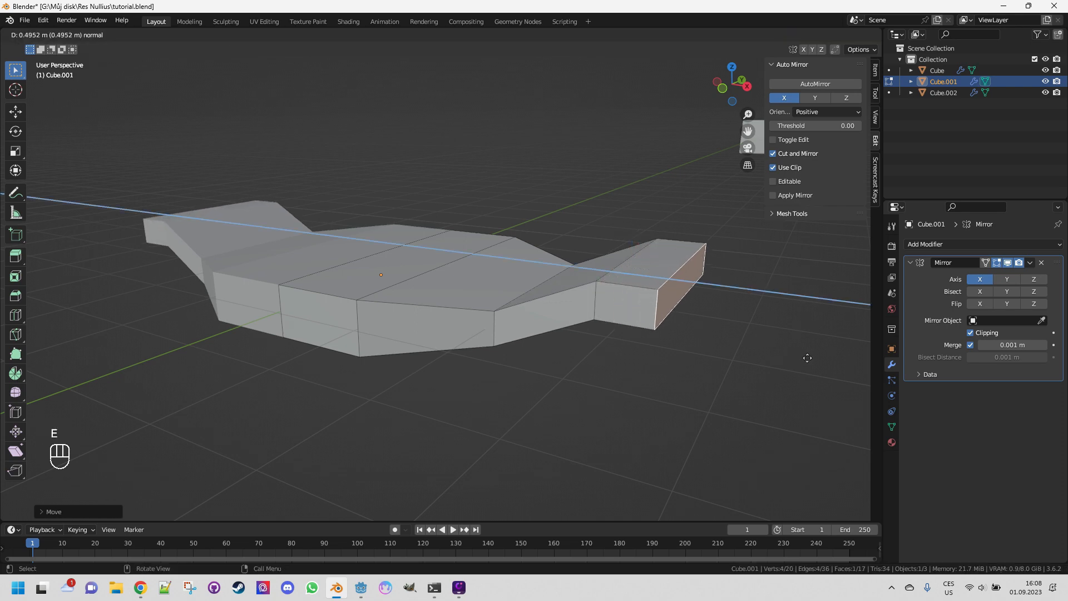
left_click(806, 357)
key("s")
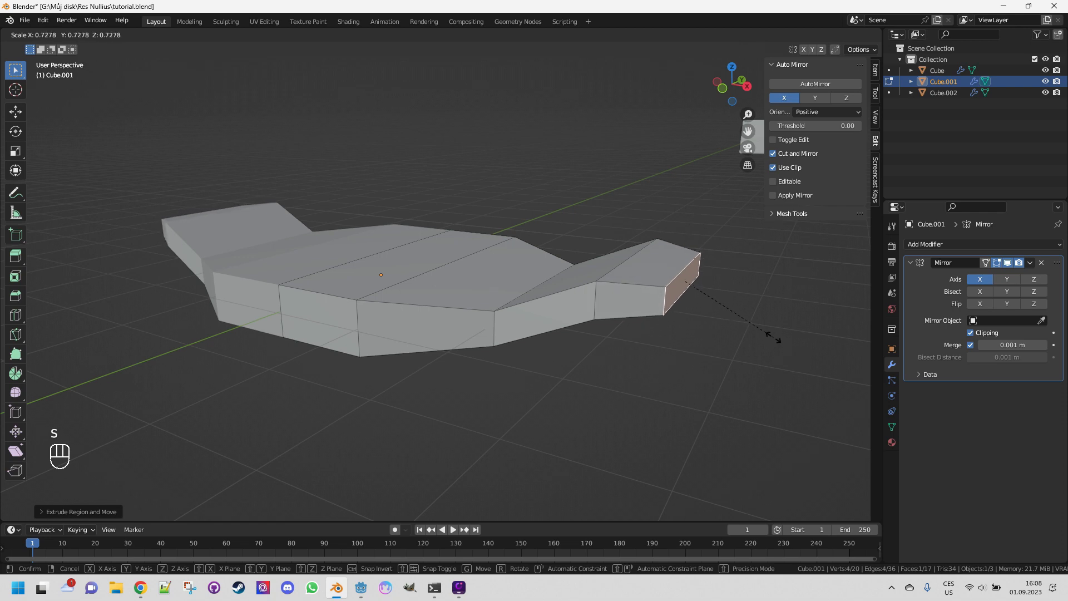
left_click(768, 334)
Extrude the wing's end face outward once more and shrink it to form a narrower tip.
key("e")
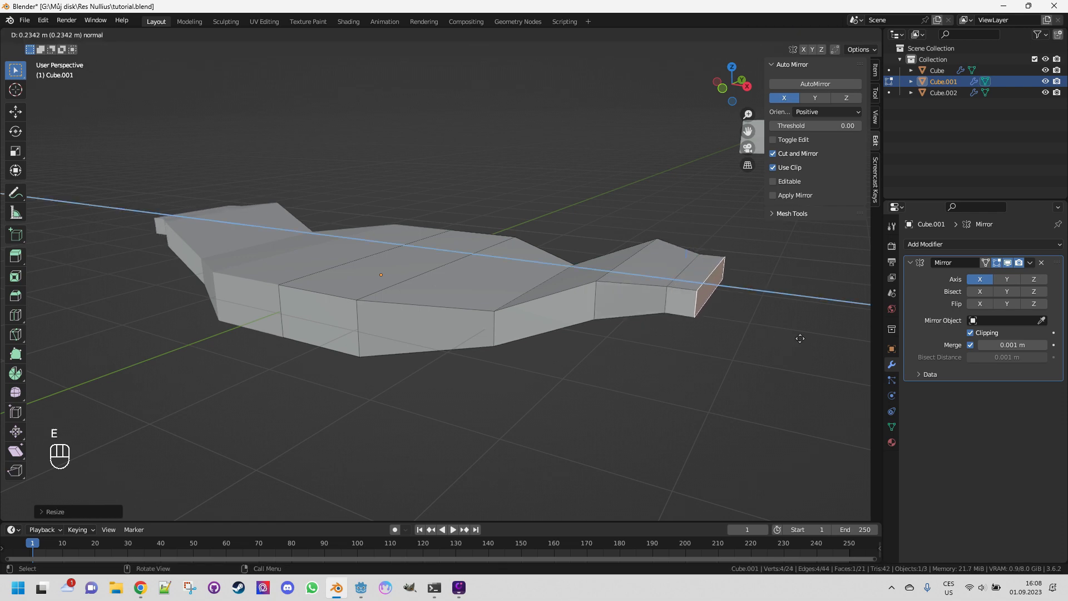
left_click(869, 351)
key("s")
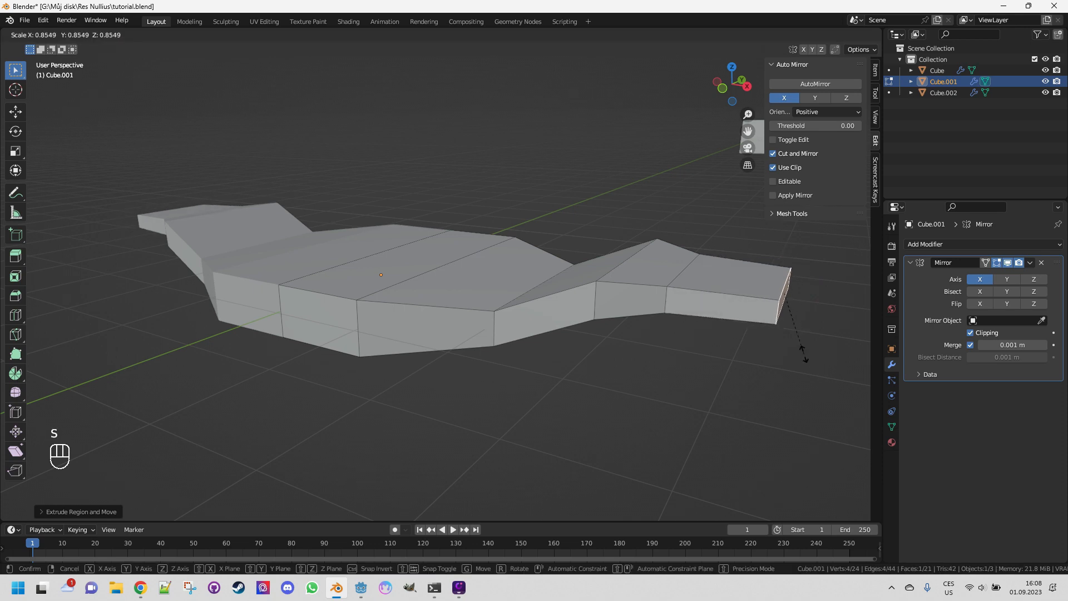
left_click(796, 341)
Return to Object Mode and move the wing shape along the Y axis onto the elongated body at the world origin.
scroll(668, 366, "down", 2)
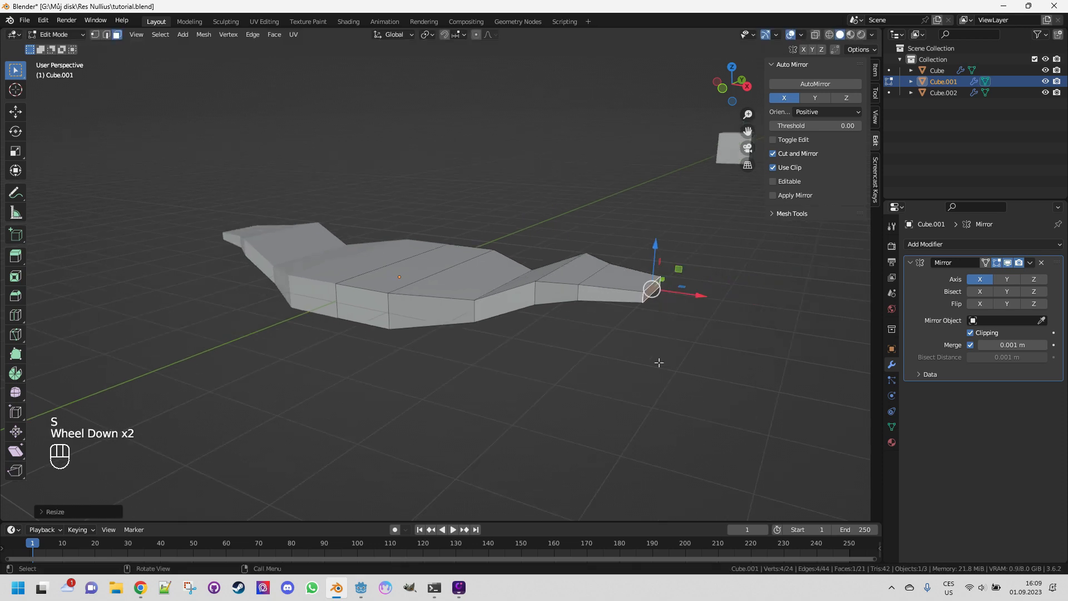
scroll(606, 368, "down", 1)
scroll(501, 374, "down", 2)
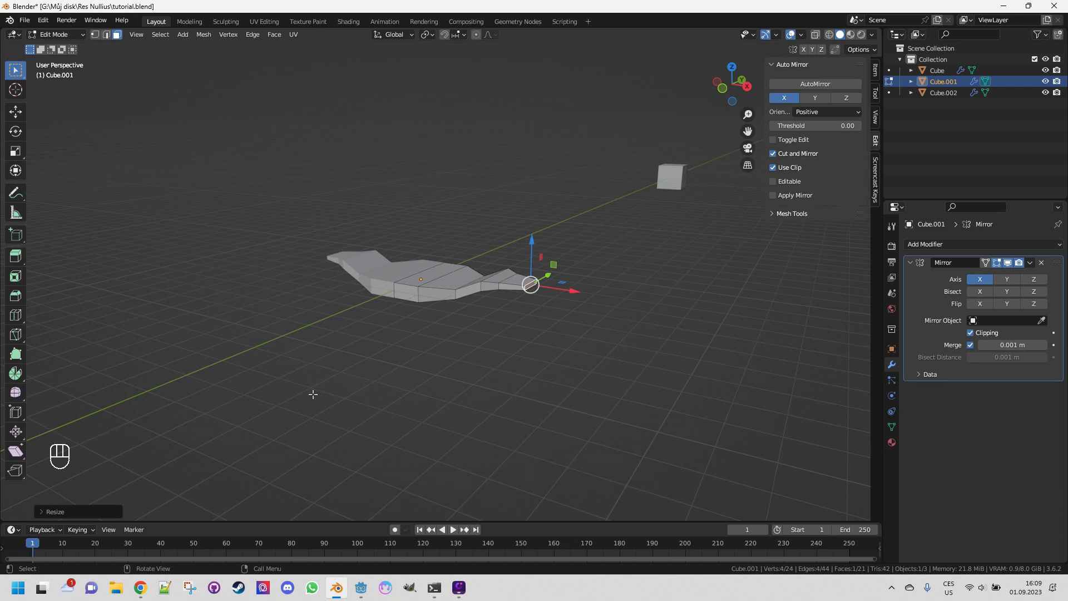
middle_click_drag(191, 386, 222, 382)
scroll(269, 369, "down", 2)
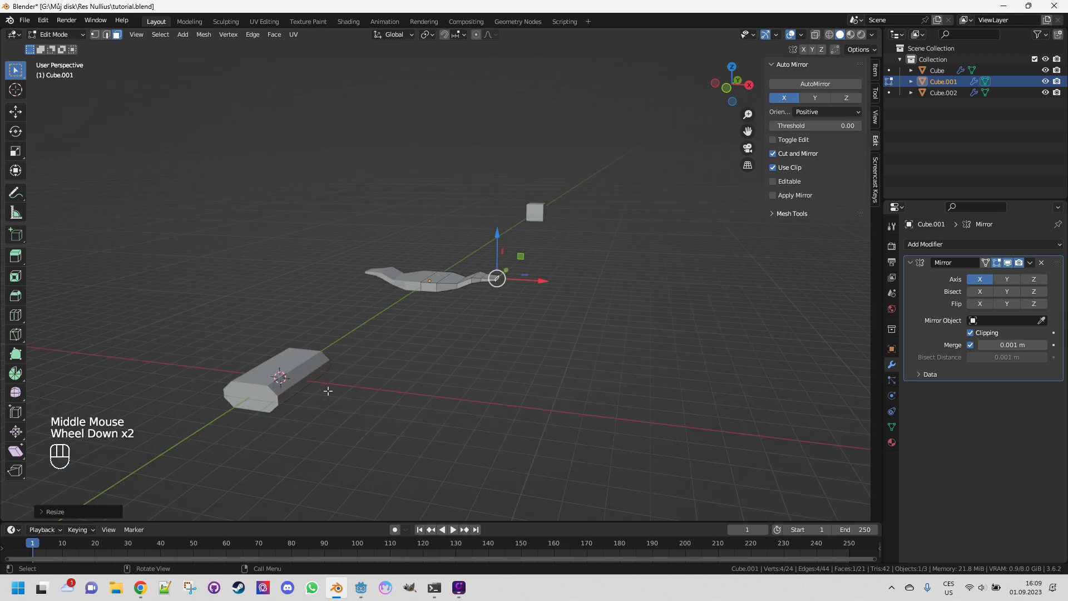
scroll(324, 388, "up", 1)
scroll(322, 386, "down", 1)
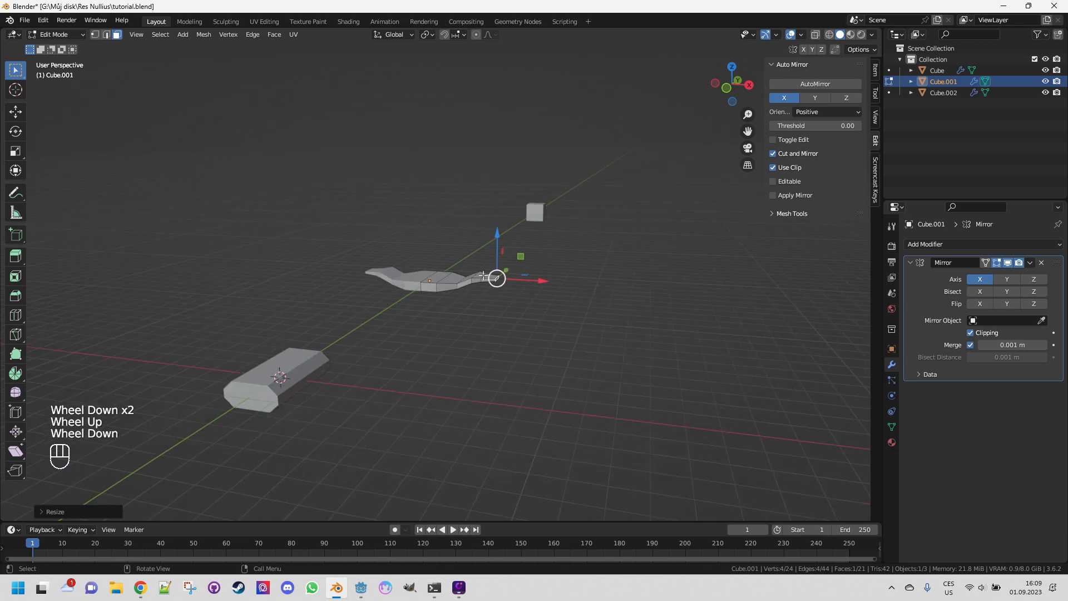
key("Tab")
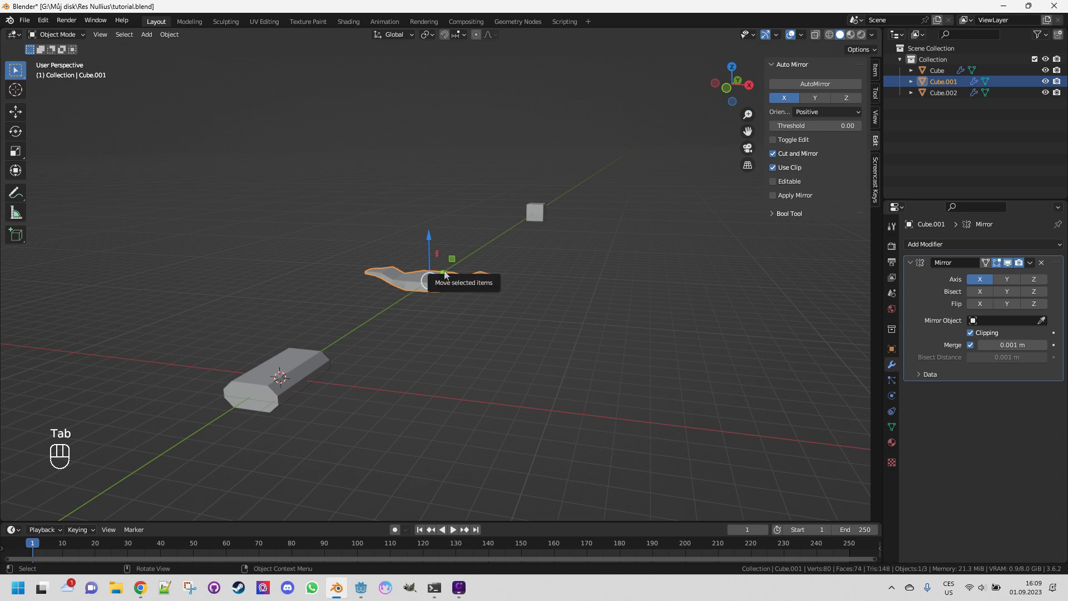
left_click_drag(444, 270, 323, 397)
middle_click_drag(334, 399, 429, 398)
middle_click_drag(518, 414, 538, 408)
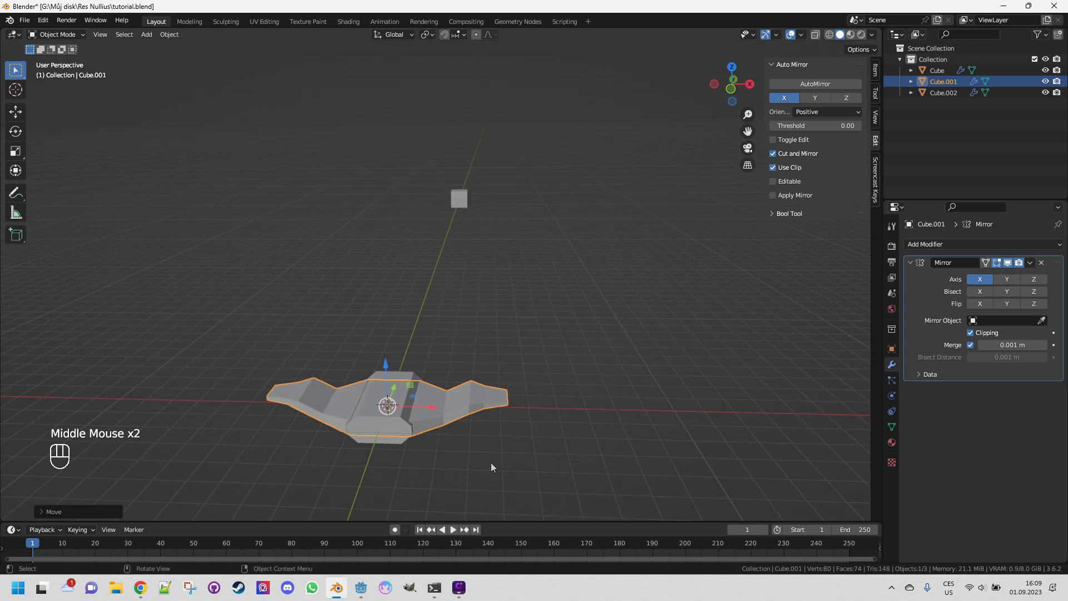
key("KP_Decimal")
middle_click_drag(489, 460, 482, 385)
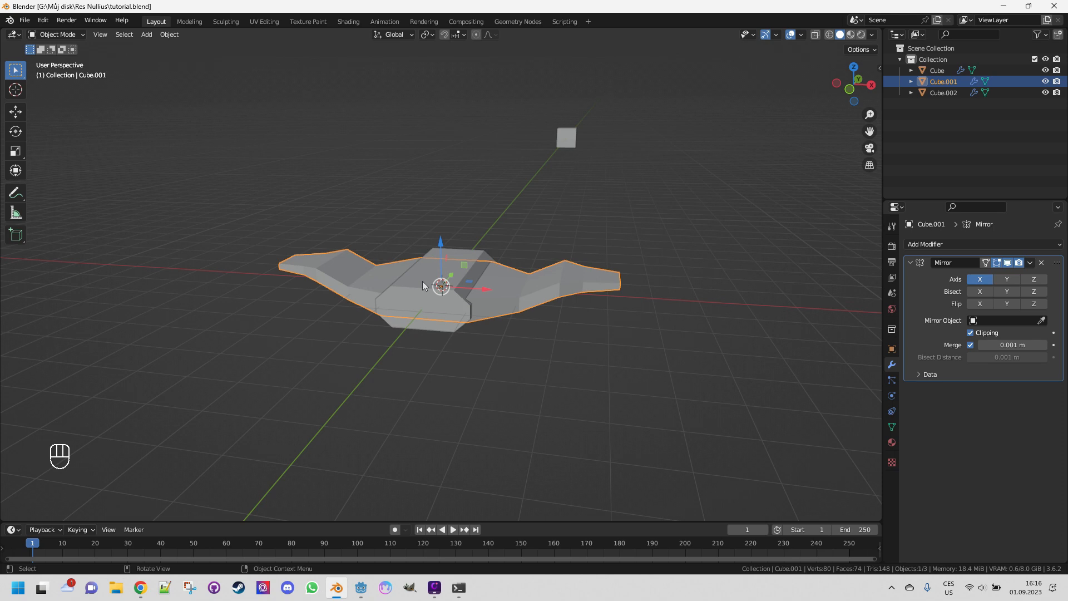
Select the remaining third cube and flatten it along Z to slightly under half its height.
left_click(565, 139)
key("KP_Decimal")
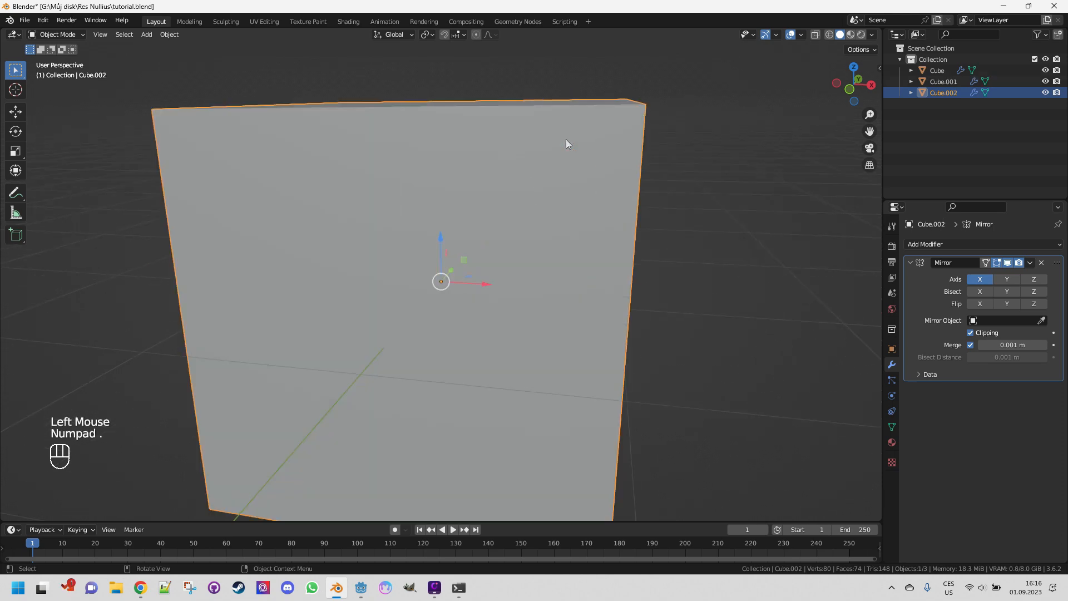
scroll(567, 143, "down", 3)
scroll(566, 144, "down", 1)
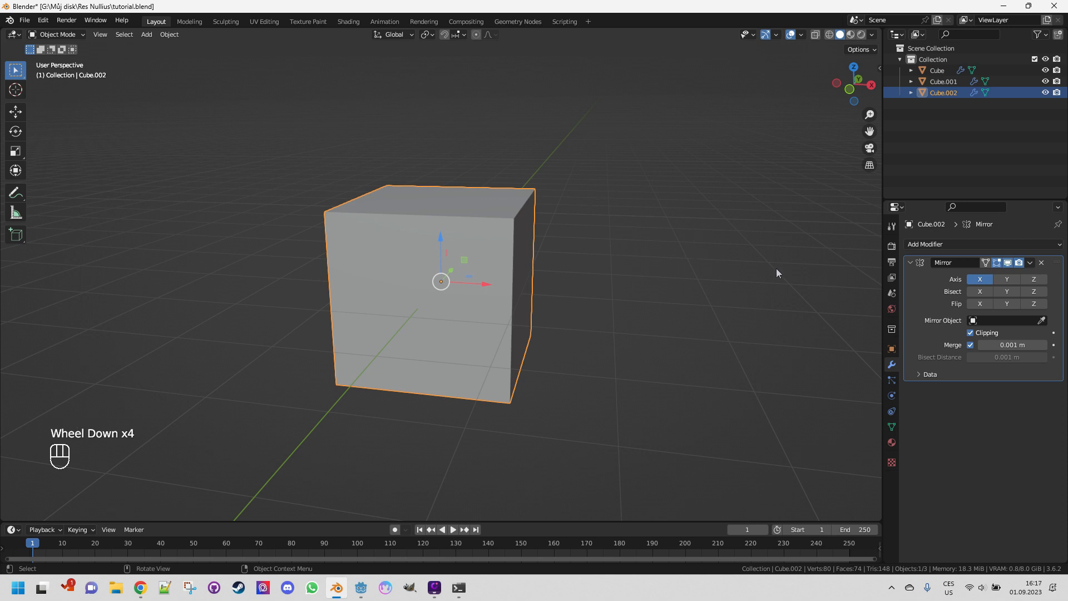
key("s")
key("z")
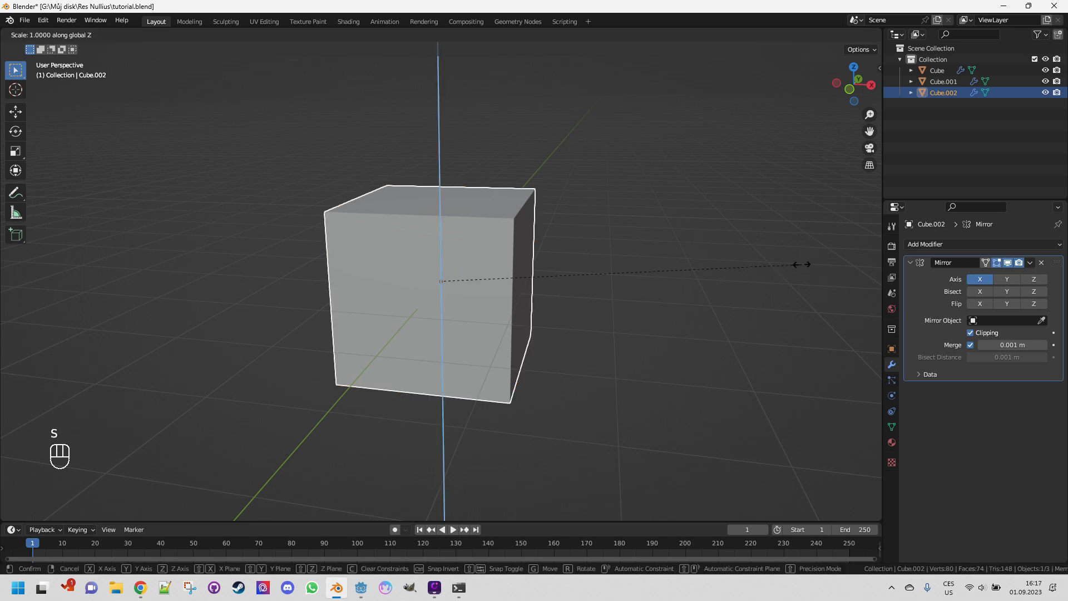
left_click(599, 273)
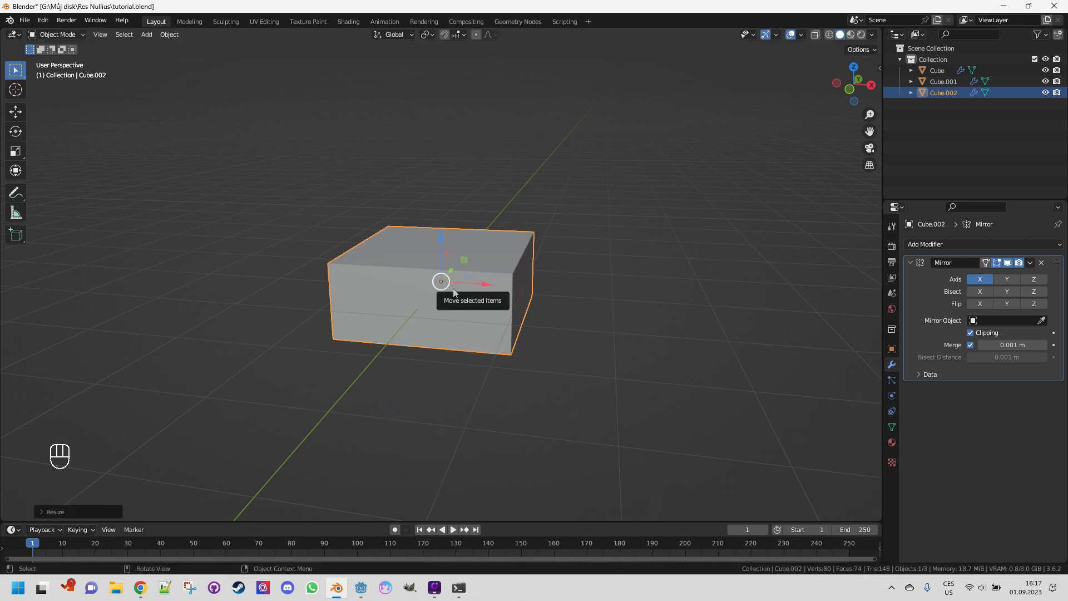
Edit the flattened third cube's mesh and add two evenly spaced vertical loop cuts across its editable half.
key("Tab")
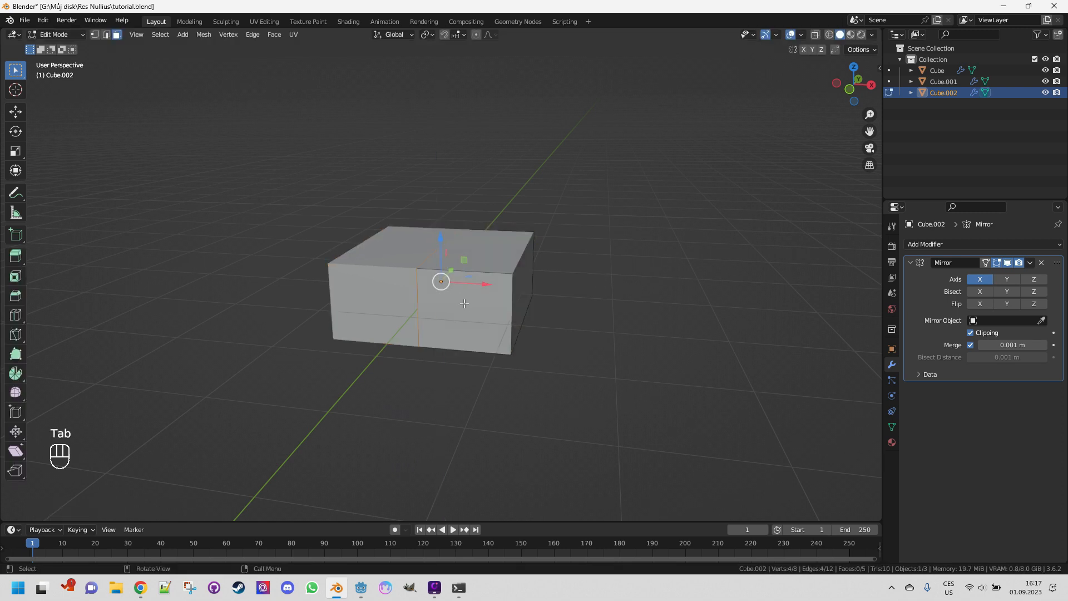
key("ctrl")
key("ctrl+r")
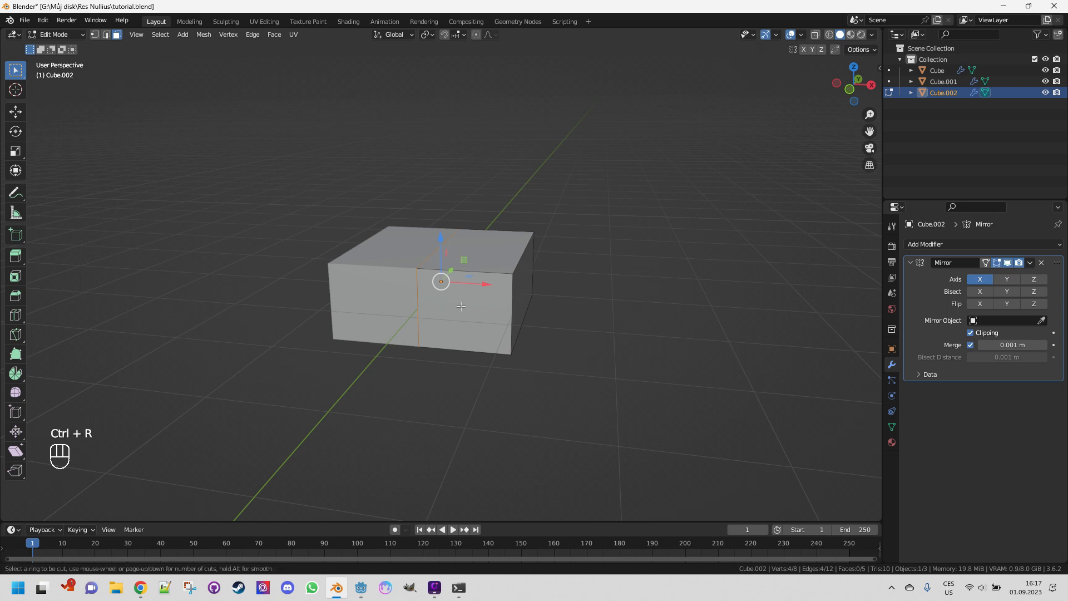
scroll(465, 287, "up", 1)
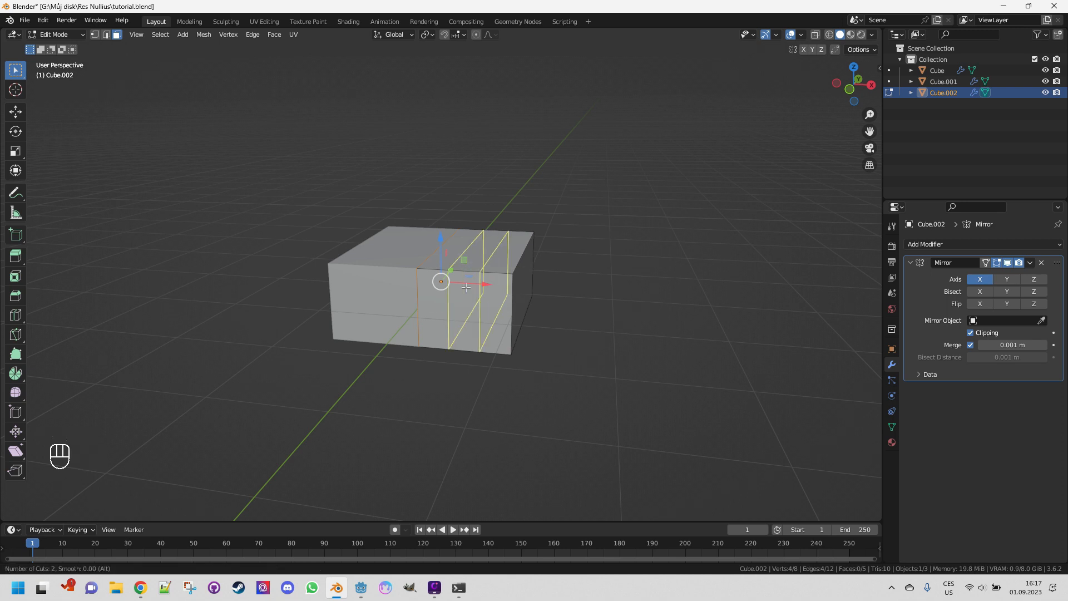
left_click(465, 287)
right_click(465, 287)
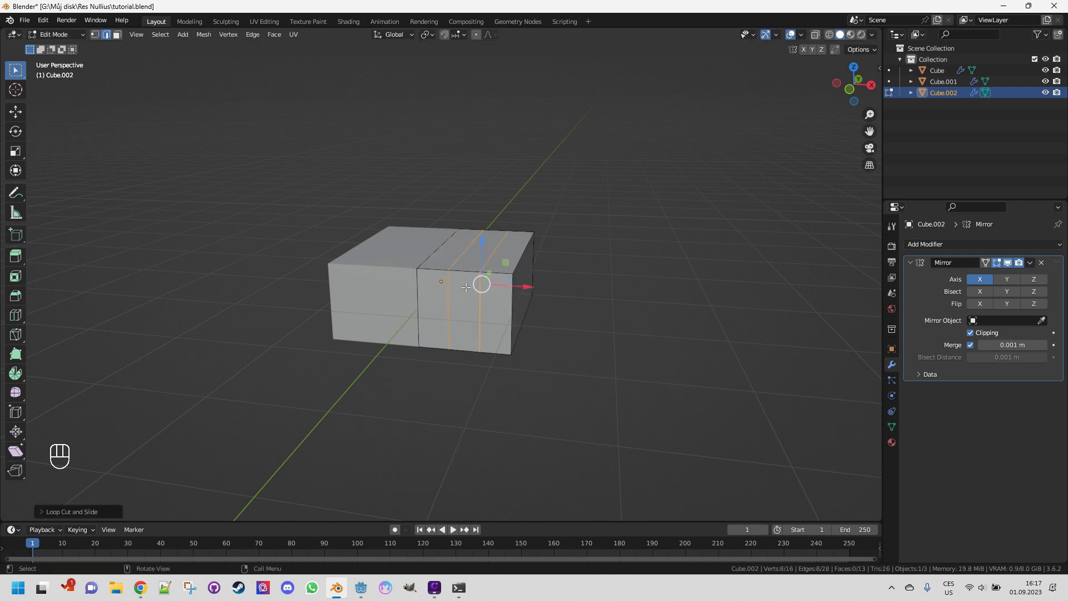
Add two evenly spaced horizontal loop cuts around the third cube's sides.
key("ctrl+r")
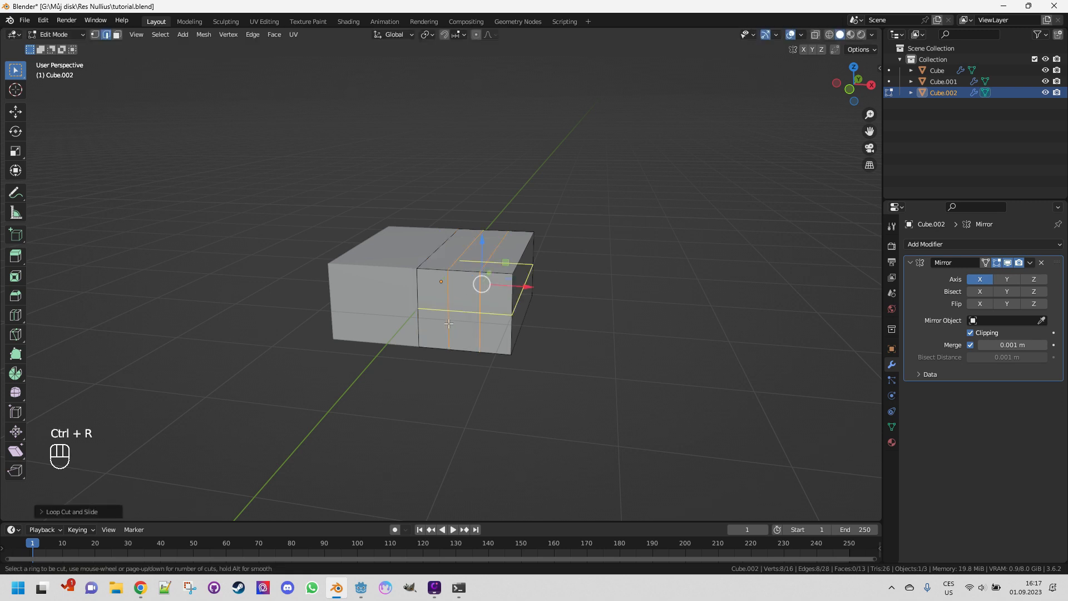
scroll(448, 323, "up", 1)
left_click(449, 324)
right_click(448, 323)
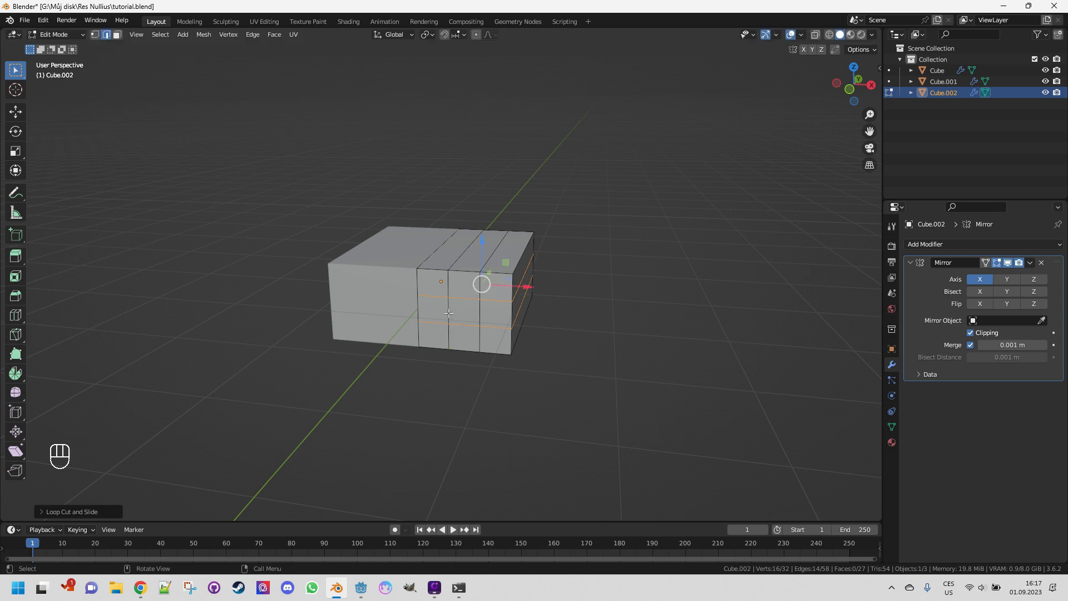
In face selection mode, select the four corner faces of the third cube's front grid and try extruding them.
left_click(117, 37)
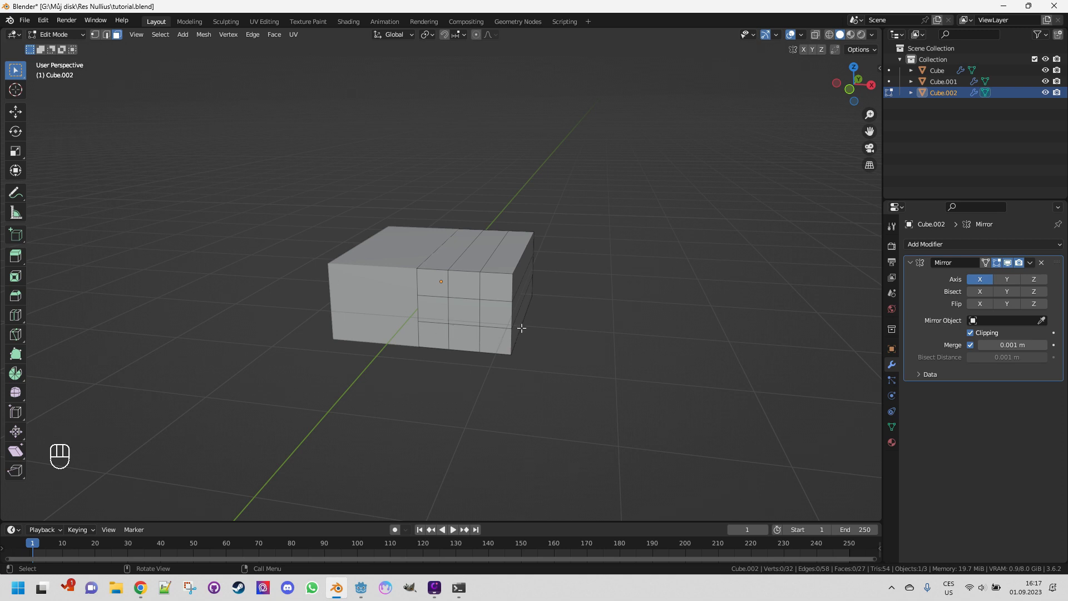
left_click(429, 292, "shift")
left_click(499, 294, "shift")
left_click(439, 338, "shift")
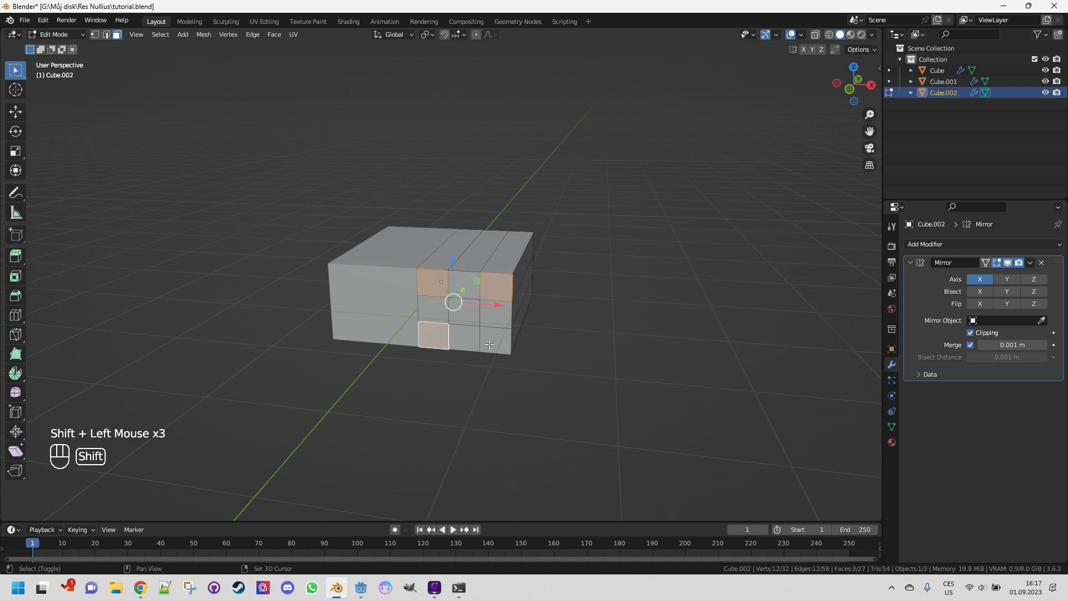
left_click(494, 344, "shift")
key("e")
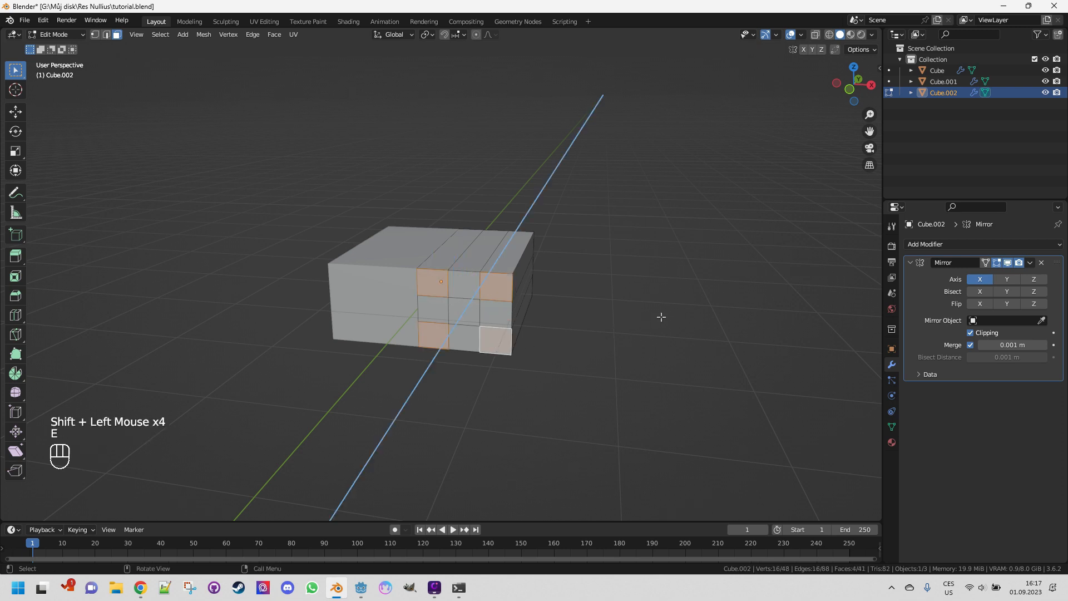
right_click(636, 337)
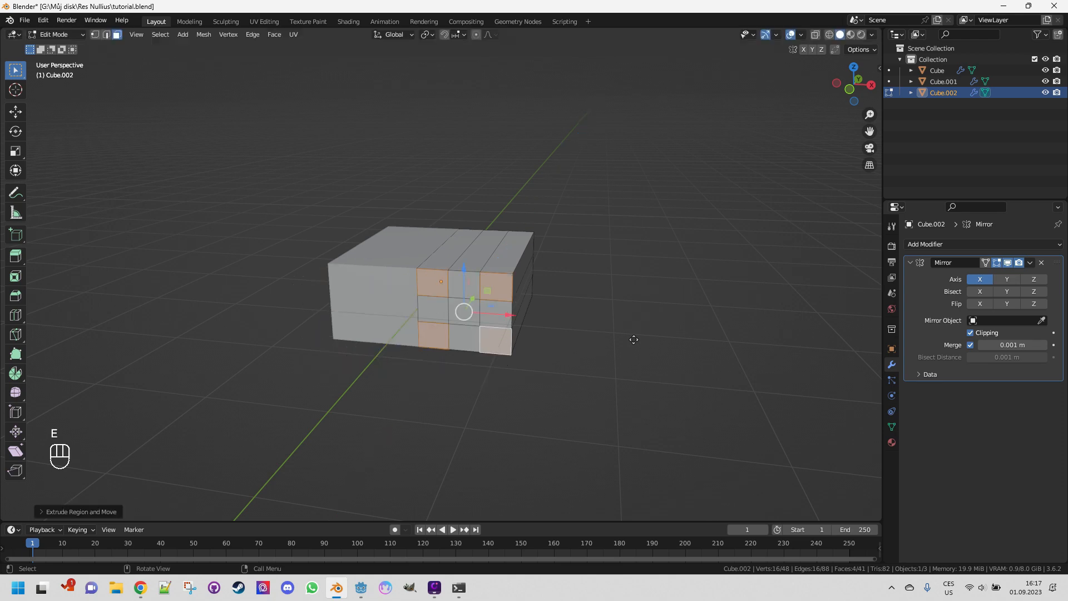
Turn off Clipping in the third cube's Mirror modifier and extrude the four corner faces forward by about 1.1 m.
left_click(971, 333)
key("e")
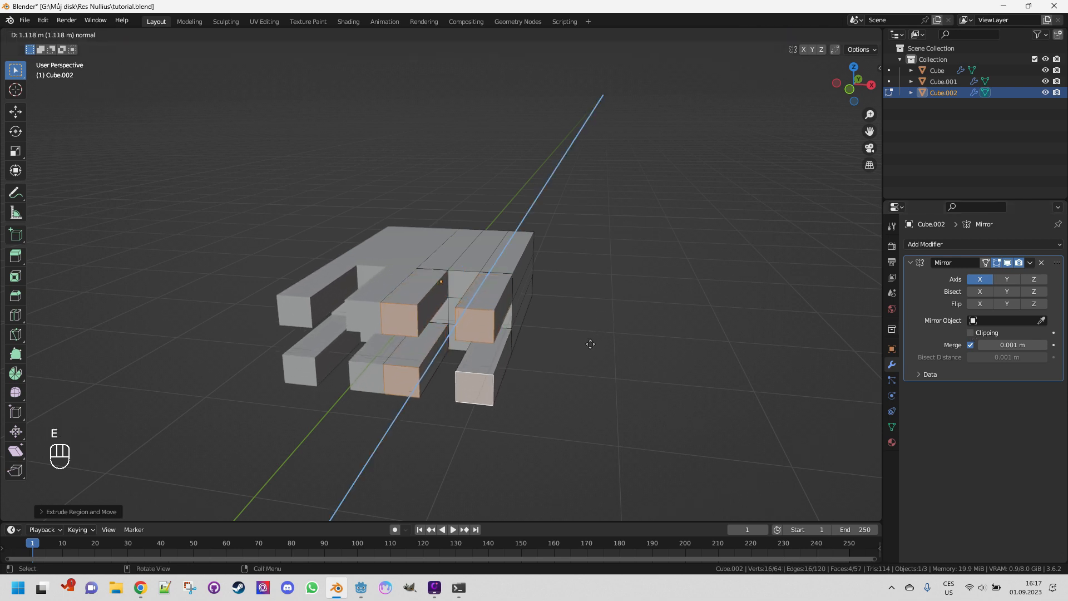
left_click(591, 344)
Scale the four extruded end faces together to about half size, tapering the prongs inward, and clear the selection.
key("s")
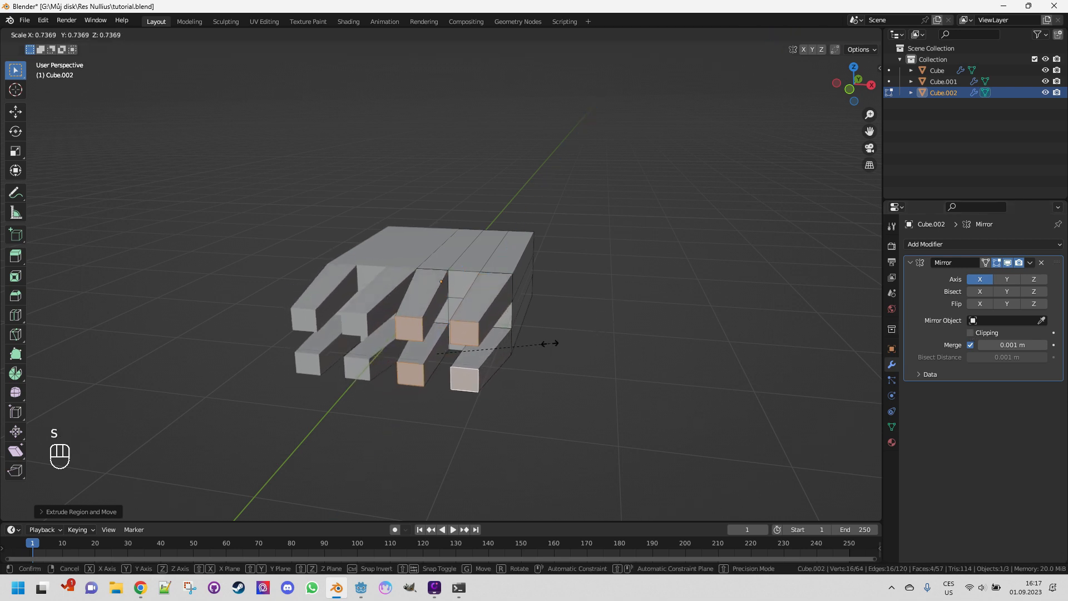
left_click(515, 342)
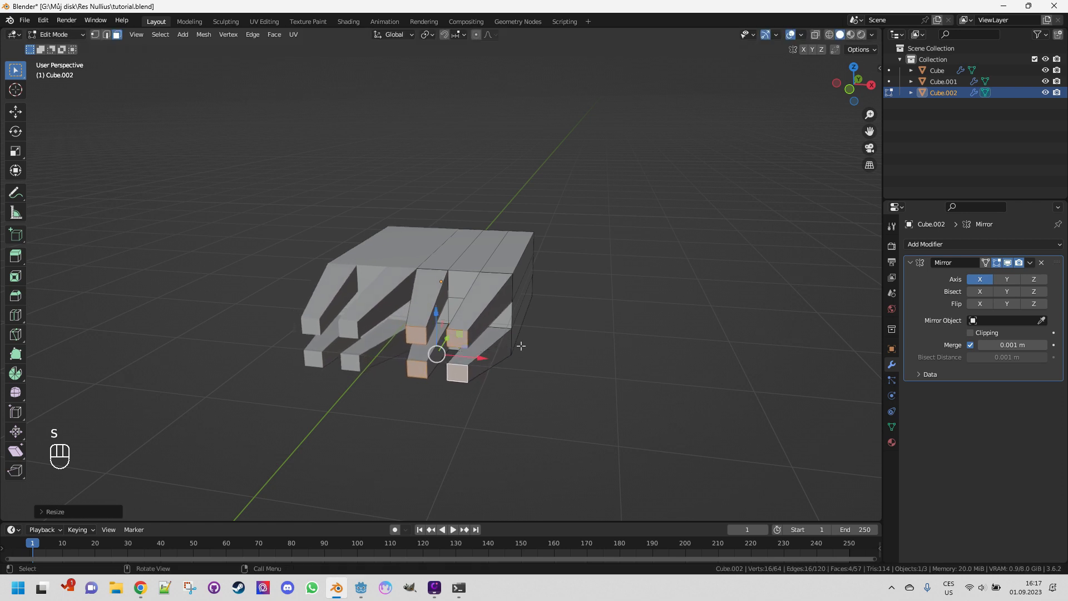
left_click(571, 343)
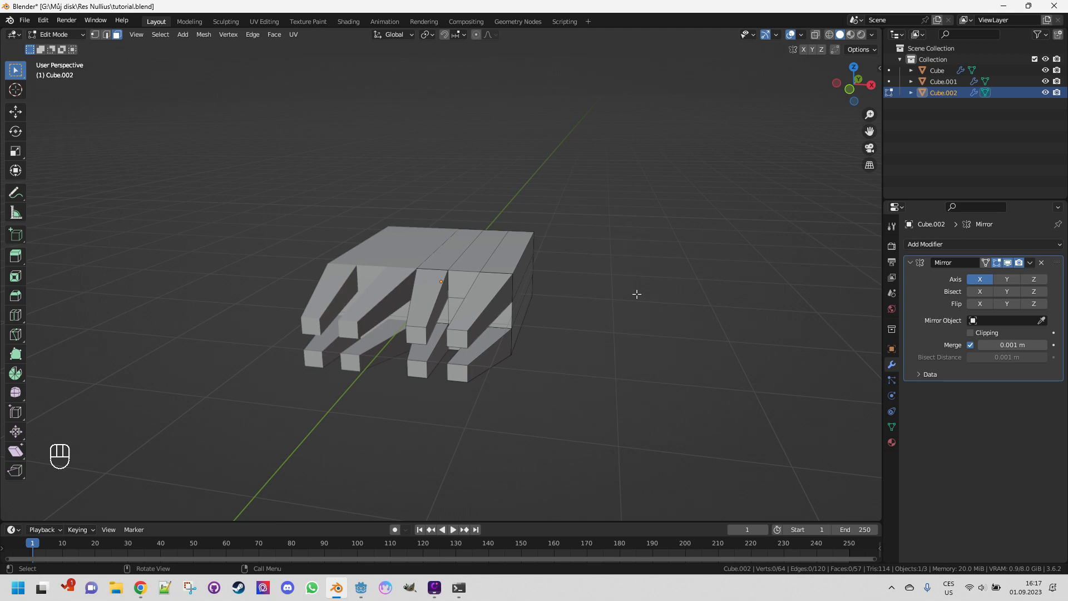
Select the four edge-middle faces of the 3×3 grid on the third cube's opposite end and extrude them outward by about 1 m.
middle_click_drag(676, 305, 478, 312)
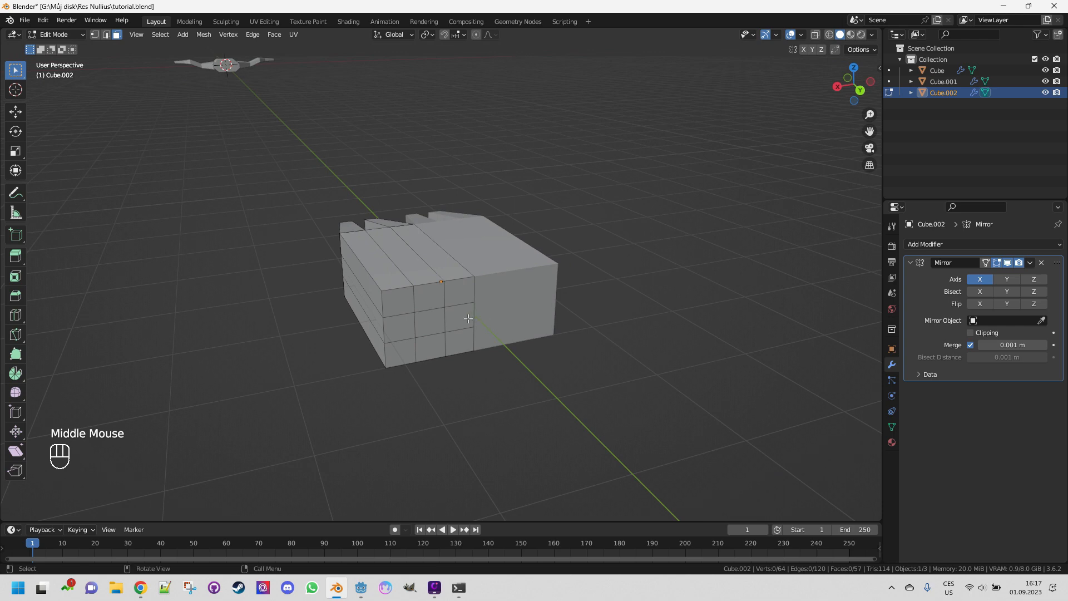
left_click(432, 304, "shift")
left_click(400, 335, "shift")
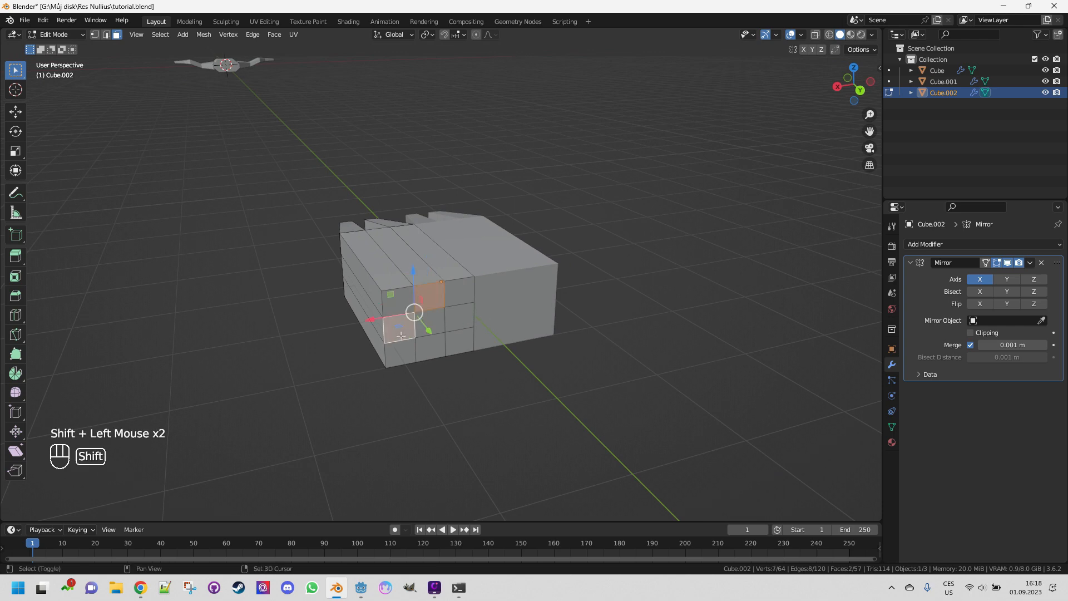
left_click(427, 356, "shift")
left_click(458, 322, "shift")
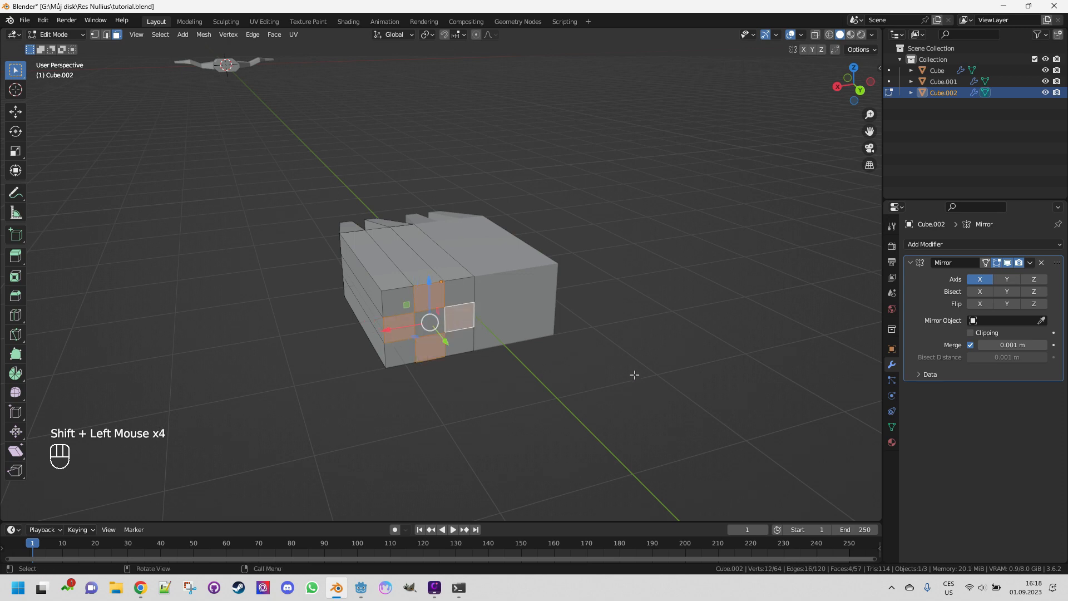
key("e")
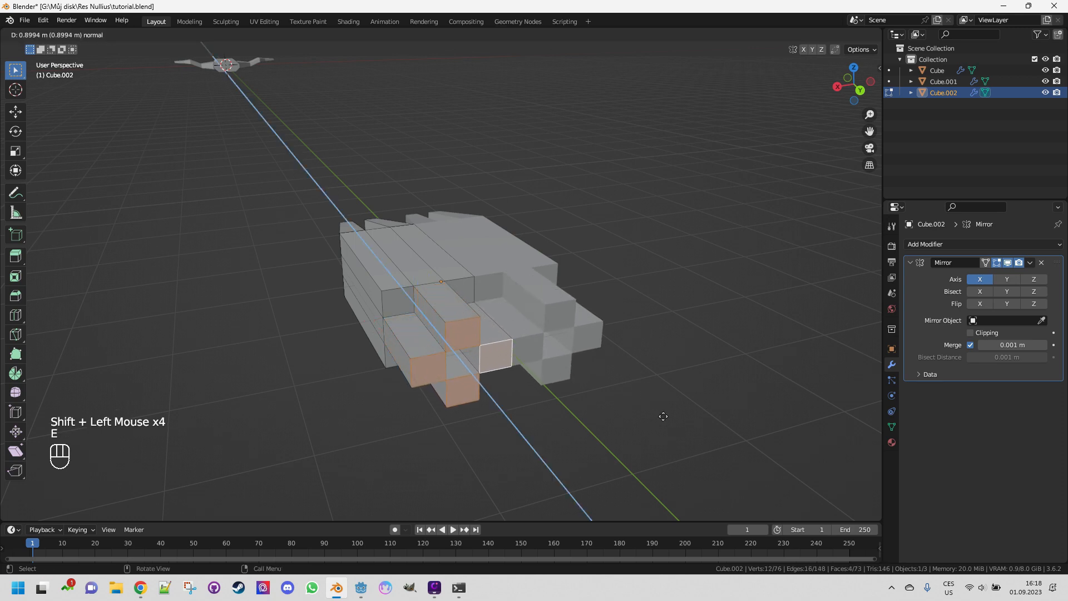
left_click(665, 421)
Scale the four extruded end faces together to less than half size, clear the selection, and return to Object Mode.
key("s")
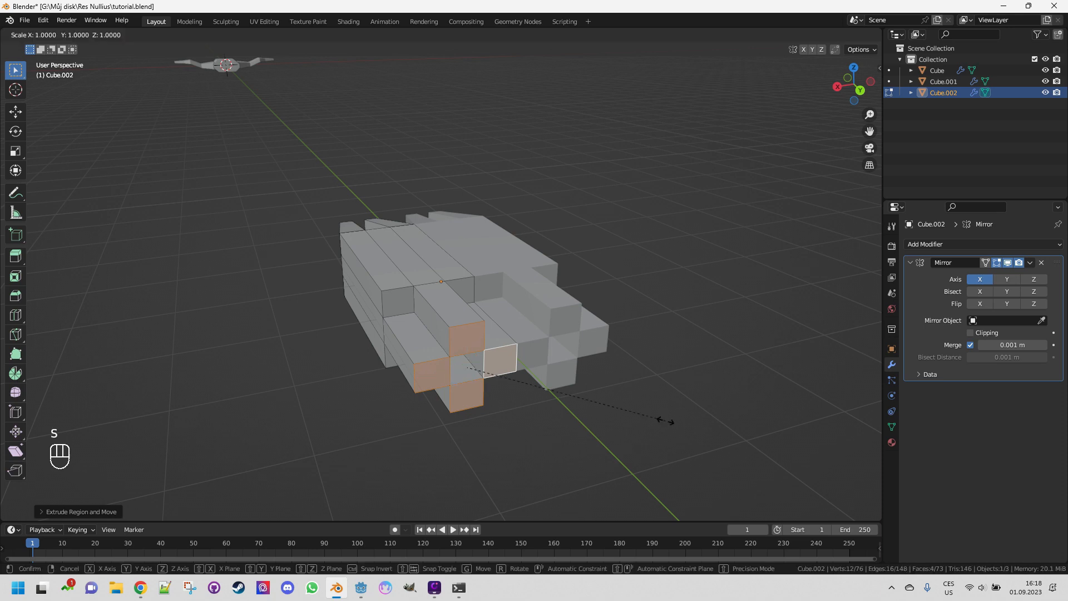
left_click(553, 384)
left_click(552, 382)
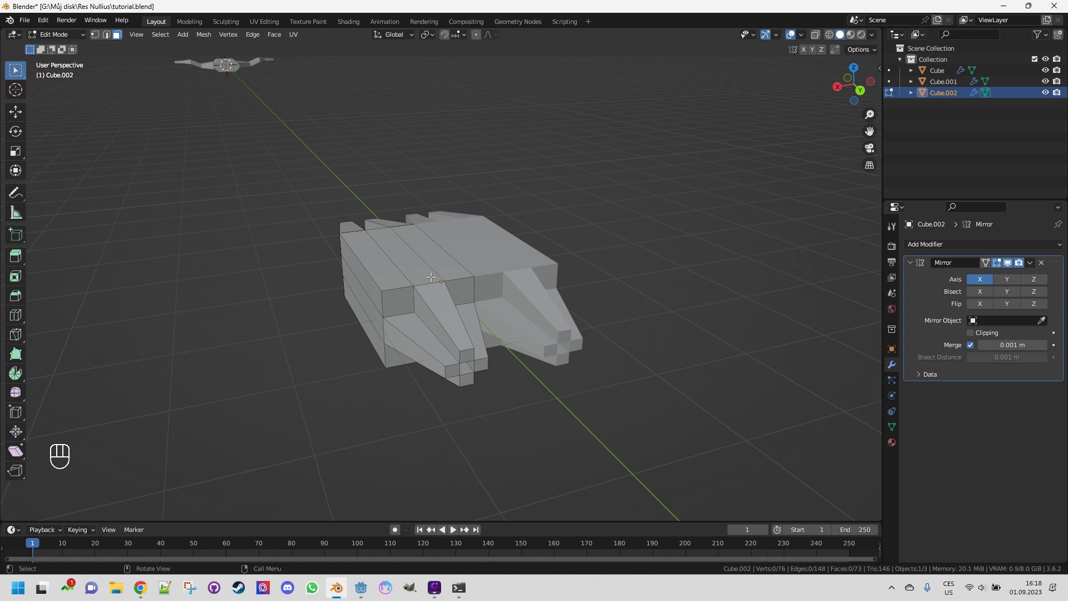
key("Tab")
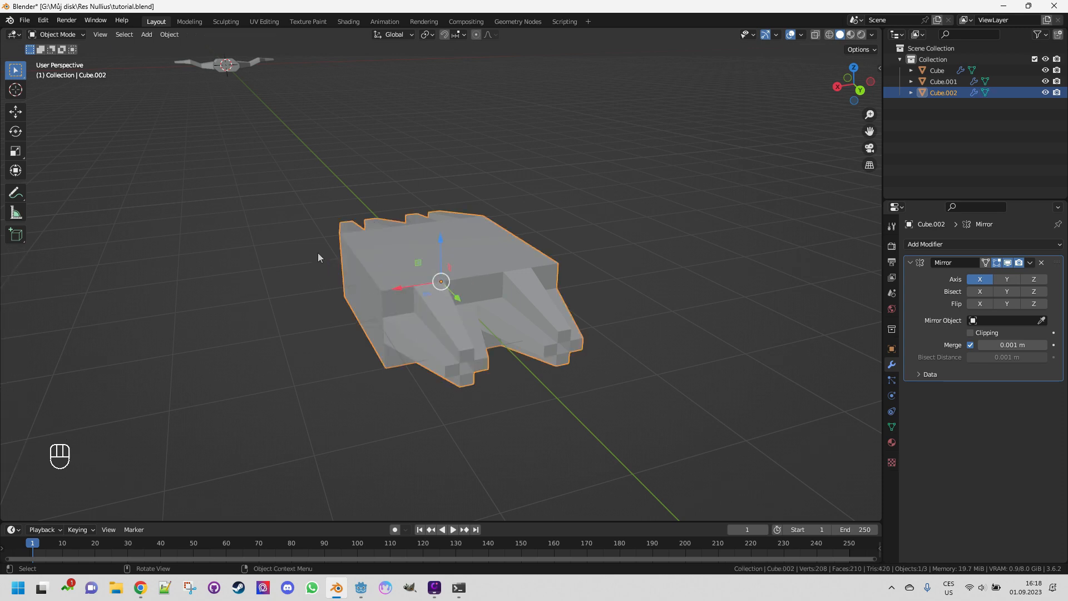
Move the pronged third cube along the Y axis to the end of the winged ship's hull and frame the ship.
scroll(300, 239, "down", 6)
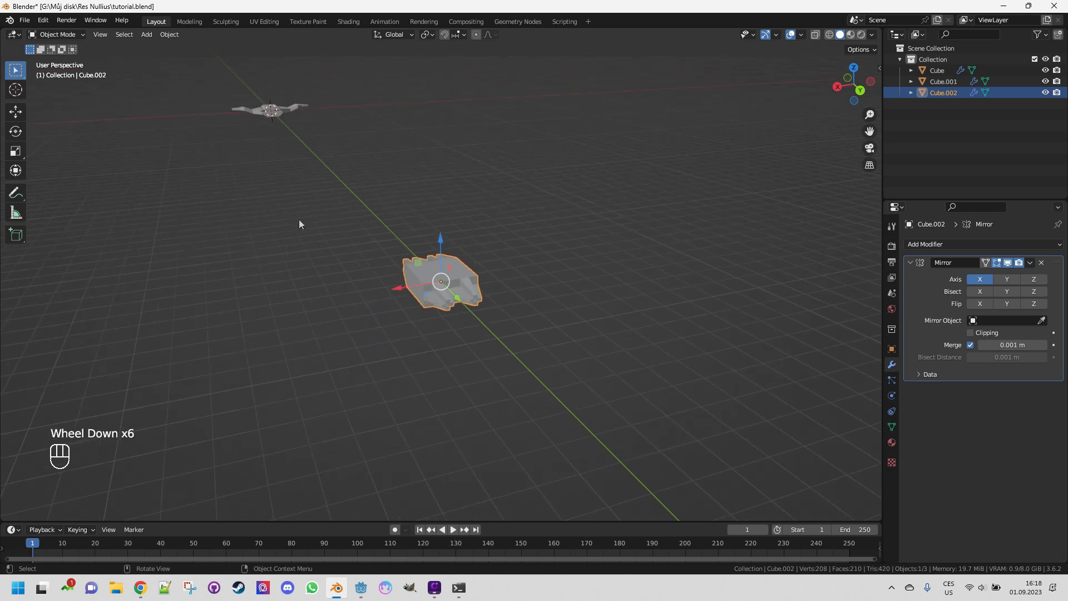
left_click_drag(456, 300, 286, 118)
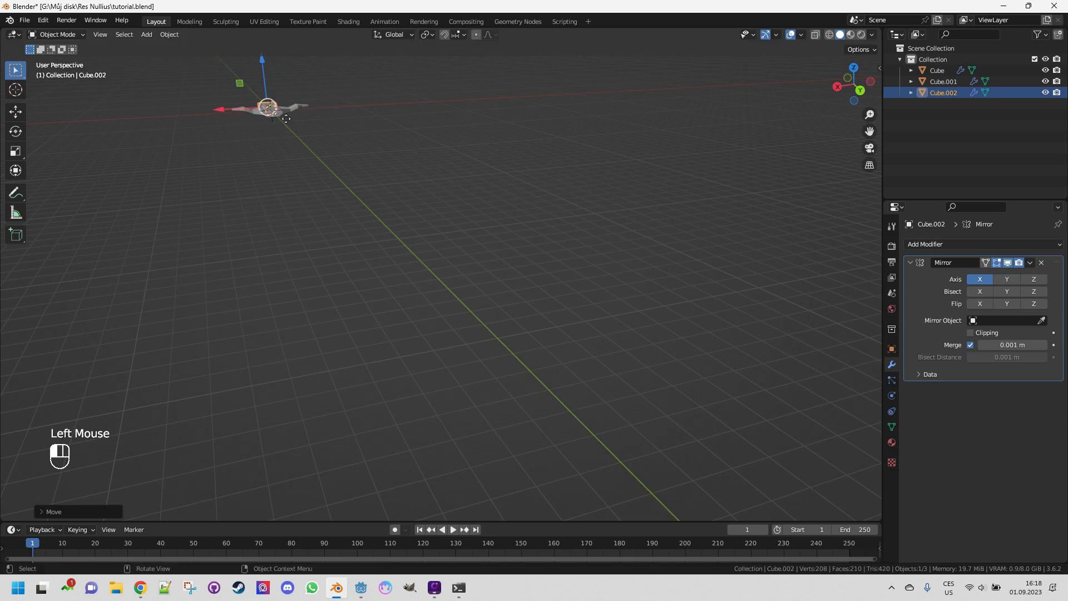
left_click(255, 114)
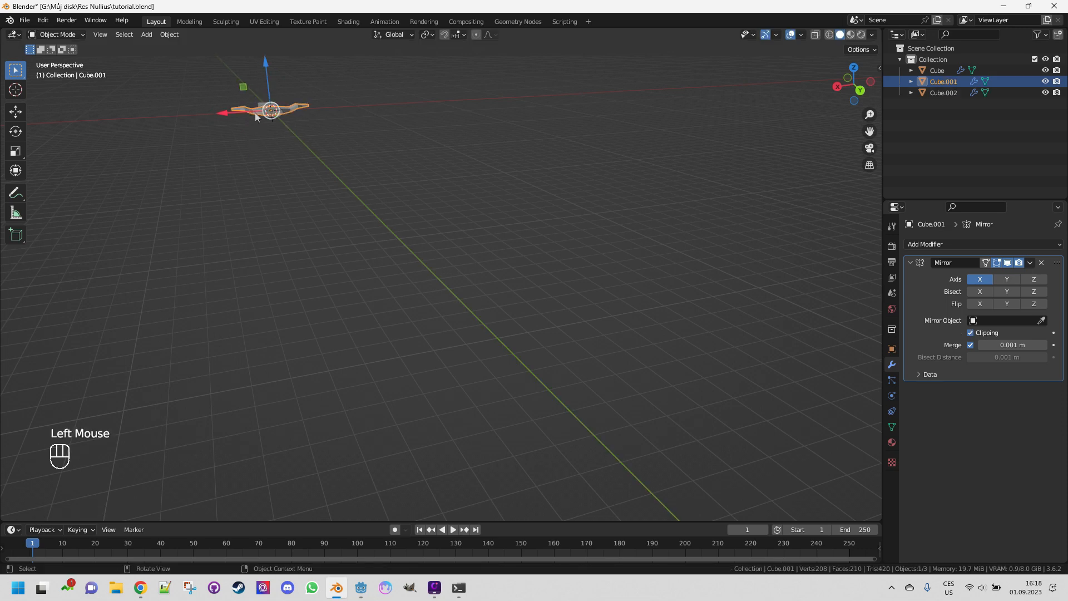
key("KP_Decimal")
middle_click_drag(256, 115, 498, 190)
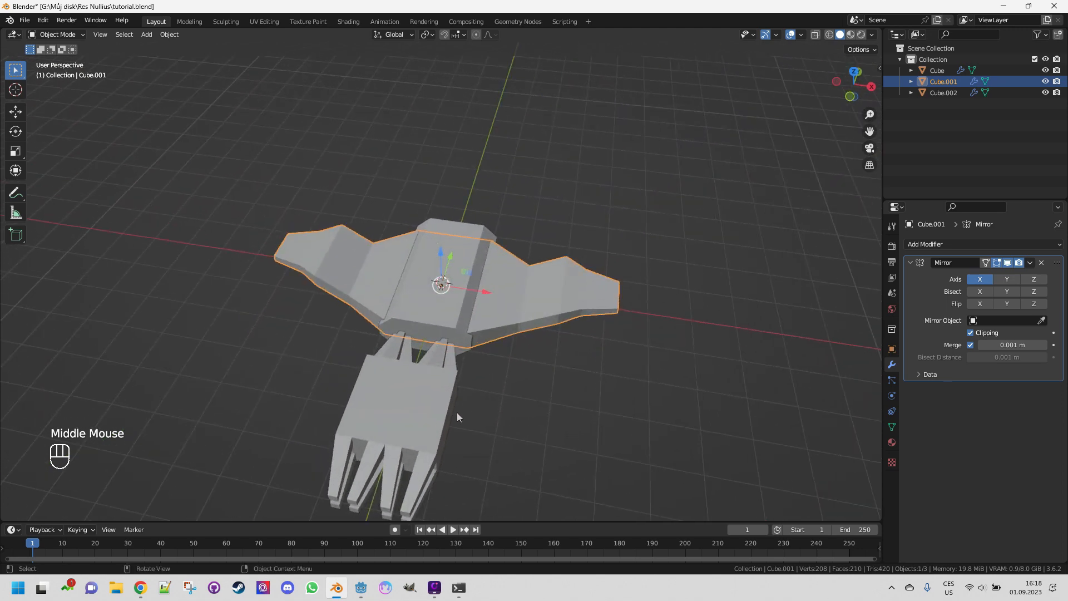
middle_click_drag(545, 421, 546, 401)
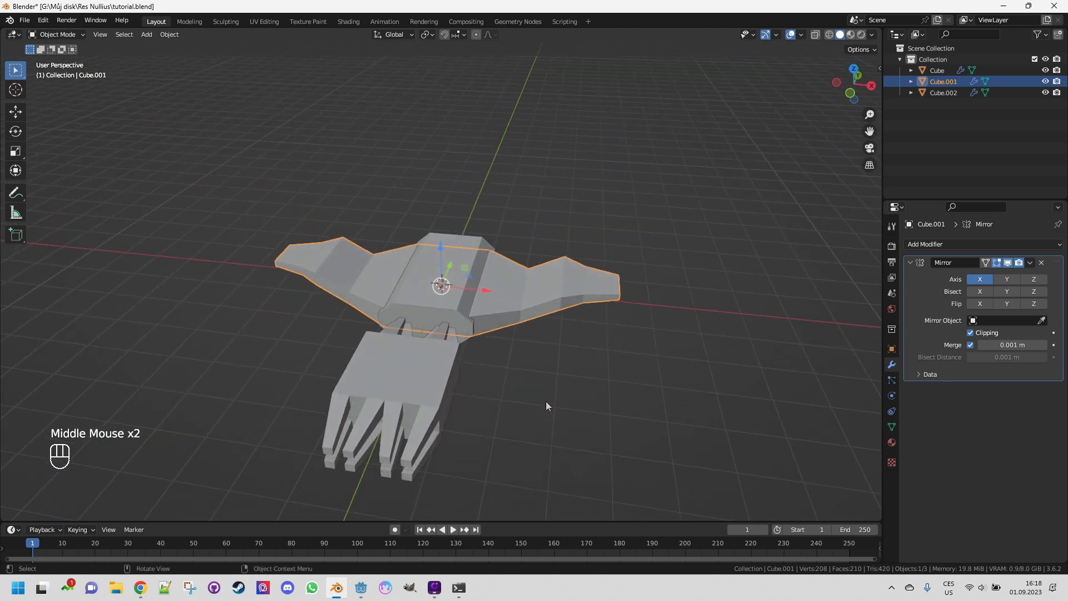
Scale the pronged third cube down uniformly to about two-thirds of its size.
left_click(413, 380)
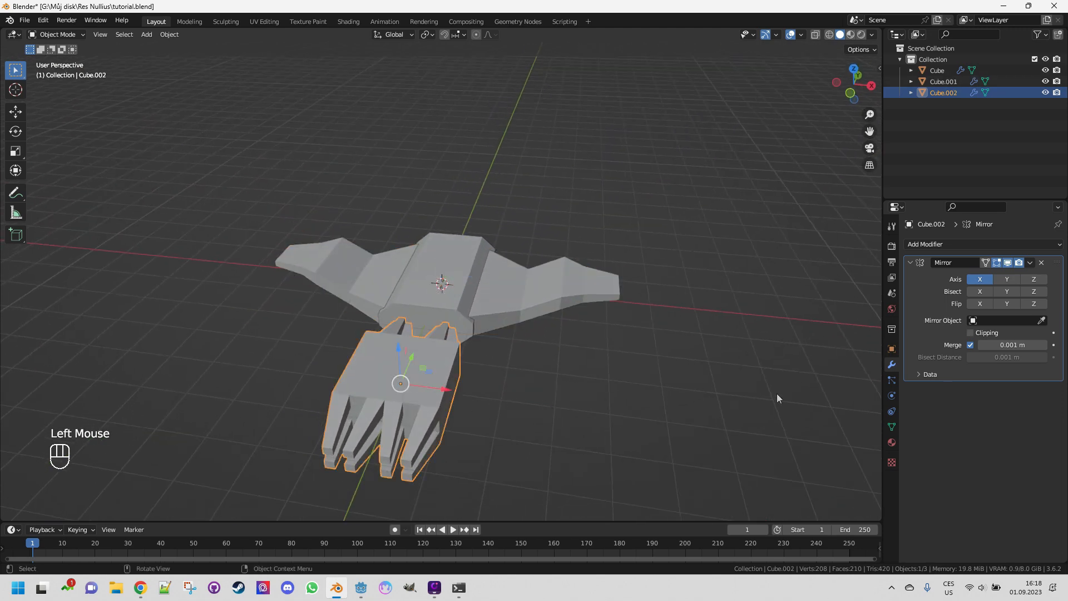
key("s")
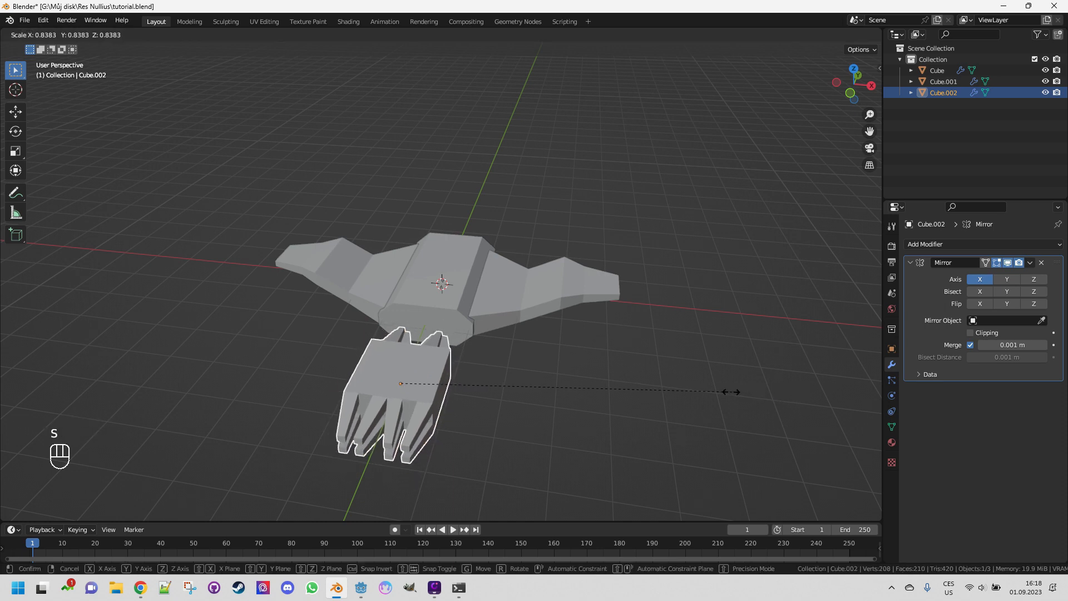
left_click(649, 396)
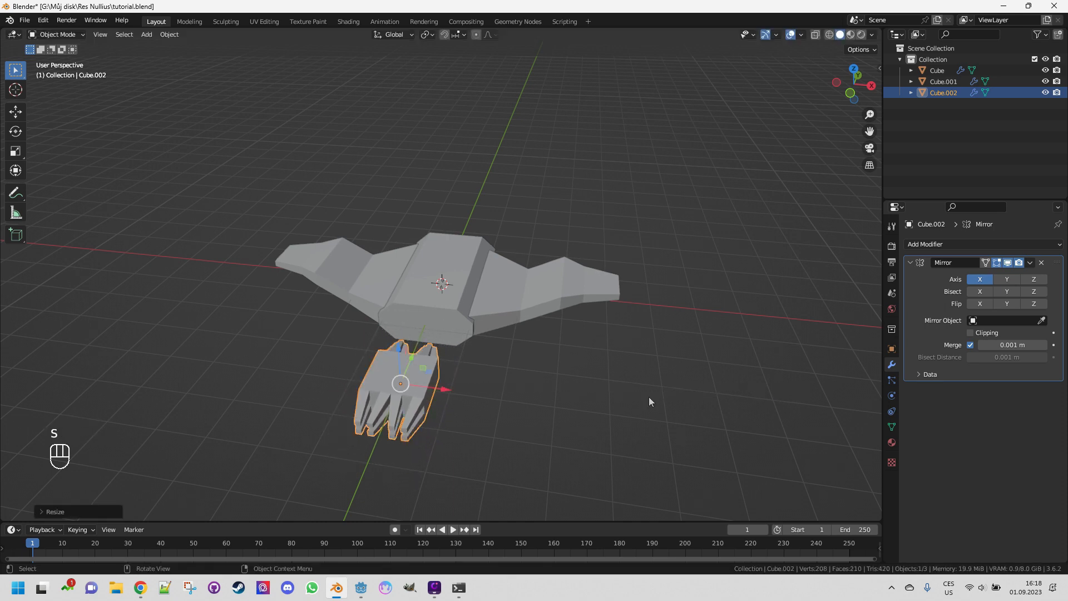
Shift the pronged part along Y until its short end sits inside the ship's hull, and save the file.
left_click_drag(413, 359, 434, 328)
mouse_move(533, 386)
middle_mouse_down()
mouse_move(446, 381)
mouse_move(496, 408)
mouse_move(517, 392)
middle_mouse_up()
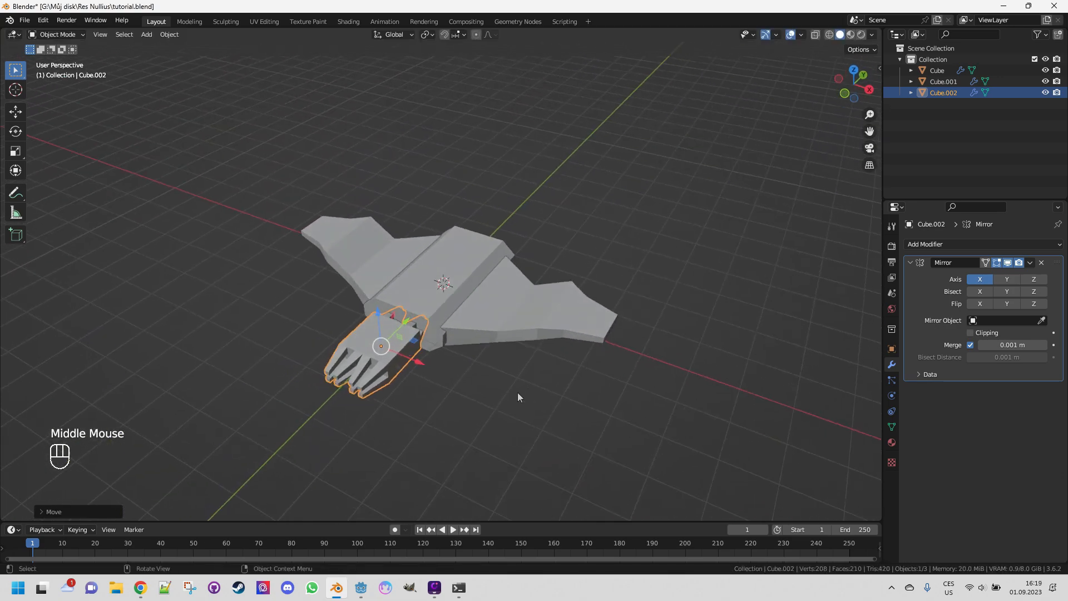
left_click_drag(407, 322, 412, 316)
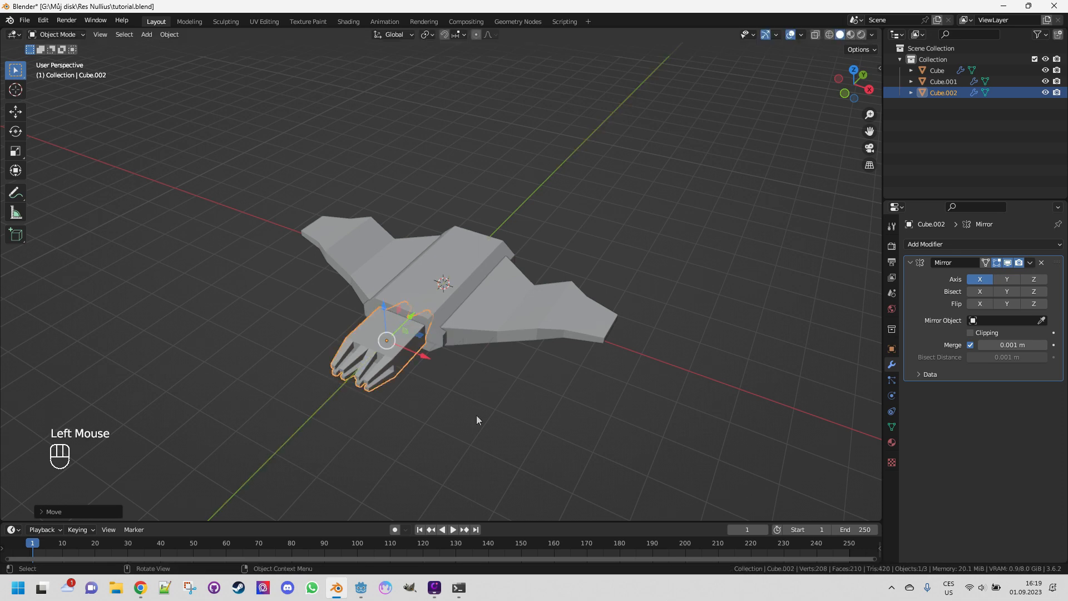
middle_click_drag(476, 414, 495, 401)
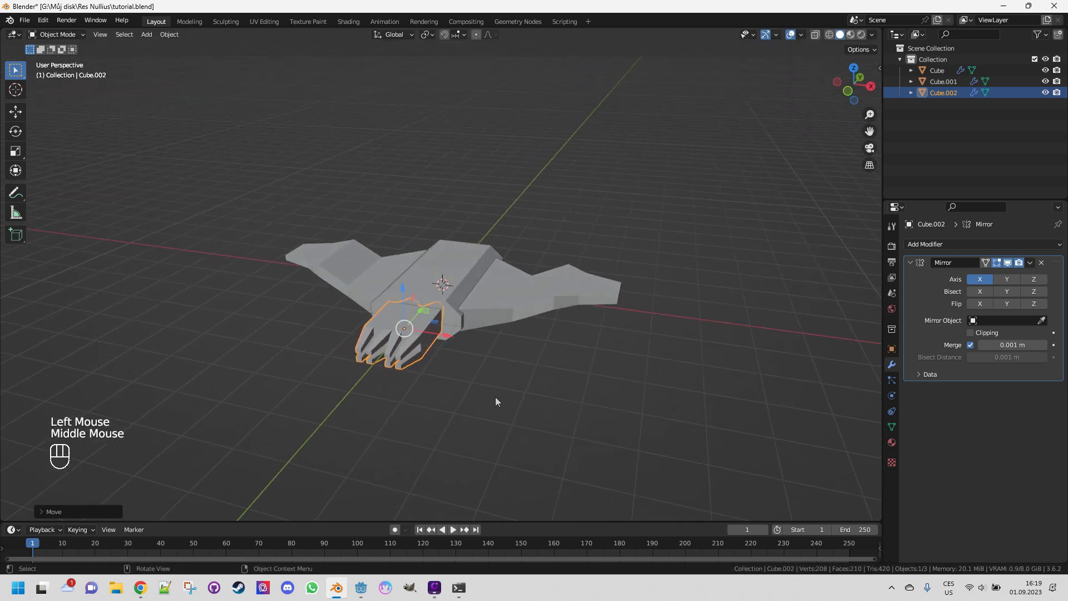
key("ctrl+s")
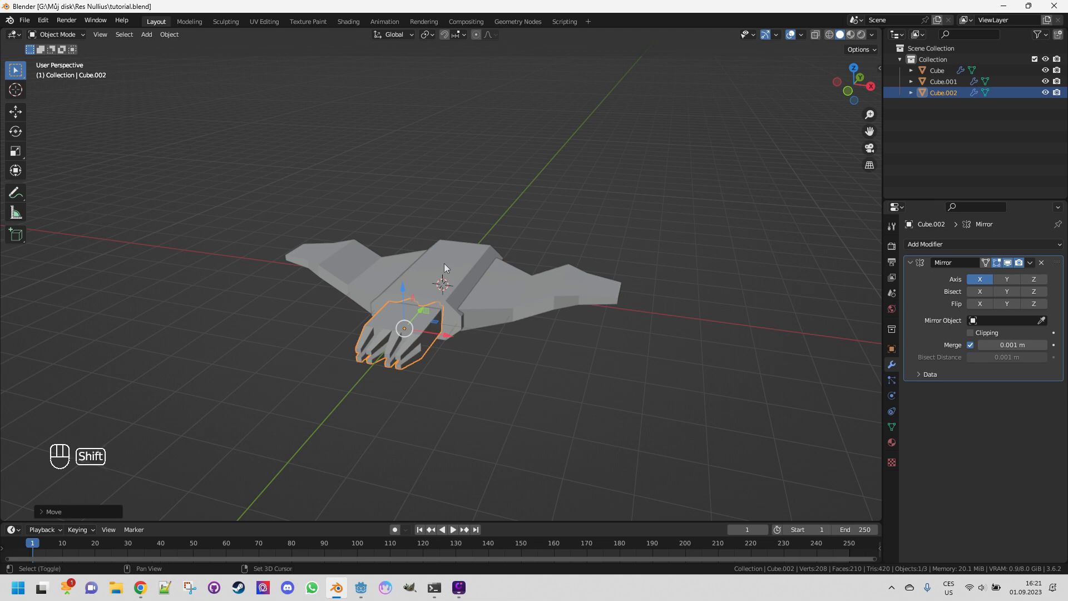
Add a cylinder mesh and rotate it 90° in the right side view so it lies lengthwise along the ship.
key("shift+a")
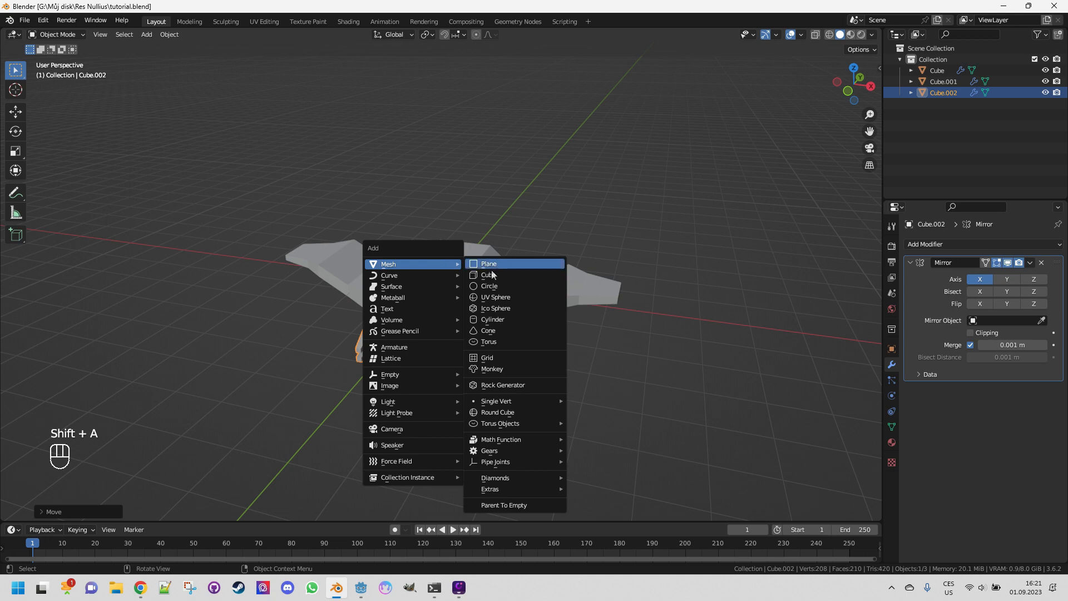
left_click(499, 318)
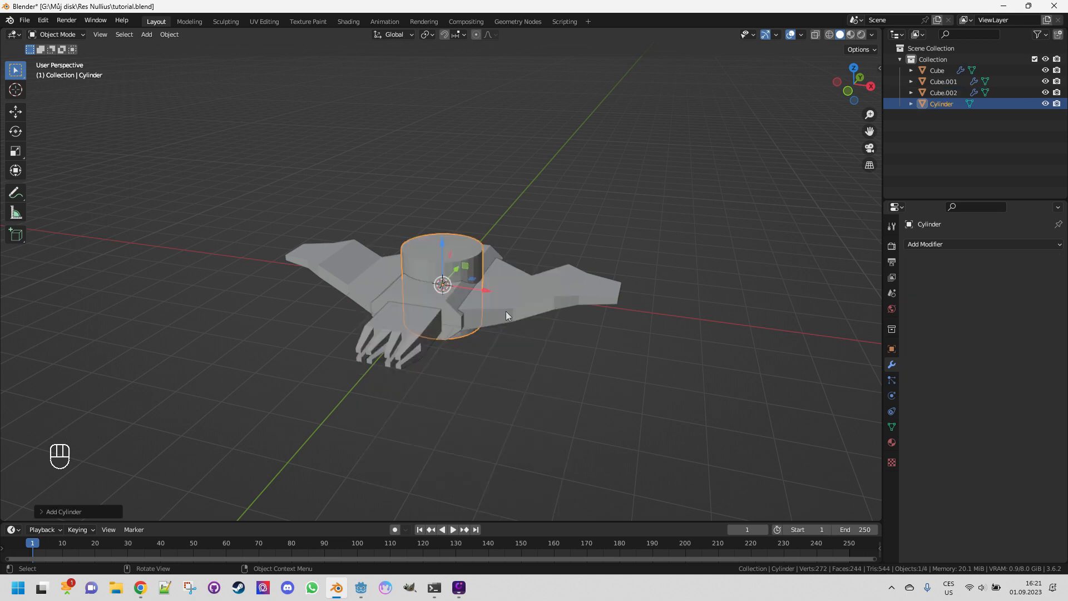
left_click(870, 87)
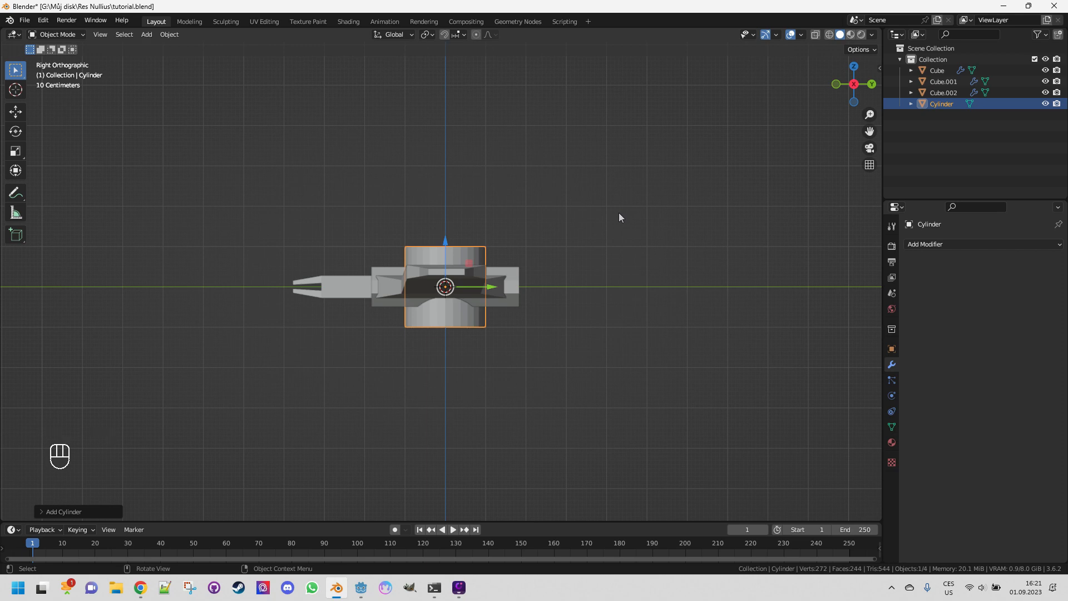
key("r")
key("ctrl")
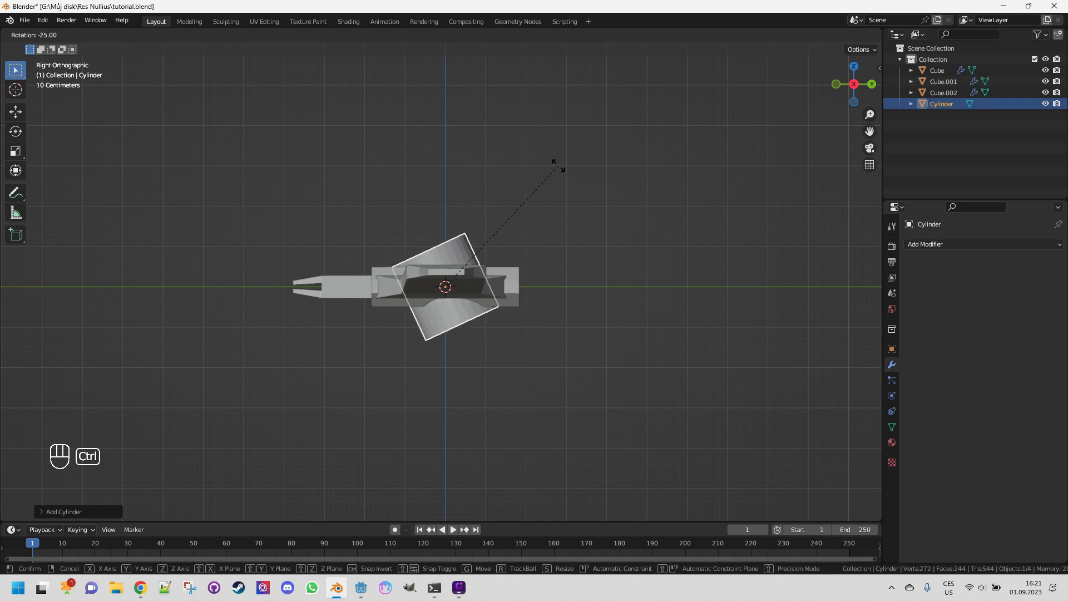
left_click(402, 185)
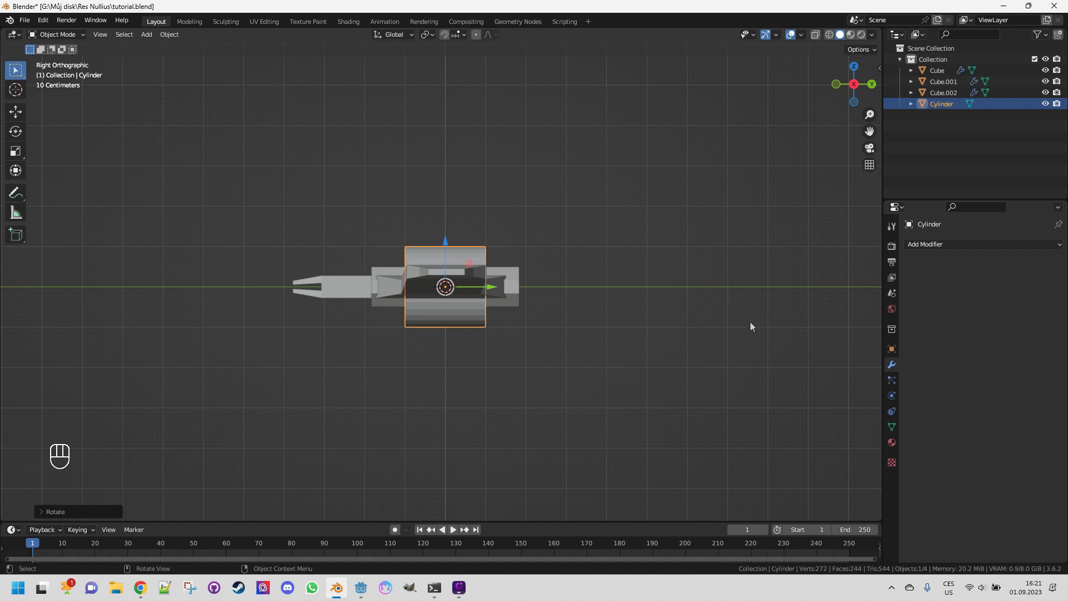
Shrink the cylinder uniformly to a little over a third of its size, and stretch it along Y to nearly three times its length.
key("s")
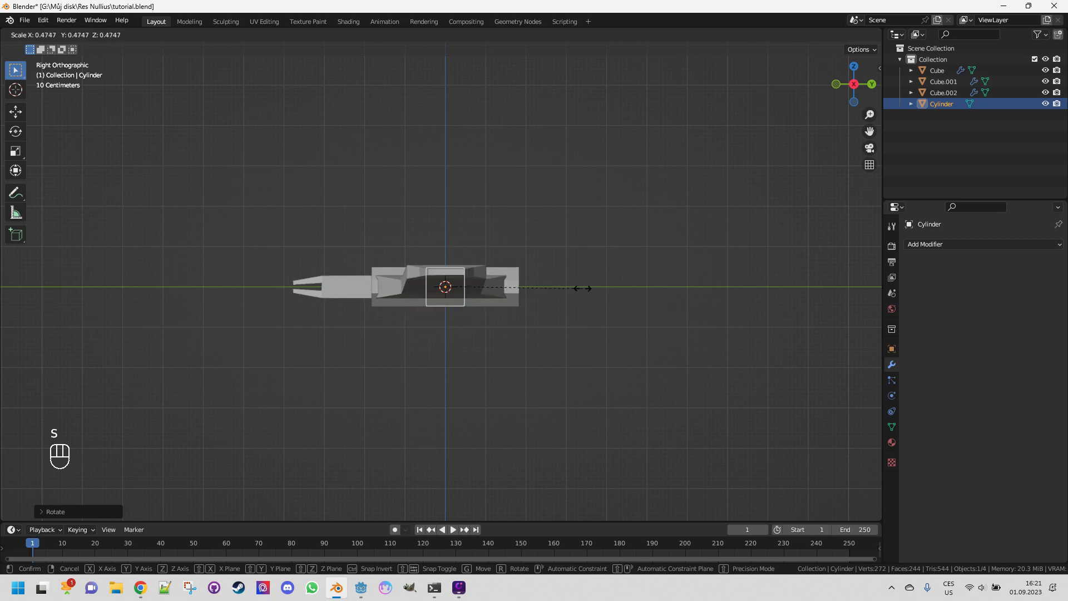
left_click(551, 286)
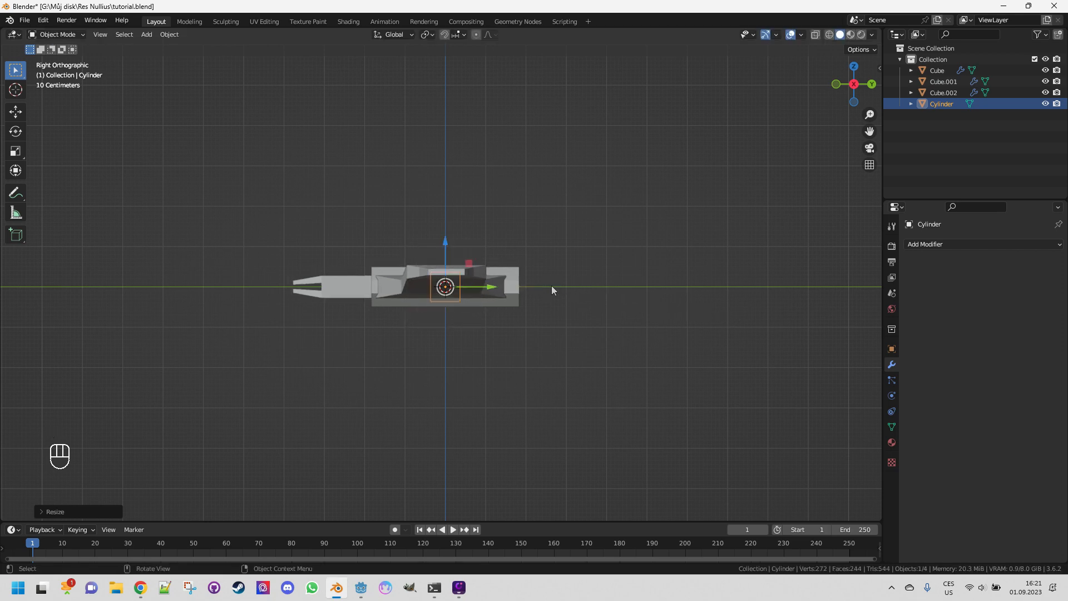
key("s")
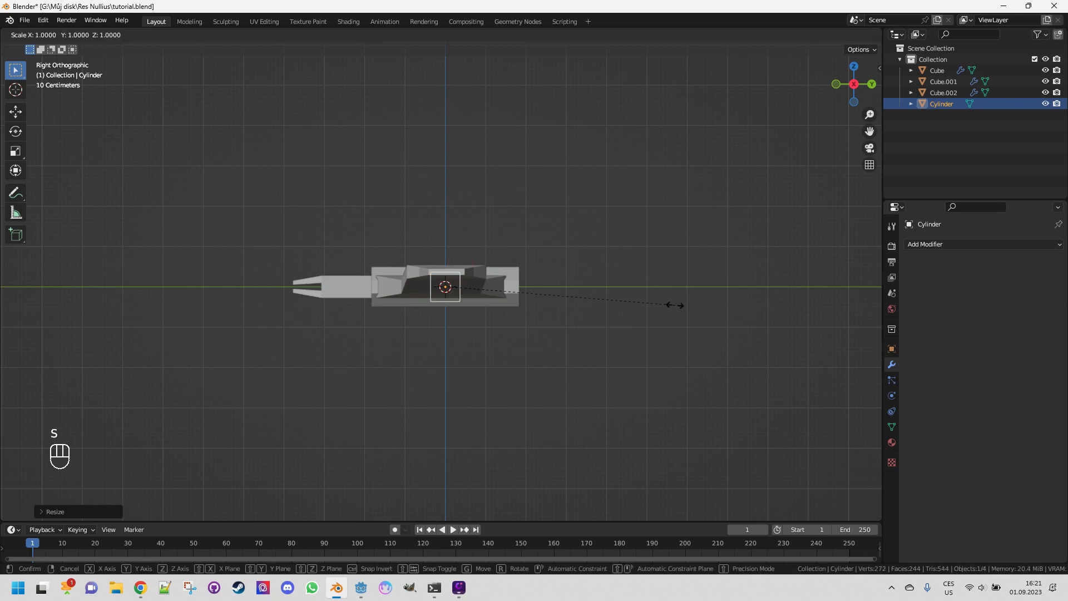
key("y")
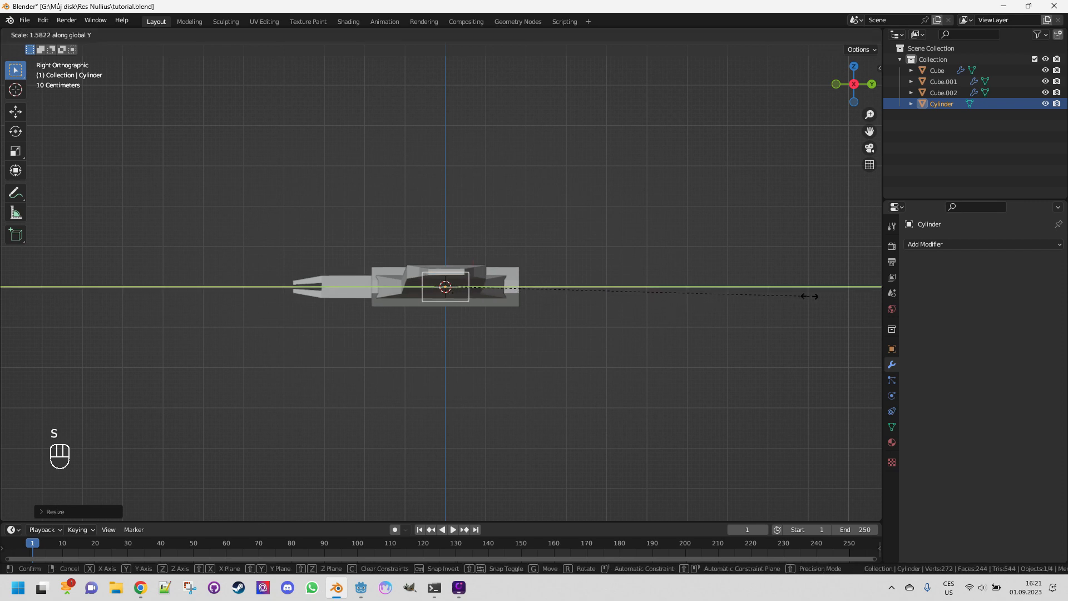
left_click(180, 322)
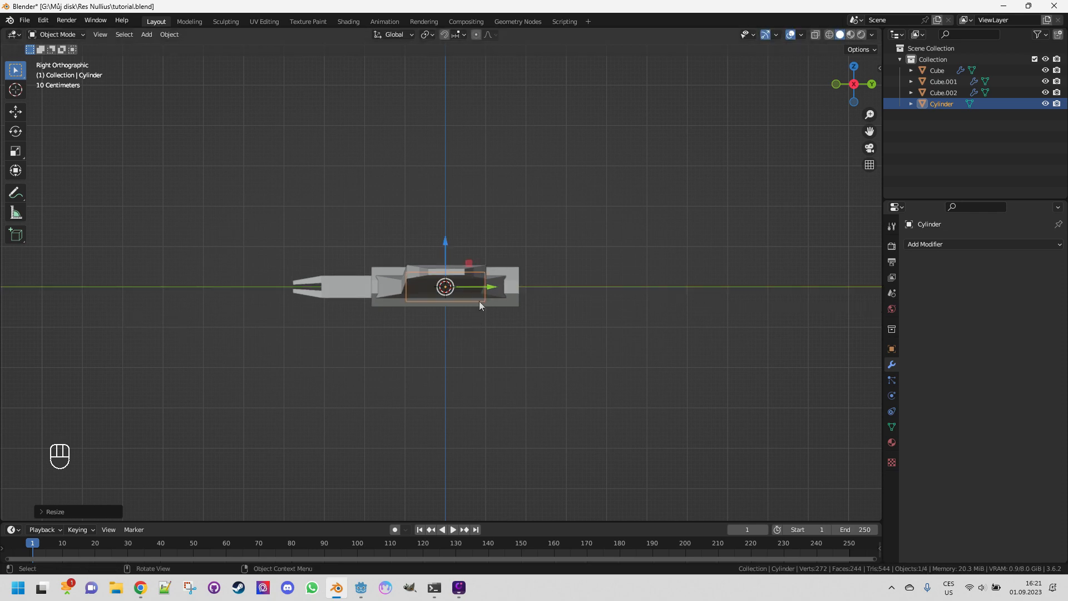
Move the cylinder along the Y axis so it overlaps the prongs at the ship's end.
left_click(492, 288)
left_click_drag(493, 288, 340, 306)
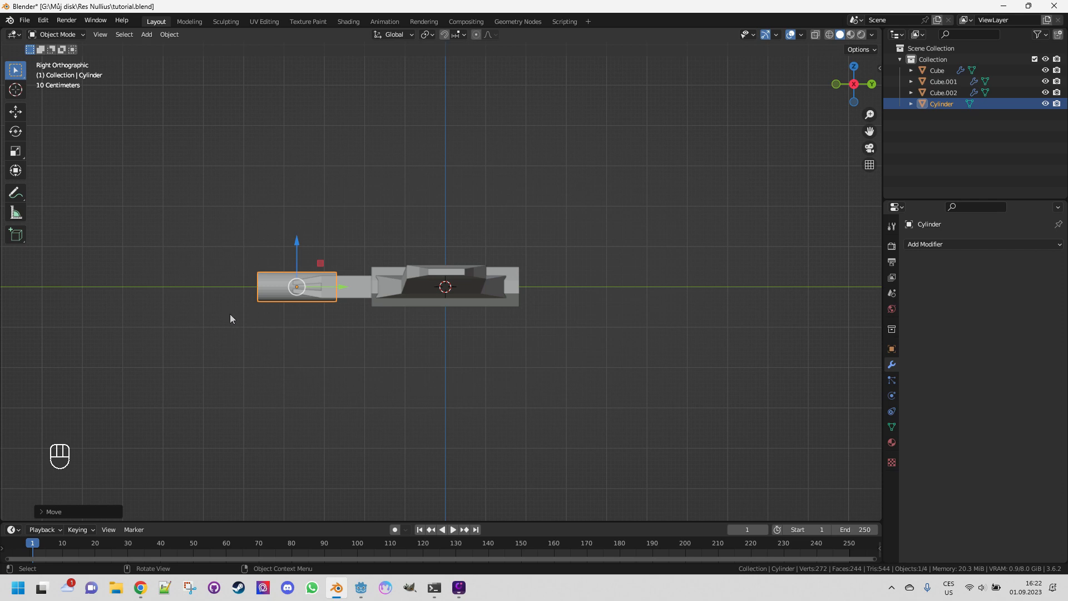
middle_click_drag(231, 318, 338, 363)
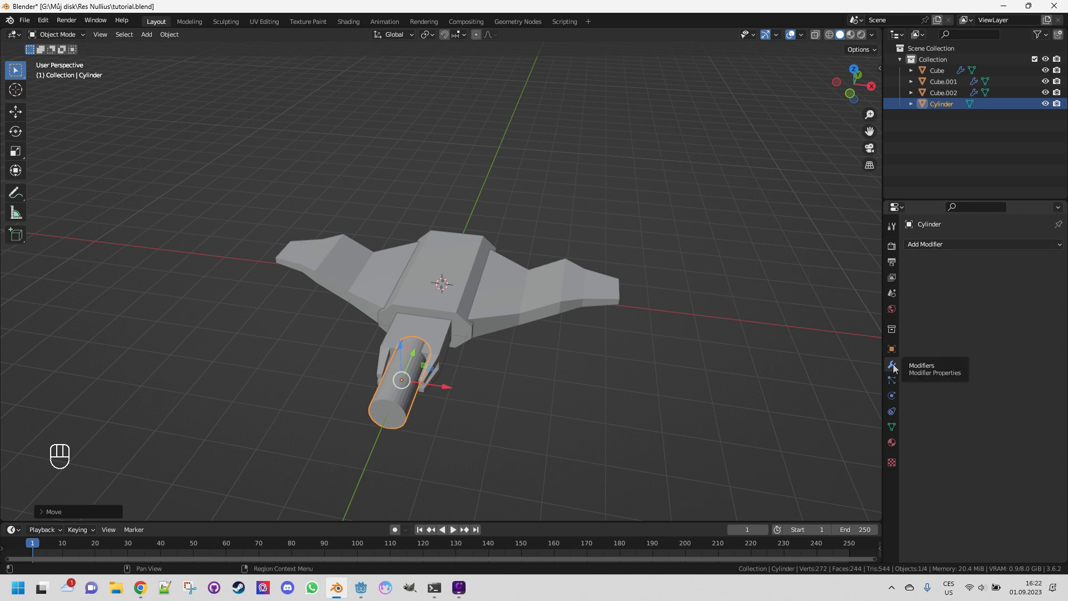
Add an X-axis Mirror modifier to the cylinder and shift its mesh about 0.43 m along X to form a side-by-side pair.
left_click(937, 248)
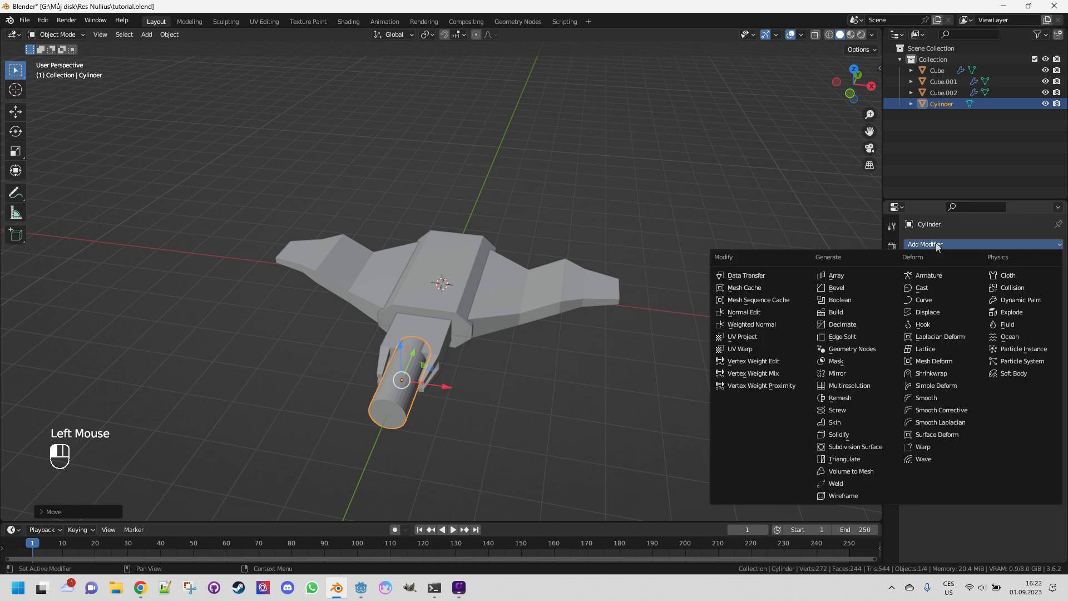
left_click(848, 374)
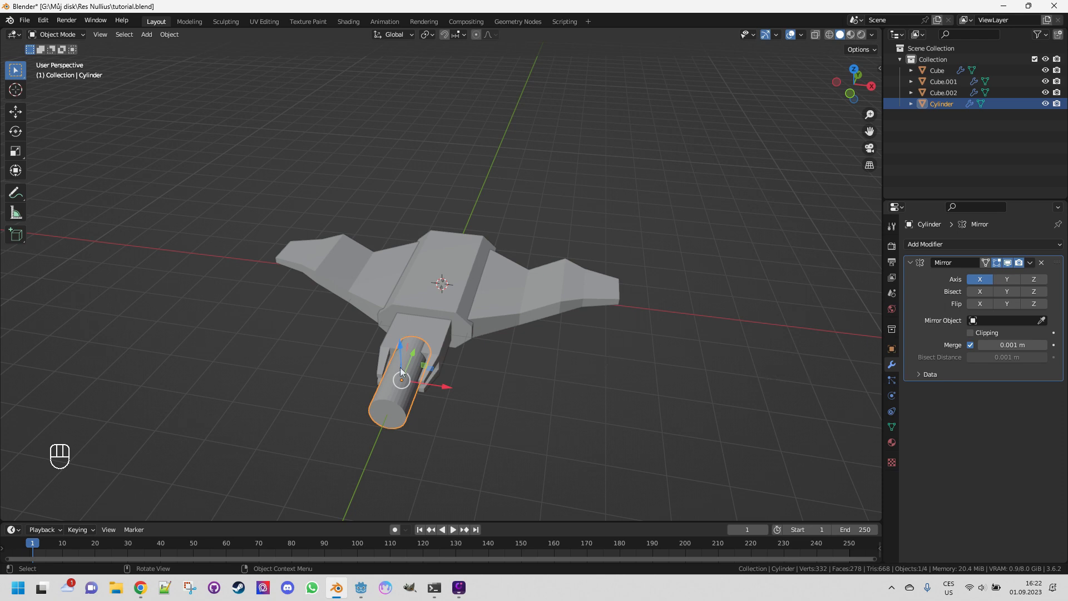
key("Tab")
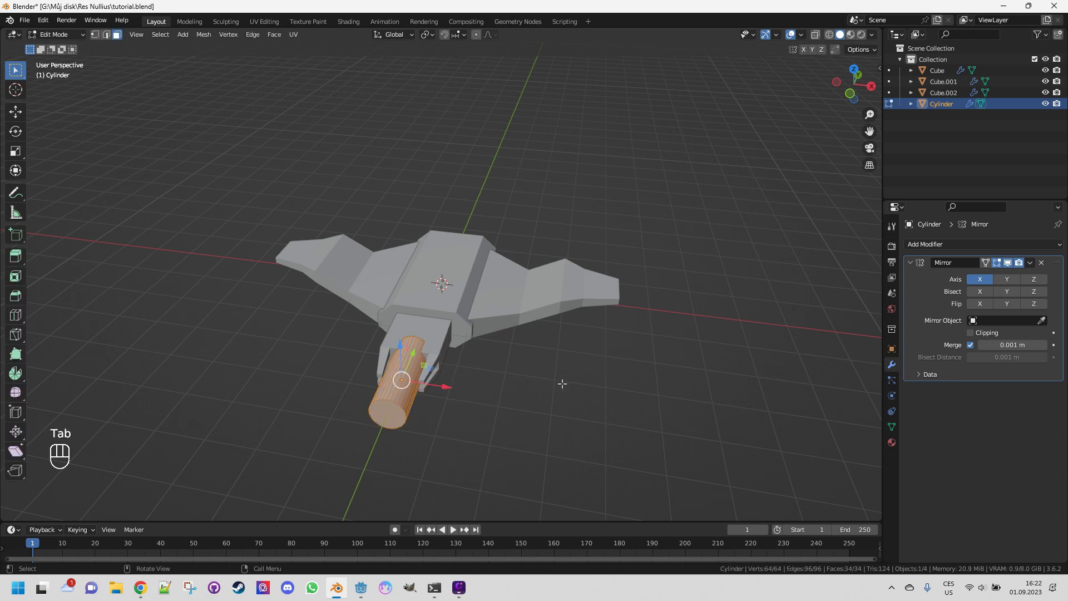
key("g")
key("x")
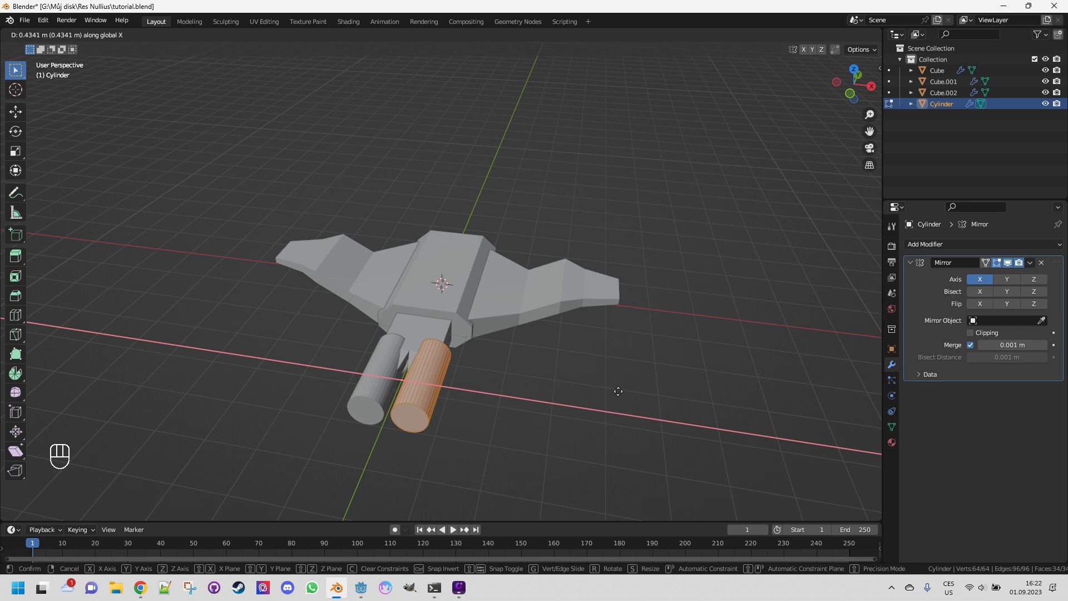
left_click(618, 391)
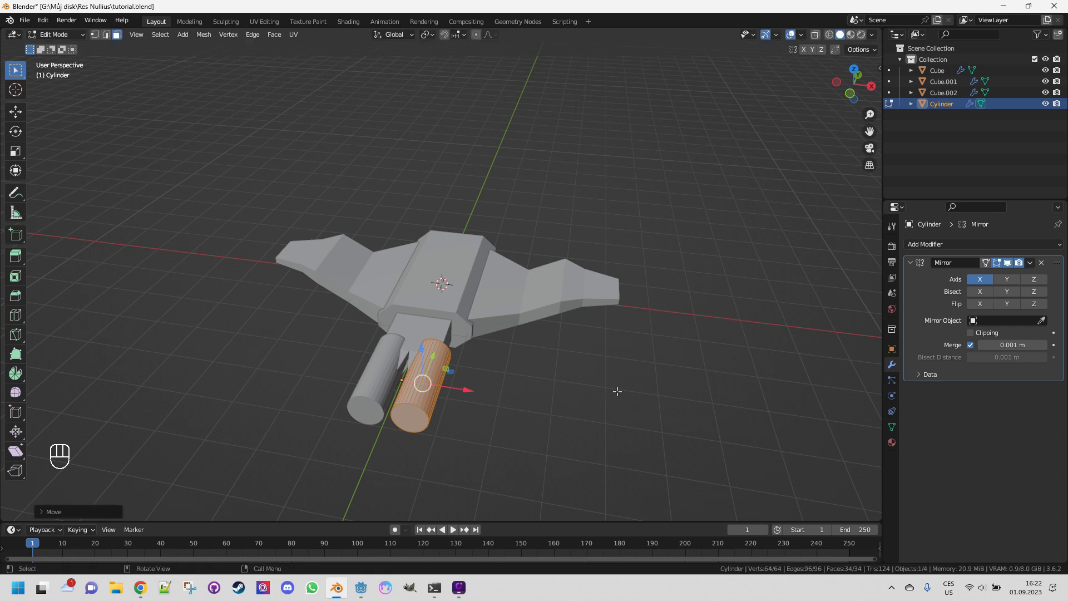
mouse_move(584, 390)
middle_mouse_down()
mouse_move(589, 425)
mouse_move(573, 382)
middle_mouse_up()
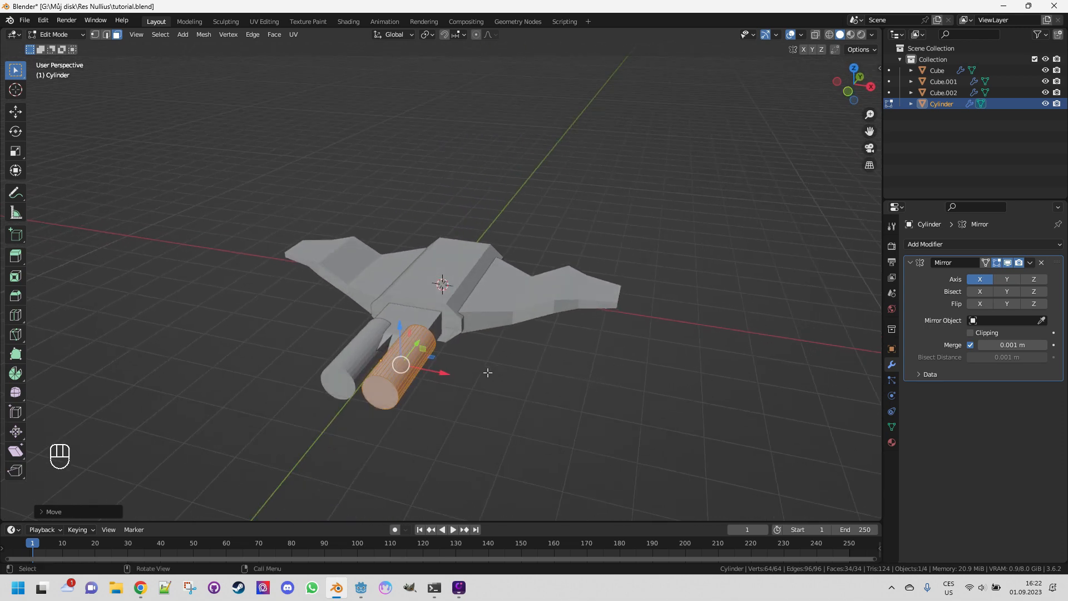
key("Tab")
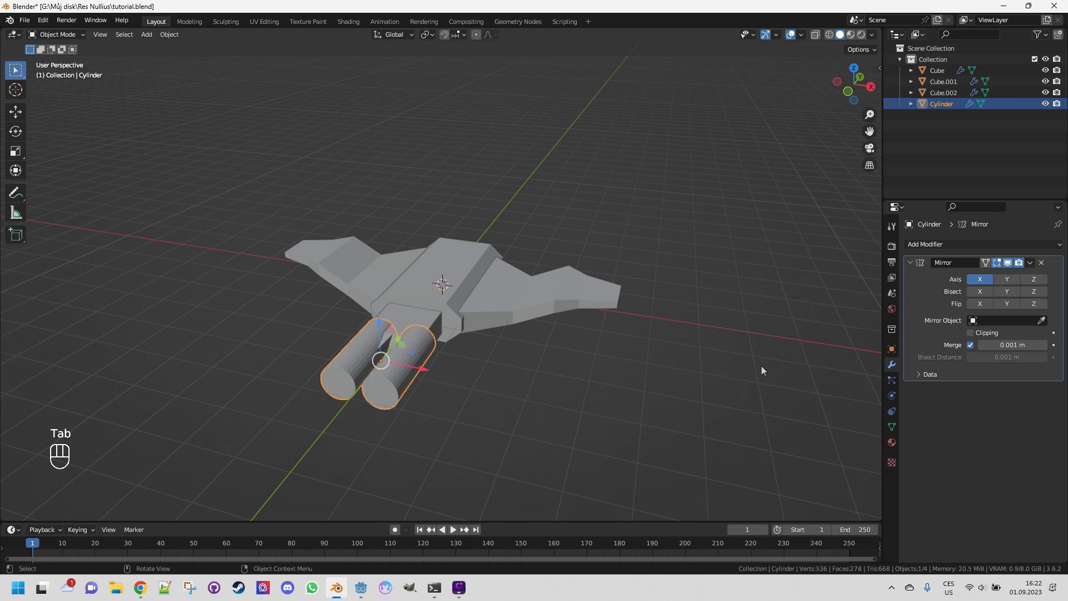
Scale the mirrored cylinder pair uniformly down to about two thirds of its size, and save the file.
key("s")
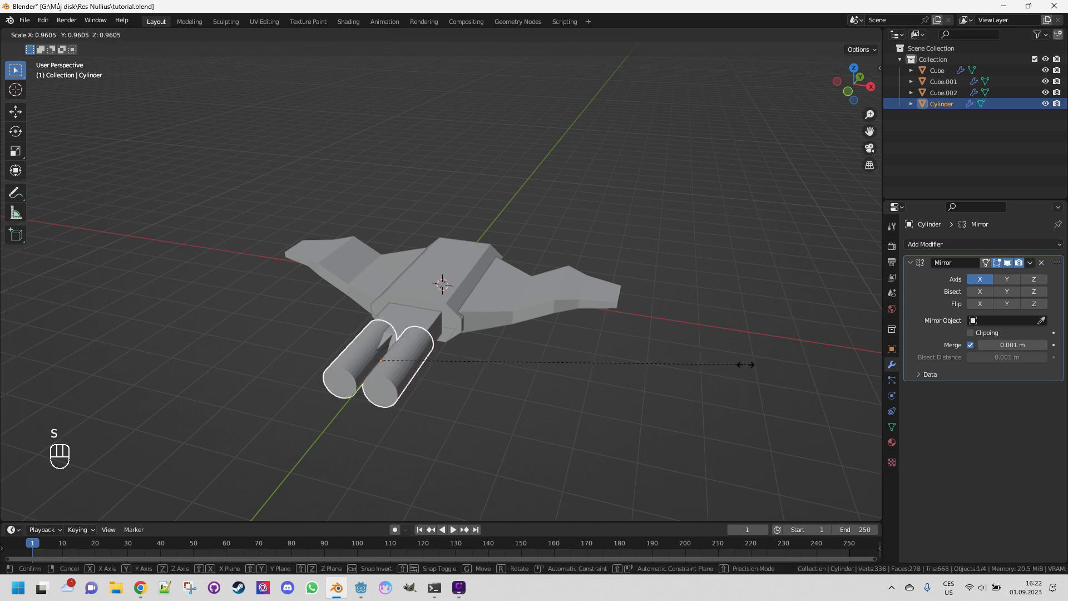
left_click(634, 377)
middle_click_drag(633, 381, 589, 380)
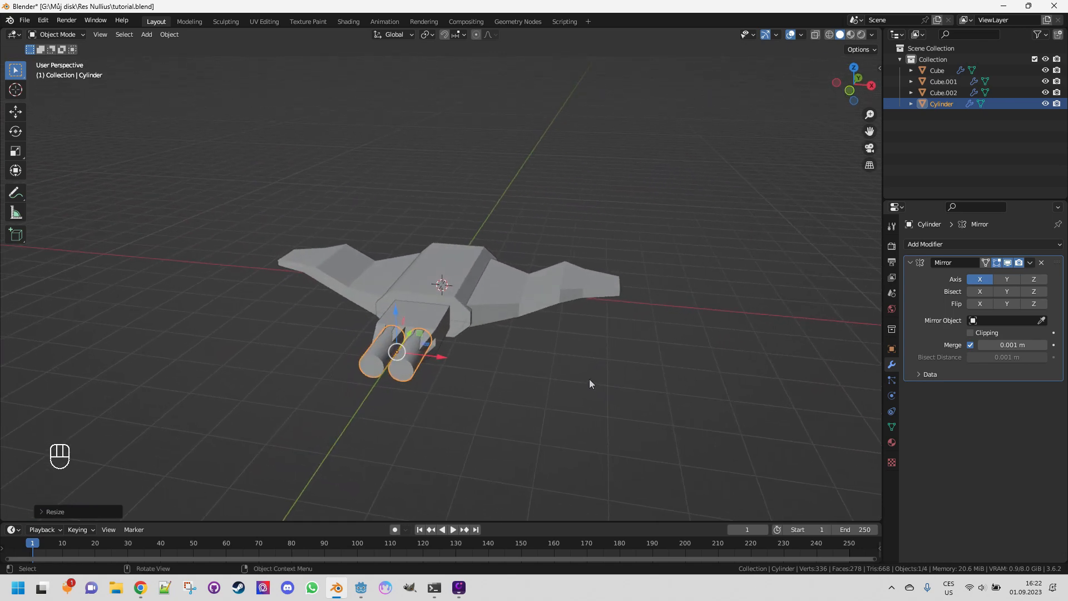
key("ctrl+s")
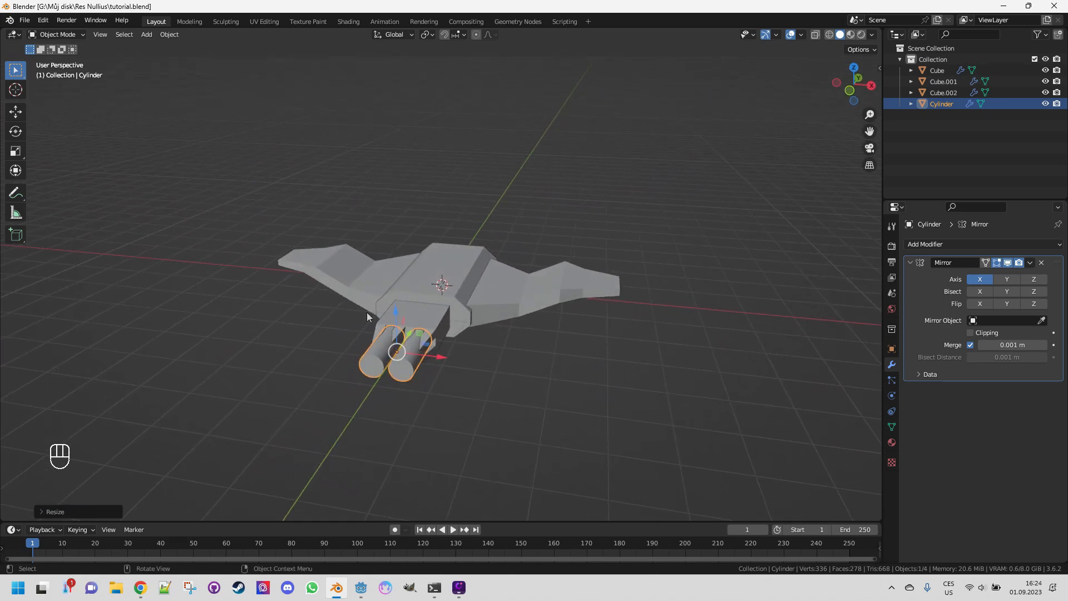
Inset the outer end face of the mirrored cylinder and extrude it about 0.6 m inward to hollow out both barrels.
key("Tab")
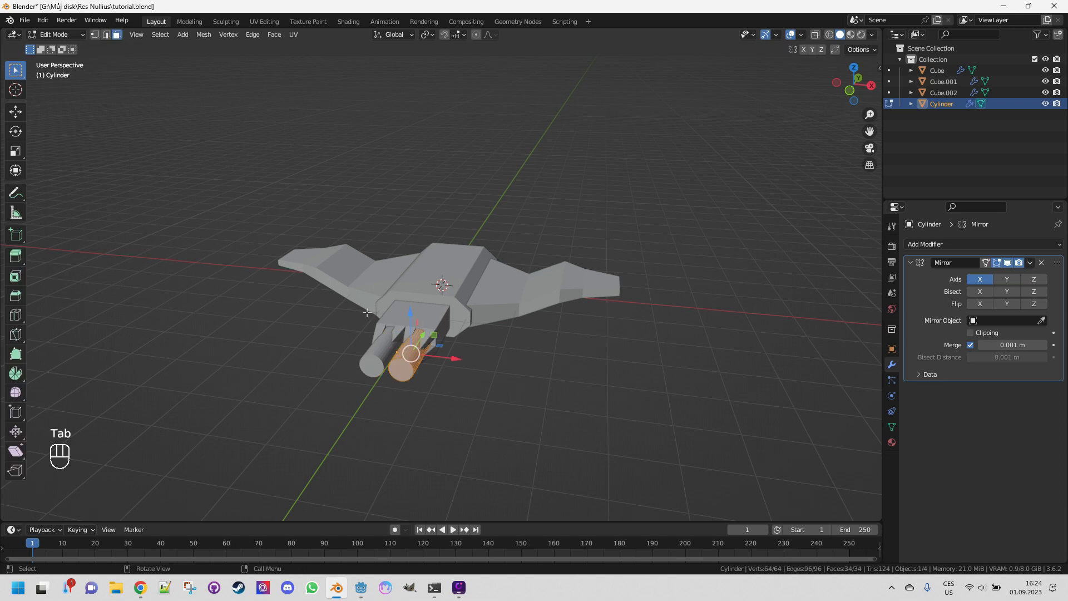
left_click(401, 374)
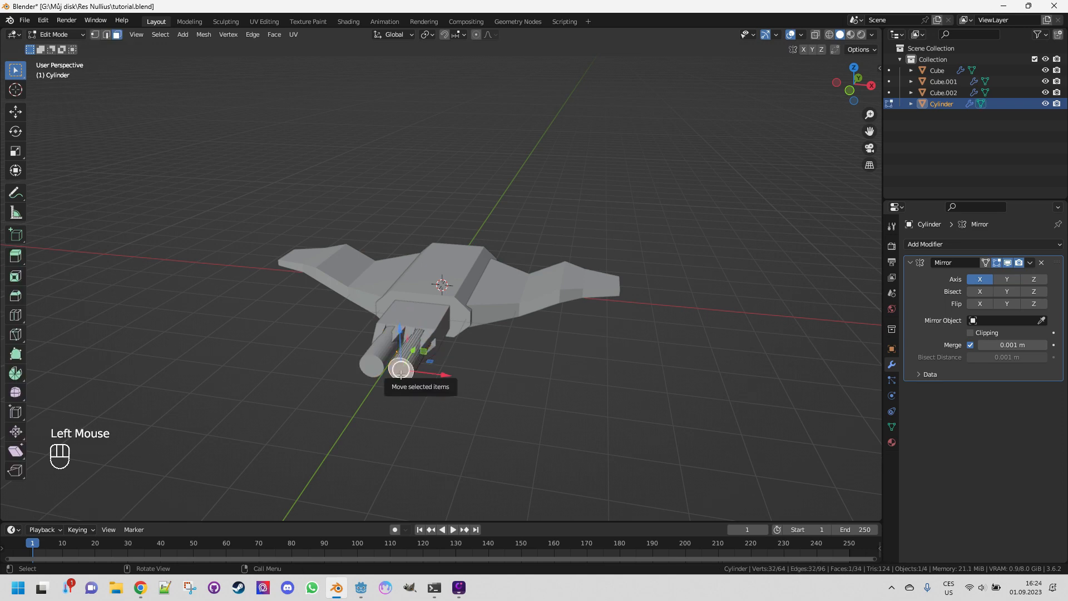
scroll(413, 399, "up", 1)
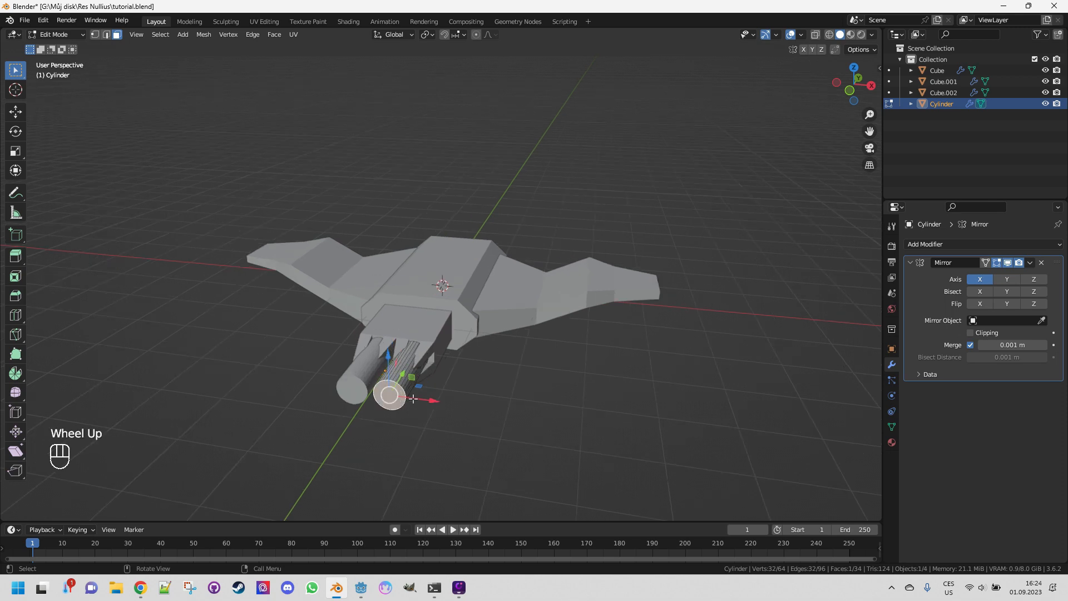
scroll(414, 399, "up", 1)
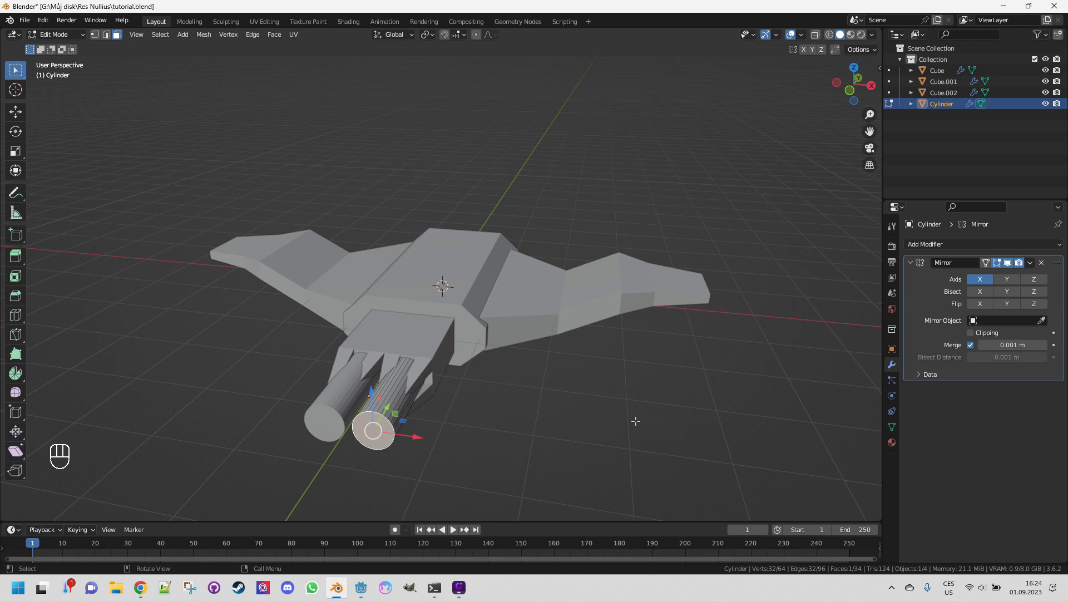
key("i")
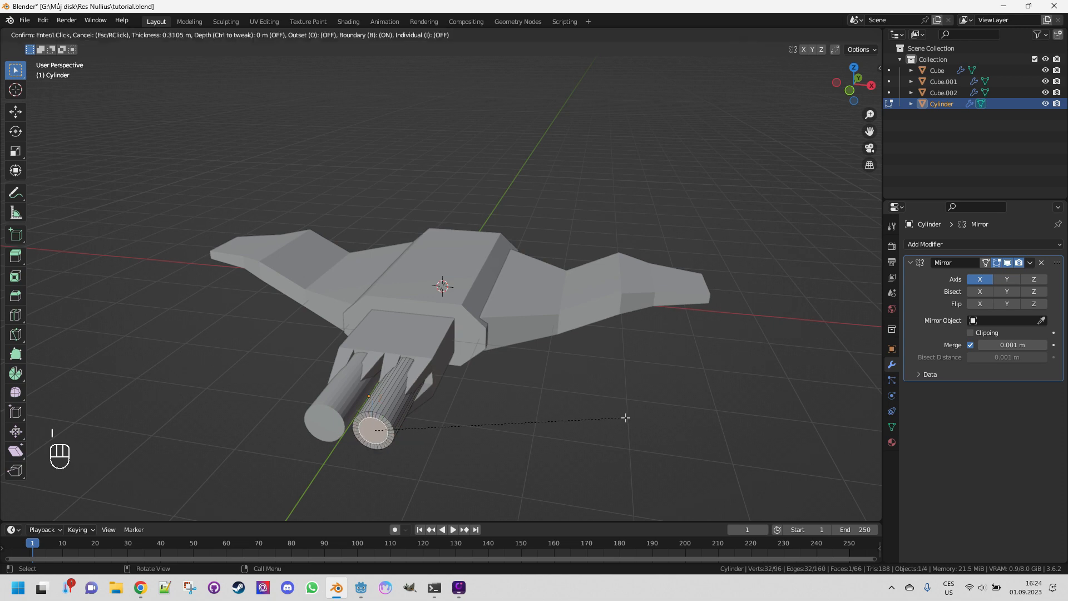
left_click(621, 417)
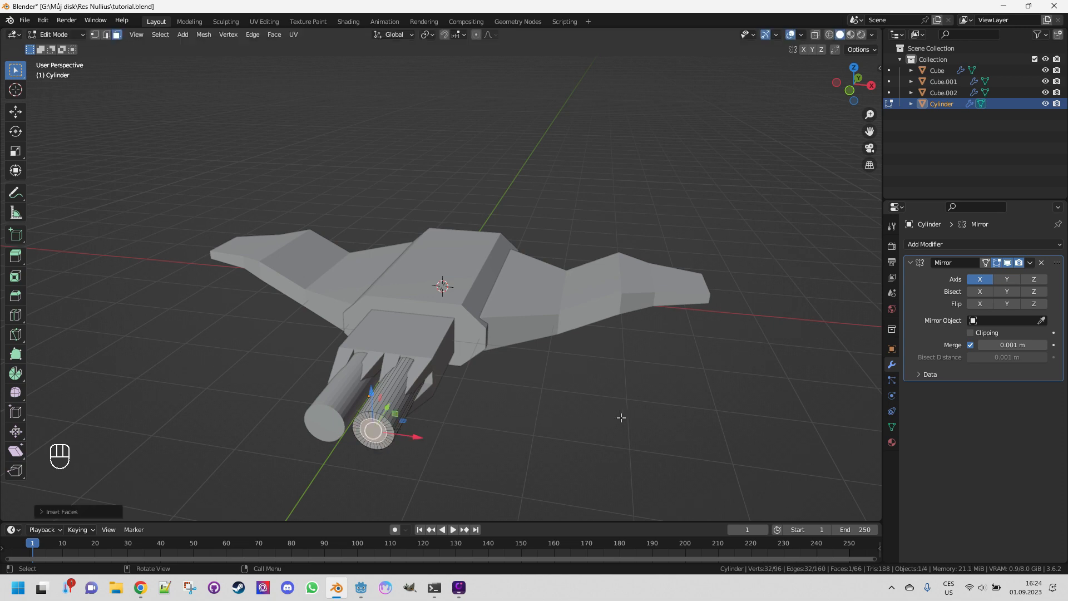
key("e")
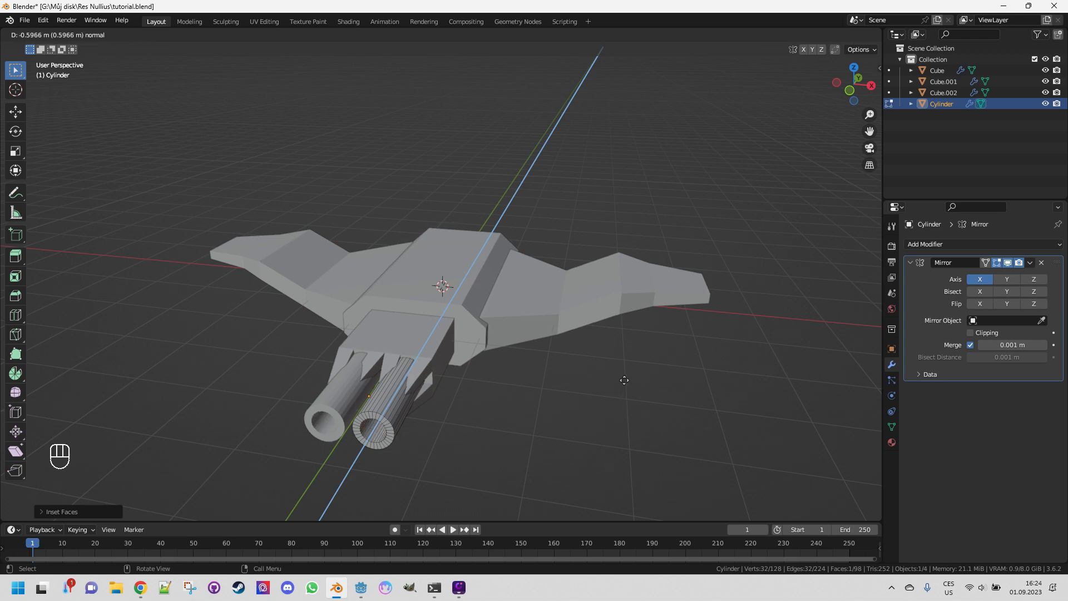
left_click(624, 381)
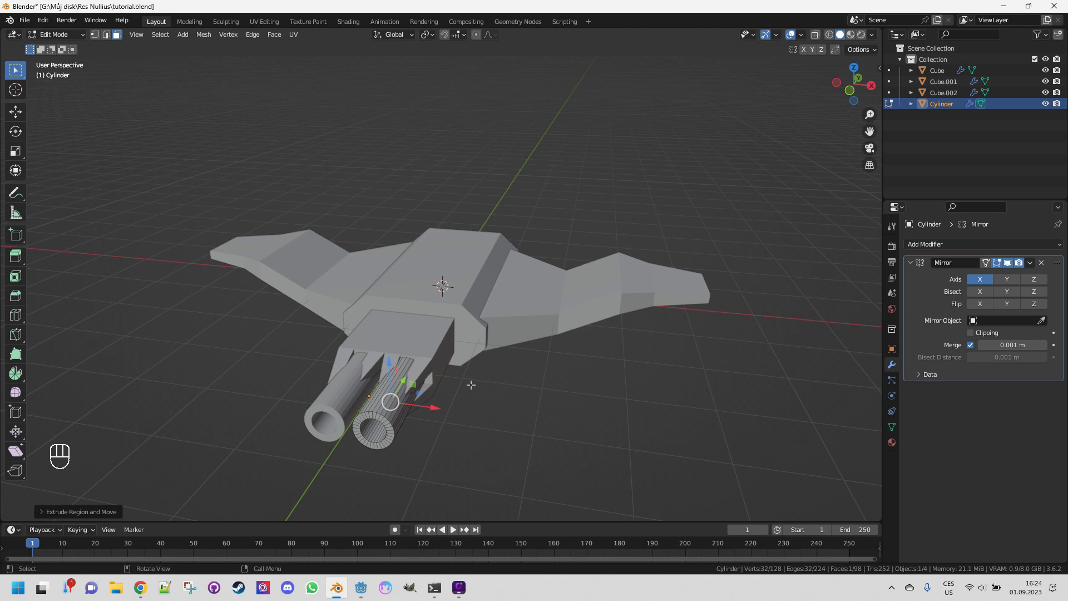
key("Tab")
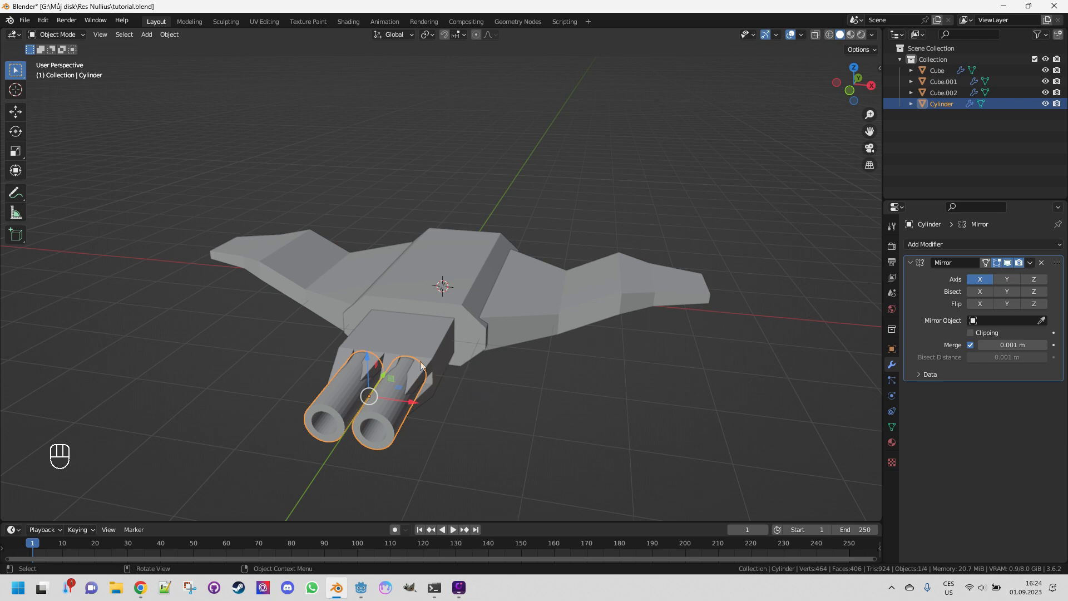
Add another cylinder mesh and rotate it 90° in the right side view so it lies lengthwise along the ship.
key("shift")
key("shift+a")
mouse_move(391, 348)
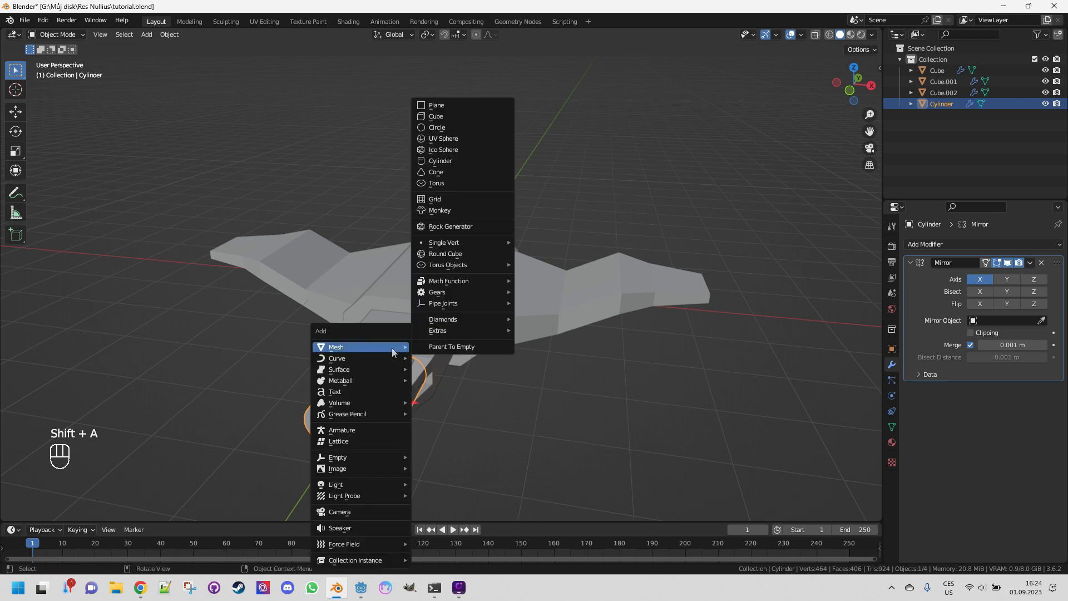
left_click(448, 161)
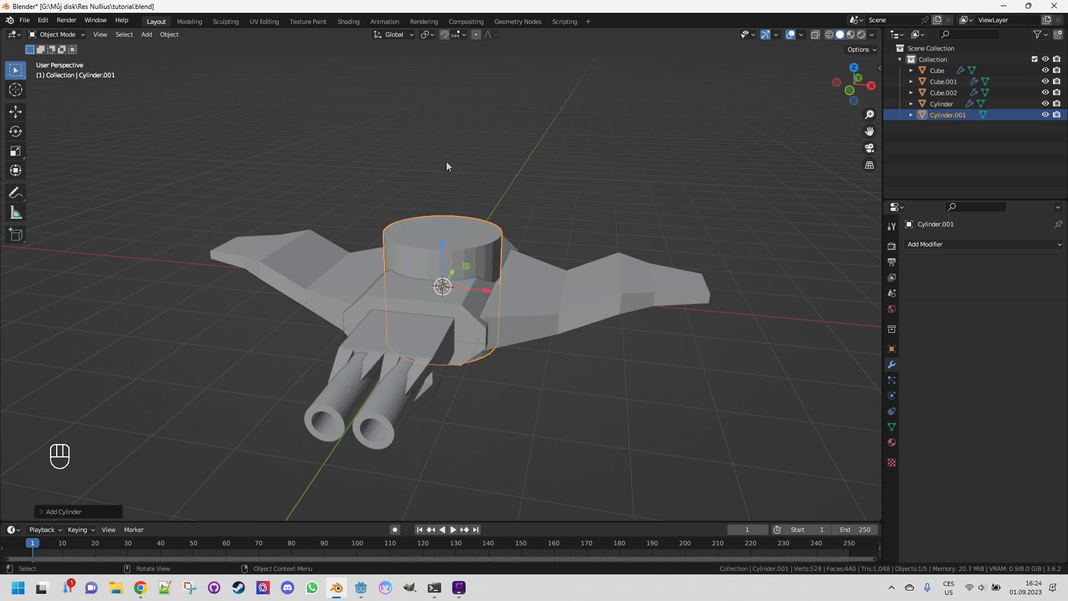
left_click(871, 85)
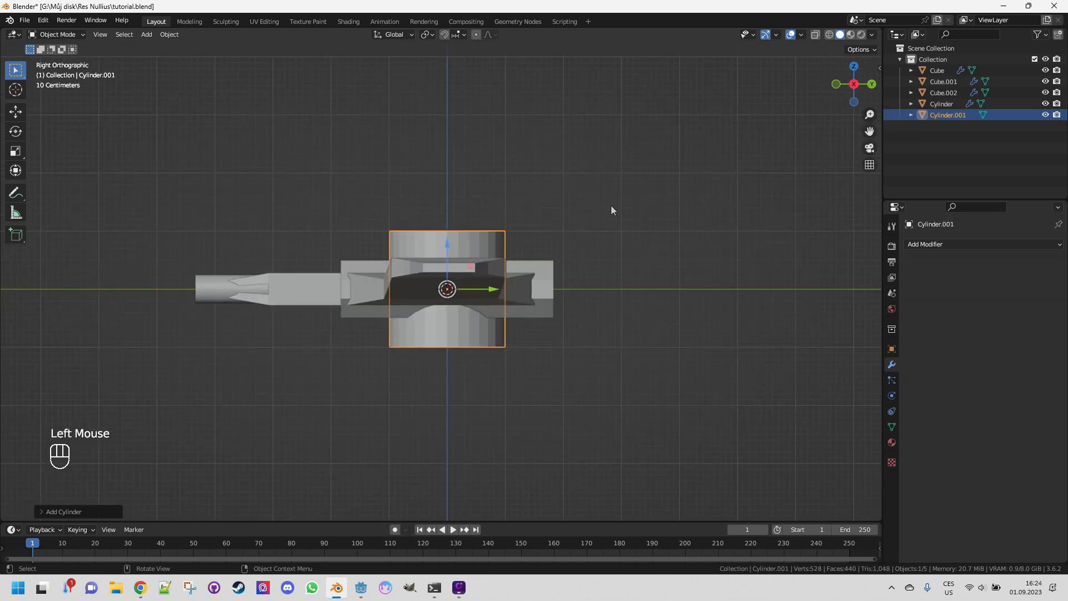
key("r")
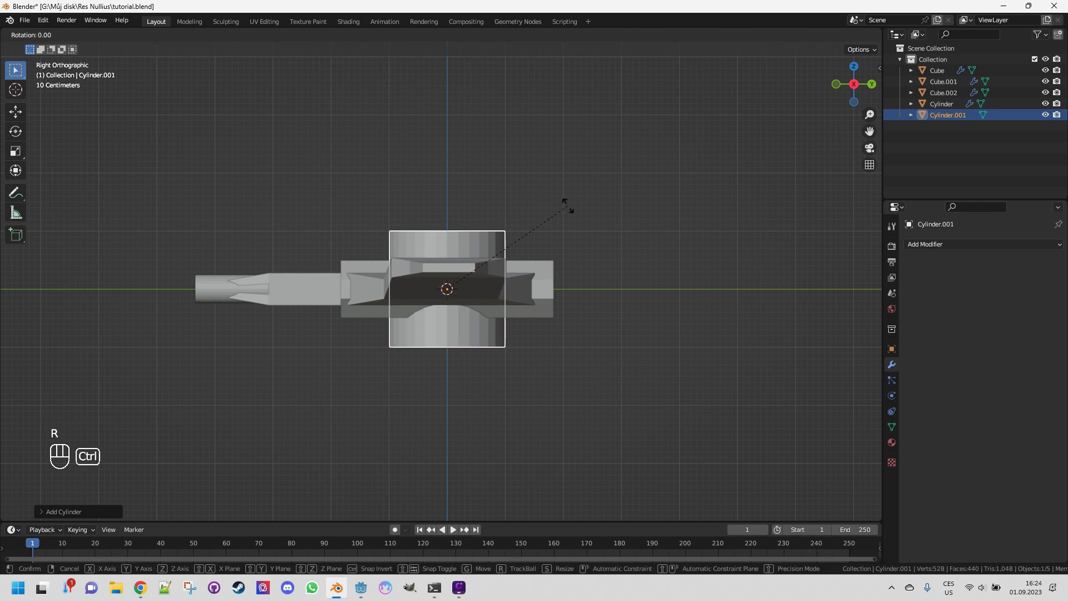
left_click(517, 401, "ctrl")
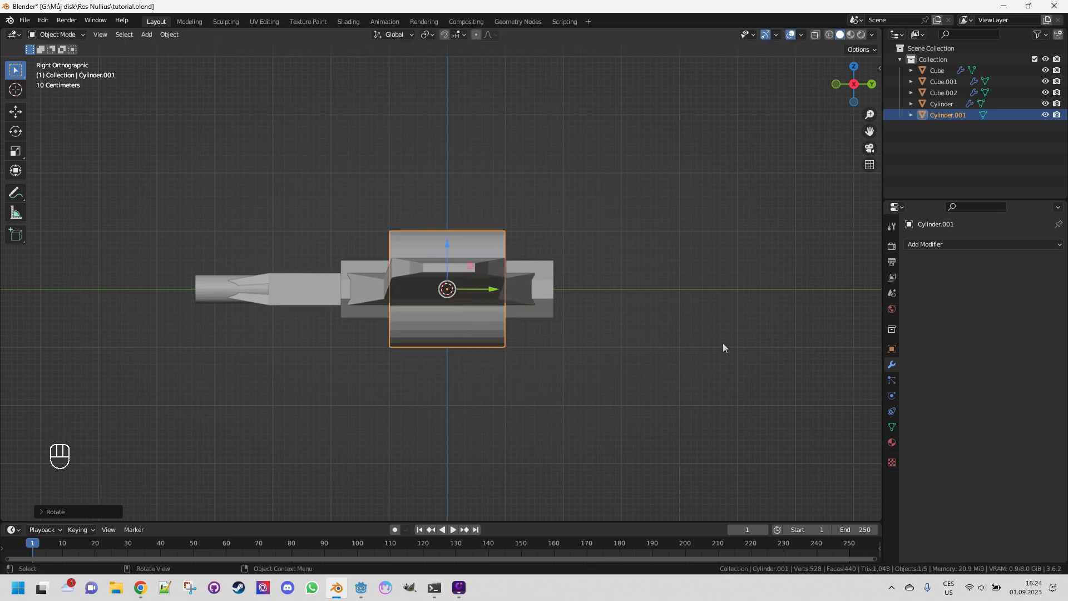
Scale the new cylinder uniformly to a little under half its size, and stretch it along Y to about 2.3 times its length.
key("s")
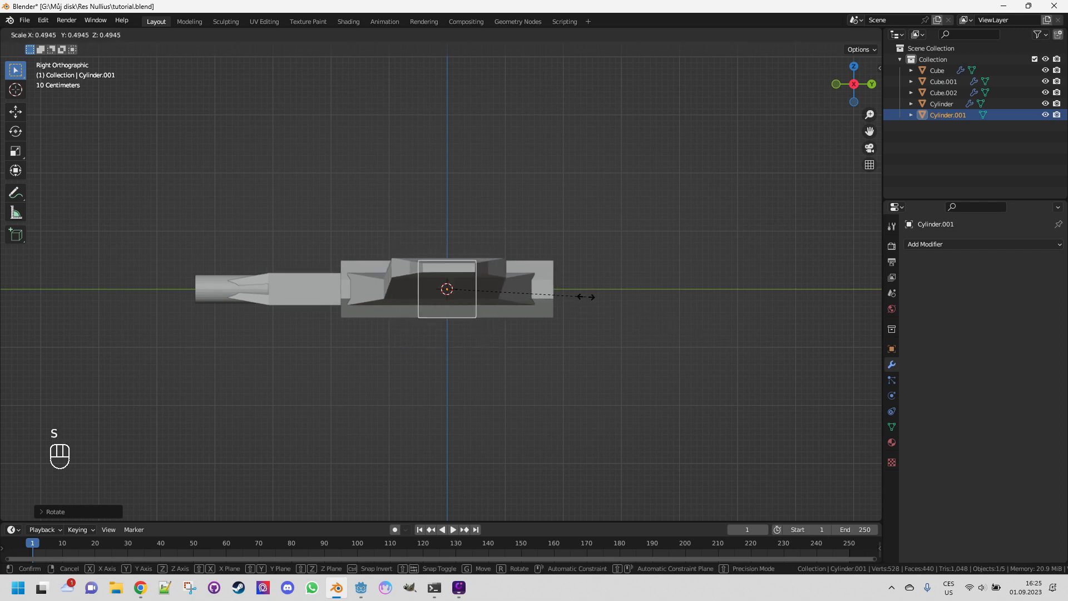
left_click(623, 314)
key("s")
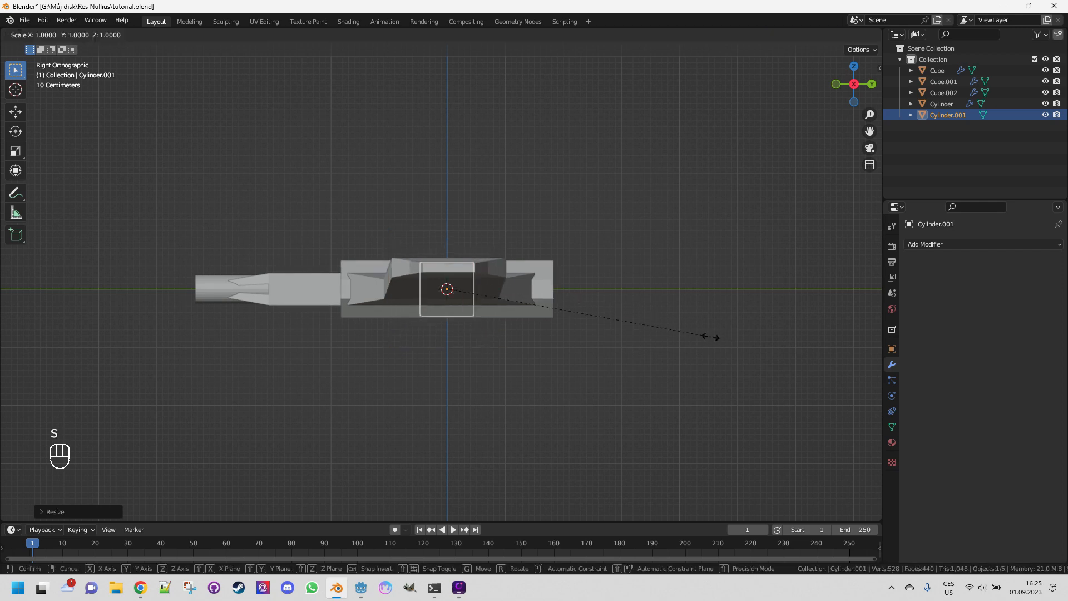
key("y")
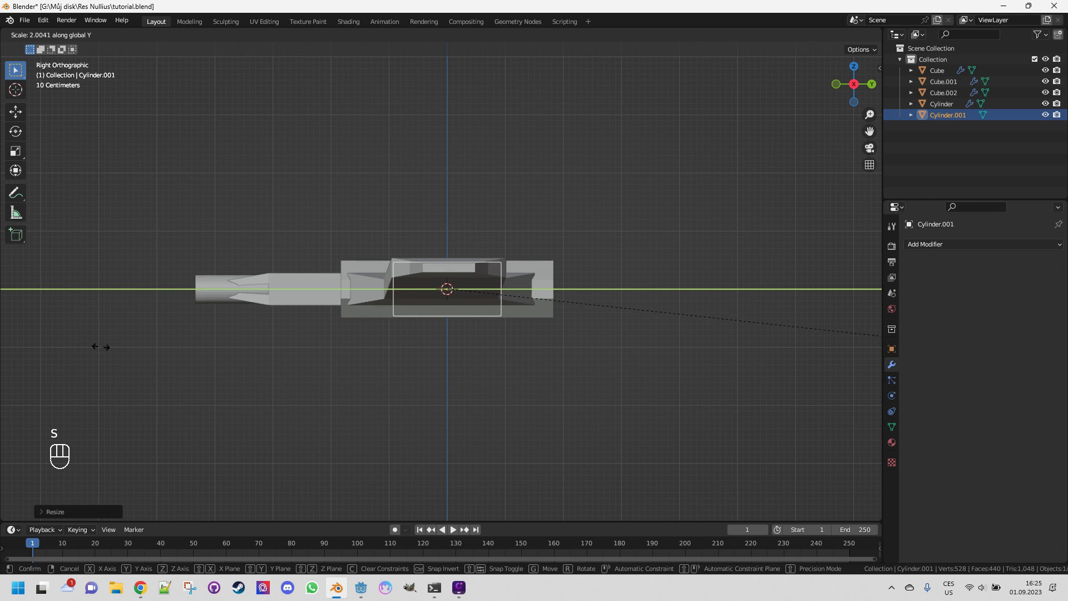
left_click(187, 341)
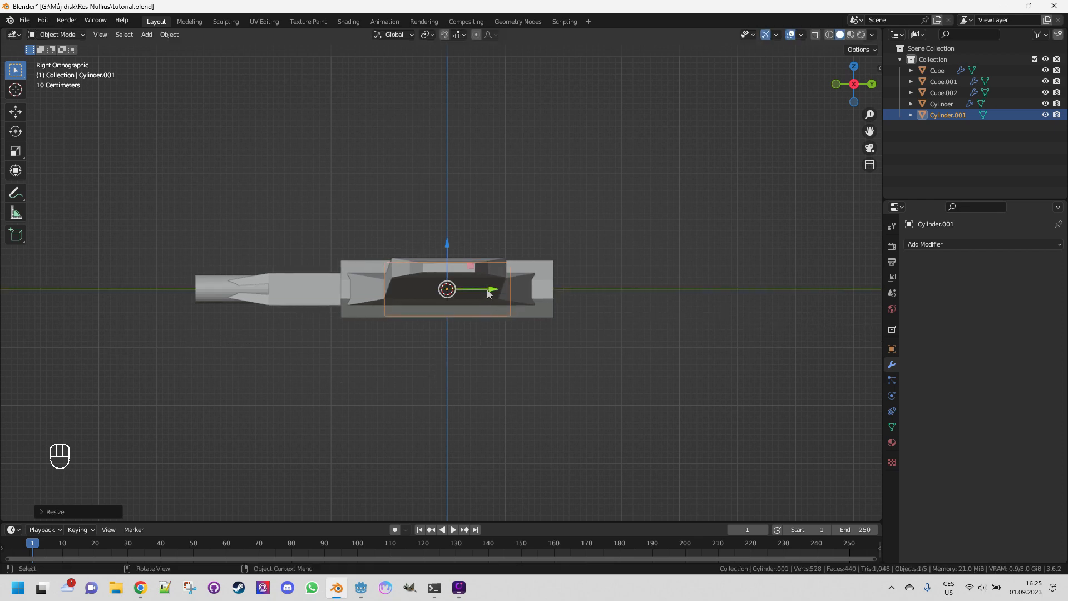
Place the cylinder along Y at the hull end opposite the barrels, partly sunk into the hull, and shrink it to about four fifths.
left_click_drag(487, 293, 649, 295)
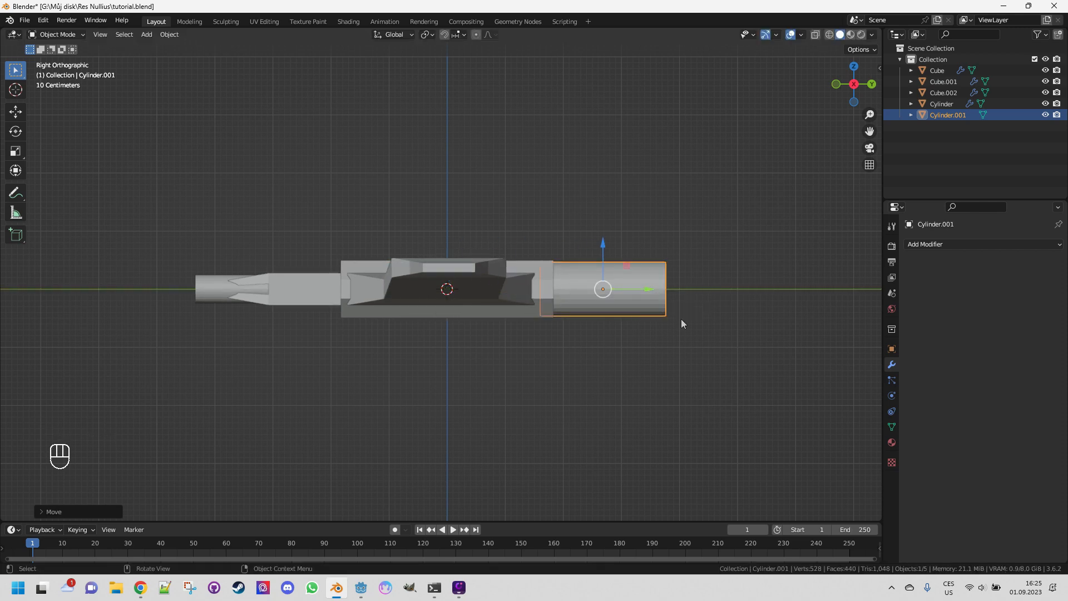
middle_click_drag(740, 264, 653, 308)
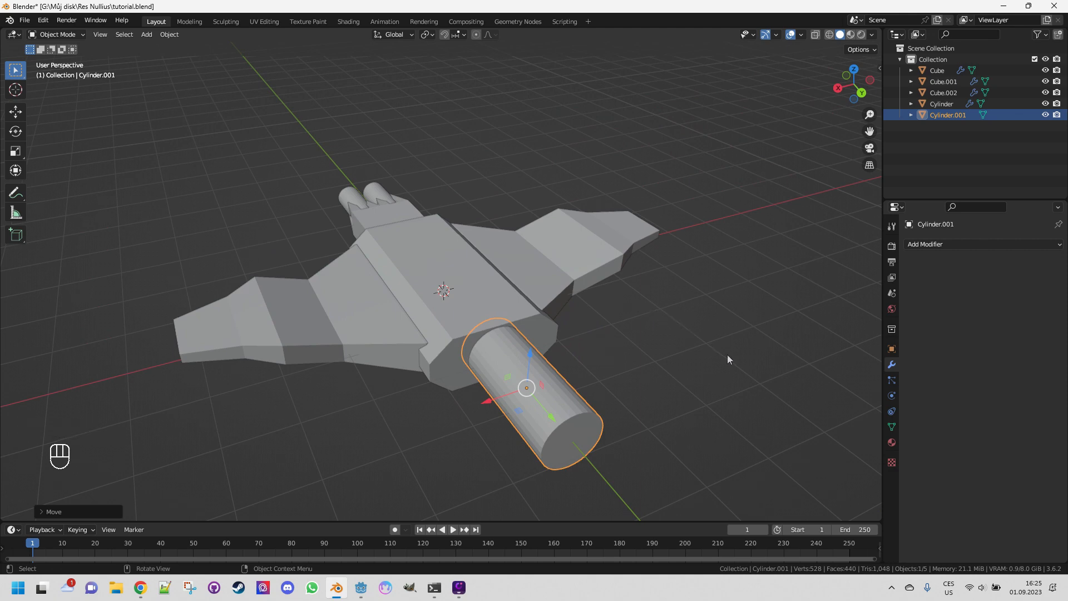
key("s")
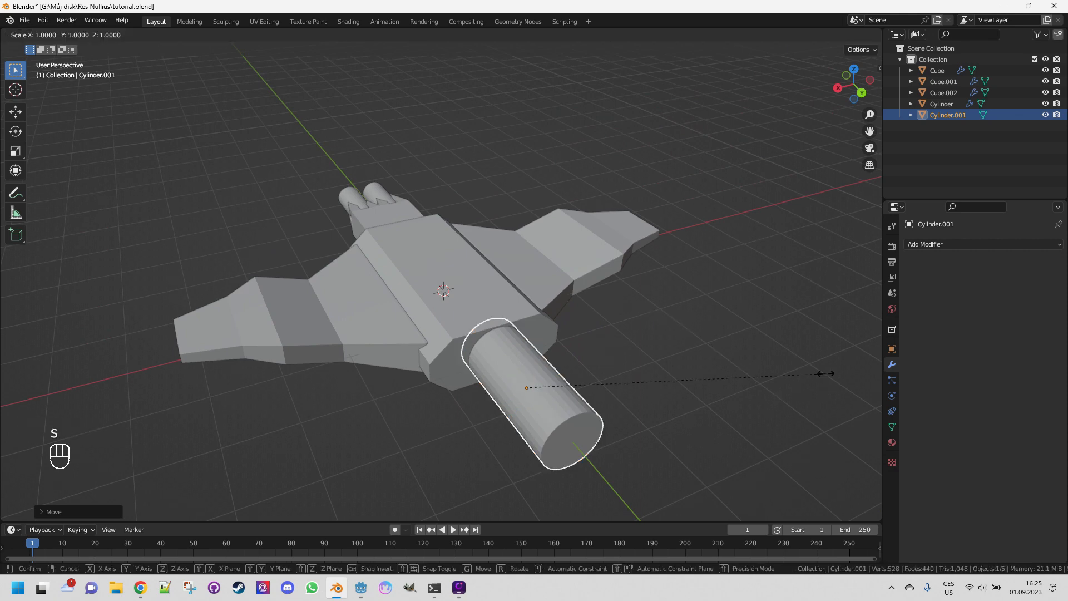
left_click(766, 372)
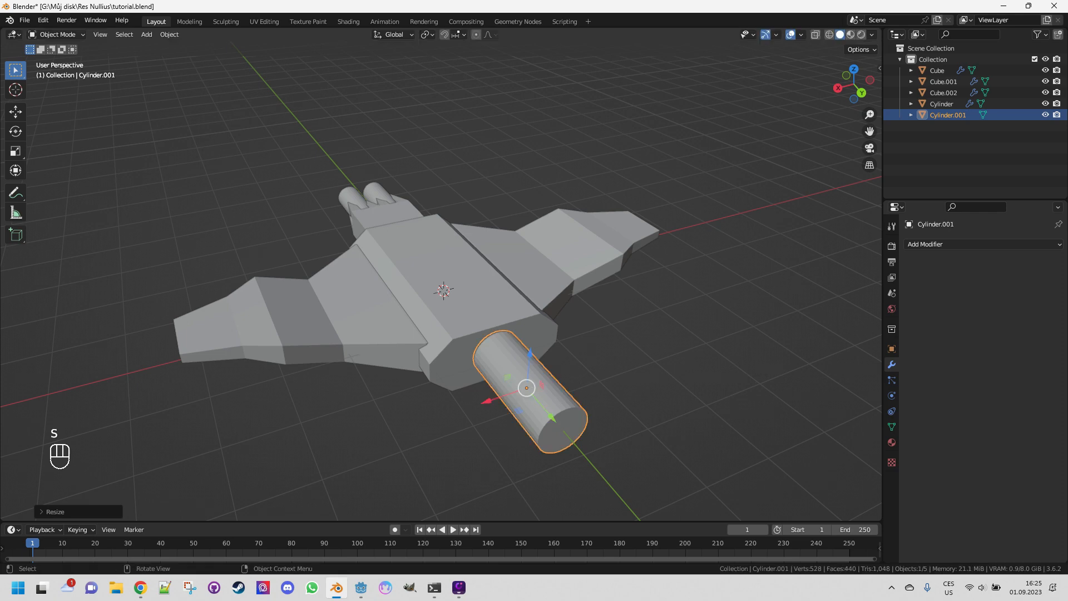
left_click_drag(554, 418, 538, 399)
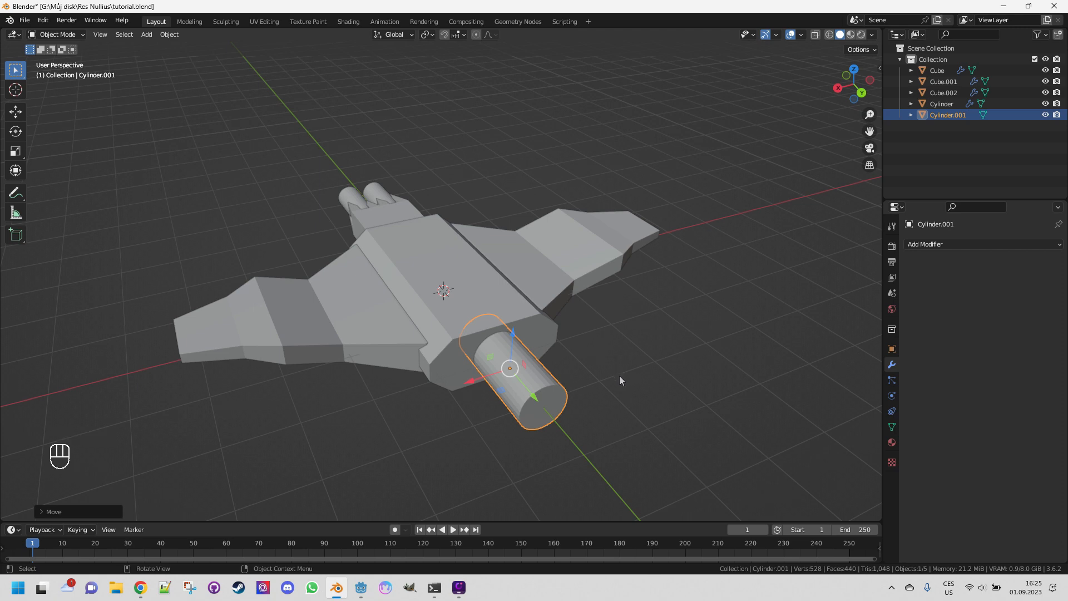
Inset the outer end face of the new cylinder and extrude it outward a little more than 0.5 m.
key("Tab")
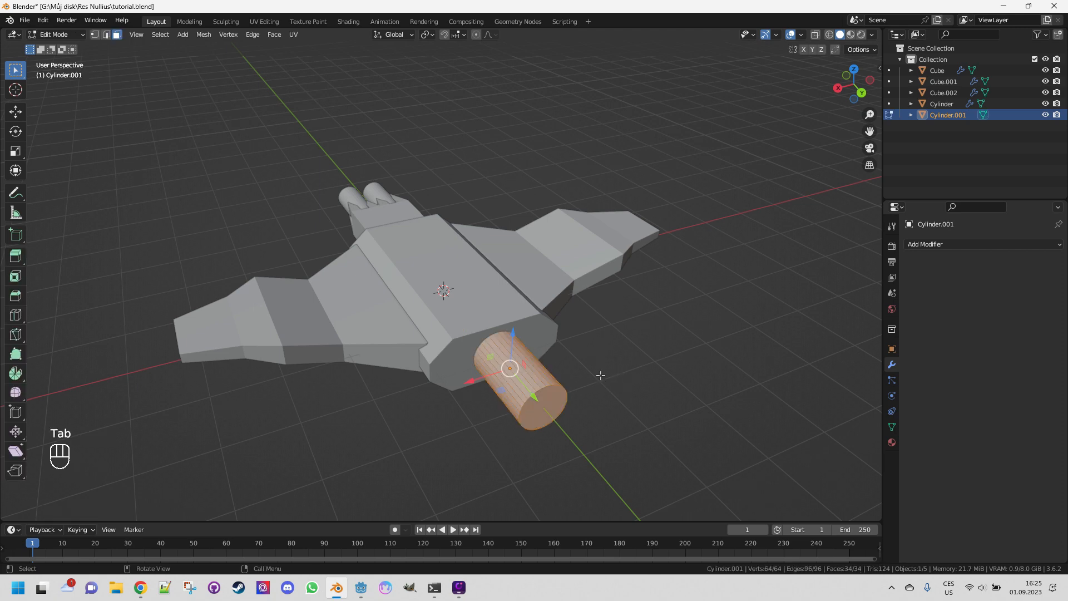
left_click(540, 416)
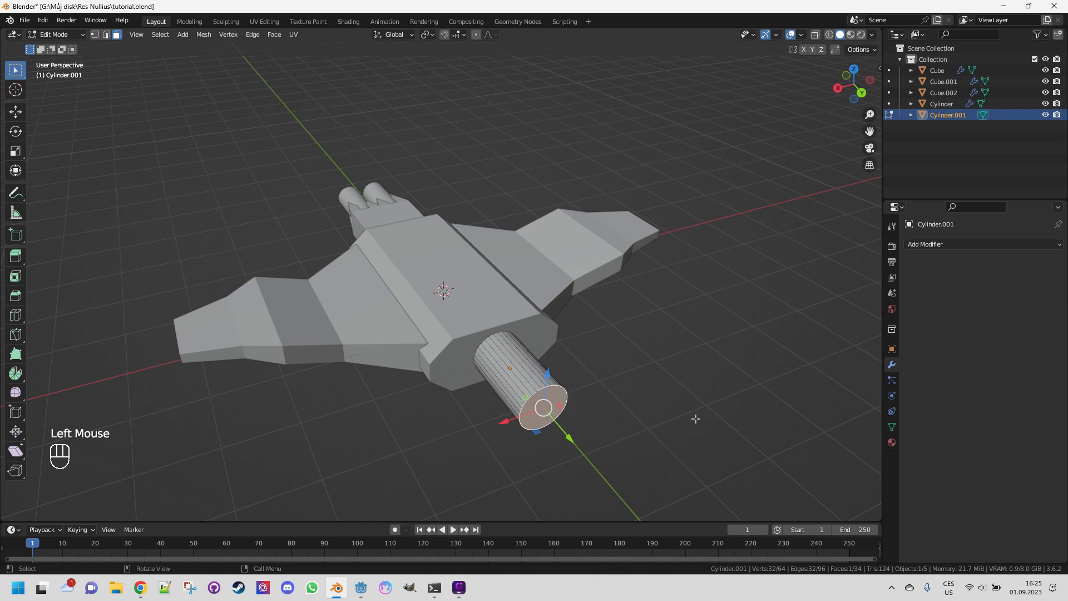
key("i")
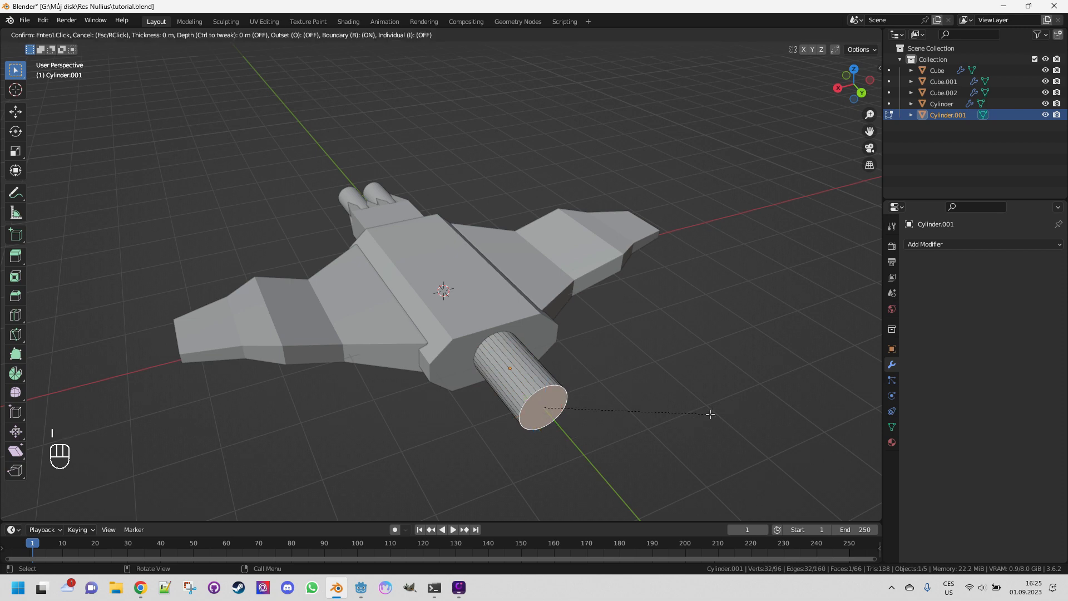
left_click(696, 409)
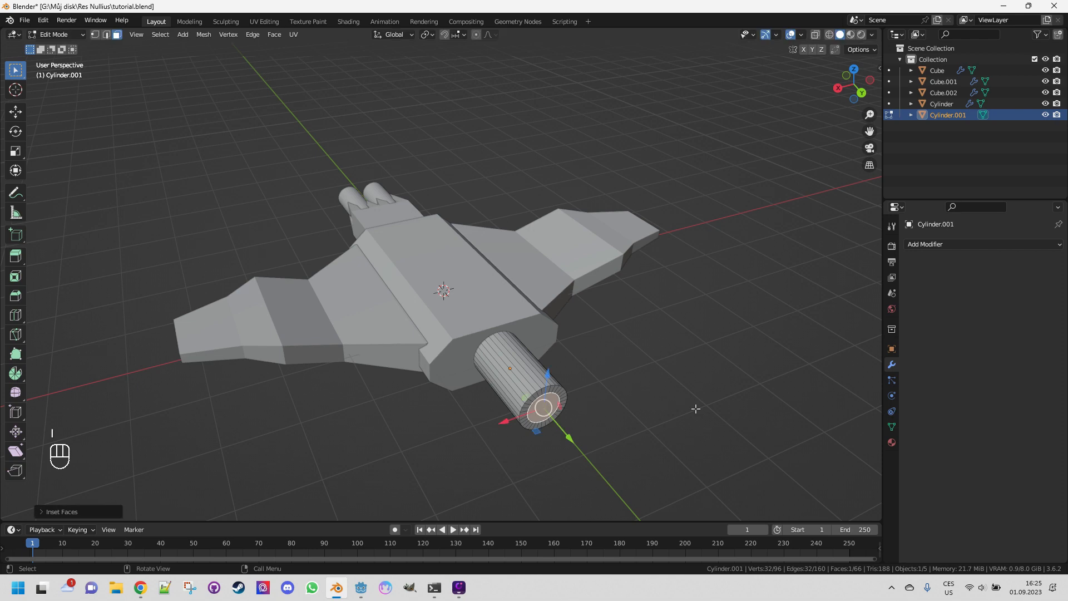
key("e")
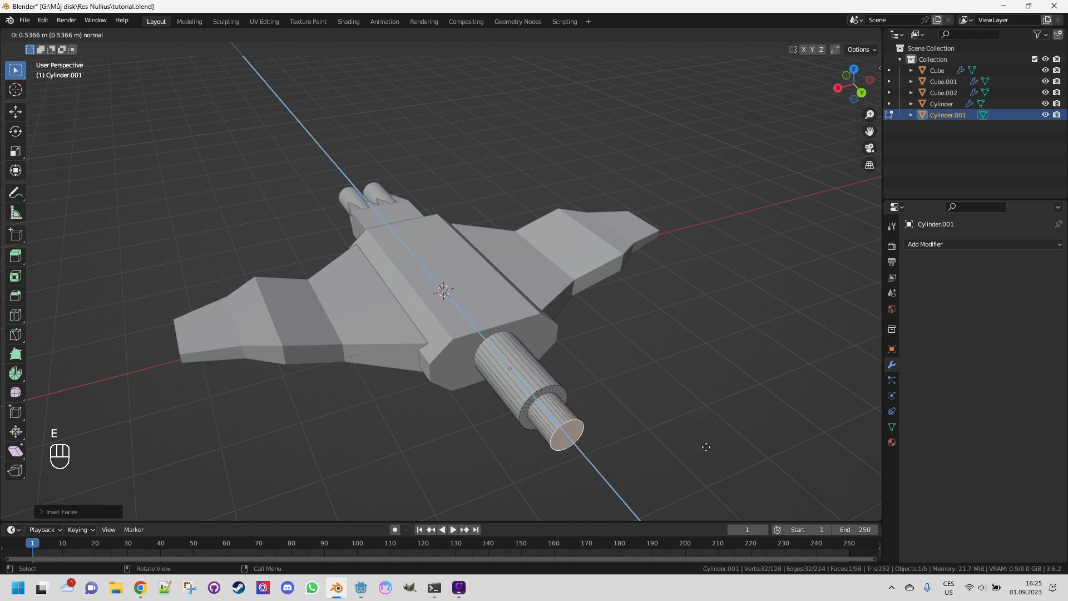
left_click(708, 452)
Scale the extruded end face to a little over half its size so the tip tapers, and save the file.
key("s")
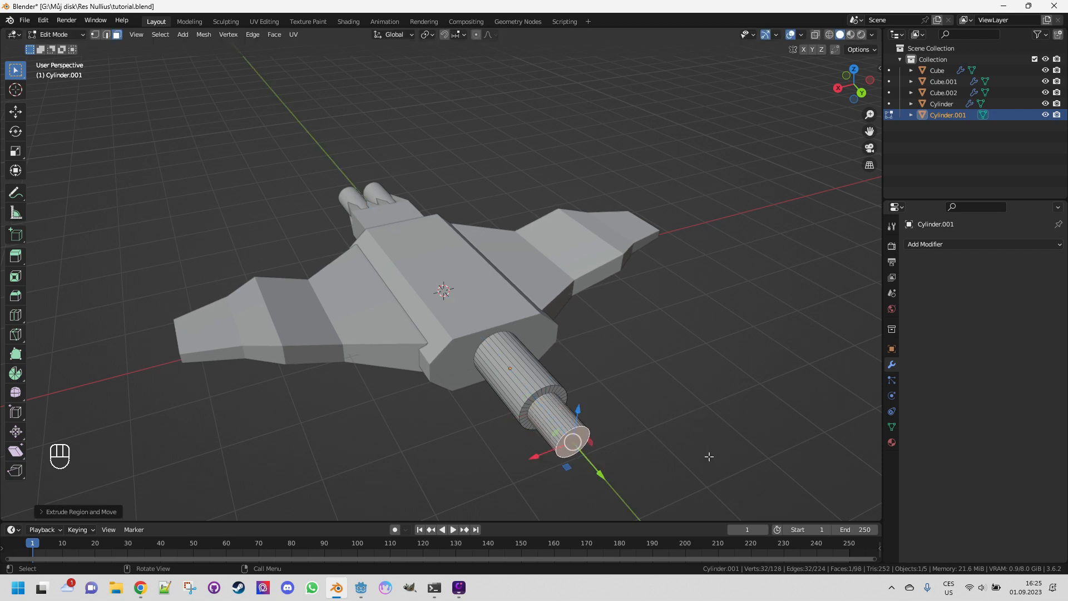
left_click(652, 440)
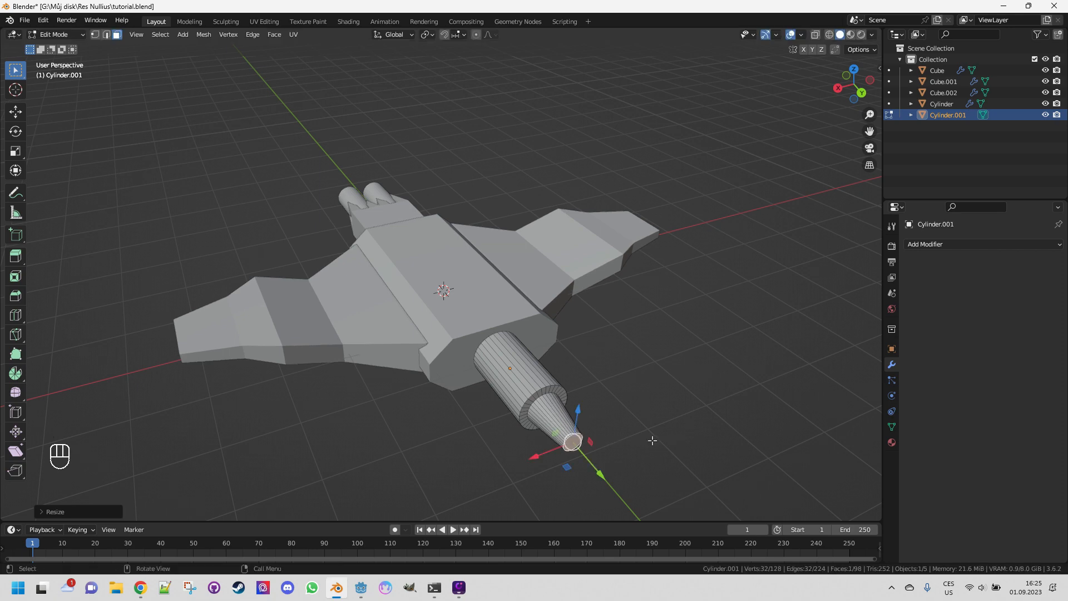
middle_click_drag(651, 437, 647, 416)
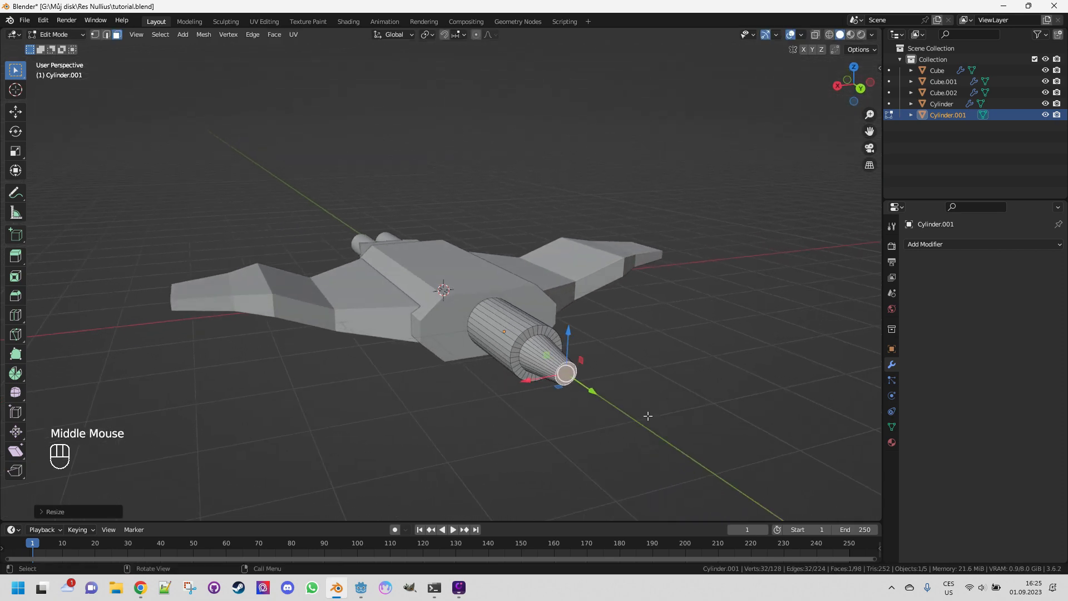
key("ctrl+s")
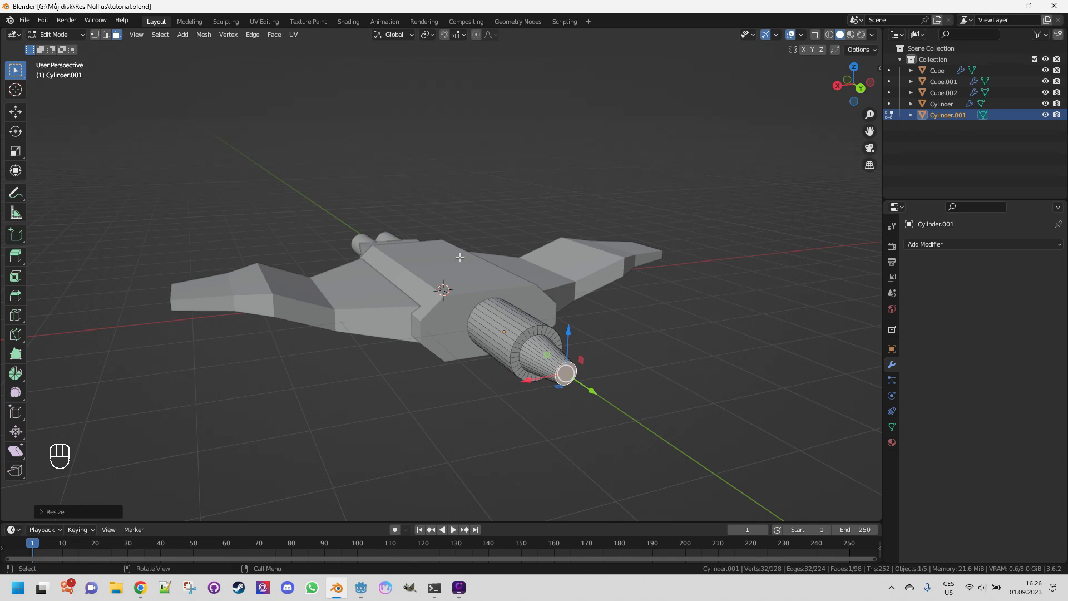
Add five evenly spaced loop cuts around the thick section of the cylinder, without sliding them.
middle_click_drag(454, 275, 470, 283)
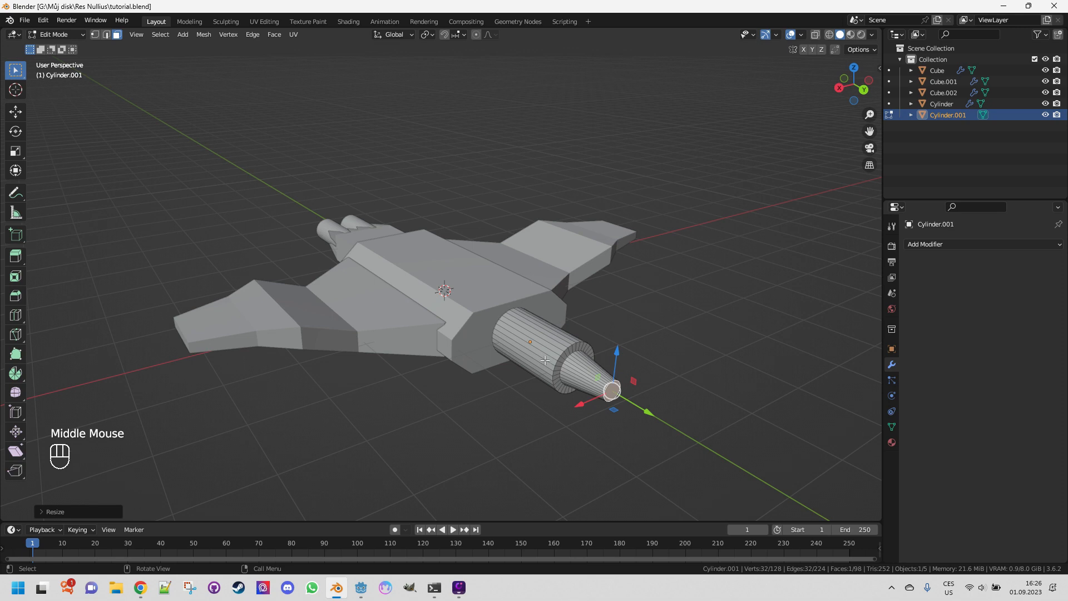
key("ctrl+r")
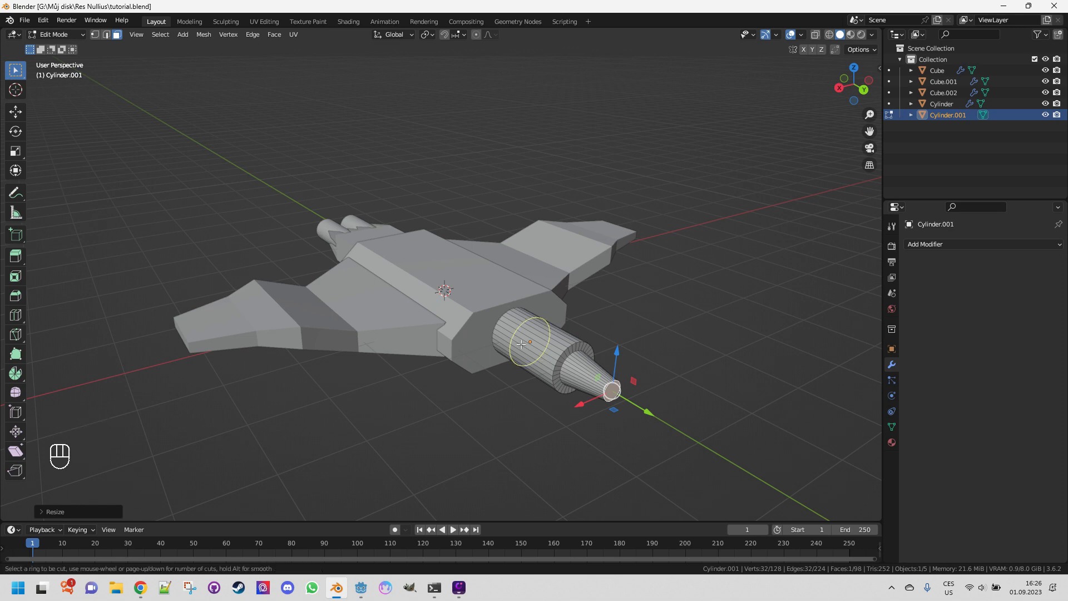
scroll(521, 344, "up", 1)
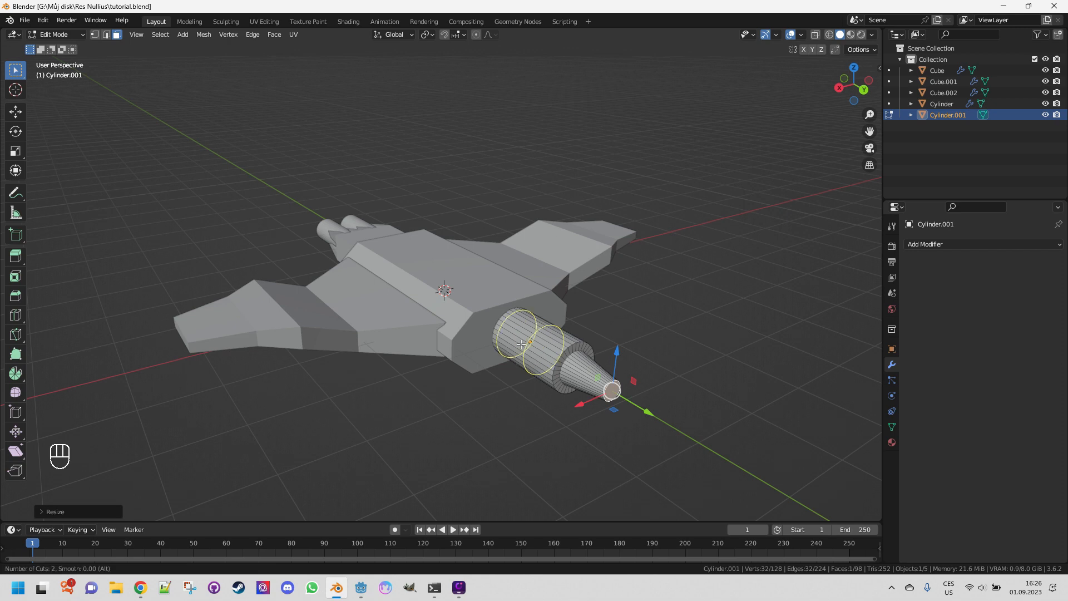
scroll(520, 344, "up", 3)
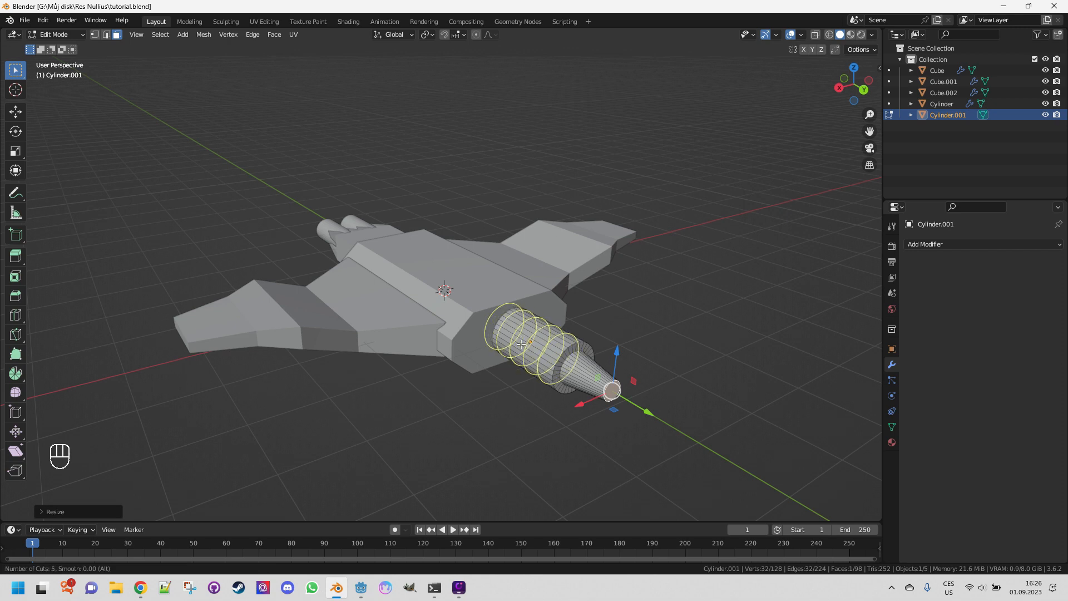
left_click(521, 344)
right_click(520, 344)
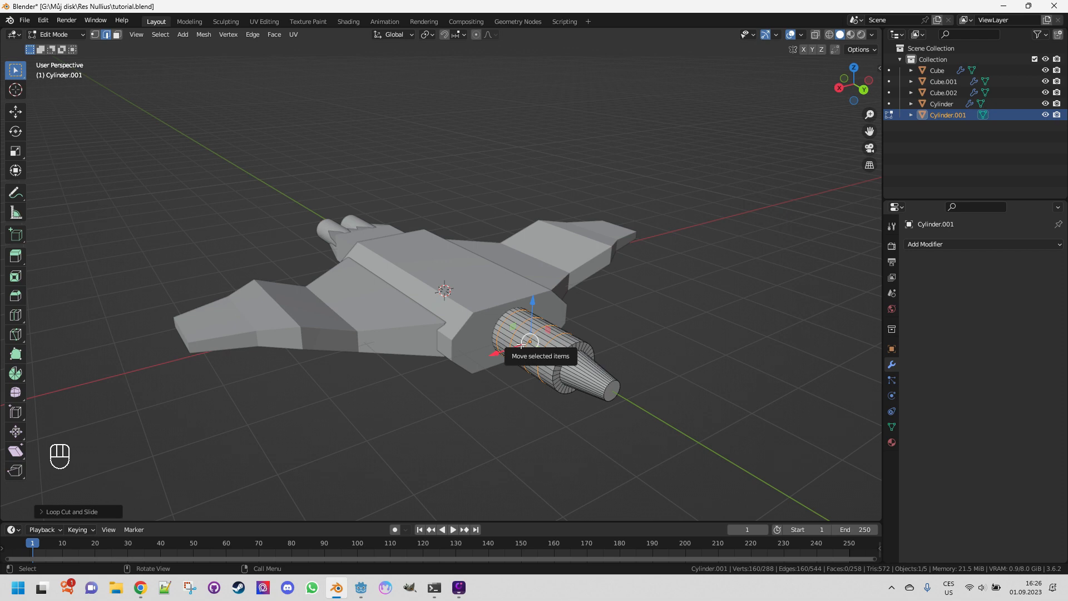
Select two face rings around the thick section, one ring apart, and inset them about 0.07 m.
left_click(117, 35)
middle_click_drag(482, 403, 518, 414)
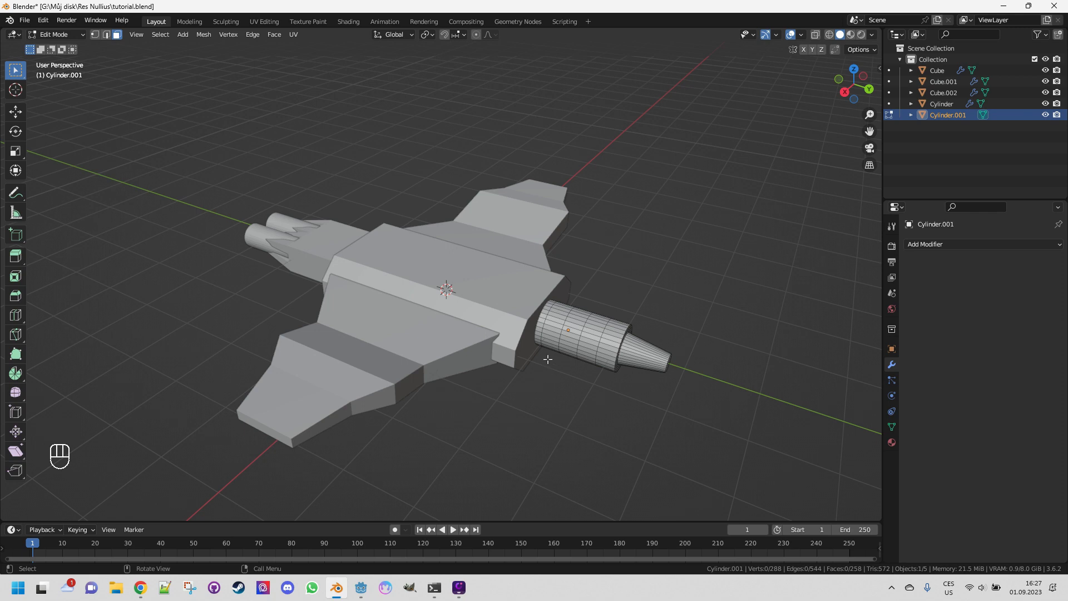
left_click(555, 327, "alt")
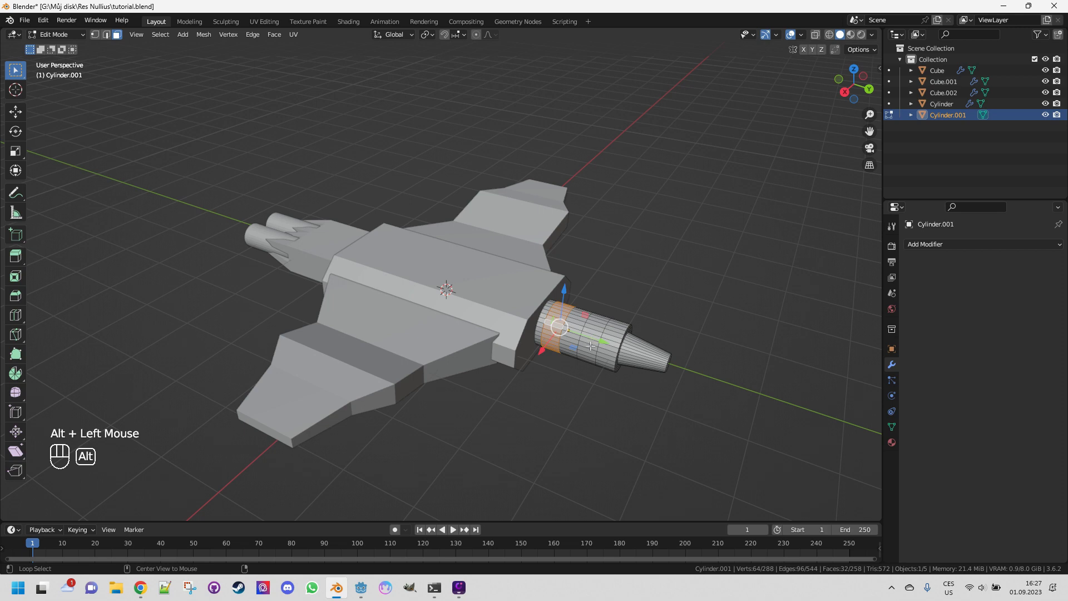
key("shift+alt")
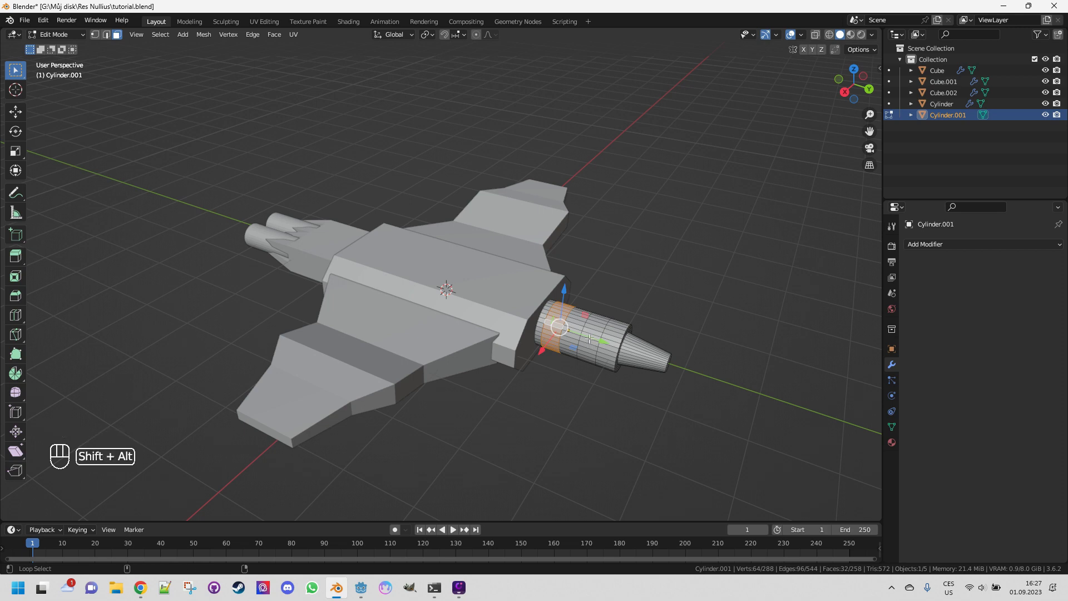
left_click(590, 339, "alt+shift")
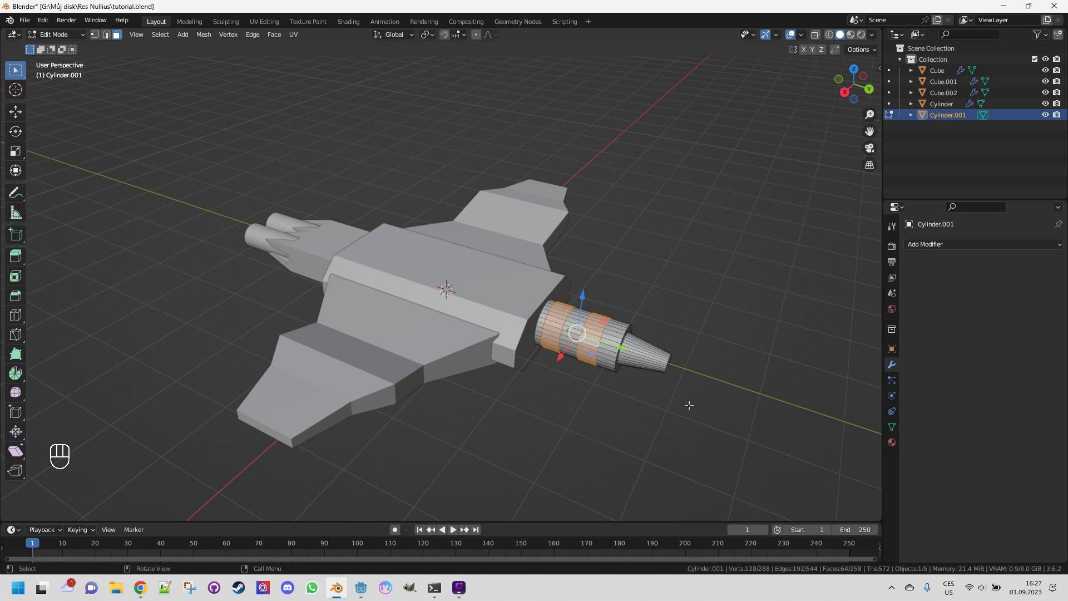
key("i")
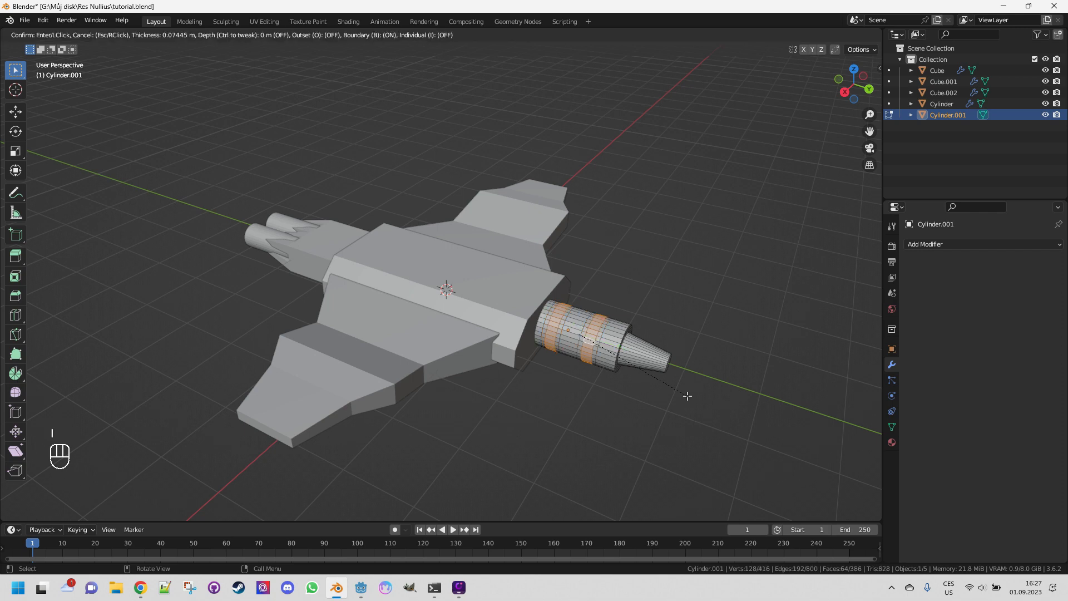
left_click(688, 396)
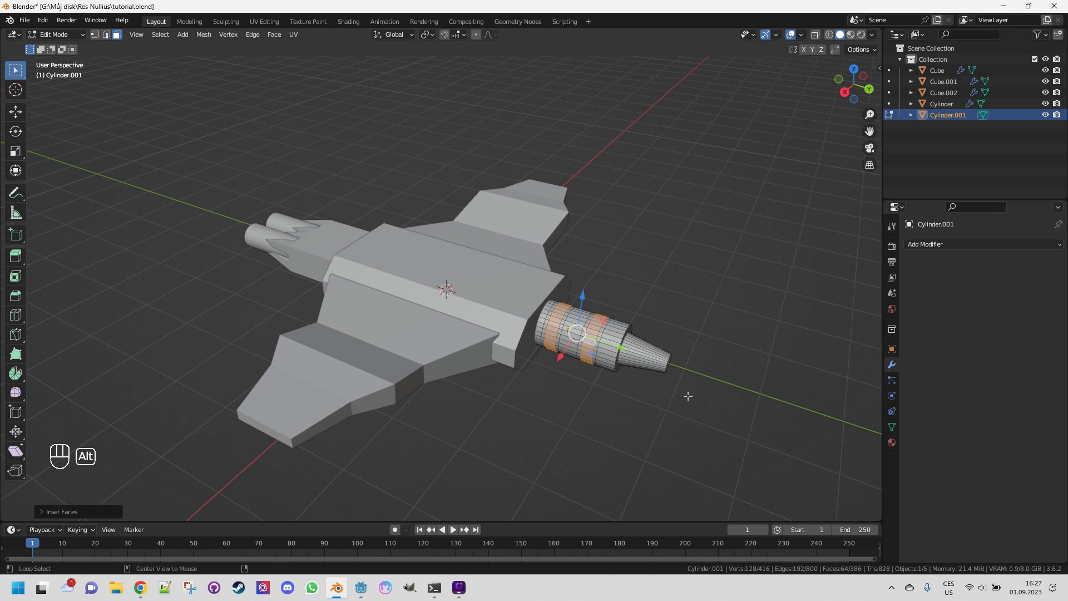
Extrude the two inset rings outward along their normals by about 0.24 m to form raised bands, and clear the selection.
key("alt+e")
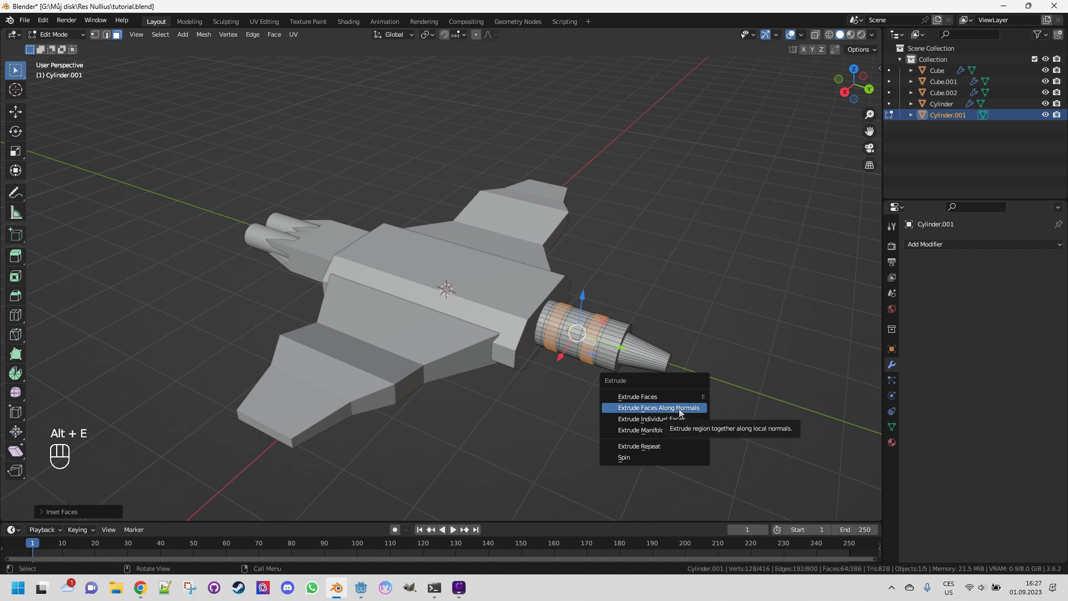
left_click(679, 413)
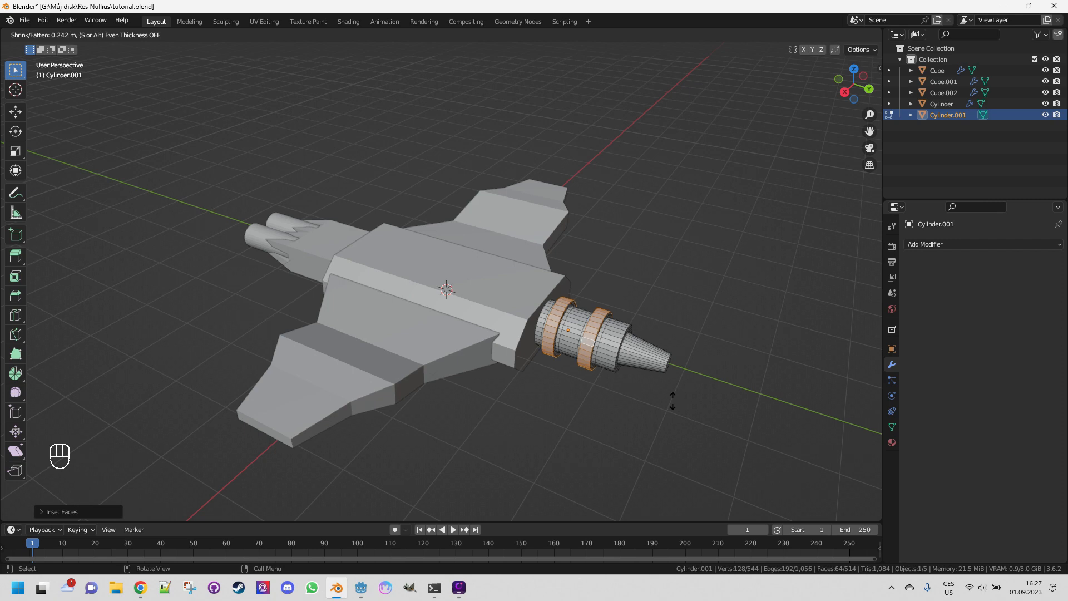
left_click(673, 401)
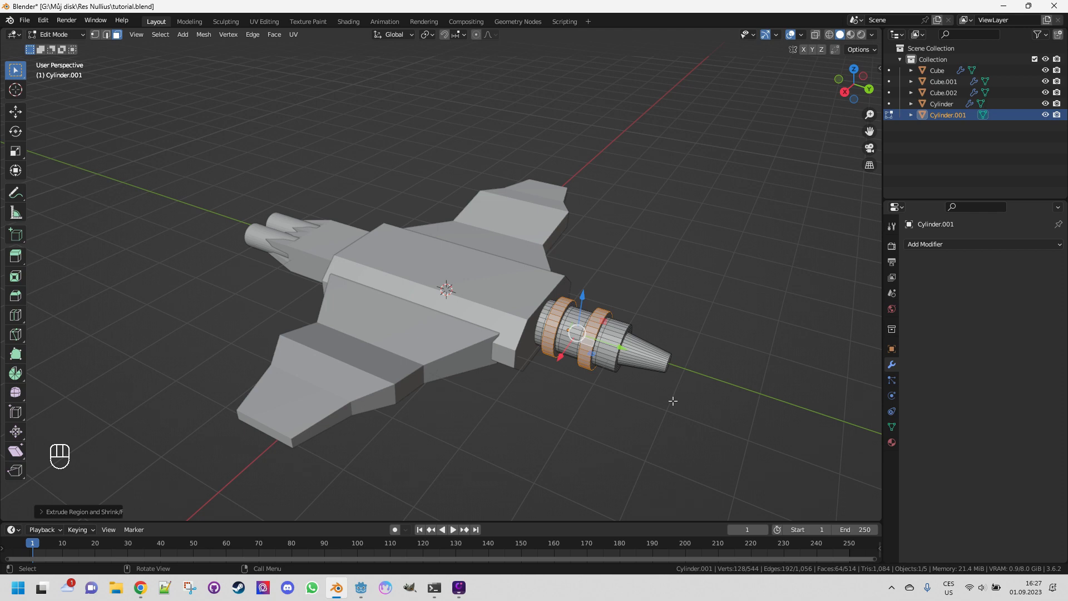
left_click(673, 401)
Rename the hull object as Body and the wing object as Wings.
middle_click_drag(578, 415, 710, 423)
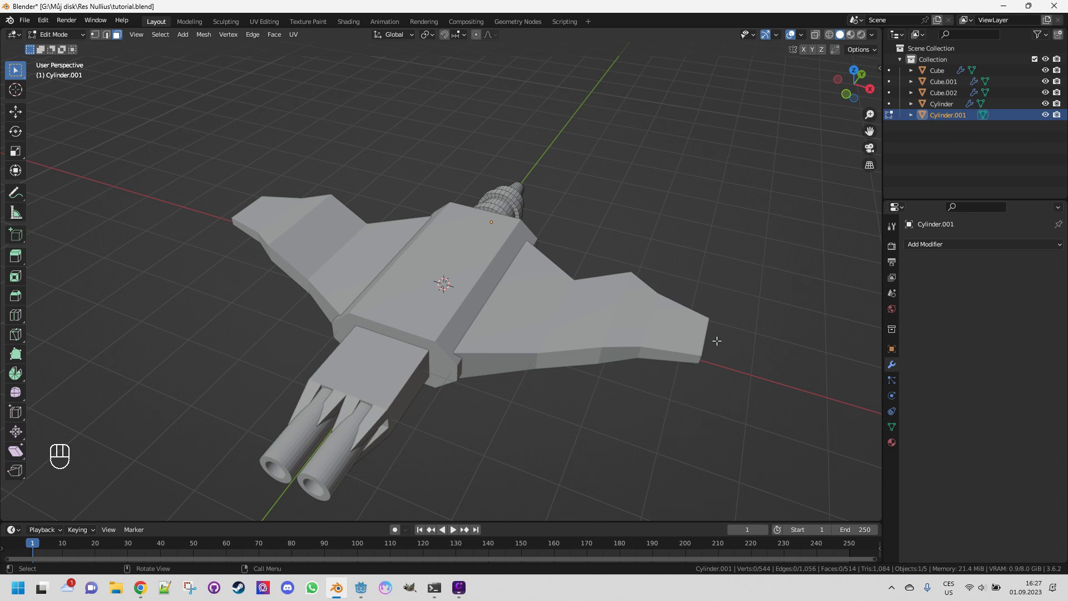
left_click(933, 68)
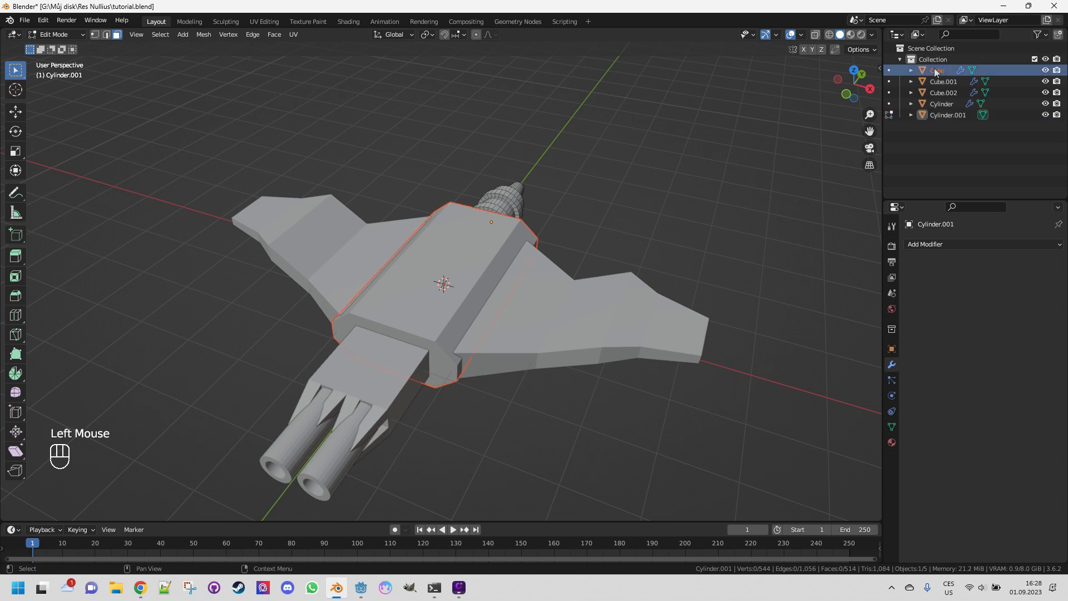
double_click(933, 68)
type("Body")
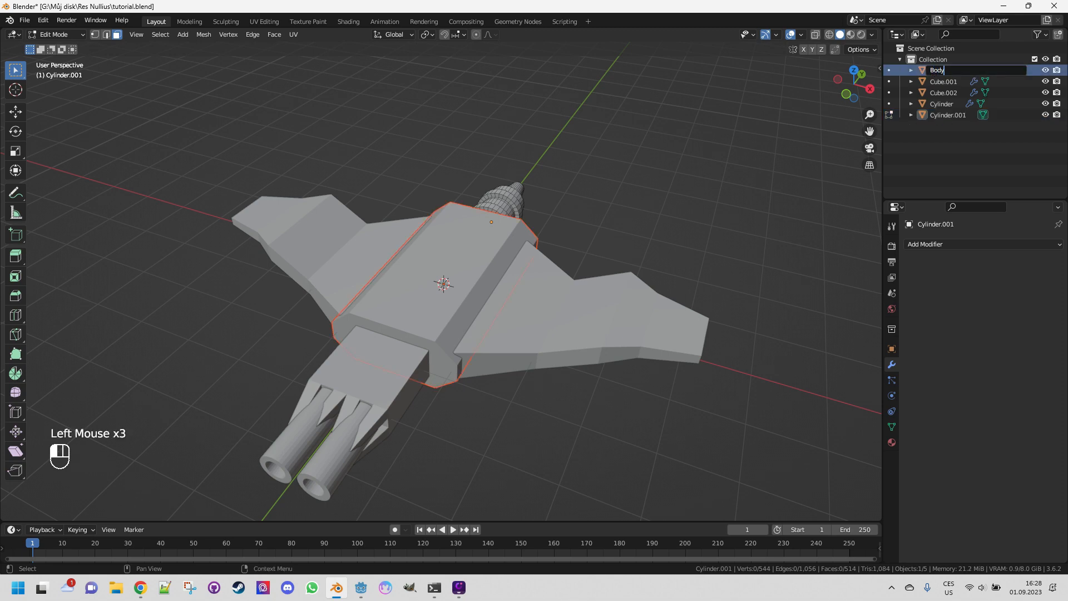
key("Return")
left_click(940, 81)
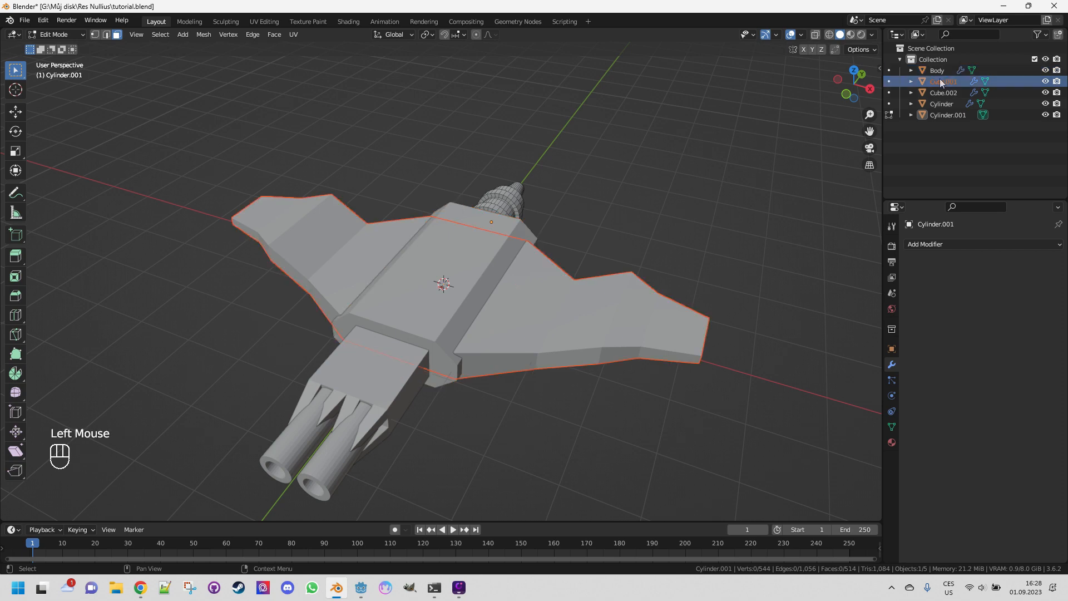
double_click(939, 81)
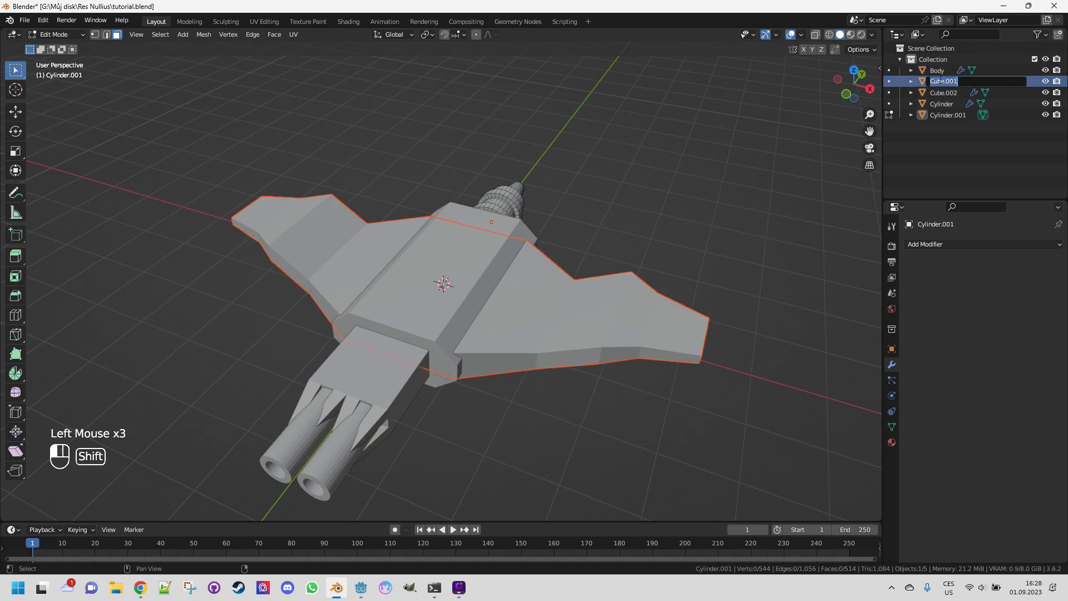
type("Wings")
key("Return")
Rename the block that holds the twin barrels as Engine and the barrels themselves as Jets.
left_click(939, 81)
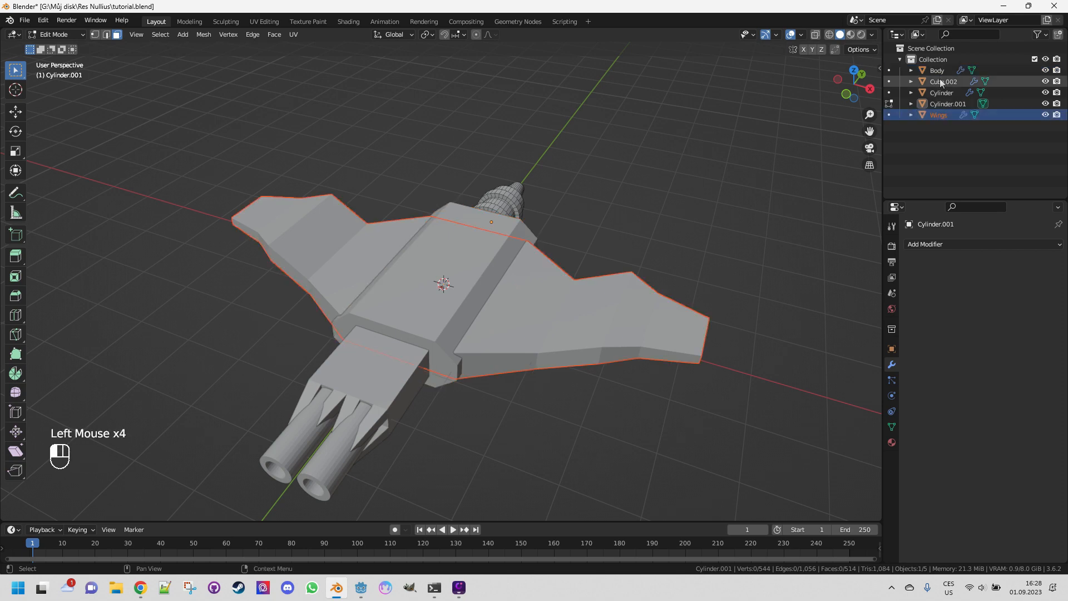
double_click(940, 80)
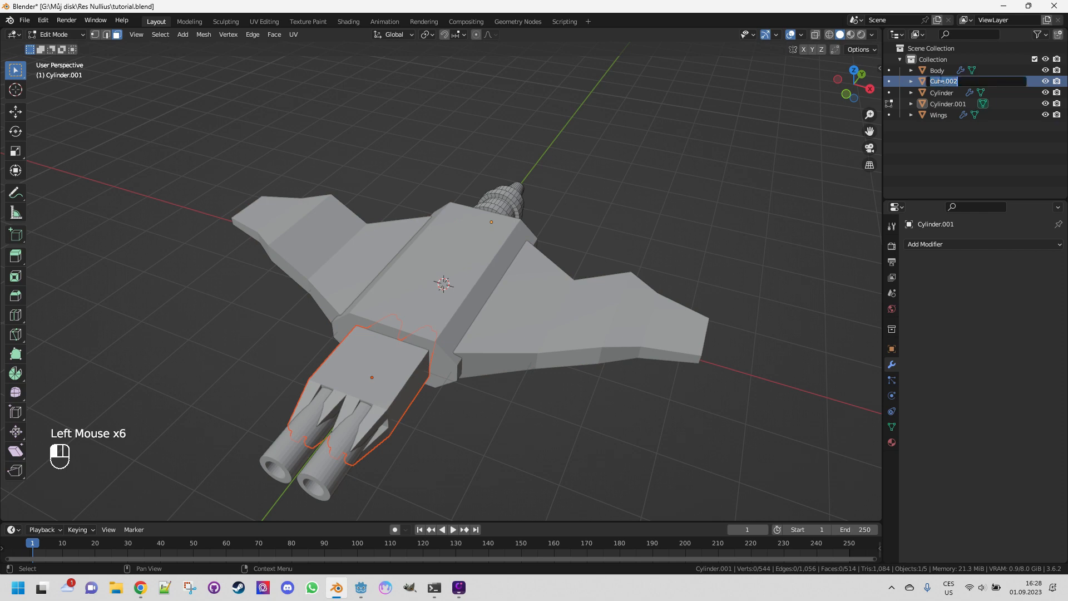
type("Engine")
key("Return")
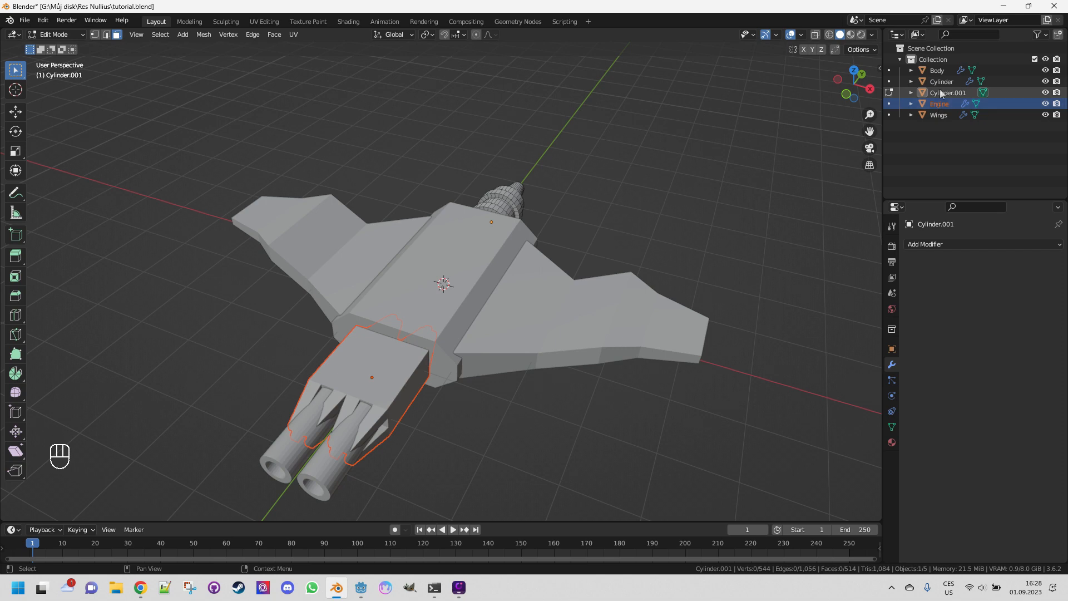
left_click(941, 81)
double_click(941, 81)
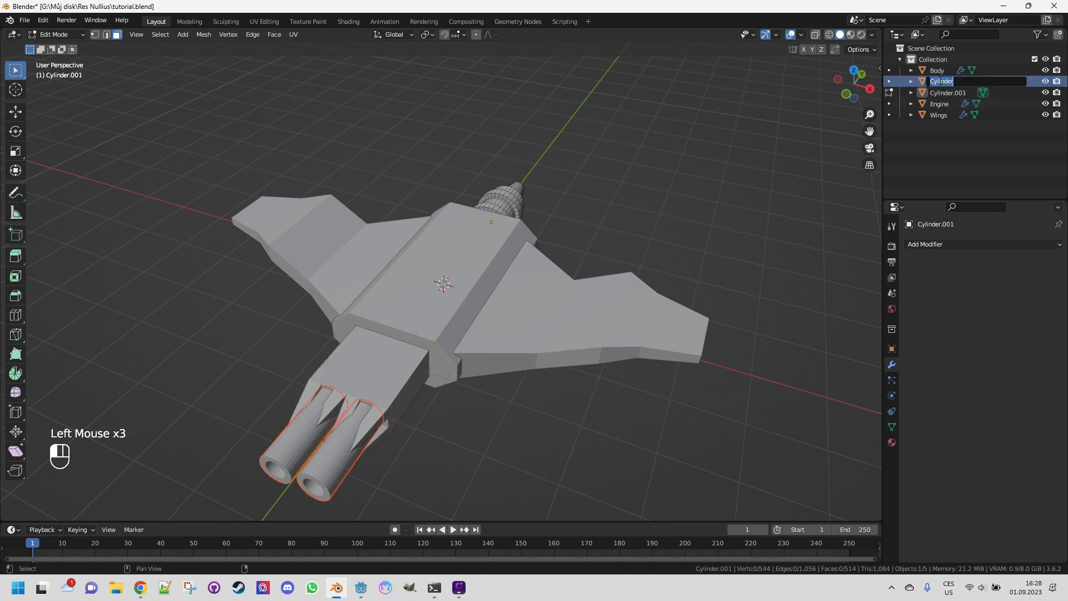
type("Jets")
key("Return")
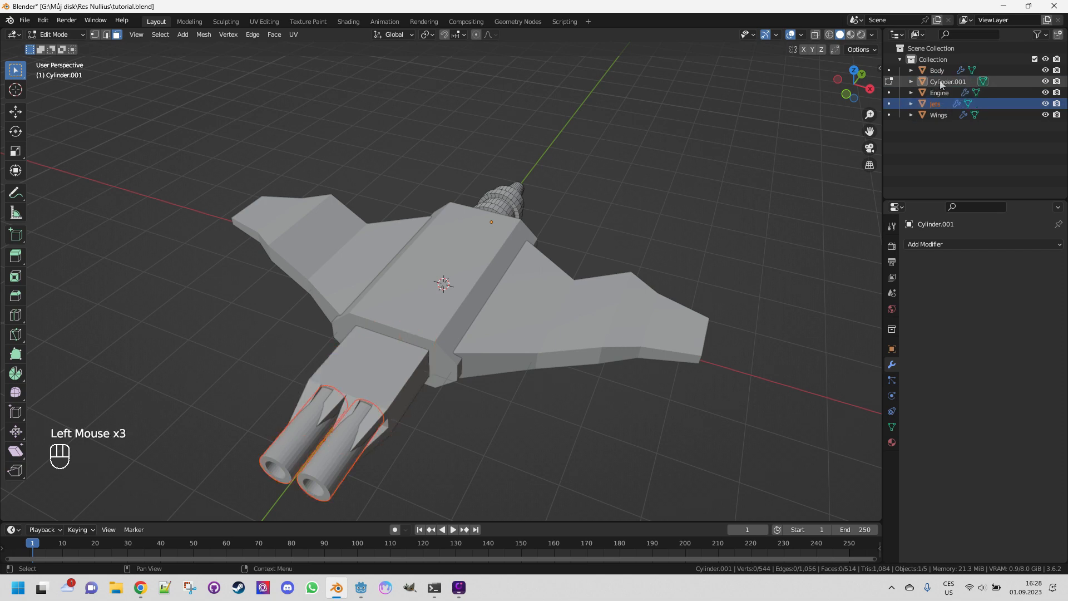
Rename the banded, tapered cylinder object as Weapon.
left_click(944, 85)
double_click(943, 84)
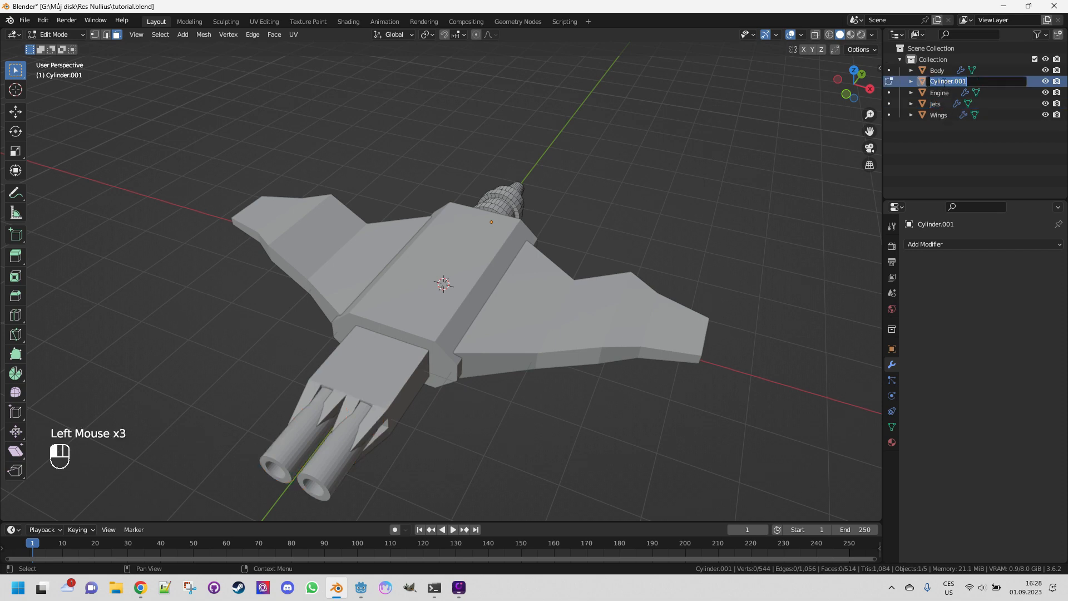
type("Weapon")
key("Return")
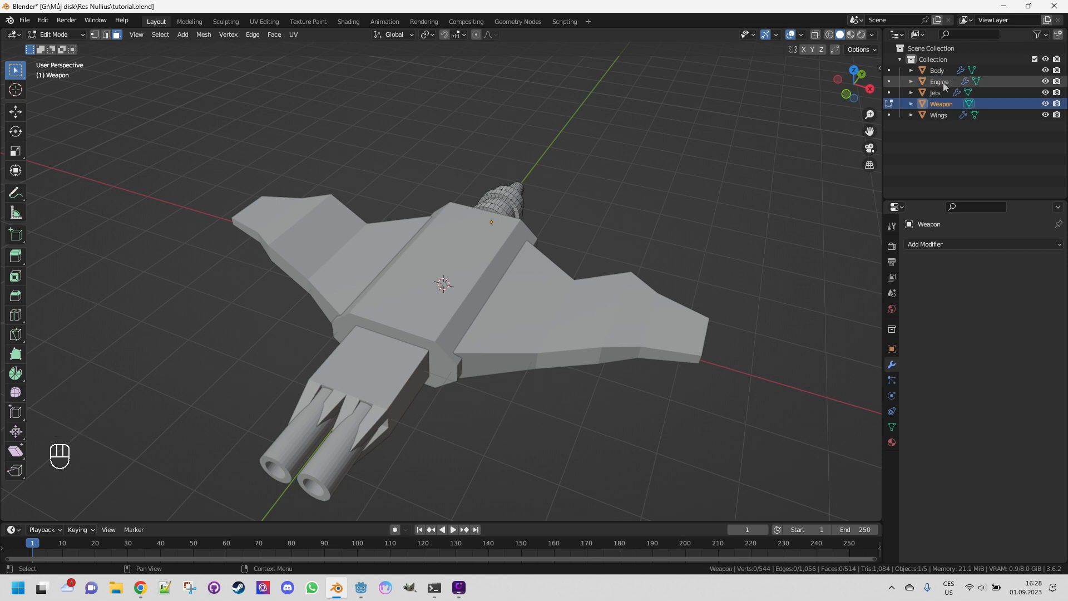
Save the file and create a new material for the Weapon object in the Shading workspace.
key("ctrl+s")
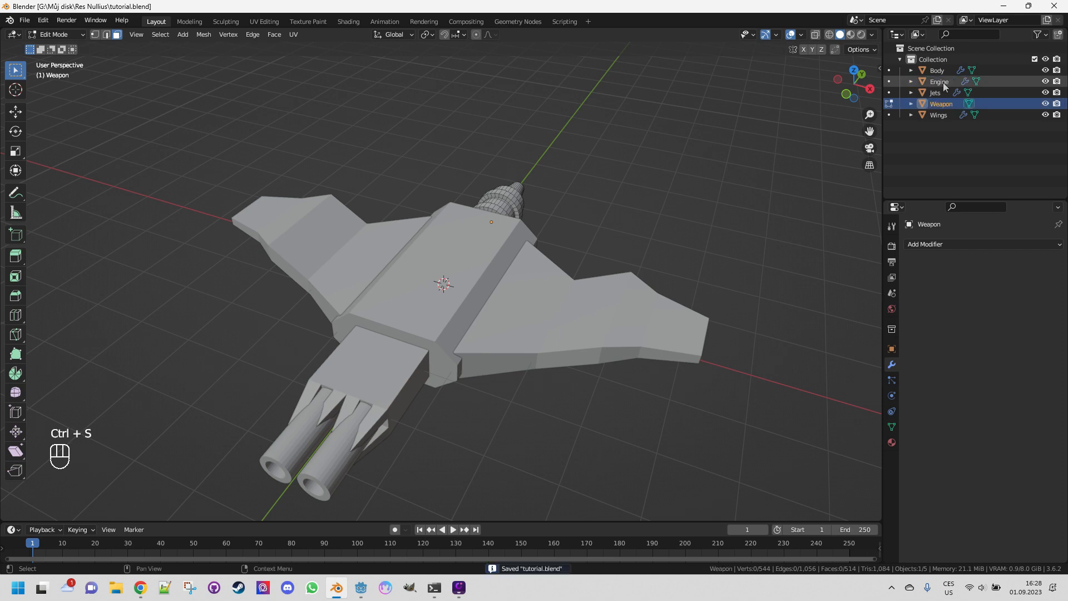
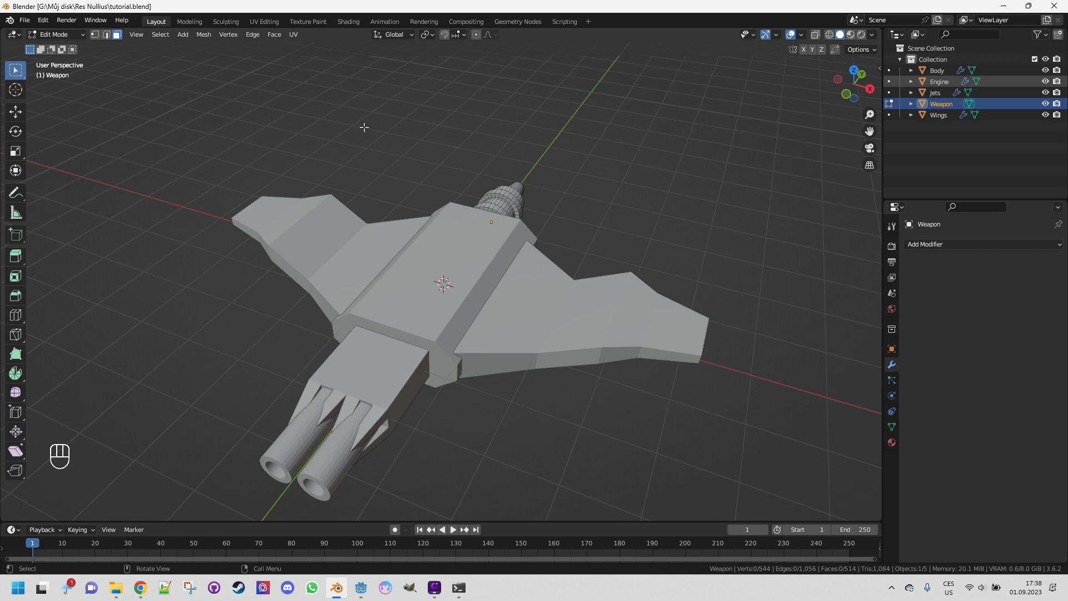
left_click(345, 23)
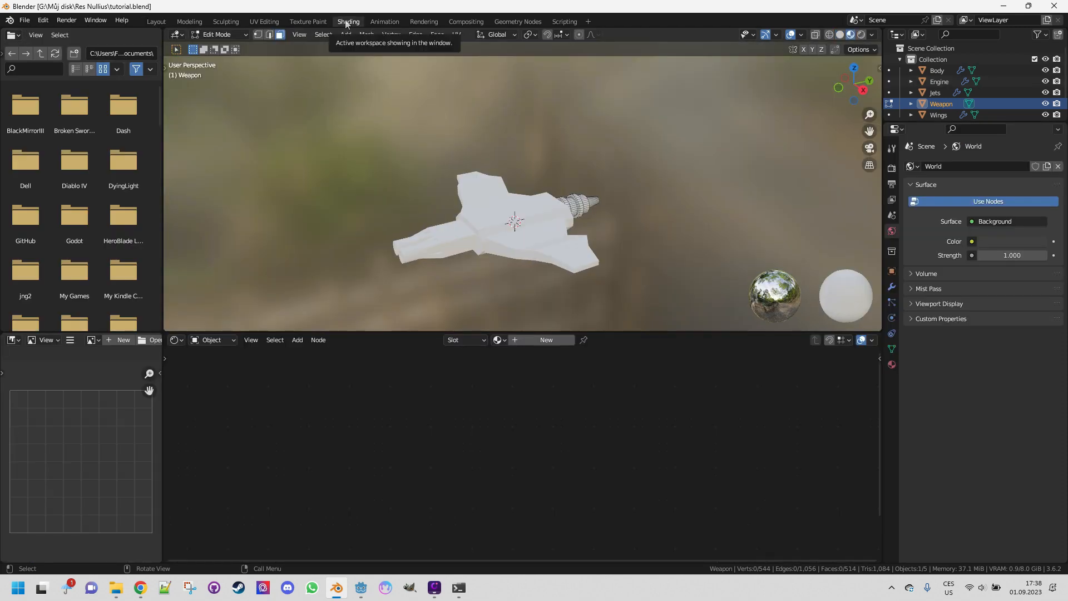
left_click(552, 338)
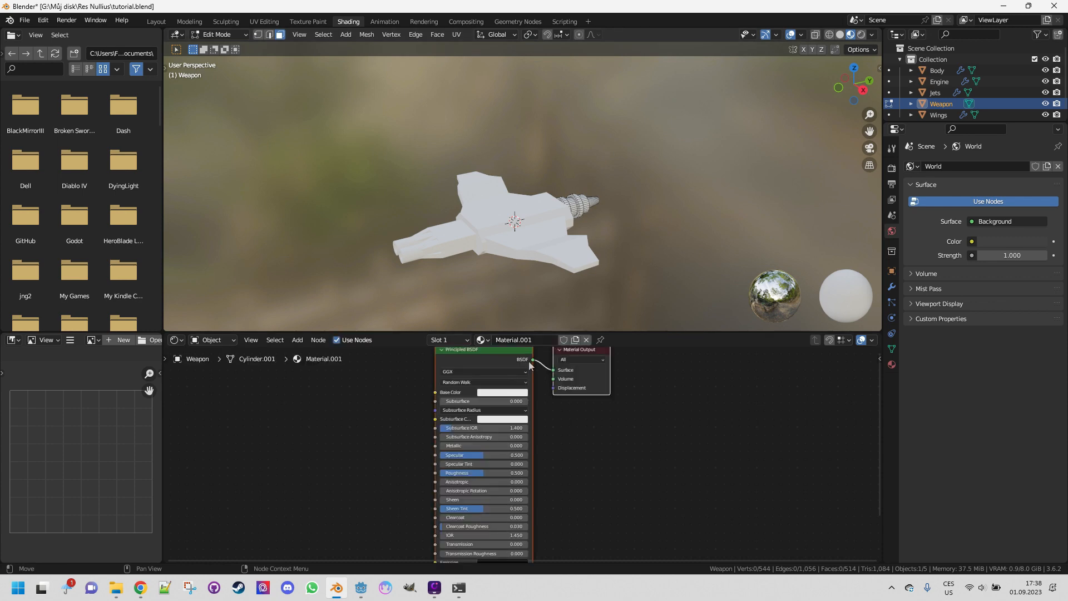
Add player_palette.png from the downloads folder as an image texture node and connect its Color output to the material's Base Color.
left_click(120, 594)
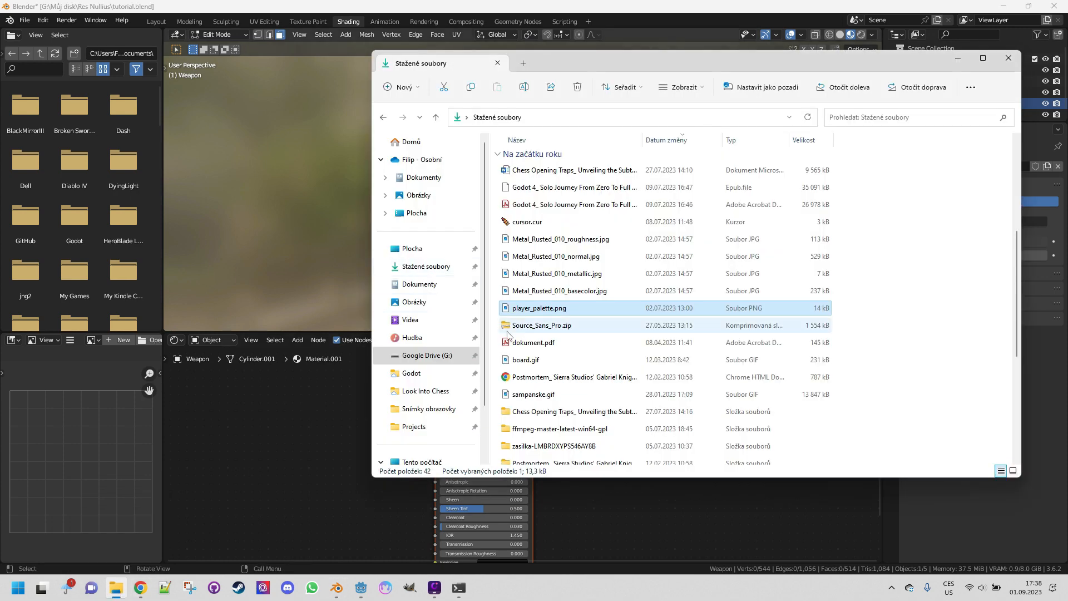
left_click_drag(508, 307, 250, 416)
left_click(355, 481)
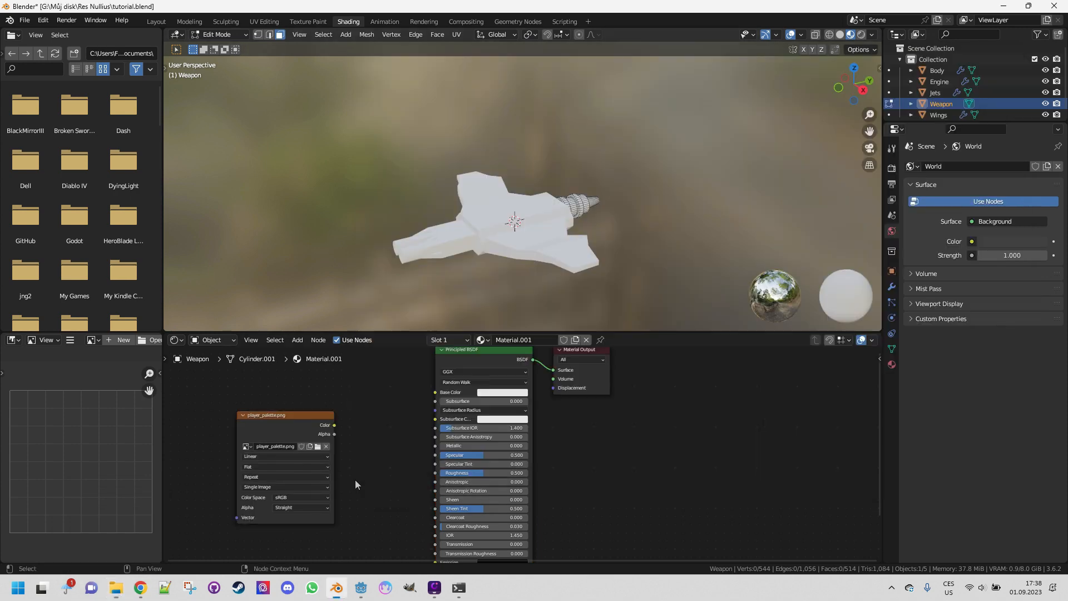
scroll(353, 468, "up", 2)
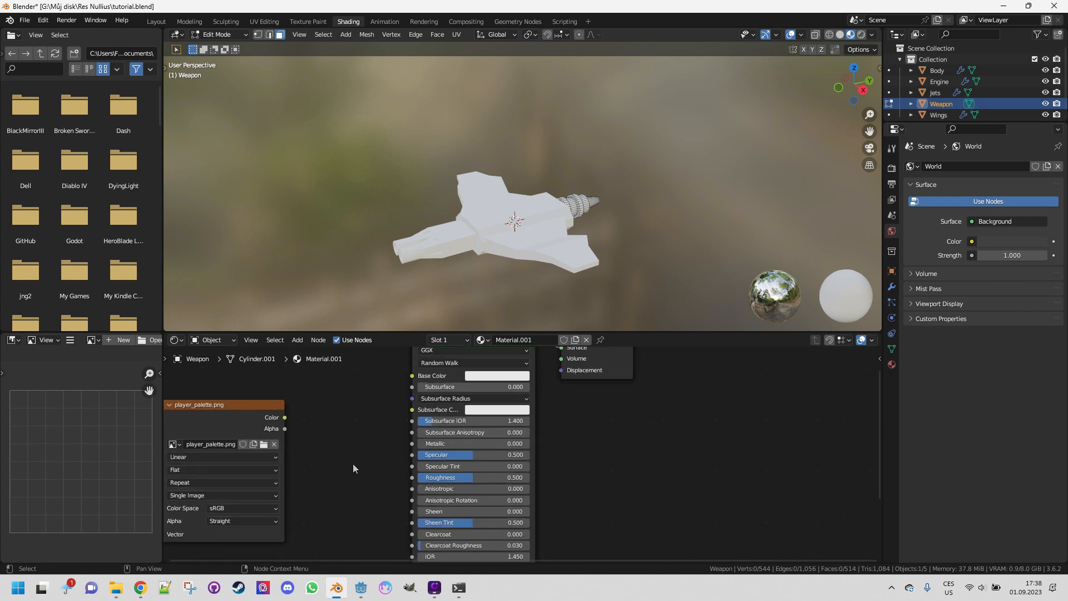
middle_click_drag(340, 444, 400, 464)
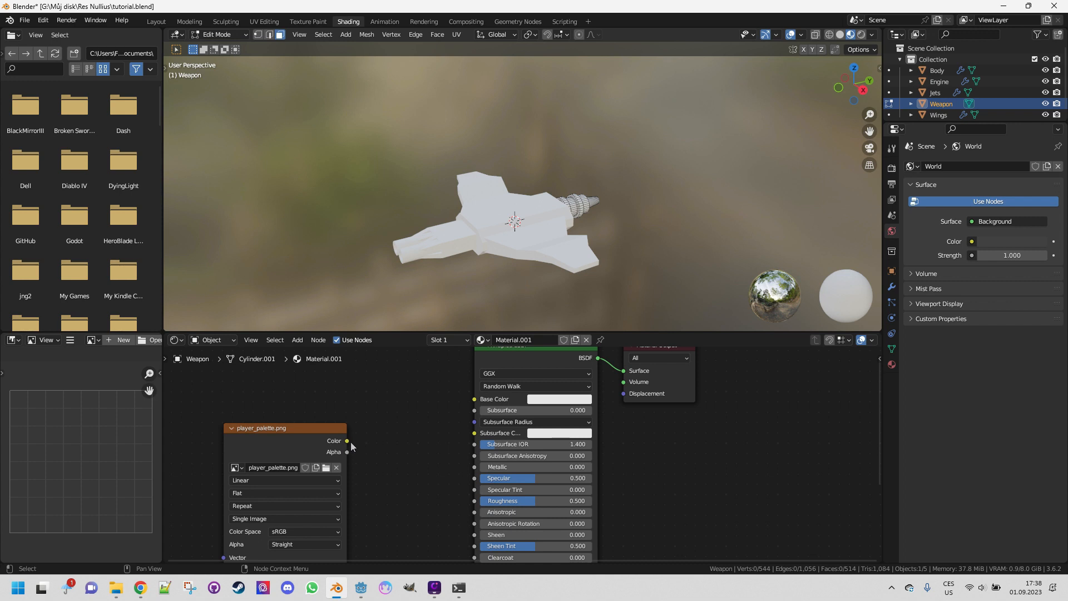
left_click_drag(349, 439, 474, 399)
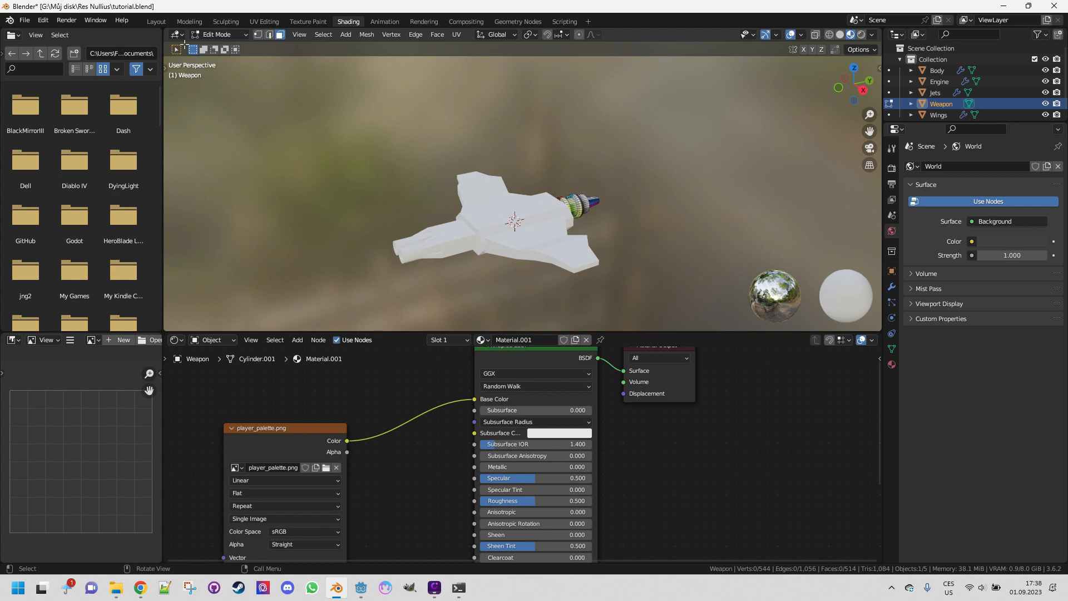
Link the Weapon's material to the Body, Engine, Jets and Wings objects, and inspect the ship in Material Preview shading.
left_click(156, 22)
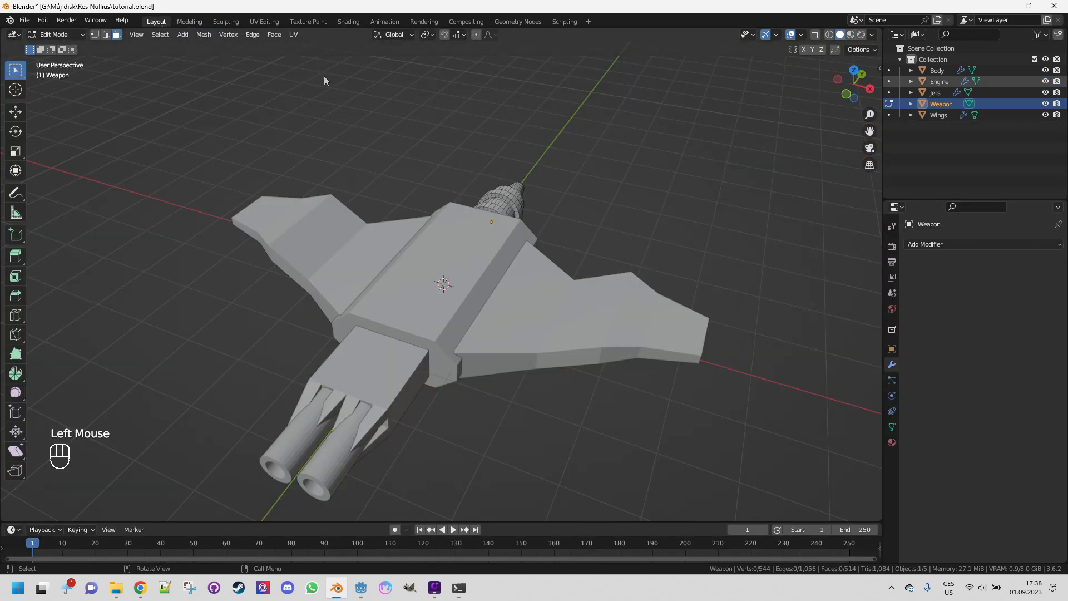
left_click(923, 102)
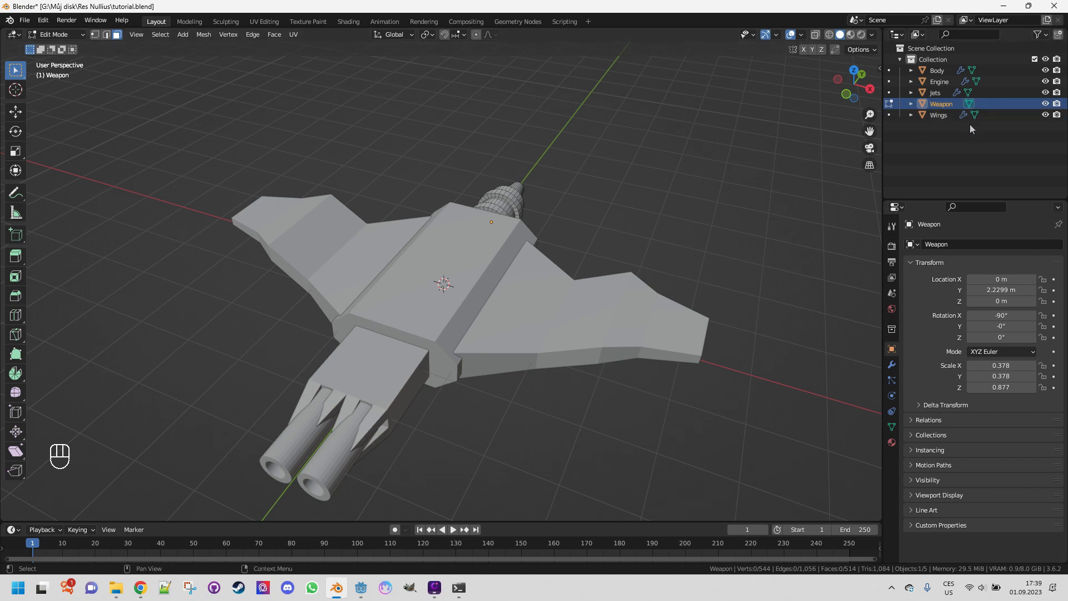
key("a")
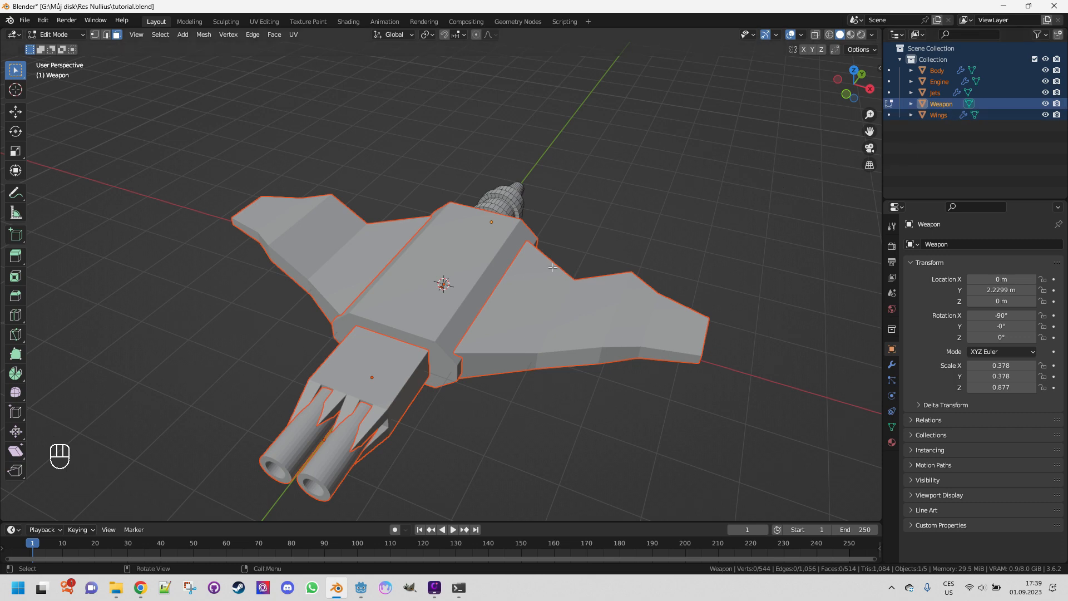
key("Tab")
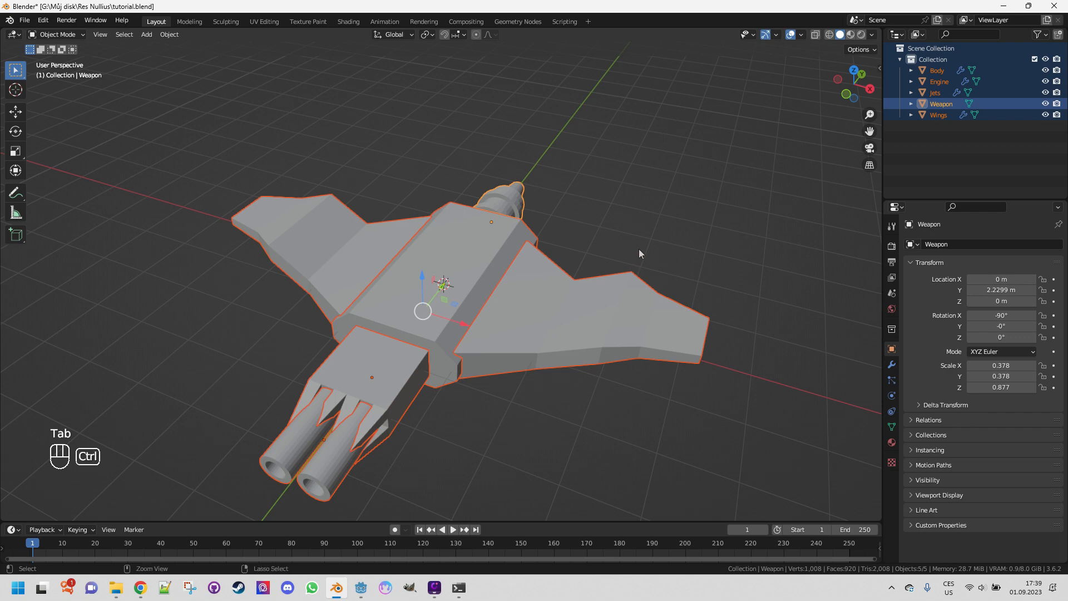
key("ctrl+l")
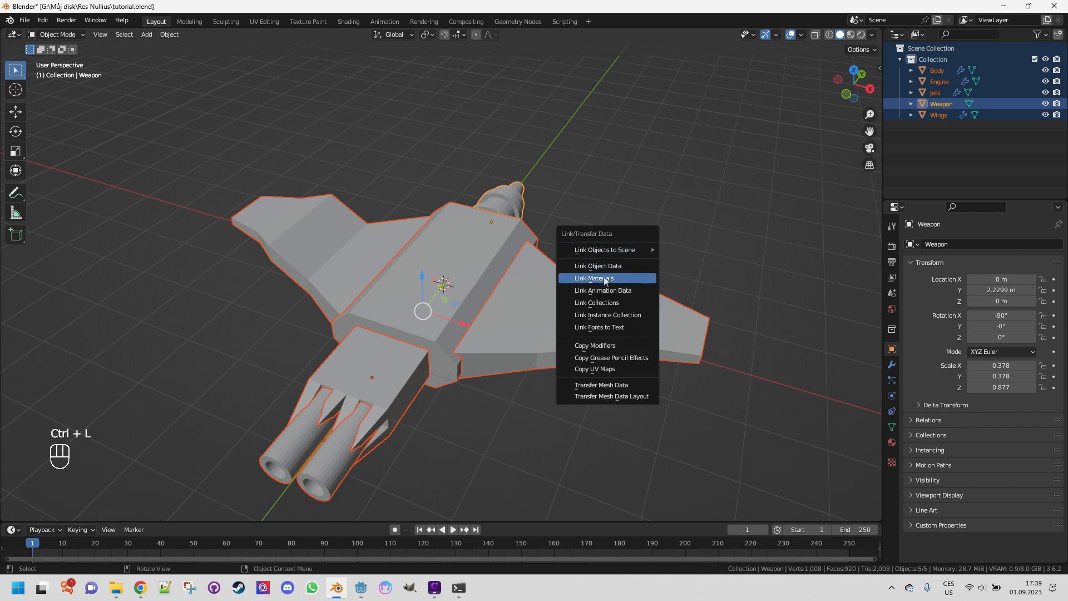
left_click(602, 279)
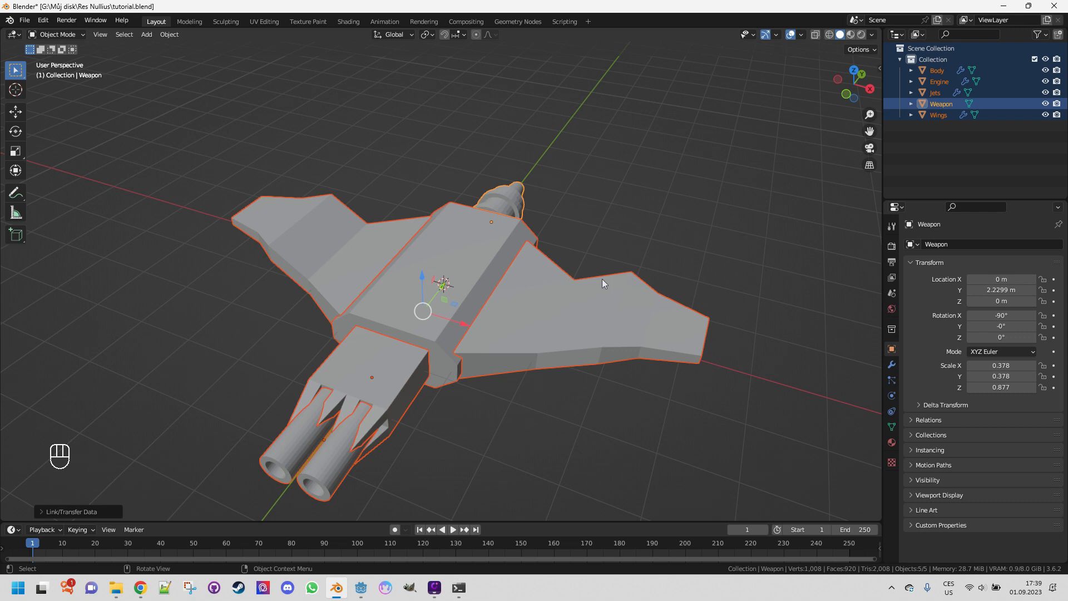
left_click(851, 35)
middle_click_drag(798, 108, 758, 120)
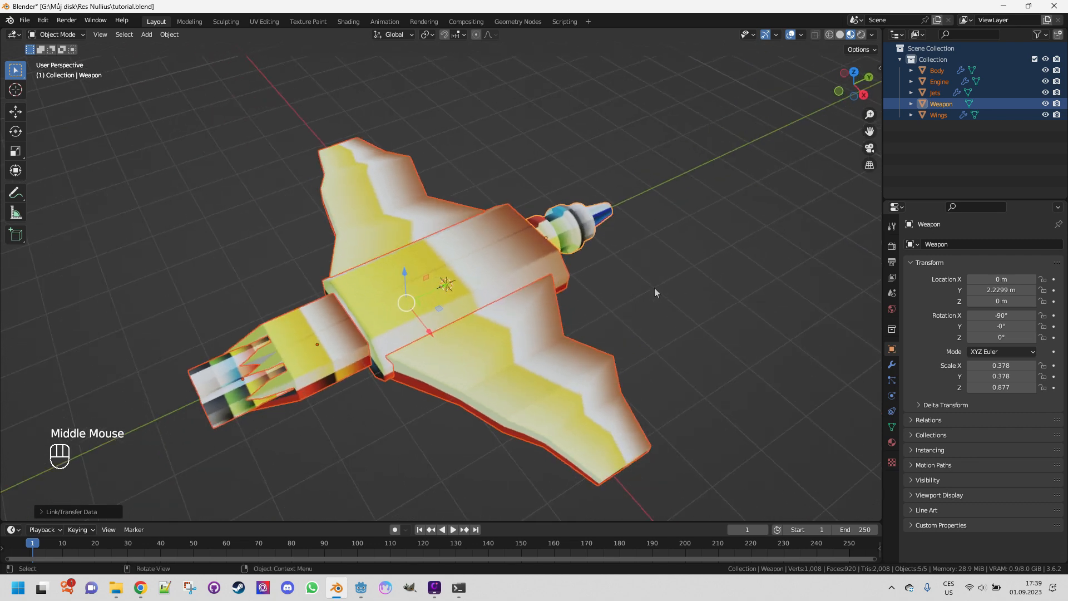
middle_click_drag(654, 288, 683, 257)
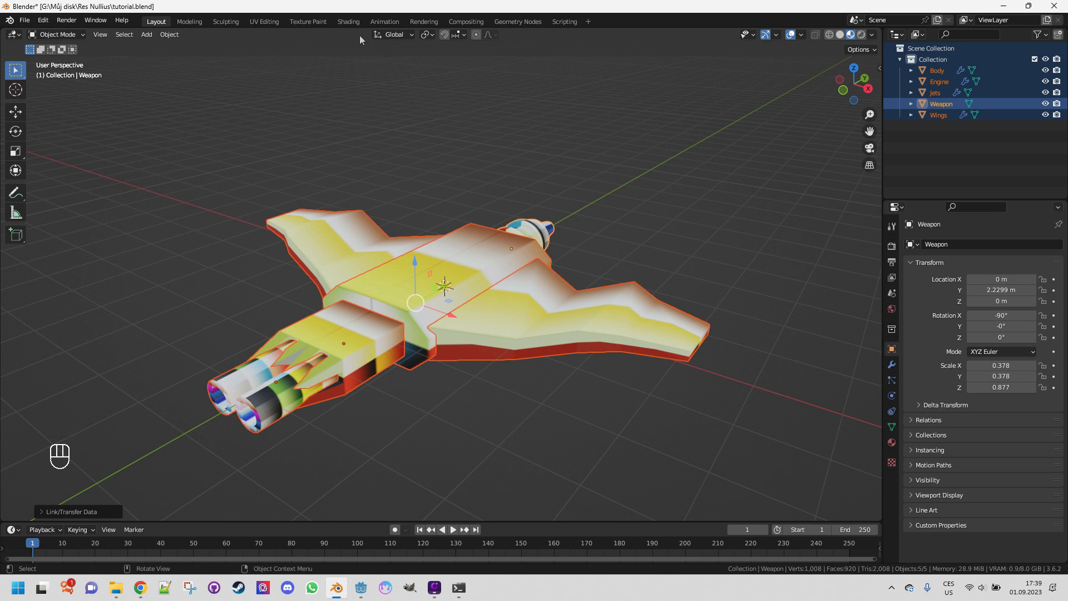
Set up the UV Editing workspace for all ship parts, with a wider 3D viewport in Material Preview shading.
left_click(349, 21)
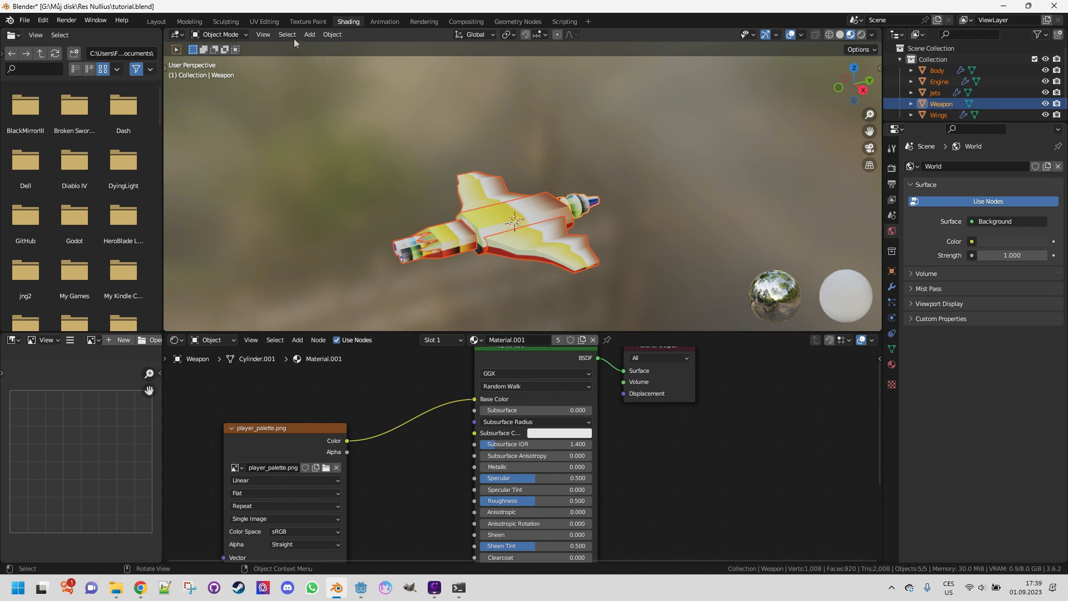
left_click(262, 23)
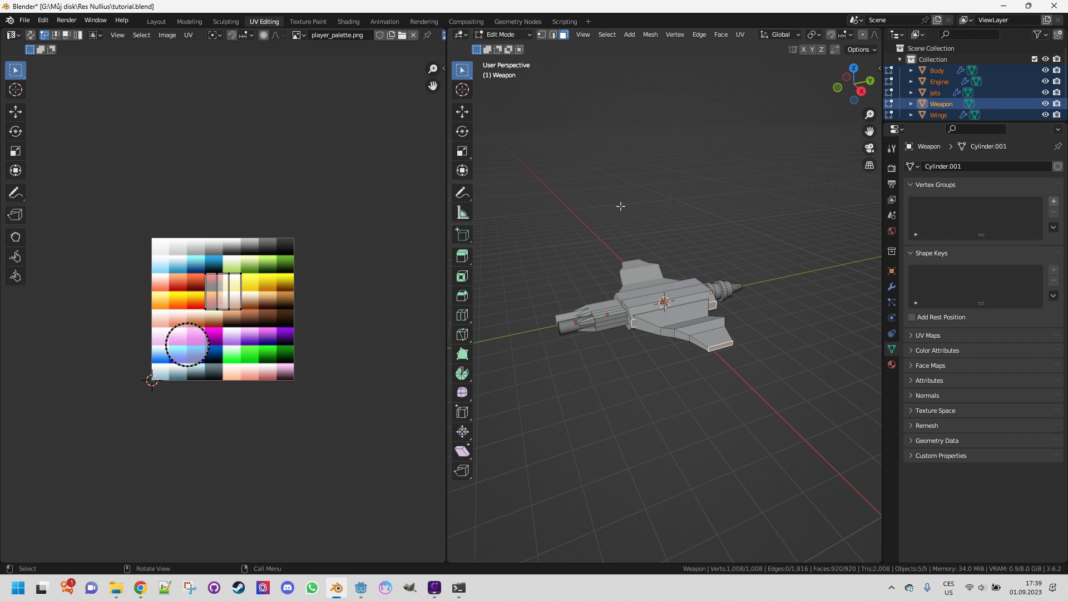
left_click_drag(446, 213, 252, 218)
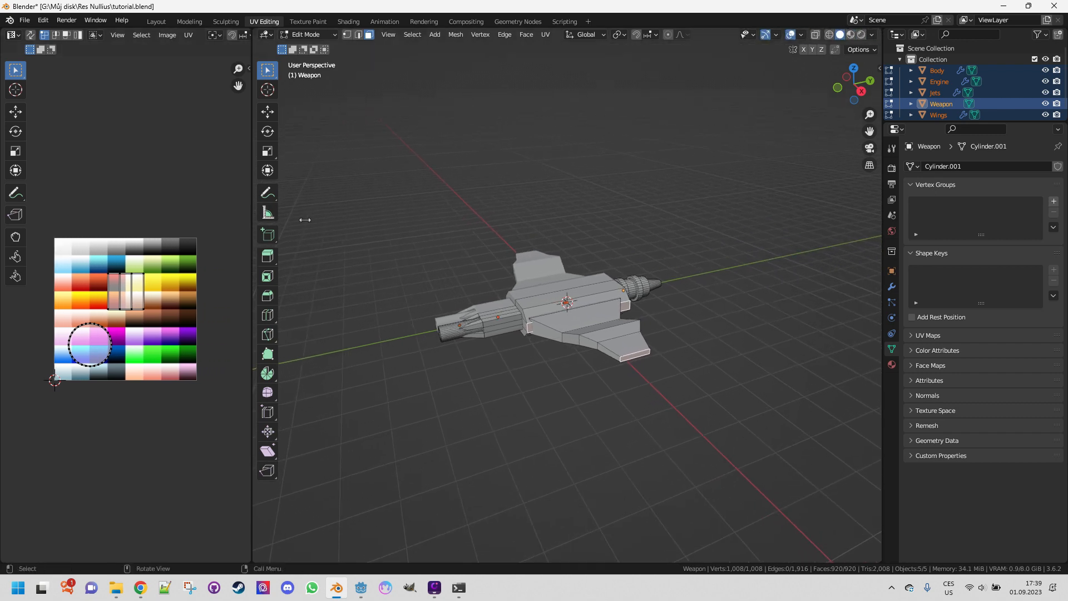
left_click(850, 35)
middle_click_drag(573, 189, 606, 220)
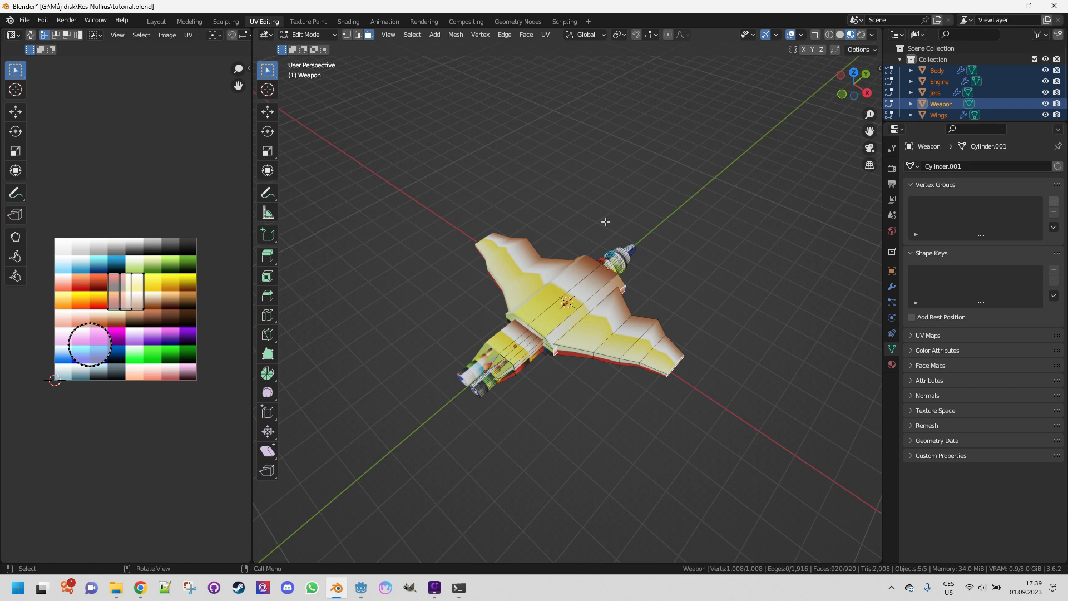
middle_click_drag(698, 307, 722, 306)
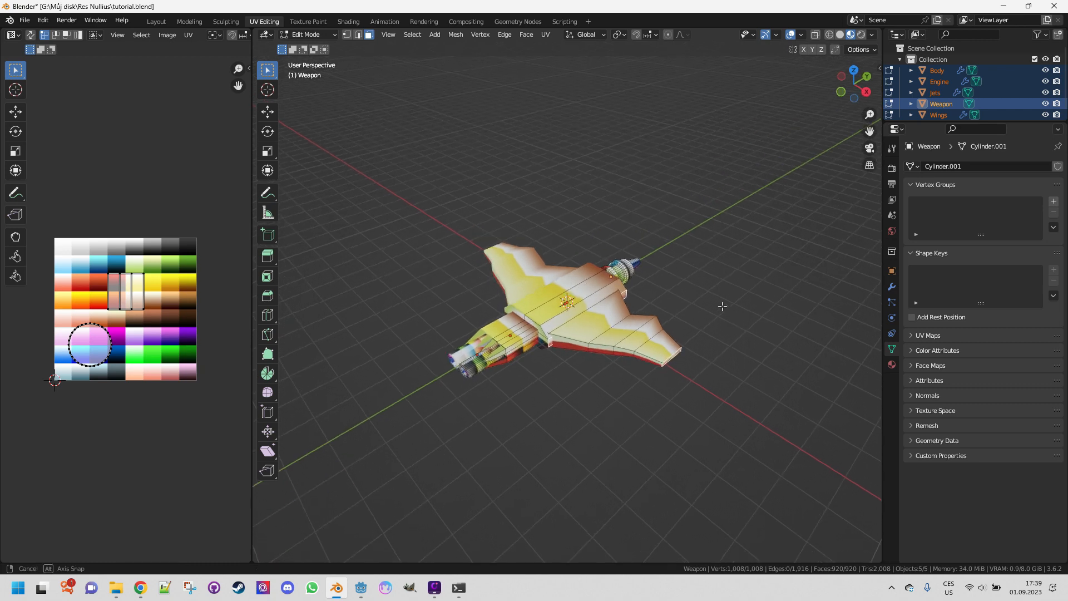
Select all faces of the ship and scale all their UVs to 0 so they collapse into one point.
key("a")
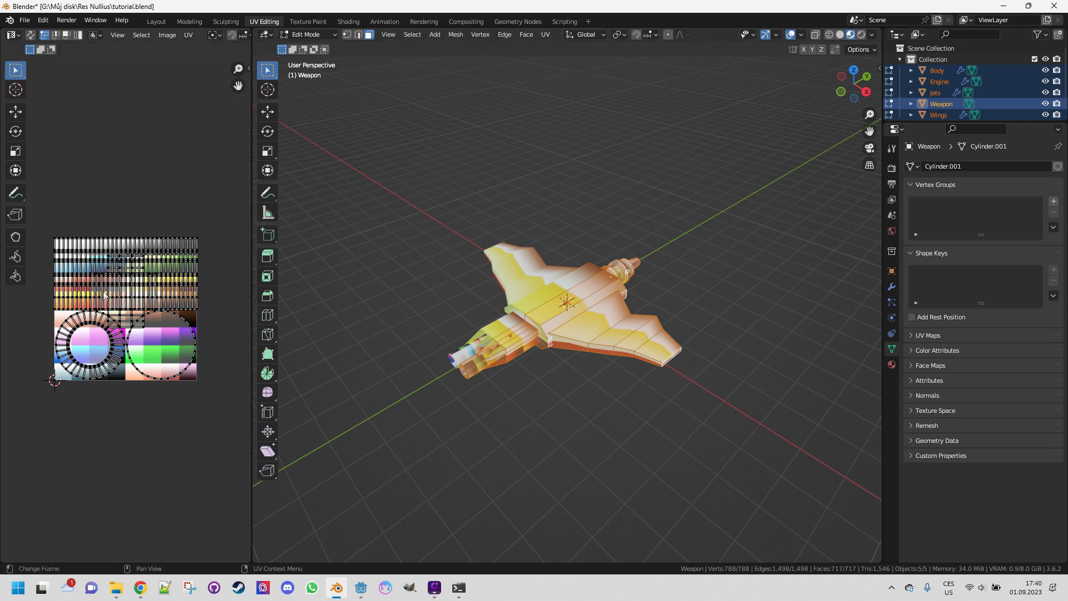
key("a")
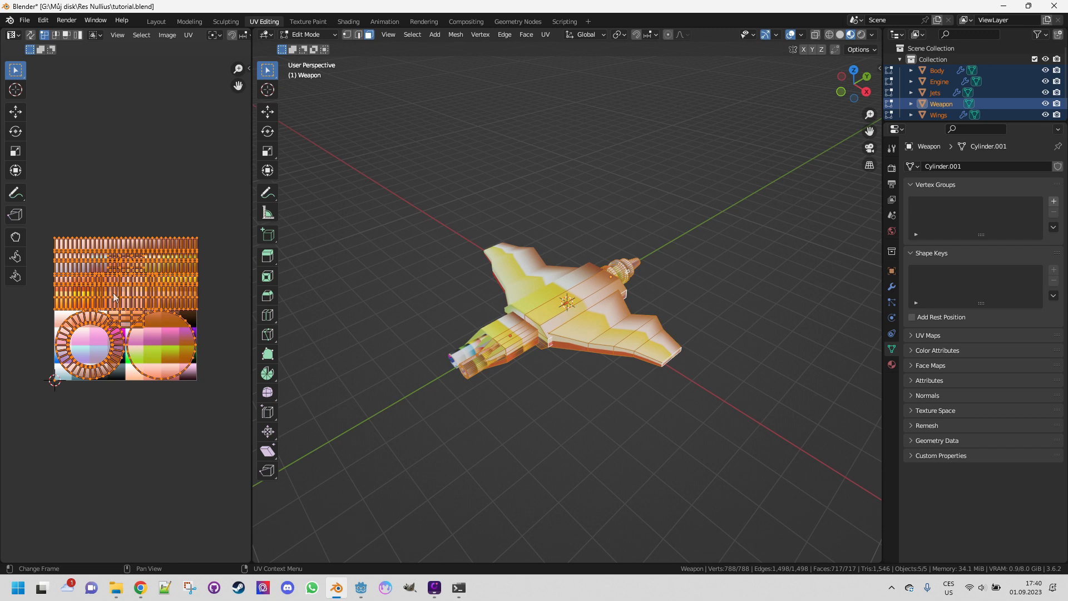
key("s")
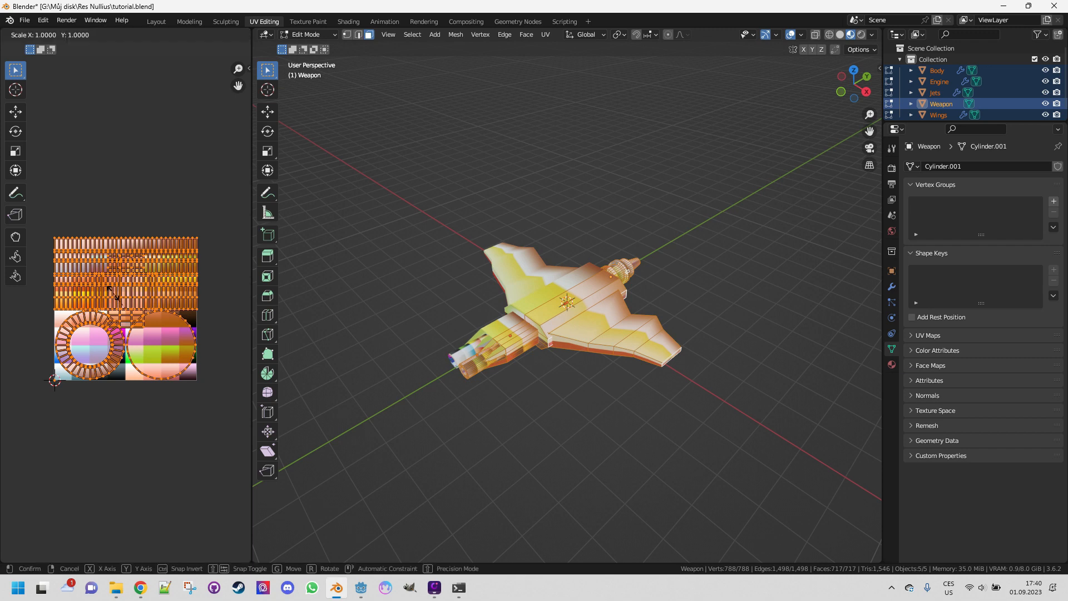
key("0")
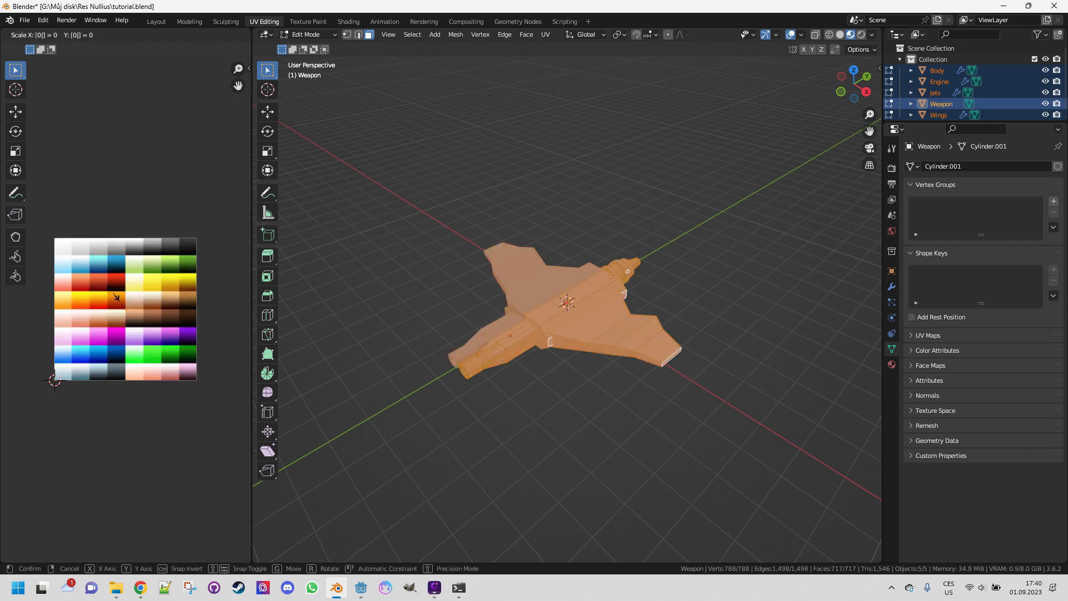
key("Return")
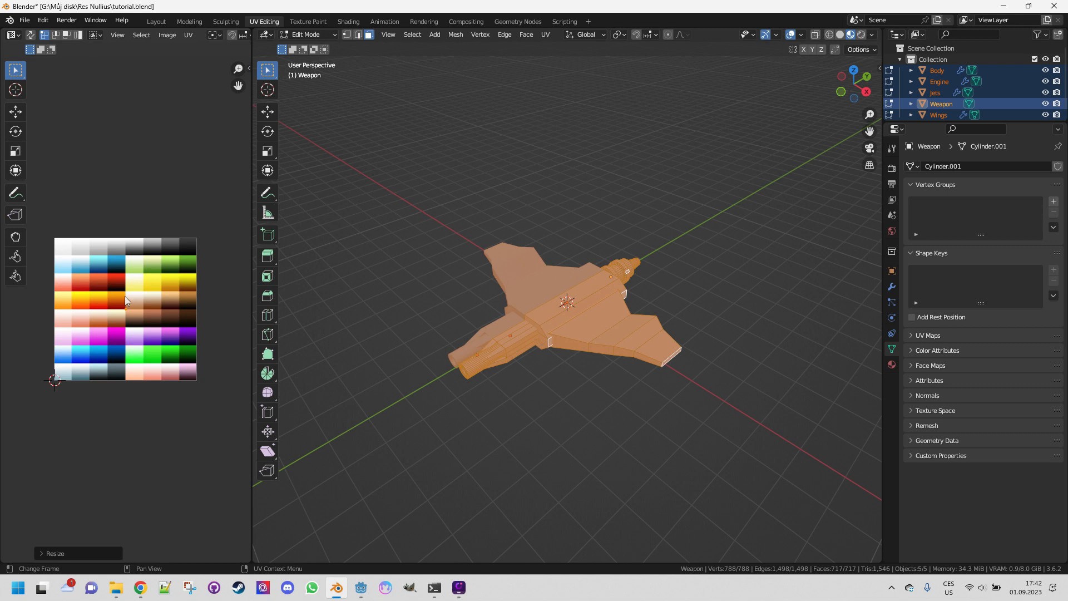
Move the collapsed UV point onto the blue swatch in the palette's second row and clear the face selection.
key("g")
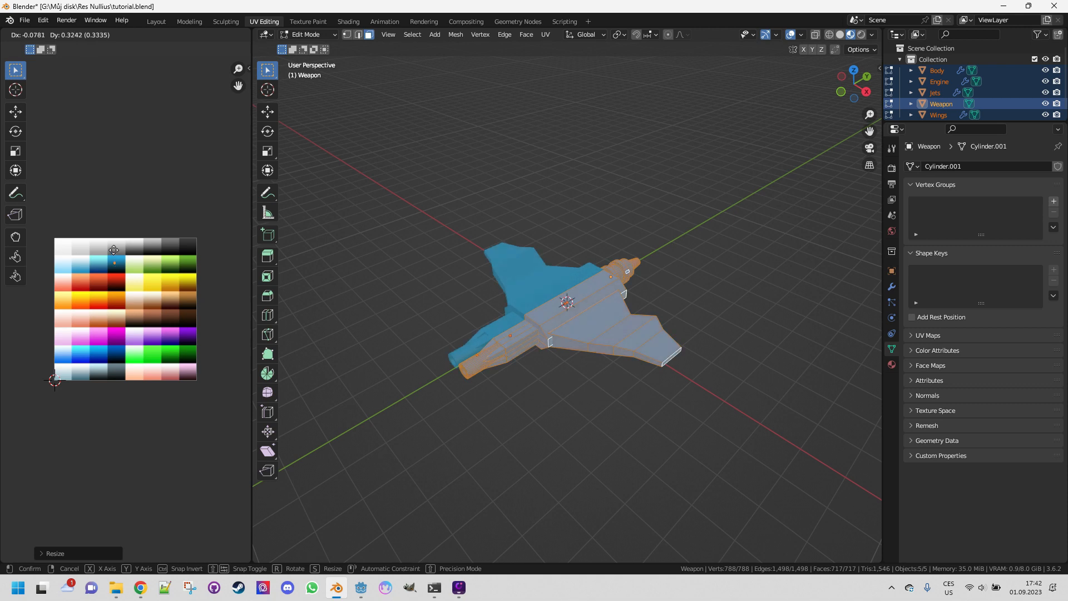
left_click(114, 256)
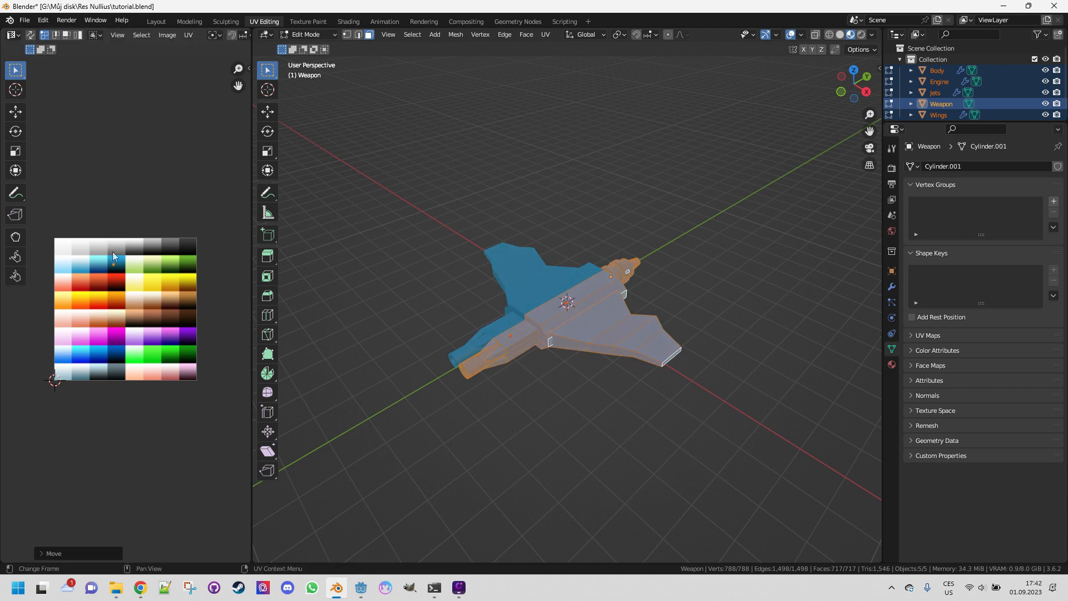
left_click(703, 262)
Select the jet's outer, rim and inner face loops and move their UVs onto the darkest swatch ending the palette's first row.
scroll(702, 272, "up", 4)
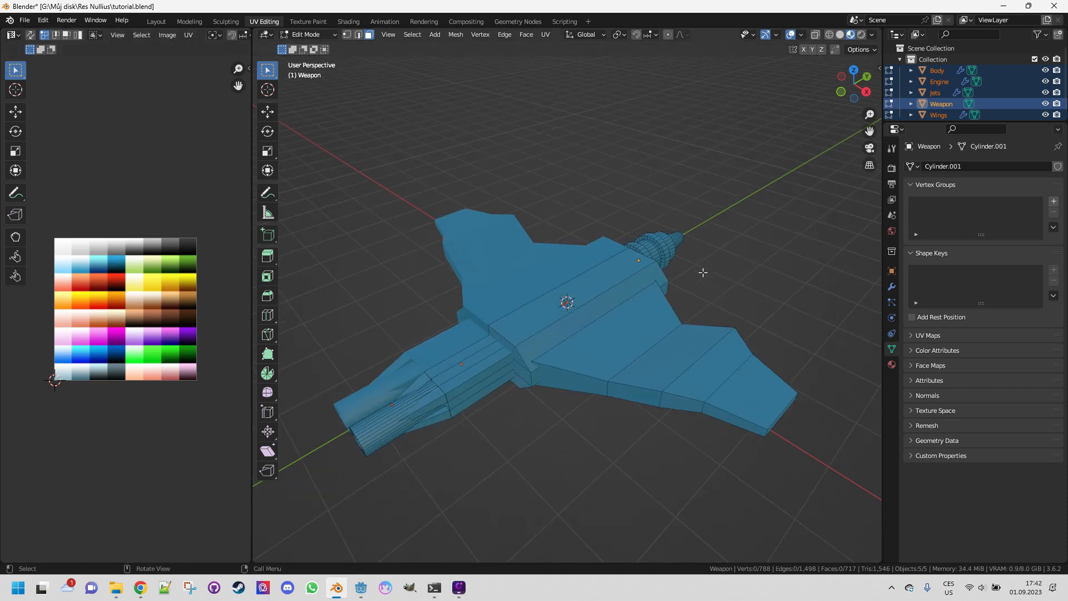
middle_click_drag(544, 431, 594, 414)
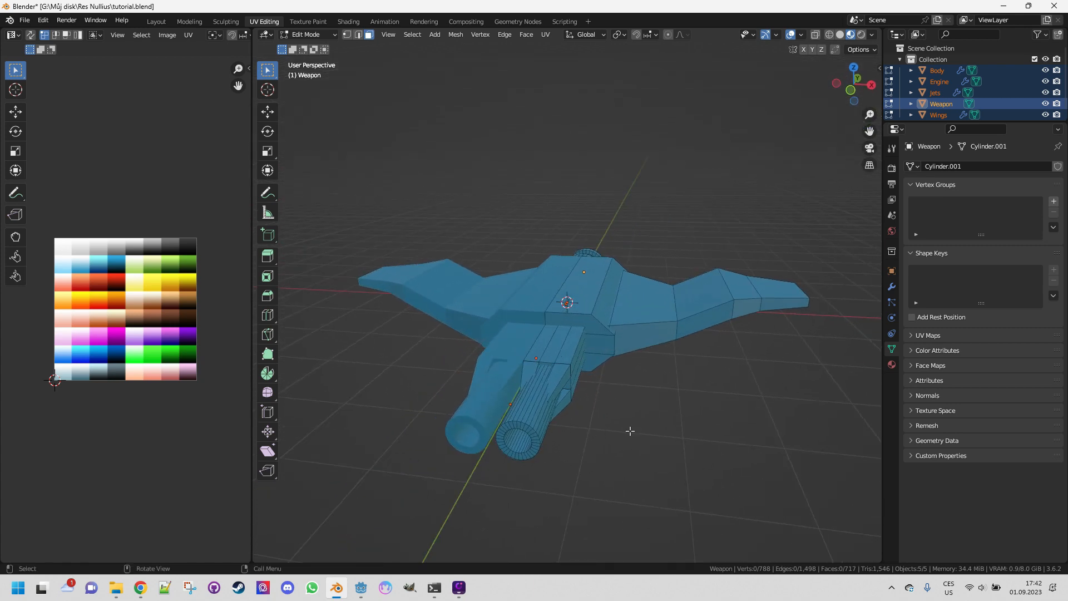
middle_click_drag(660, 429, 655, 432)
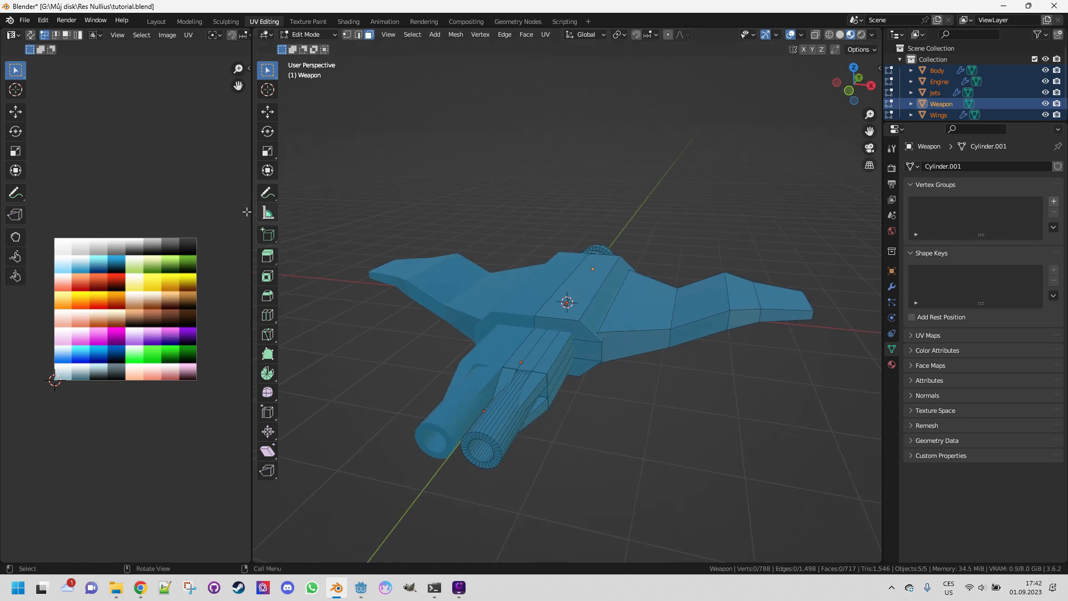
left_click(502, 427, "alt")
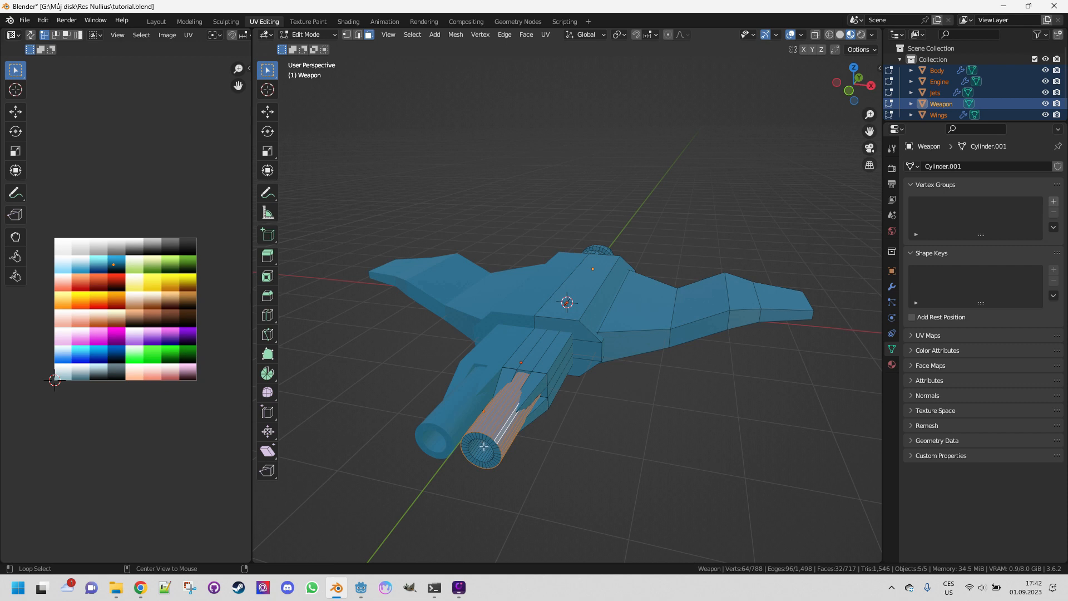
left_click(482, 443, "alt+shift")
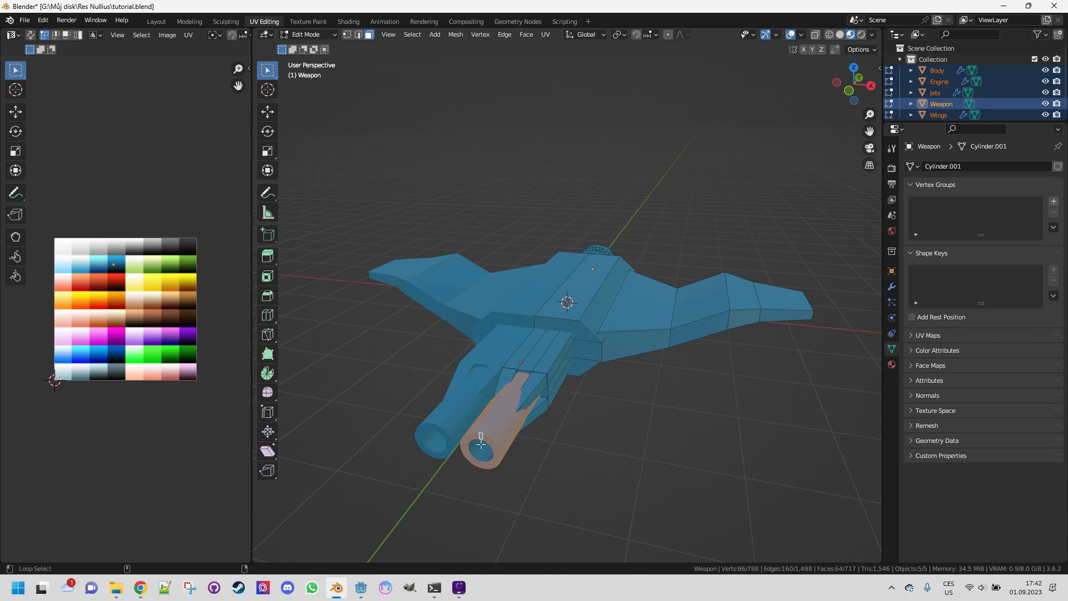
left_click(480, 451, "alt+shift")
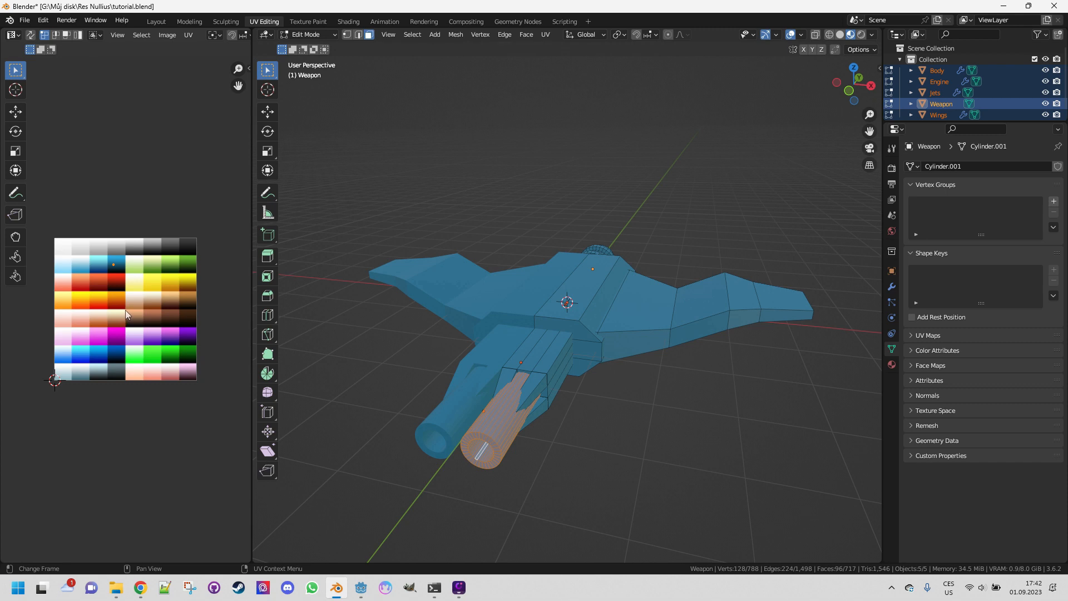
key("g")
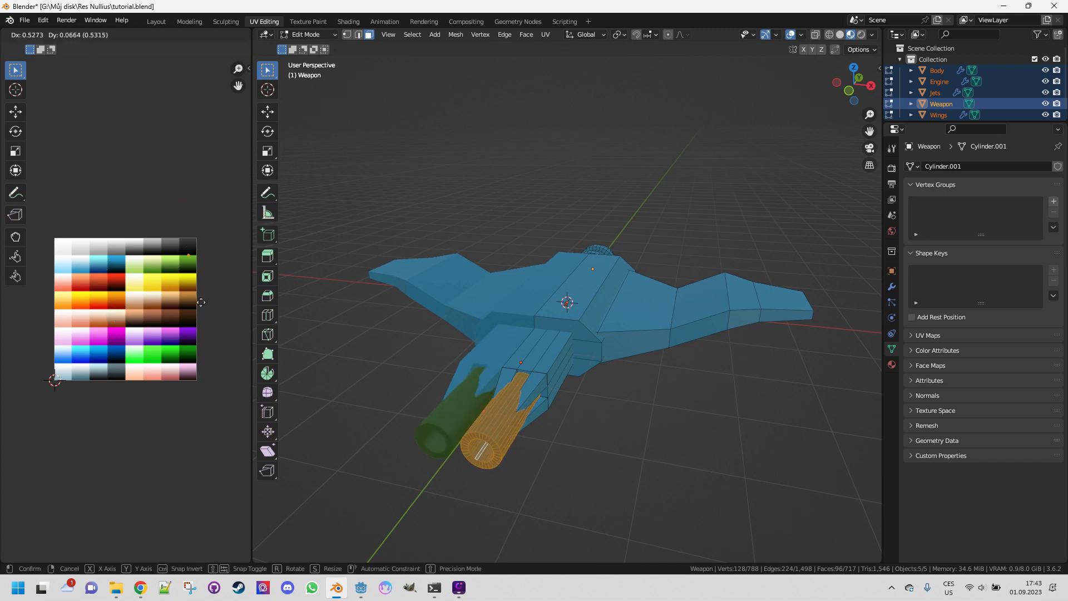
left_click(201, 295)
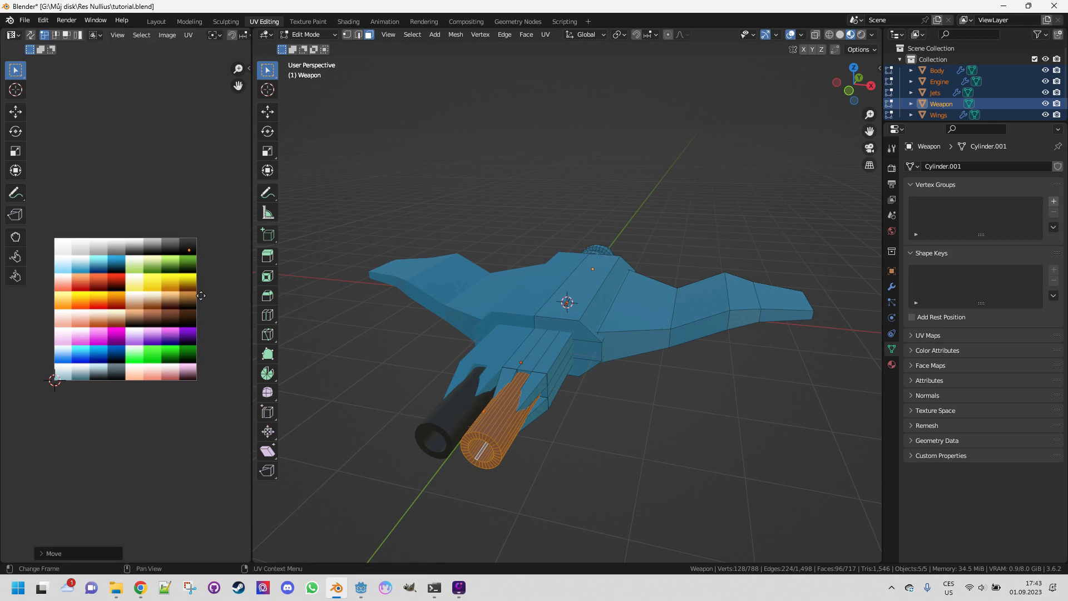
left_click(652, 431)
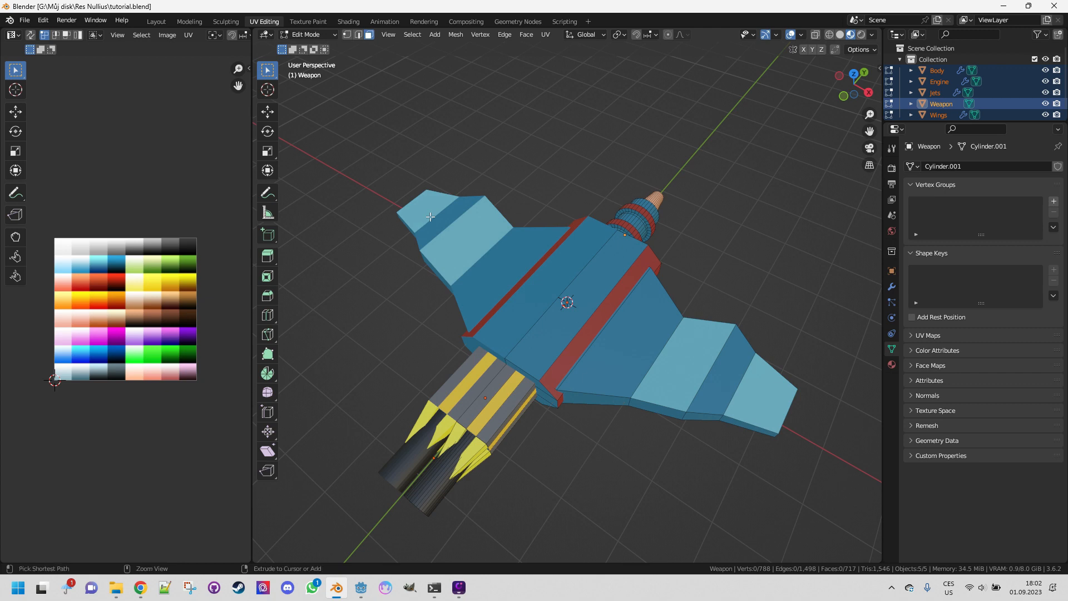
Save the Blender file and set up a glTF 2.0 export named player.glb in the Downloads folder.
key("ctrl+s")
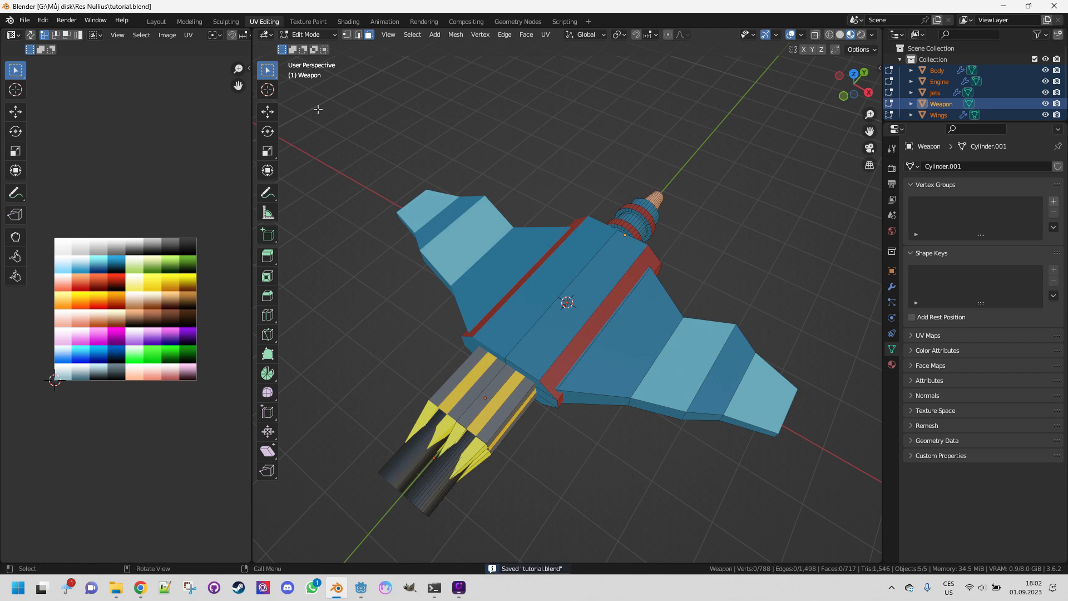
left_click(23, 24)
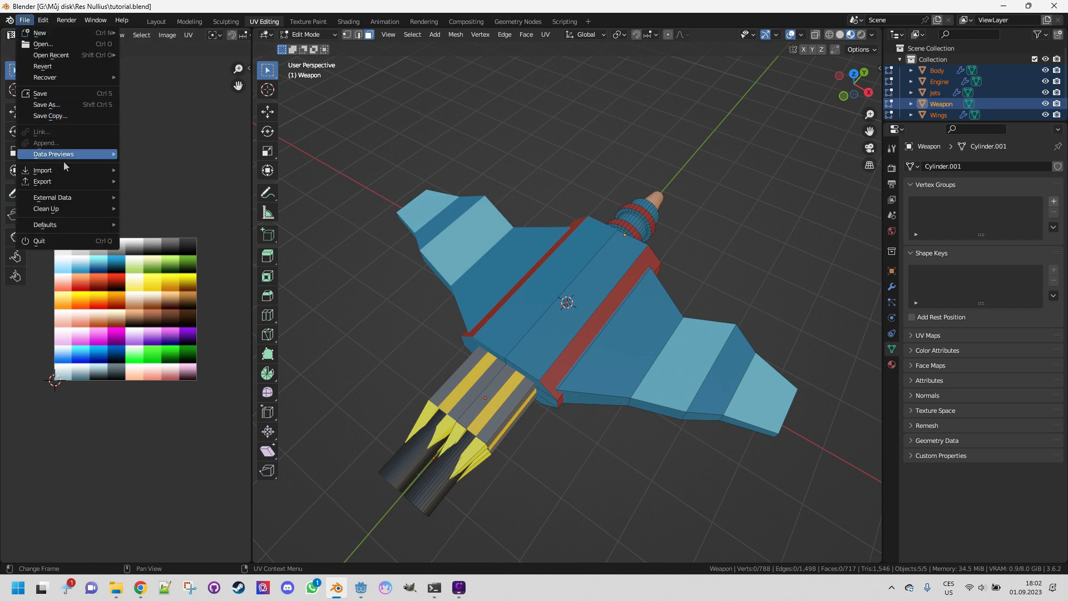
mouse_move(77, 181)
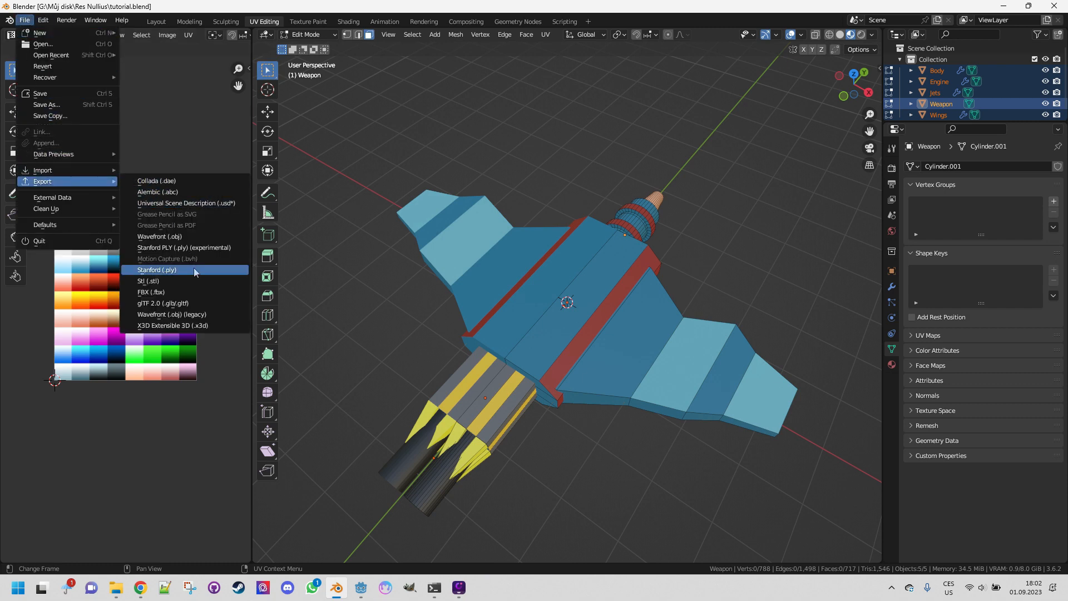
left_click(164, 304)
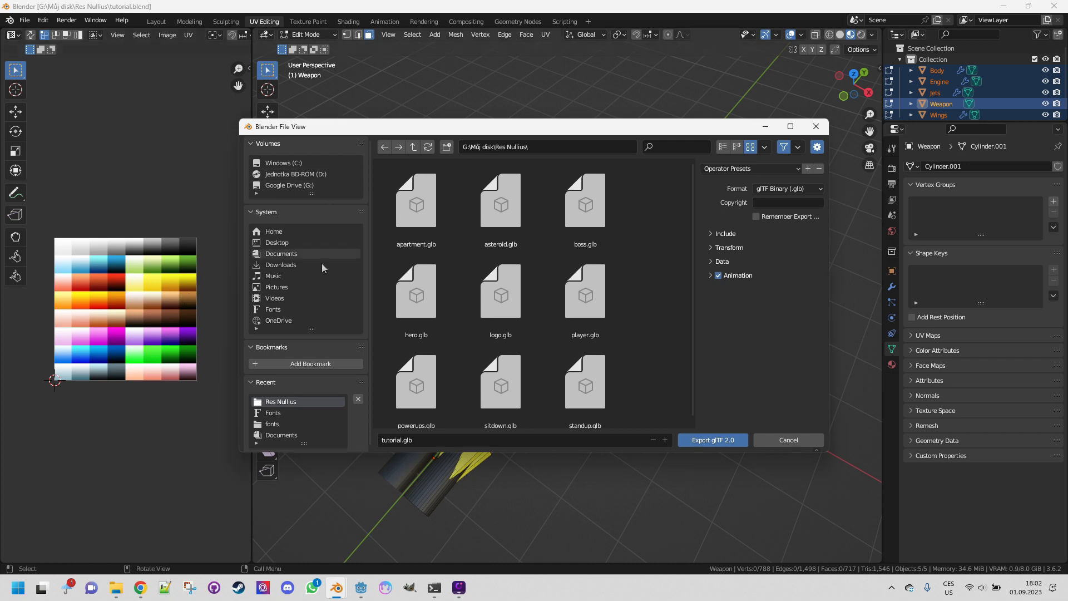
left_click(301, 265)
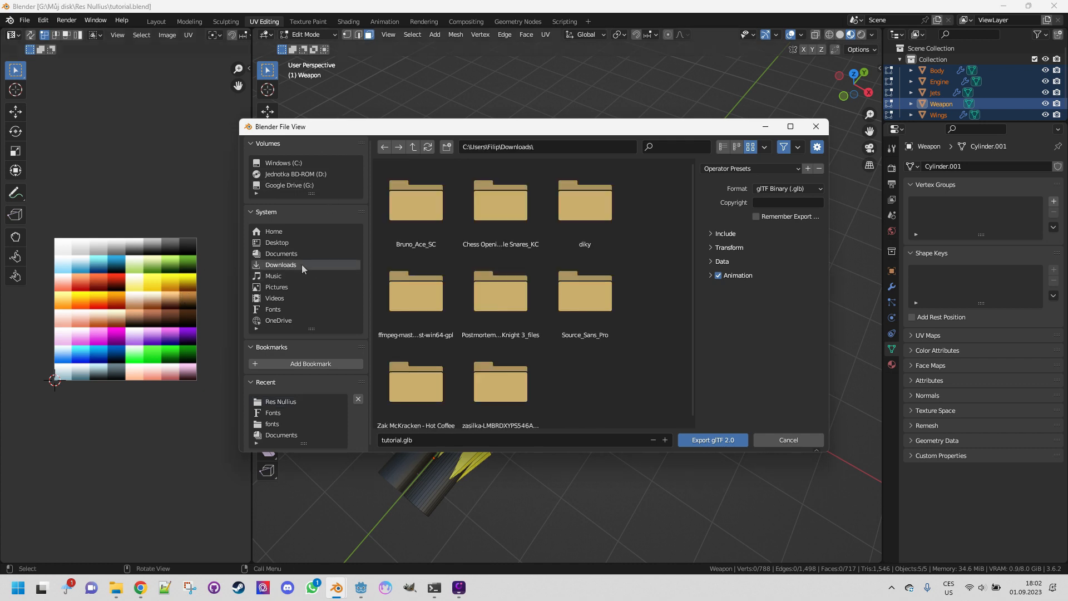
left_click(395, 440)
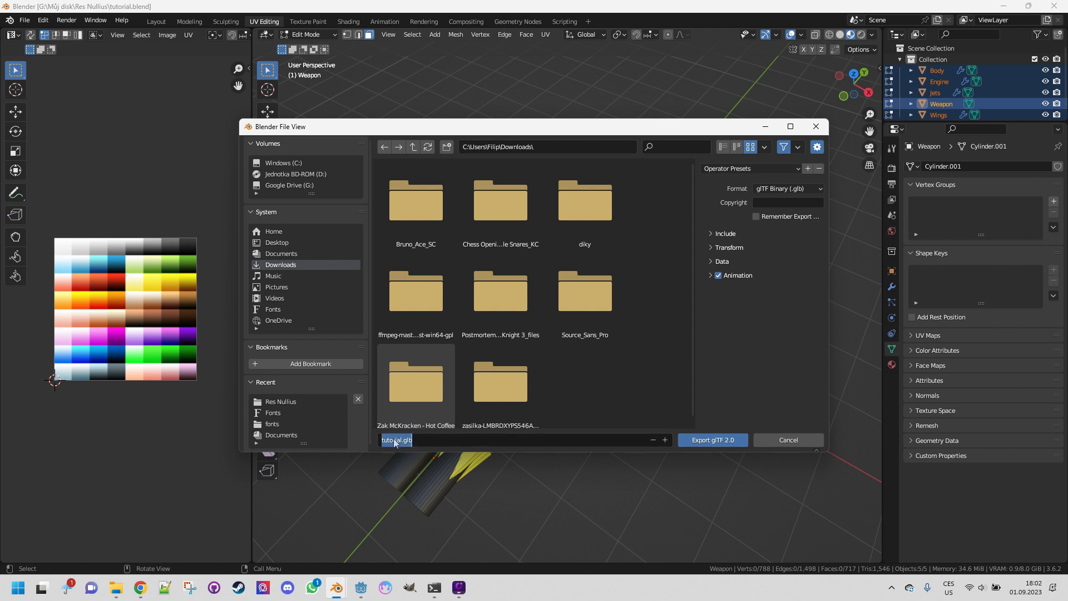
type("player")
Export the ship as glTF Binary with Apply Modifiers, UVs, Normals and Vertex Colors enabled in the mesh data options.
left_click(710, 262)
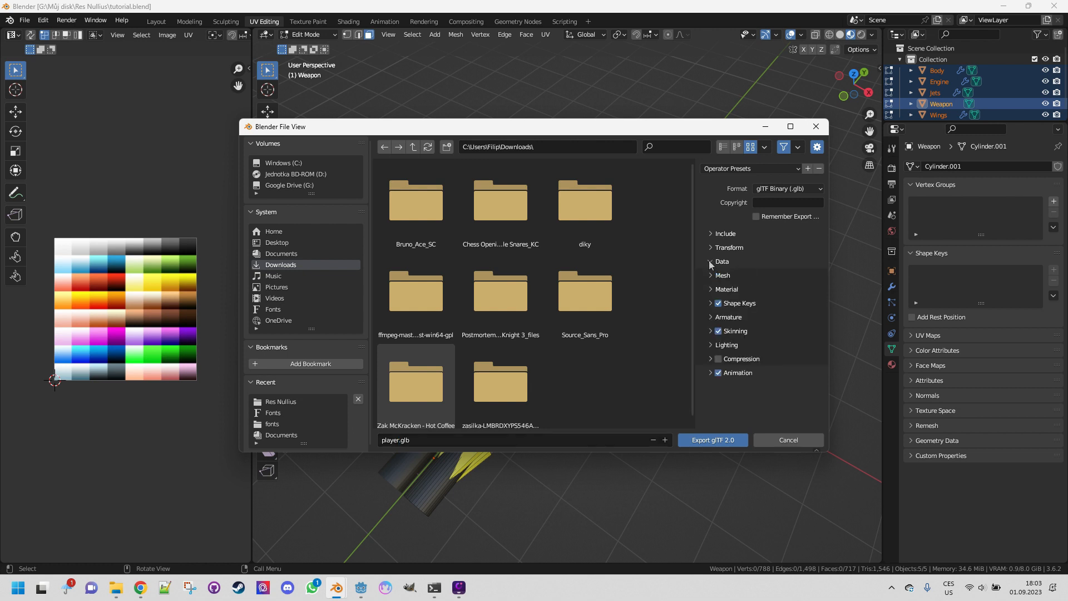
left_click(710, 275)
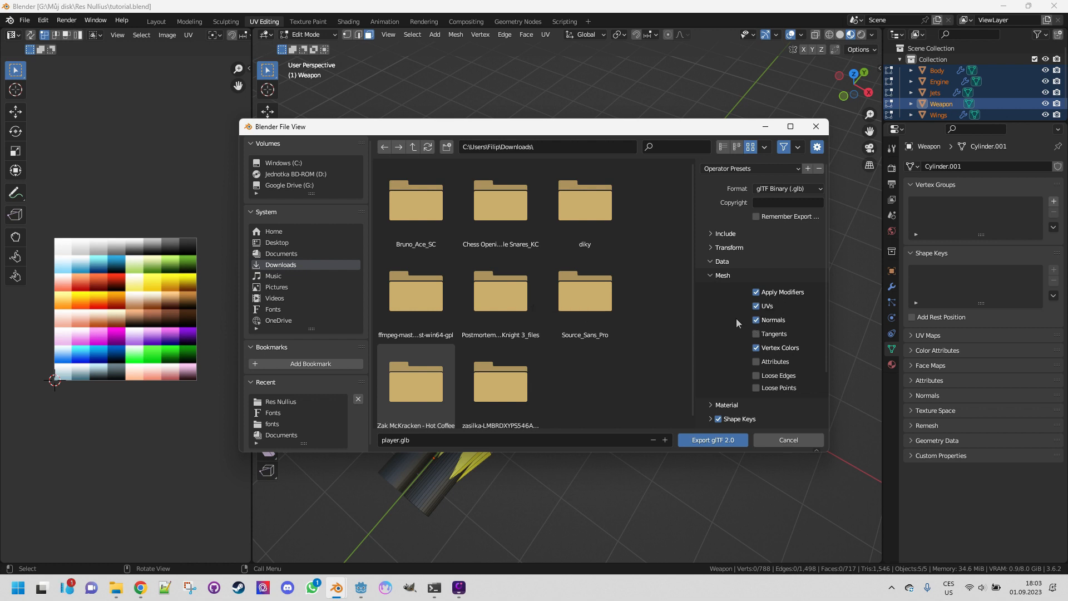
left_click(705, 440)
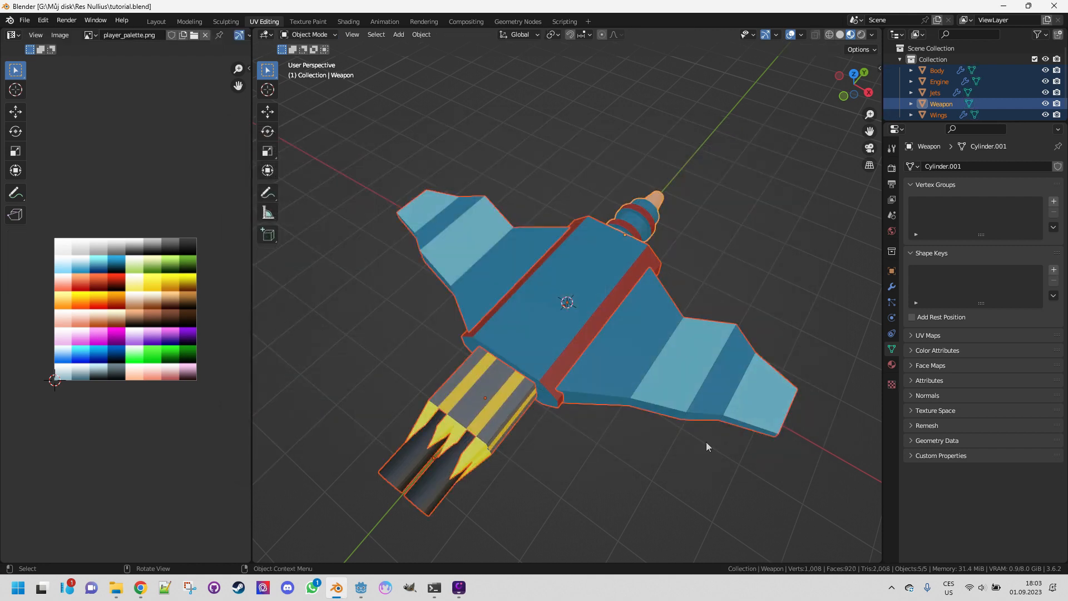